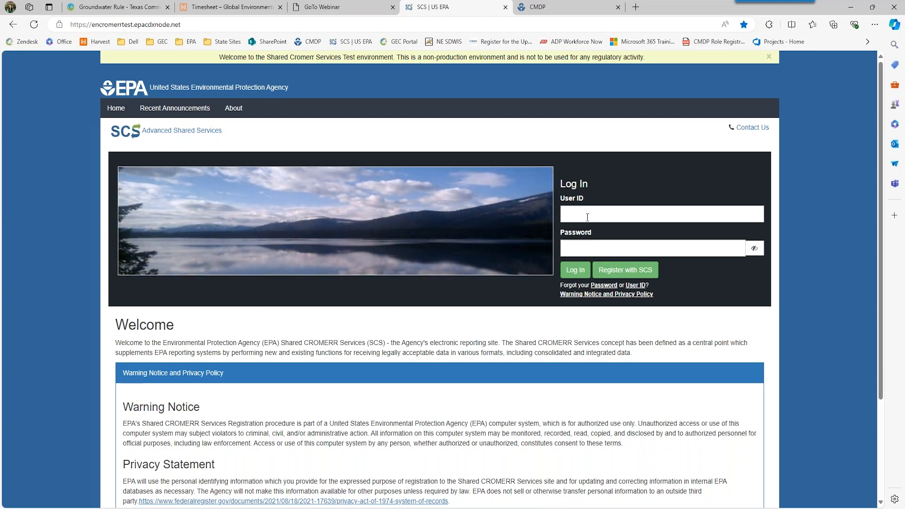
# - Sign in to the SCS test environment with the saved autofill login and open Manage Program Services
pyautogui.click(588, 218)
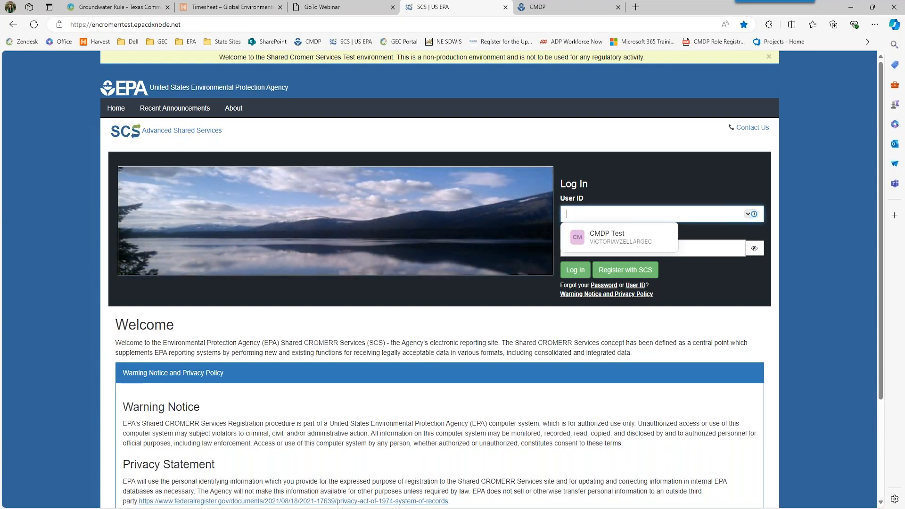
pyautogui.click(601, 233)
pyautogui.press('Return')
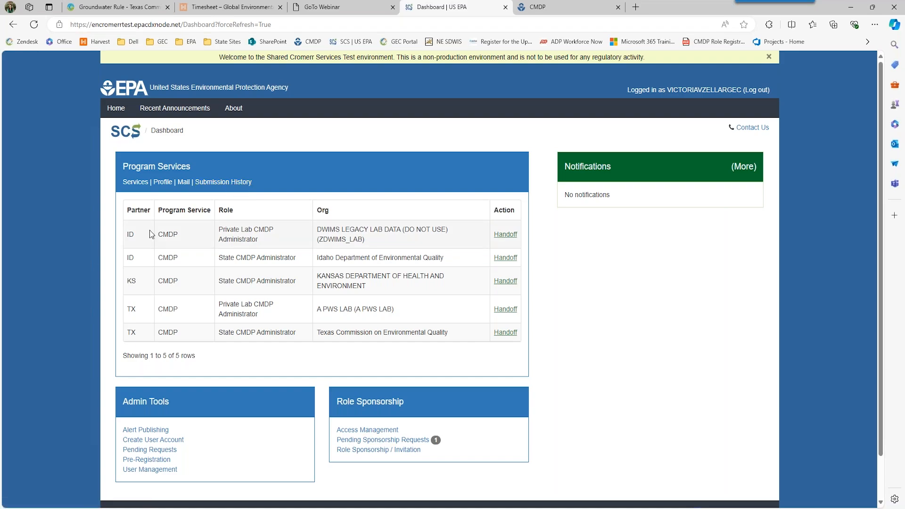
pyautogui.click(131, 184)
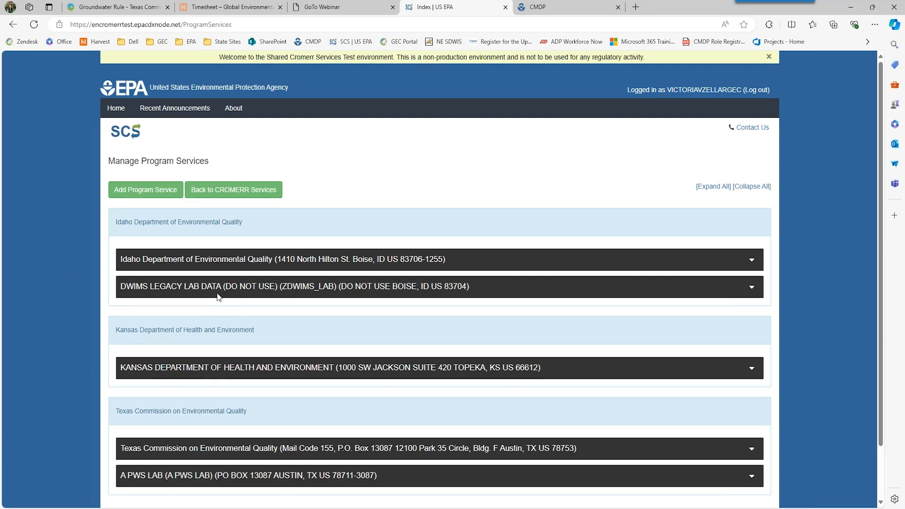
pyautogui.click(215, 198)
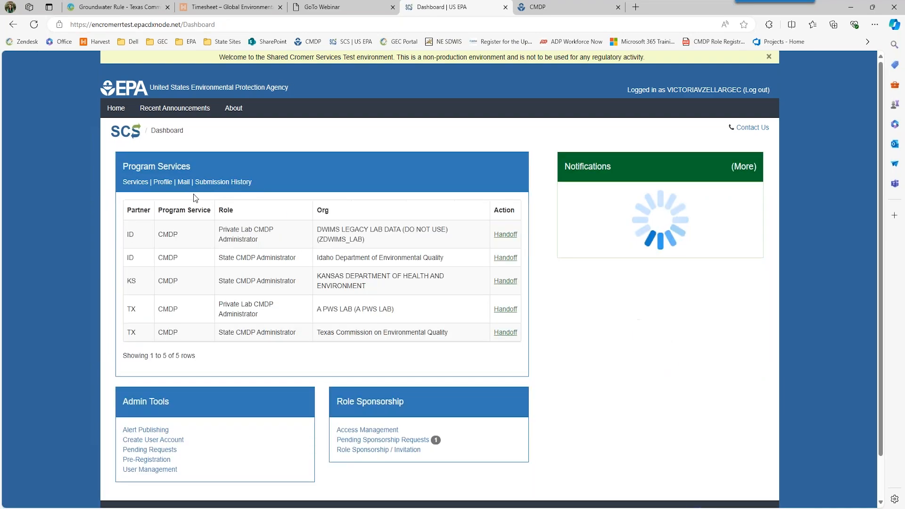
pyautogui.click(166, 185)
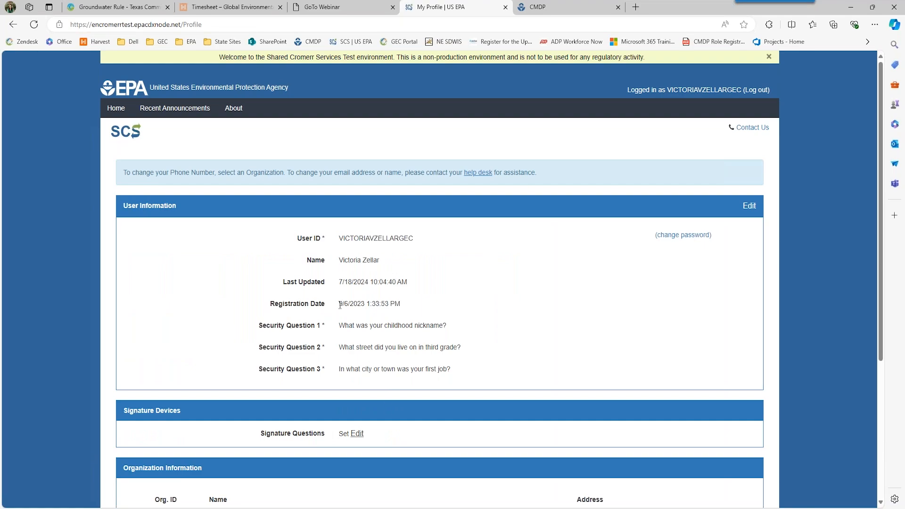
pyautogui.scroll(-1, 320, 323)
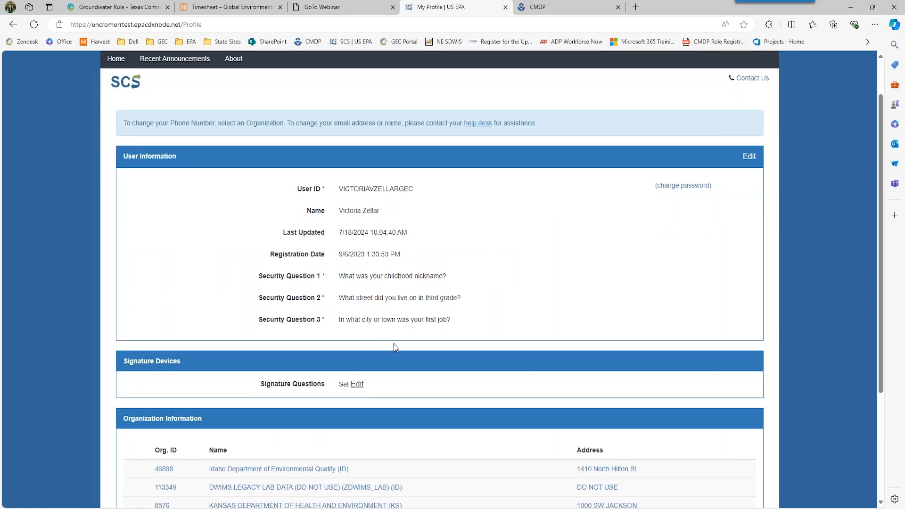
pyautogui.scroll(-2, 369, 352)
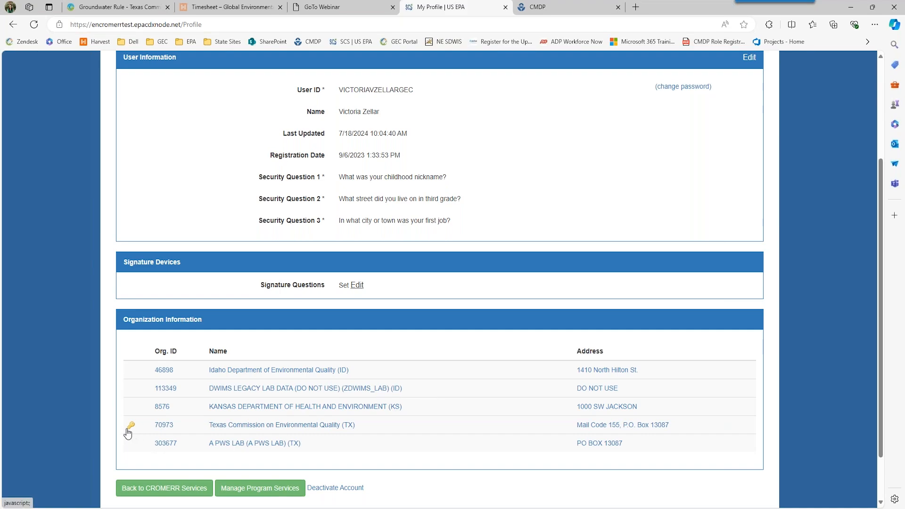
pyautogui.click(183, 492)
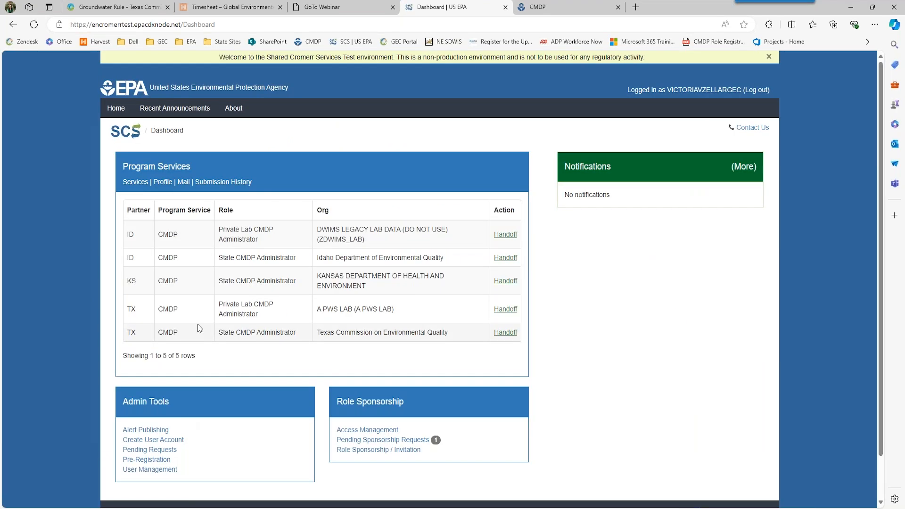
pyautogui.click(184, 182)
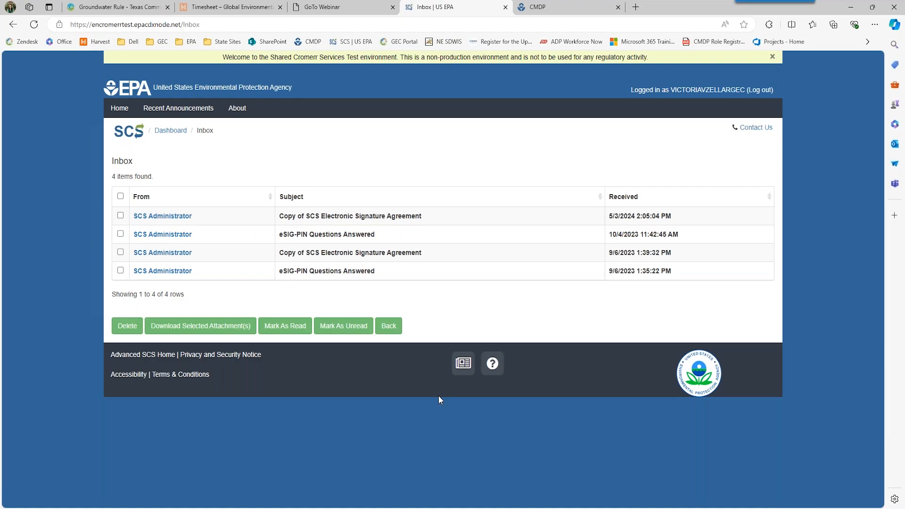
pyautogui.click(389, 326)
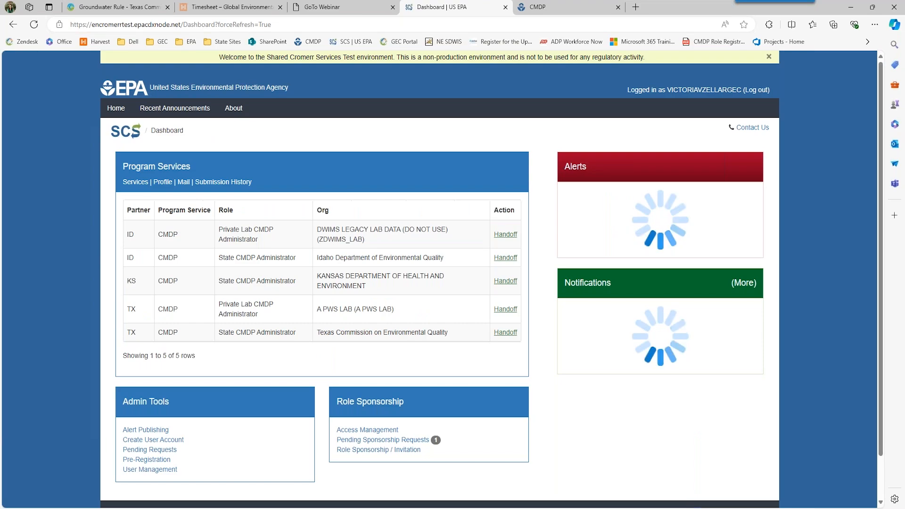
pyautogui.click(238, 183)
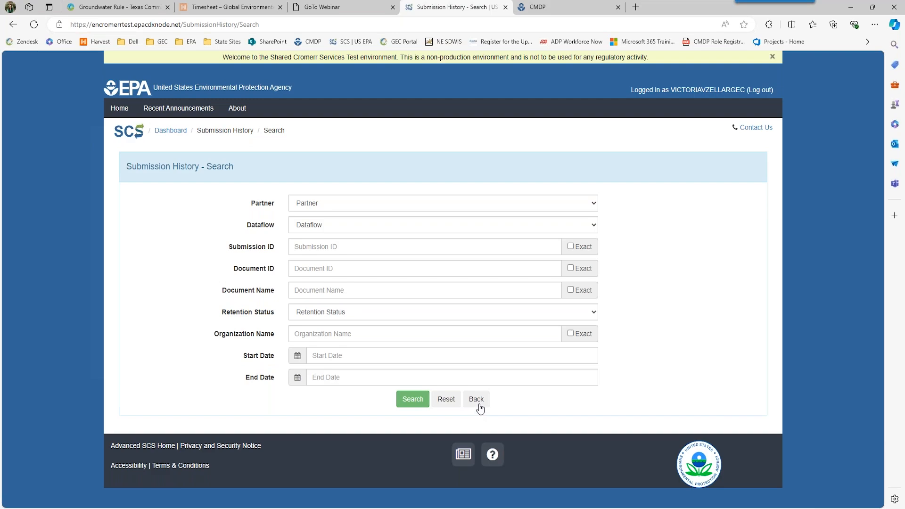
pyautogui.click(476, 400)
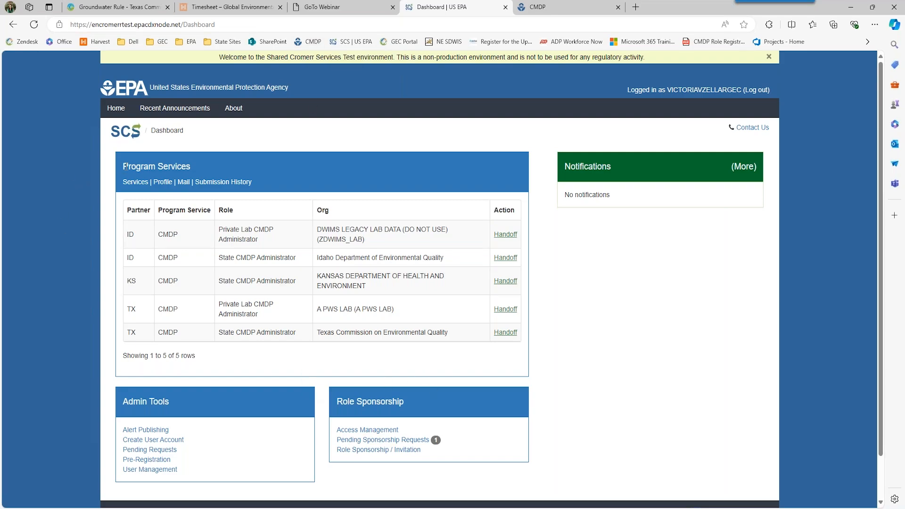
pyautogui.scroll(-2, 156, 376)
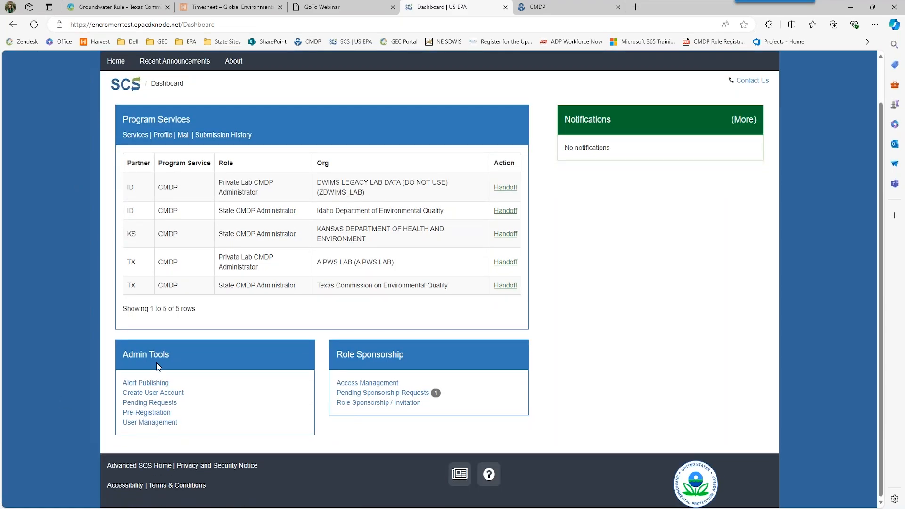
pyautogui.click(146, 383)
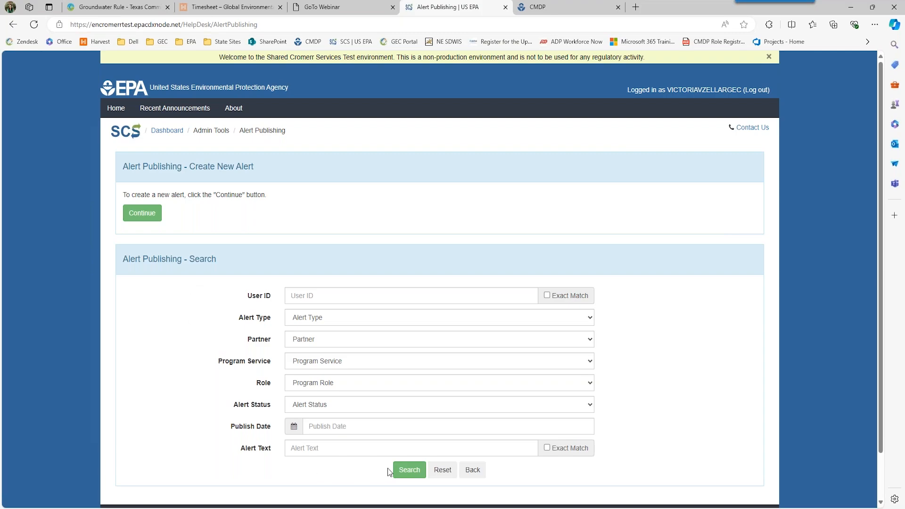
pyautogui.click(472, 469)
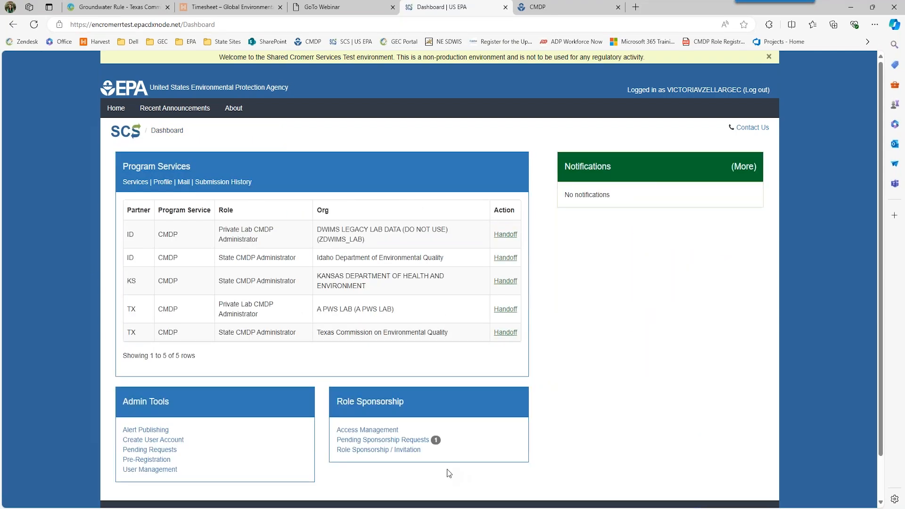
pyautogui.click(164, 441)
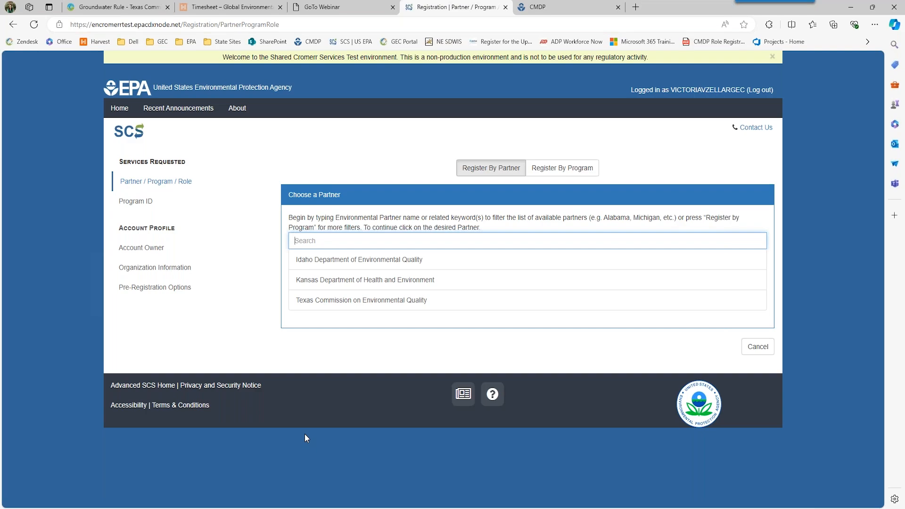
pyautogui.click(323, 308)
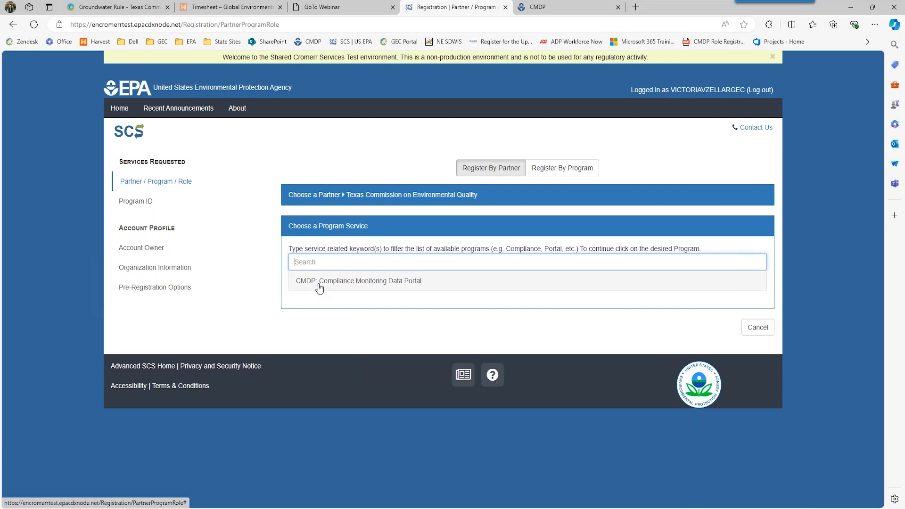
pyautogui.click(319, 285)
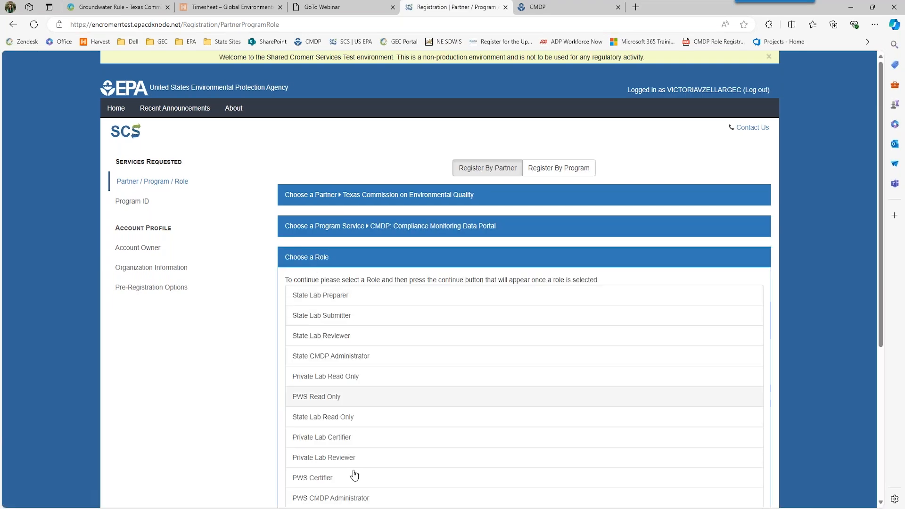
pyautogui.scroll(-5, 402, 434)
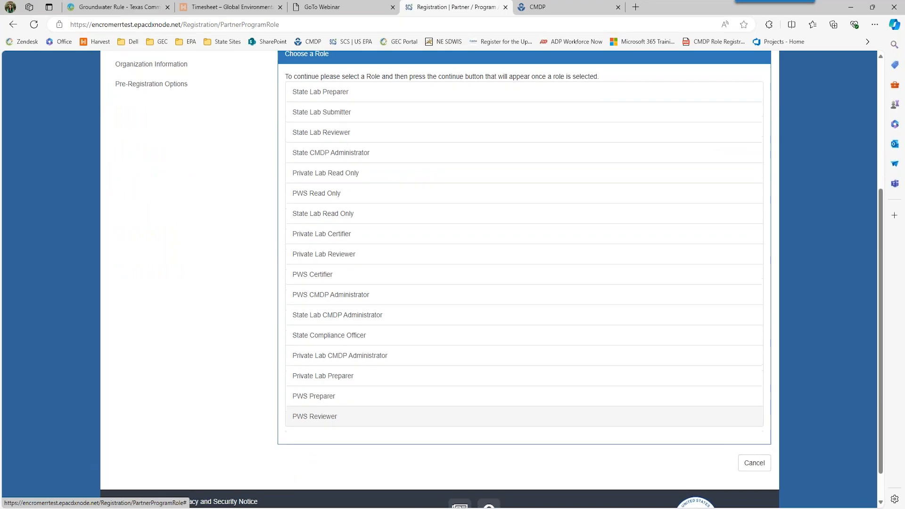
pyautogui.click(753, 429)
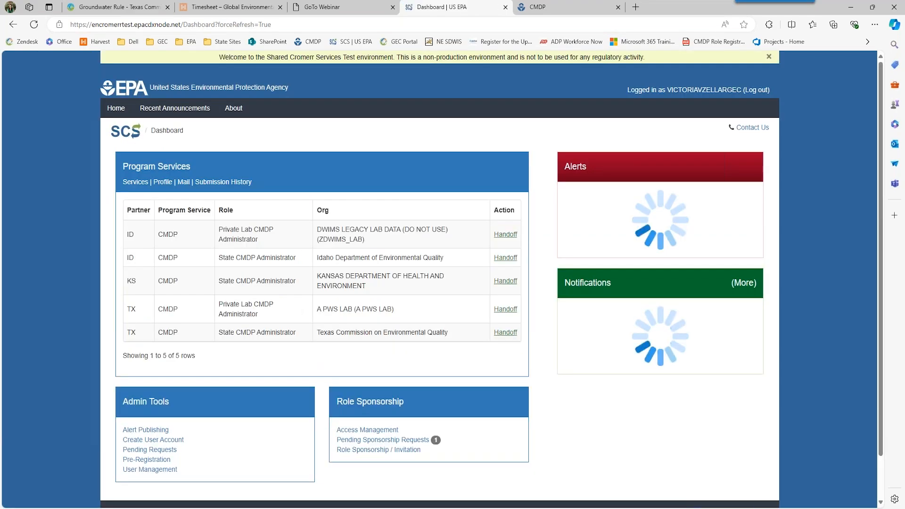
pyautogui.click(171, 452)
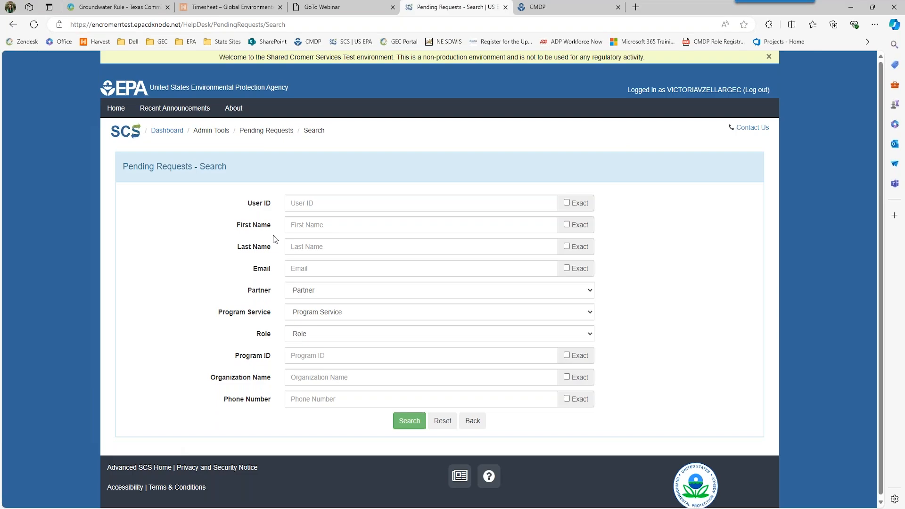
pyautogui.click(474, 423)
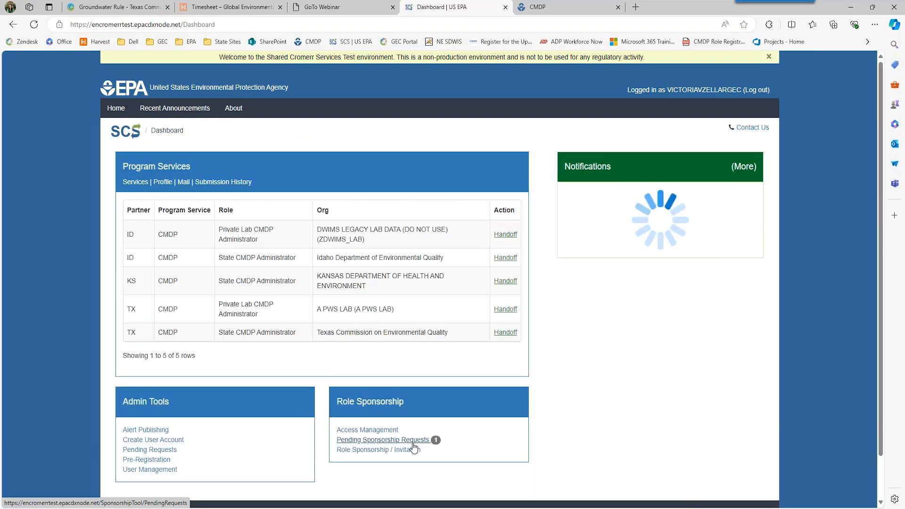
pyautogui.click(154, 461)
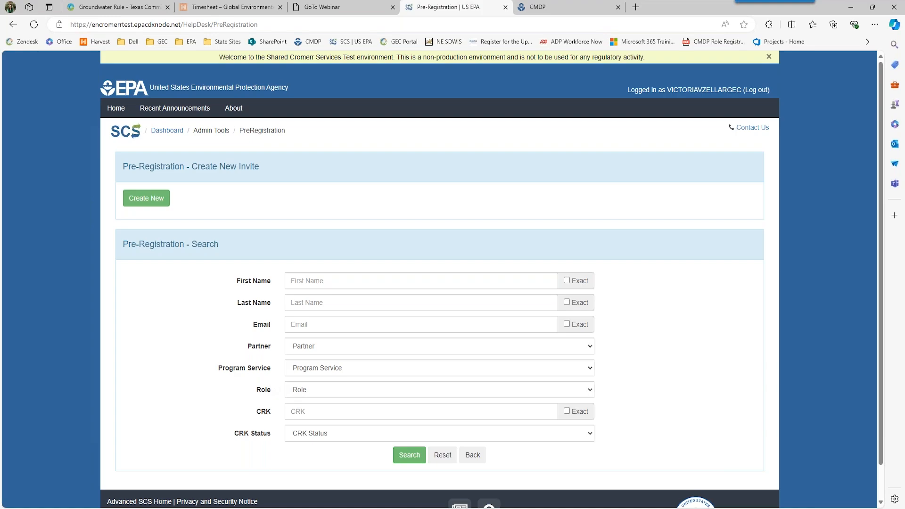
pyautogui.click(473, 455)
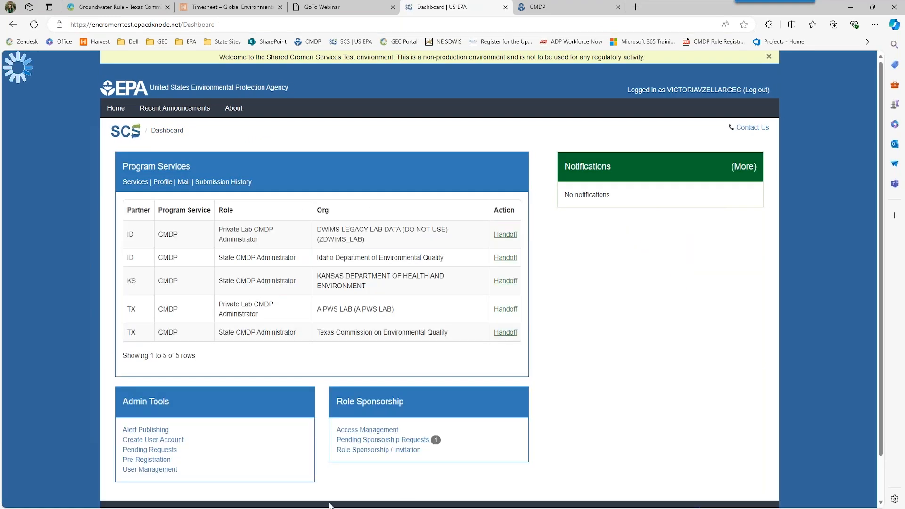
pyautogui.click(156, 470)
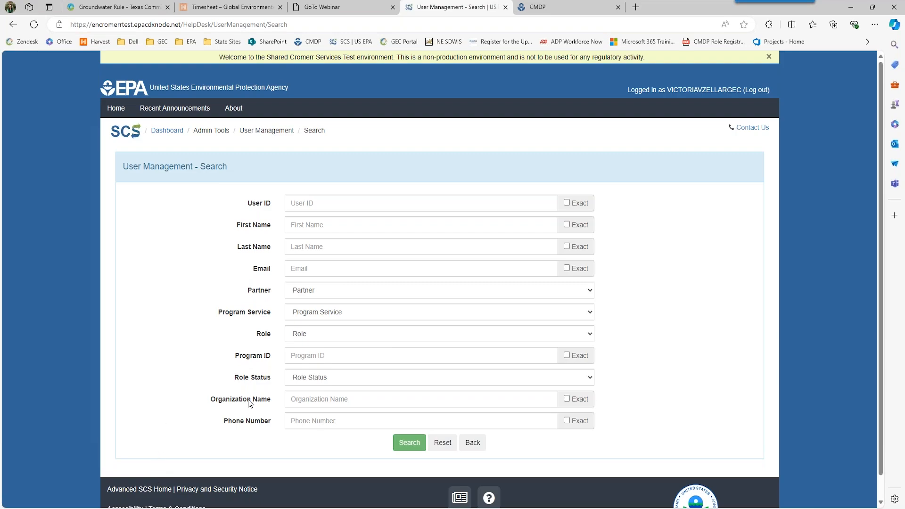
pyautogui.click(469, 446)
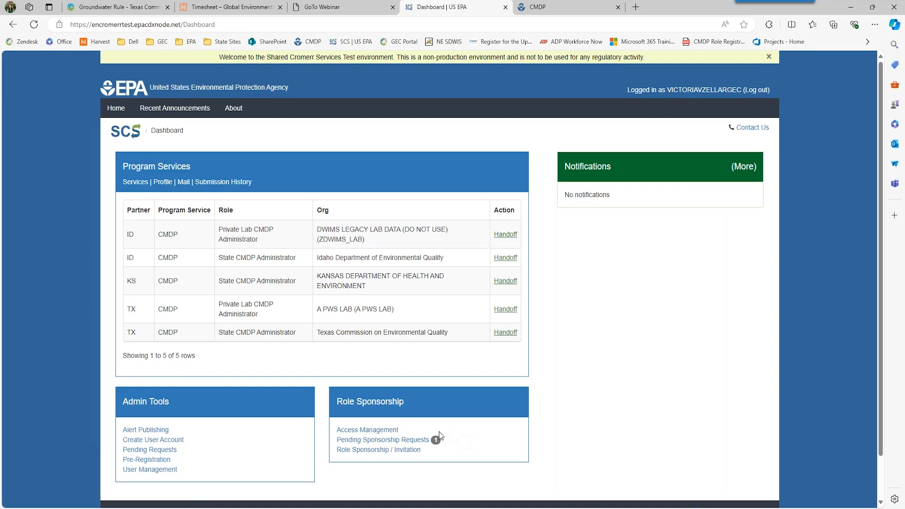
# - Visit Access Management and the Pending Requests search, returning to the dashboard each time
pyautogui.click(397, 431)
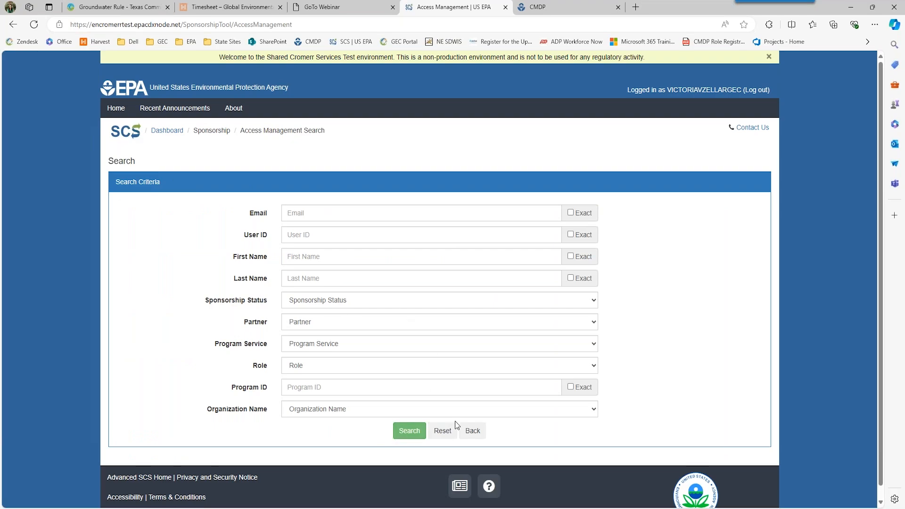
pyautogui.click(472, 431)
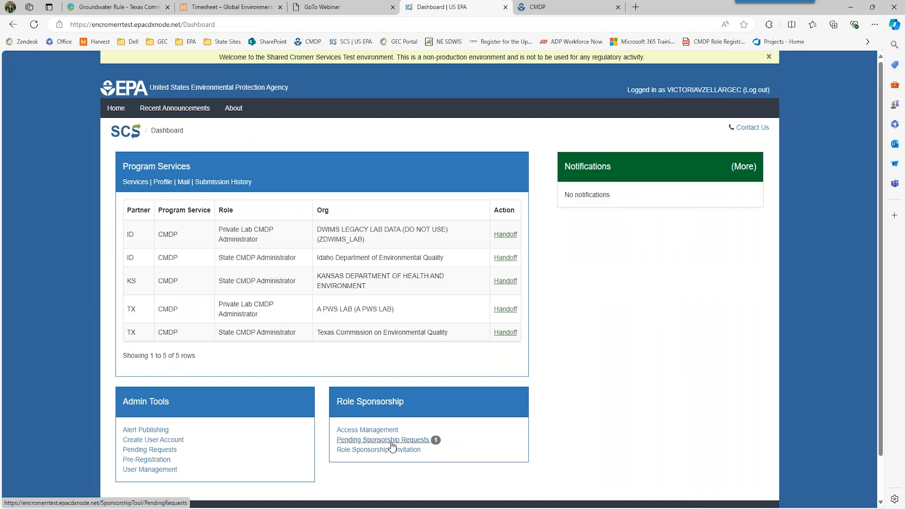
pyautogui.click(391, 445)
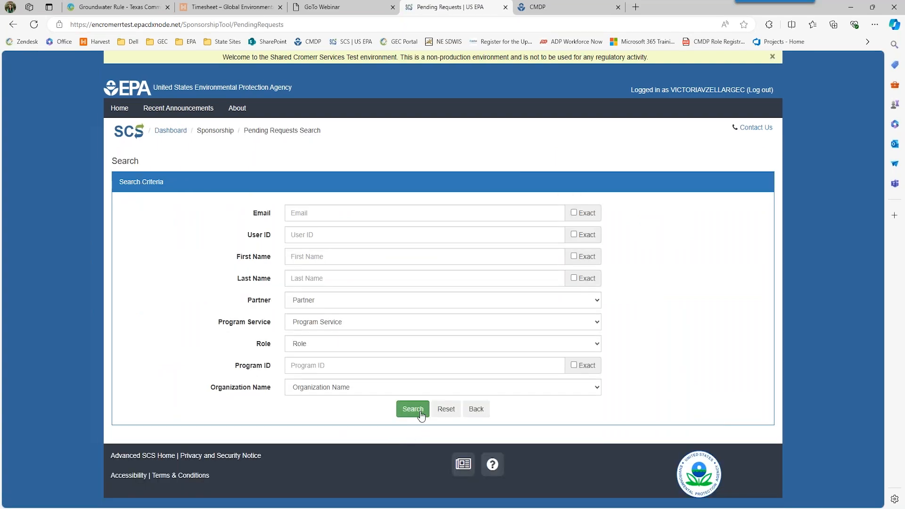
pyautogui.click(473, 409)
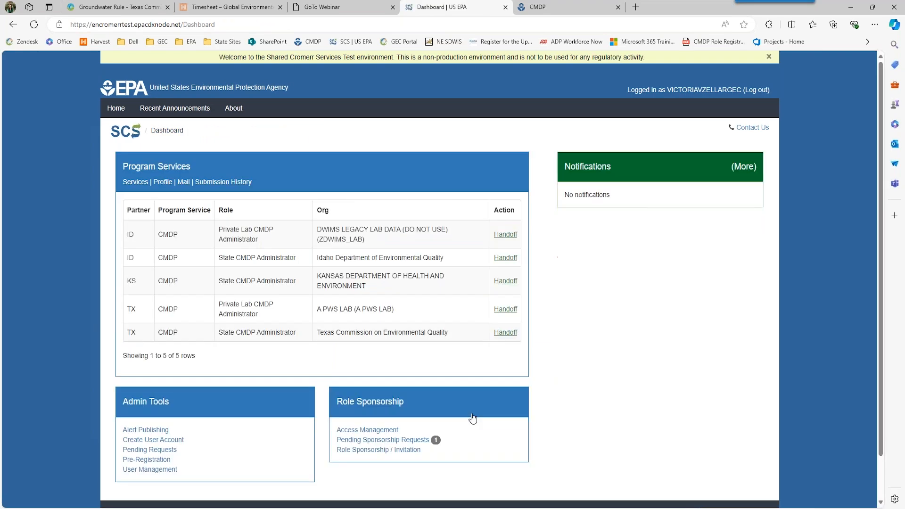
# - Start a role sponsorship invitation, cancel it, and log out of SCS
pyautogui.click(363, 451)
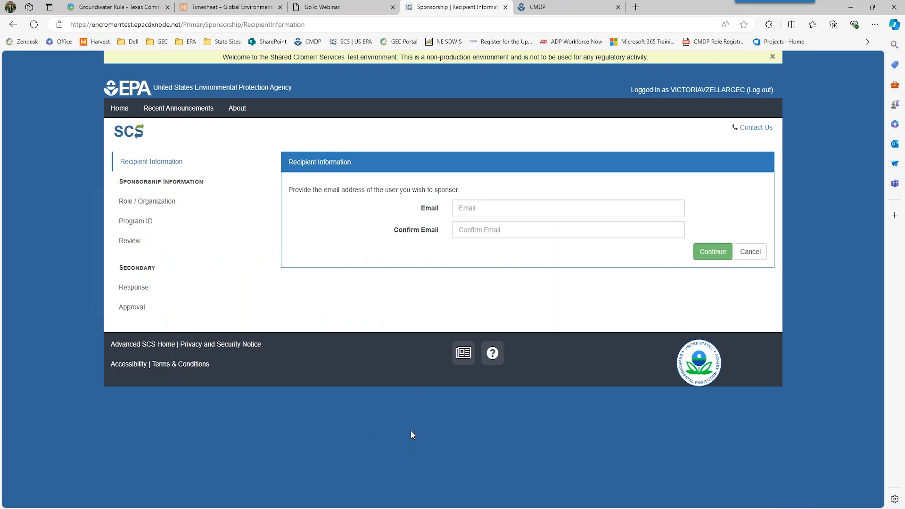
pyautogui.click(741, 262)
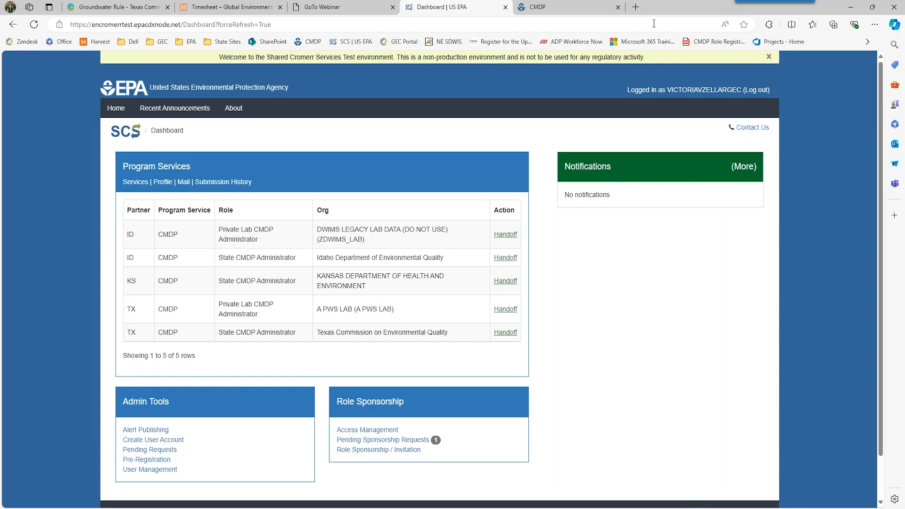
pyautogui.click(759, 91)
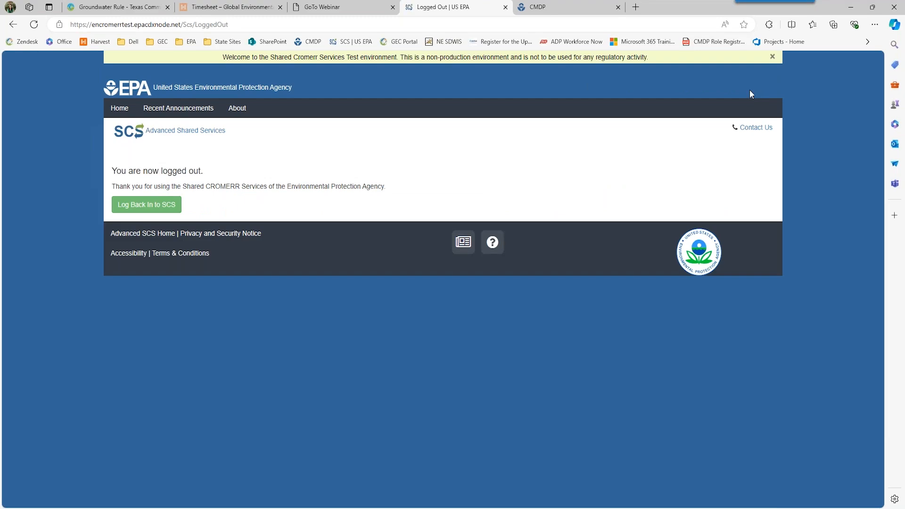
# - Return to the SCS login page and begin a new SCS registration
pyautogui.click(146, 205)
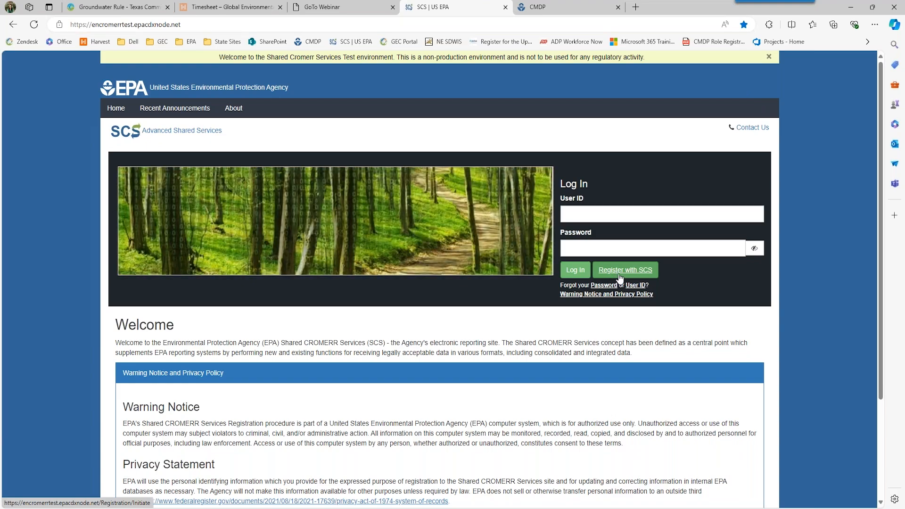
pyautogui.click(620, 277)
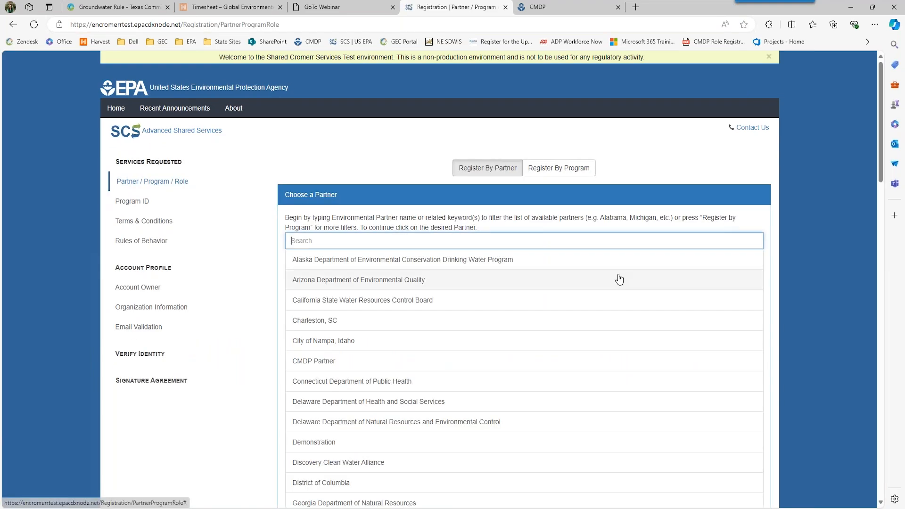
# - Register for Texas Commission on Environmental Quality and CMDP, review the role list, then cancel
pyautogui.scroll(-13, 536, 375)
pyautogui.scroll(-3, 421, 413)
pyautogui.scroll(-2, 403, 416)
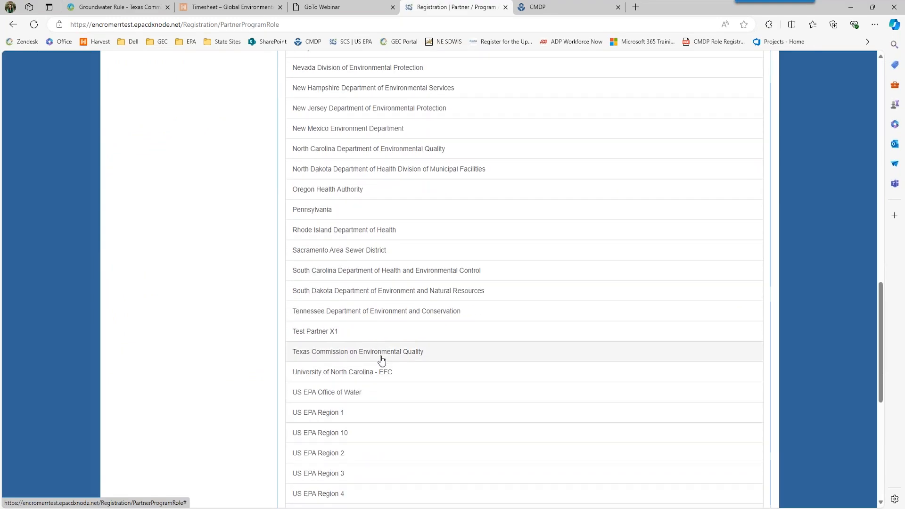
pyautogui.click(381, 360)
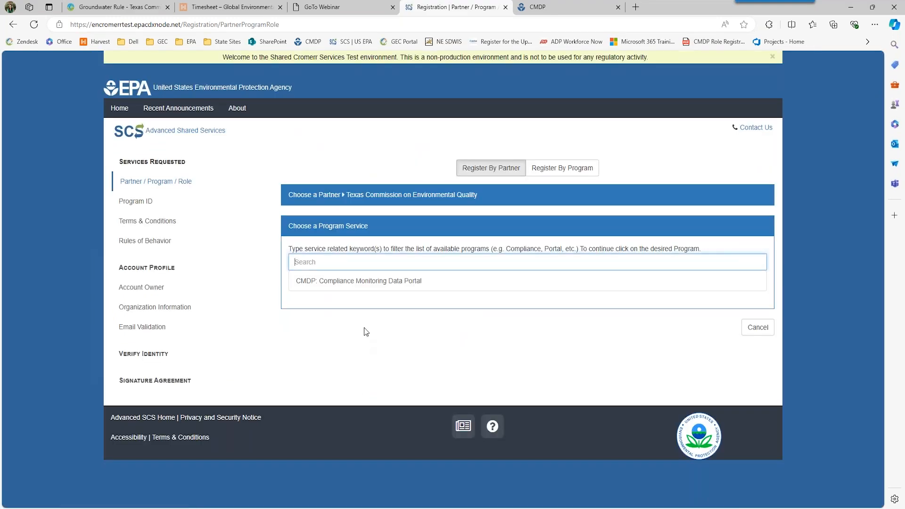
pyautogui.click(353, 291)
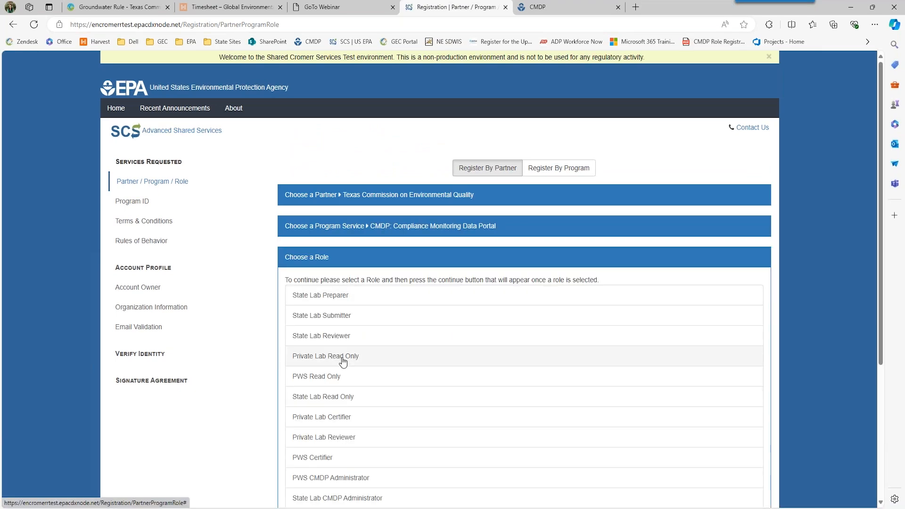
pyautogui.scroll(-5, 344, 359)
pyautogui.scroll(3, 343, 243)
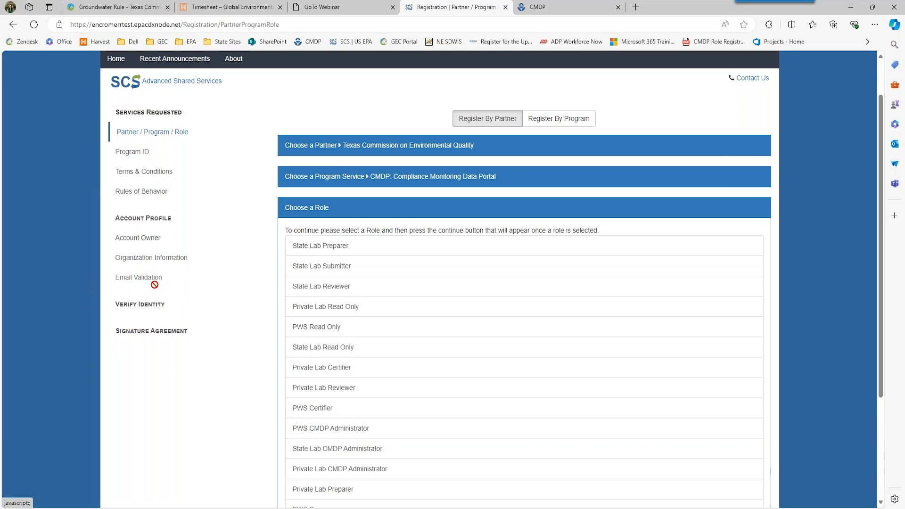
pyautogui.scroll(-3, 531, 347)
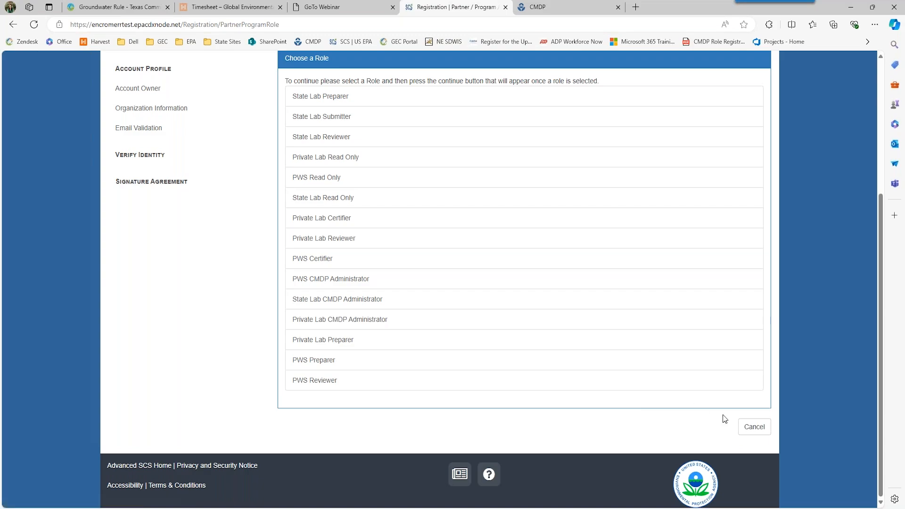
pyautogui.click(753, 427)
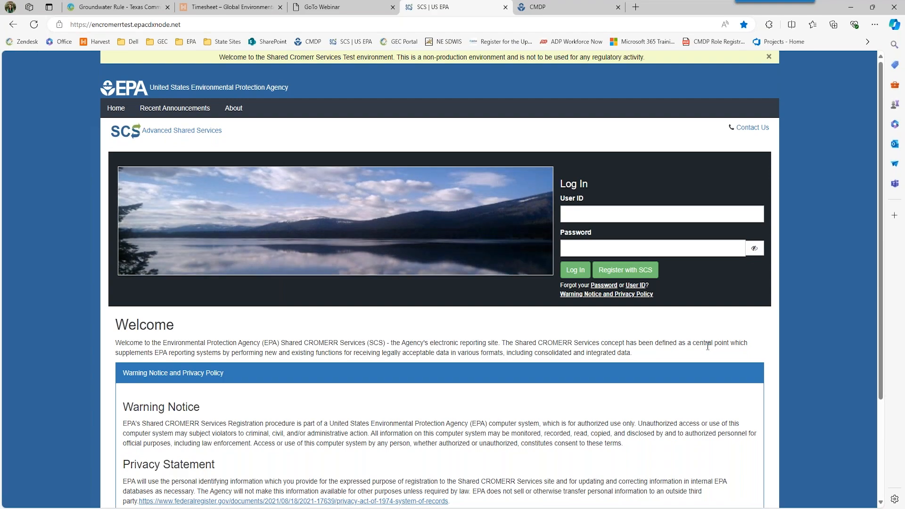
# - Cancel the SCS registration and close the SCS | US EPA tab to return to CMDP
pyautogui.click(776, 372)
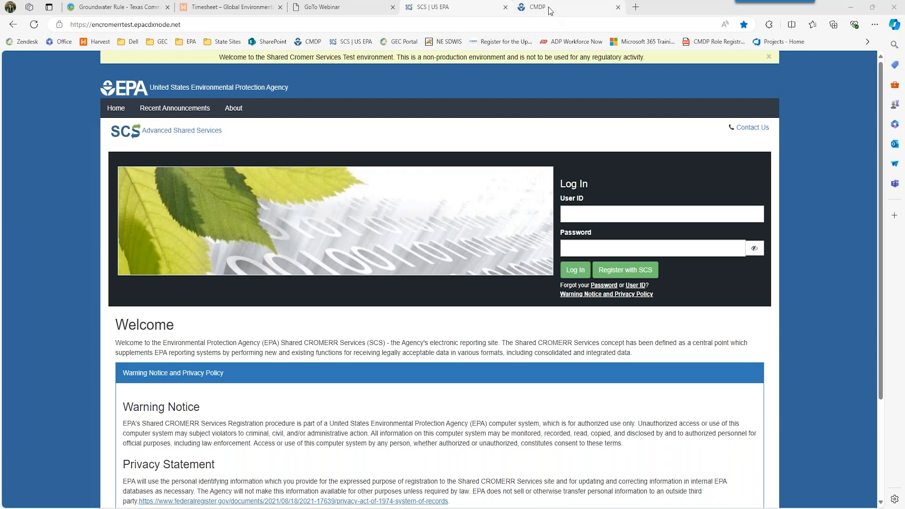
pyautogui.click(505, 7)
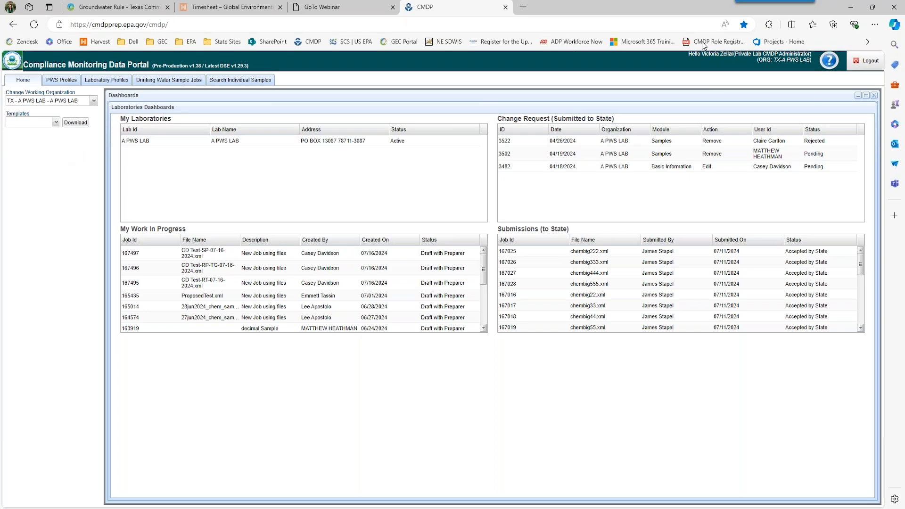
# - Log out of CMDP and sign back in with the saved CMDP Test login
pyautogui.click(859, 67)
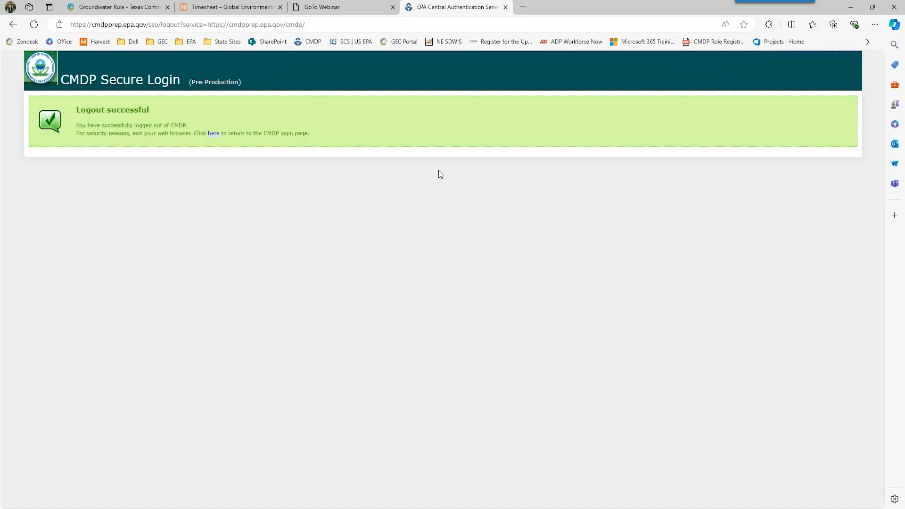
pyautogui.click(213, 135)
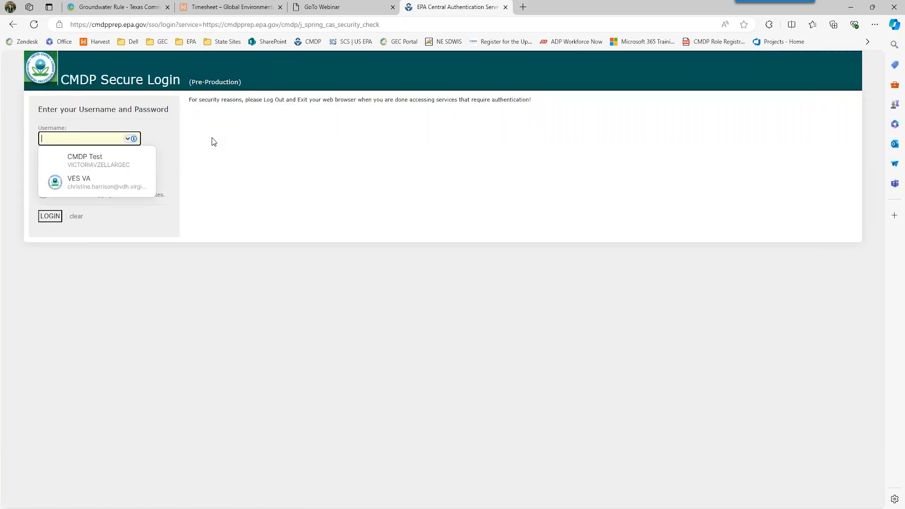
pyautogui.click(104, 163)
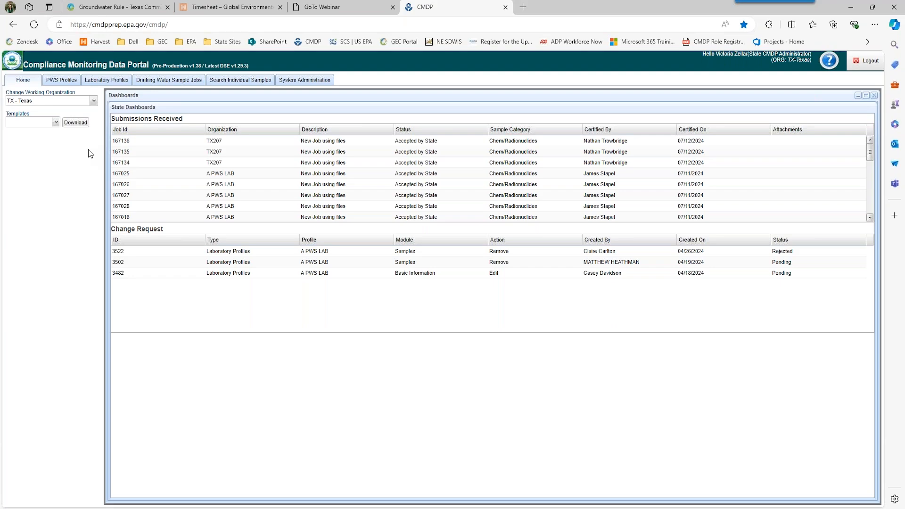
pyautogui.click(94, 101)
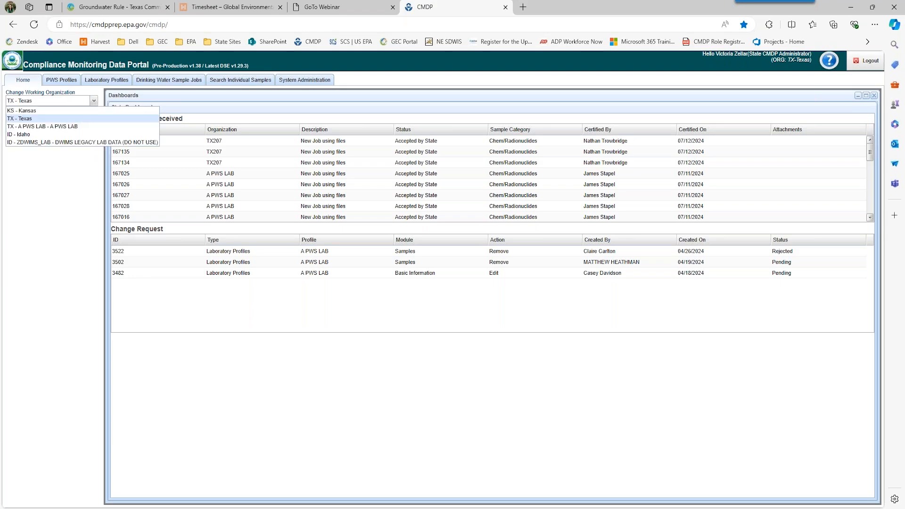
# - Make TX - A PWS LAB the working organization and open the A PWS LAB entry
pyautogui.click(69, 127)
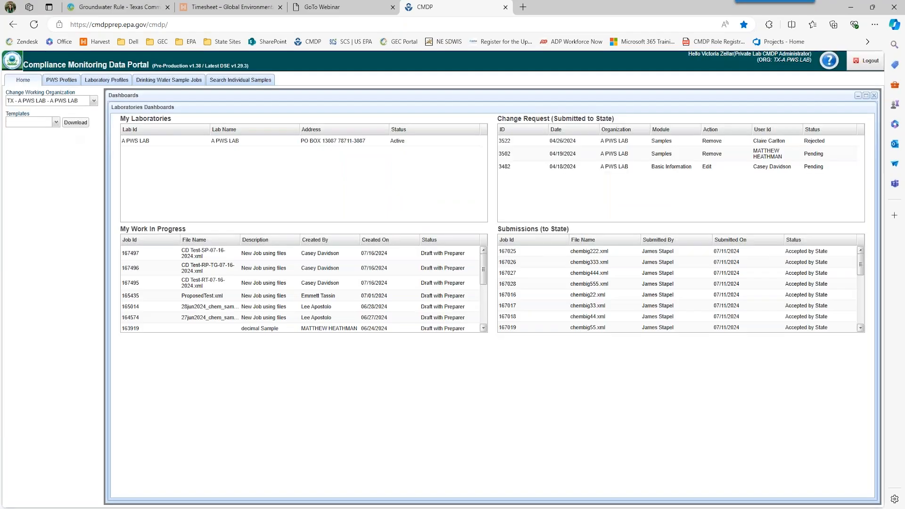
pyautogui.click(349, 140)
# - Open PWS Profiles to list the Texas water systems
pyautogui.click(52, 84)
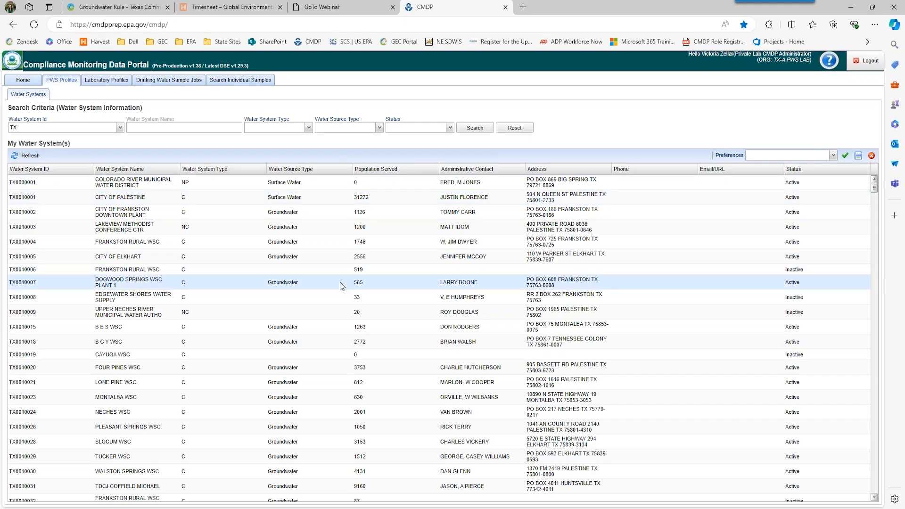
# - Check FOUR PINES WSC facility EP001's TRT-TAP sampling point, close the profile, and open Laboratory Profiles
pyautogui.doubleClick(294, 369)
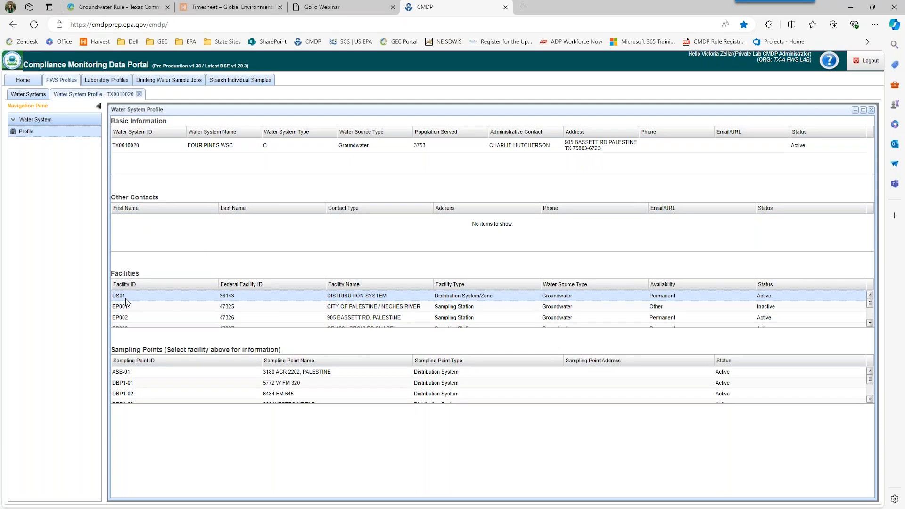
pyautogui.scroll(-5, 165, 390)
pyautogui.scroll(5, 165, 391)
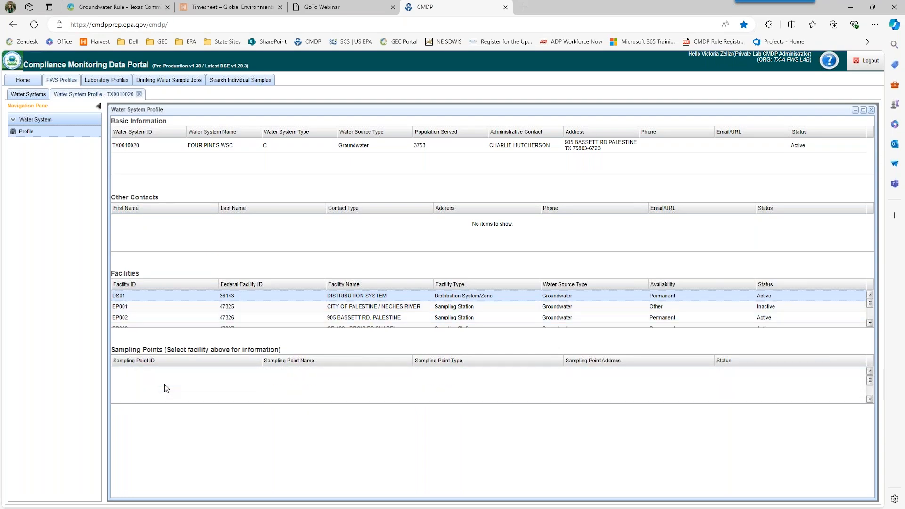
pyautogui.click(161, 311)
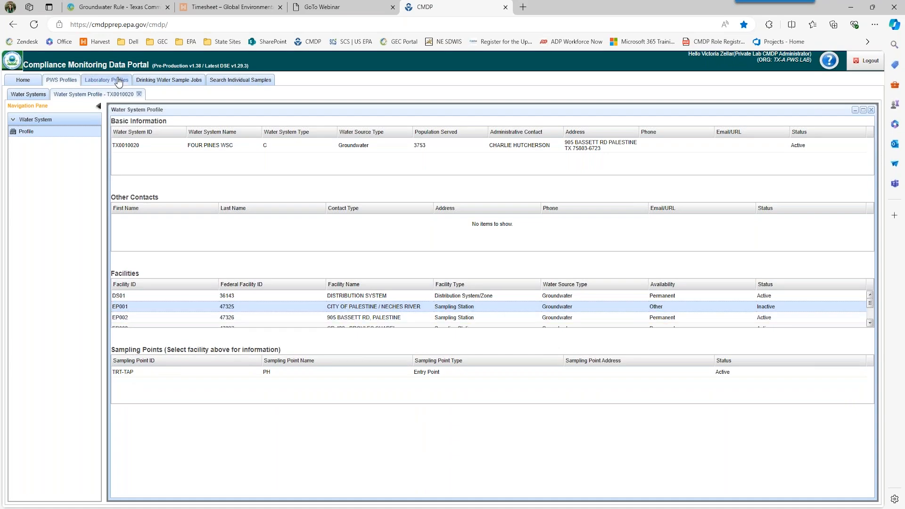
pyautogui.click(140, 94)
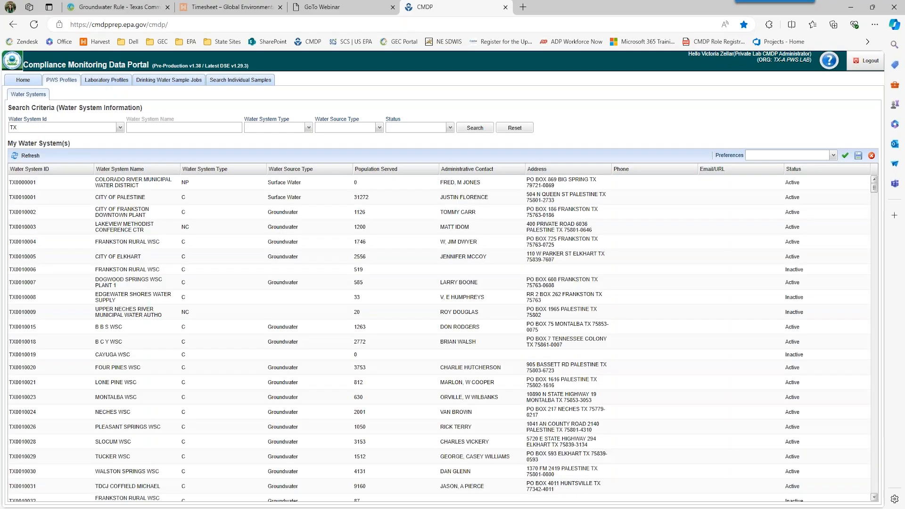
pyautogui.click(106, 79)
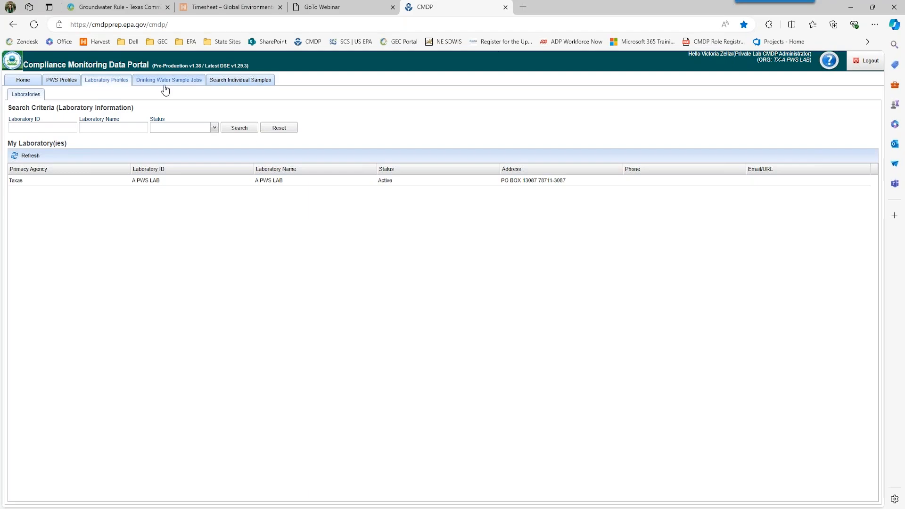
# - Look at the individual sample and operational data searches, then go to Drinking Water Sample Jobs
pyautogui.click(226, 81)
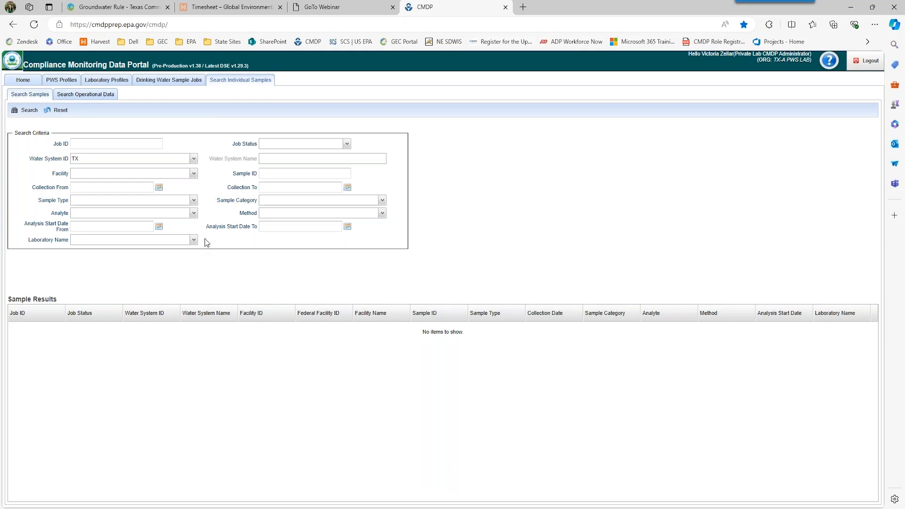
pyautogui.click(99, 99)
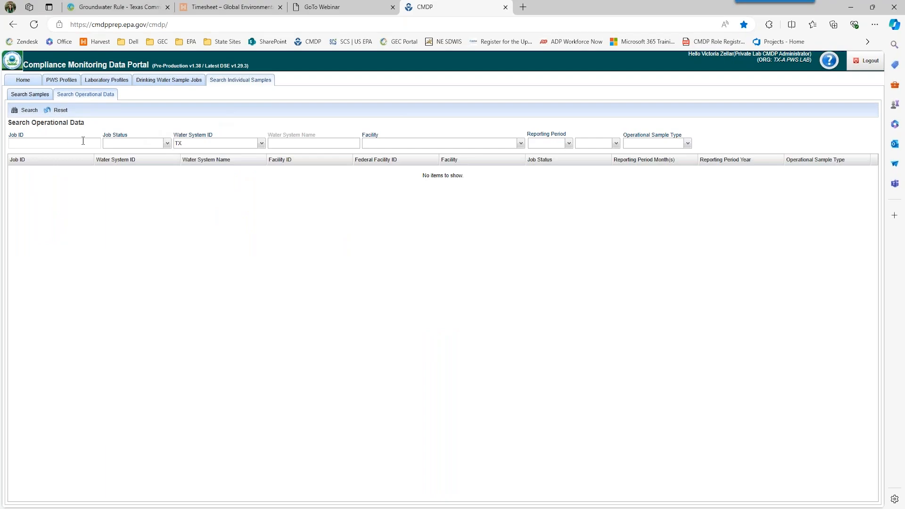
pyautogui.click(30, 96)
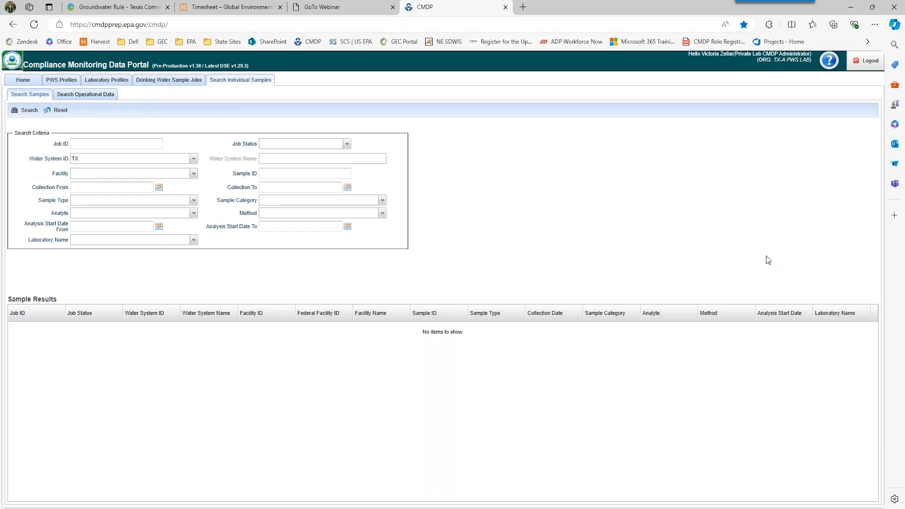
pyautogui.click(151, 84)
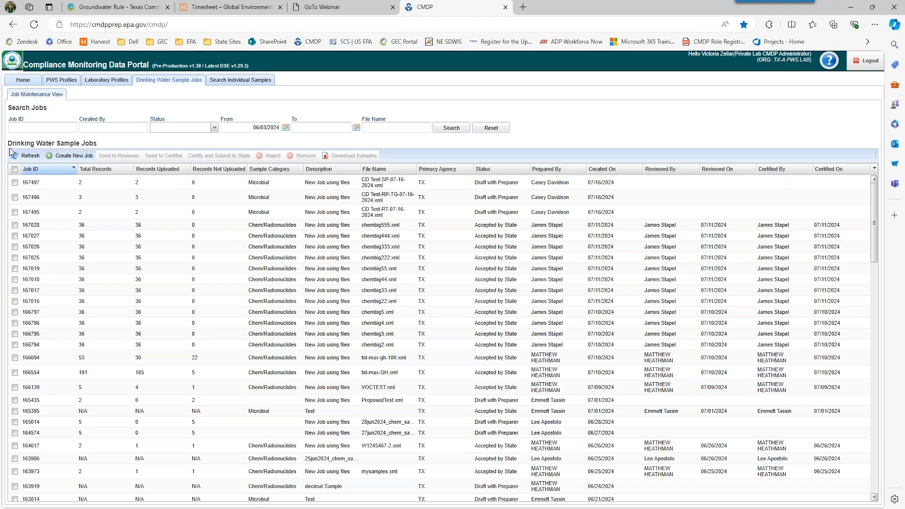
# - Create a manually entered group-of-samples job described 'MicroTest107182024', which becomes job 167954
pyautogui.click(83, 161)
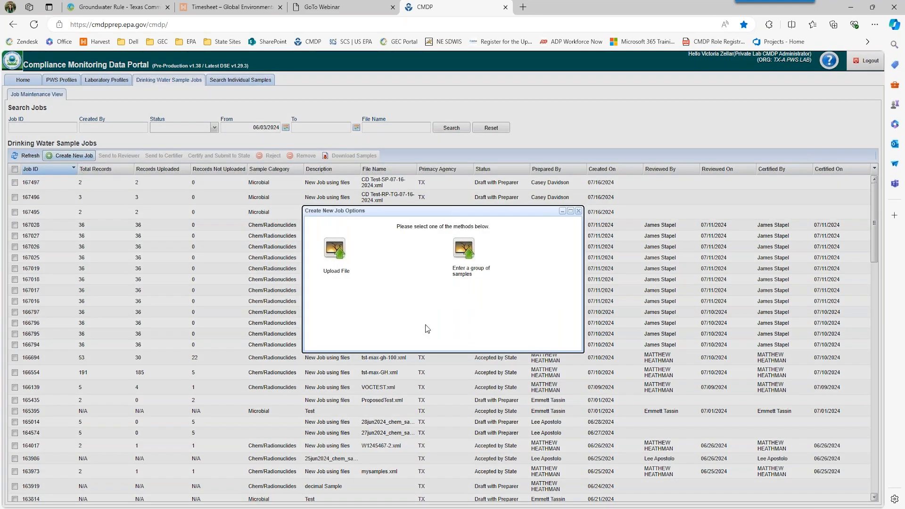
pyautogui.click(469, 259)
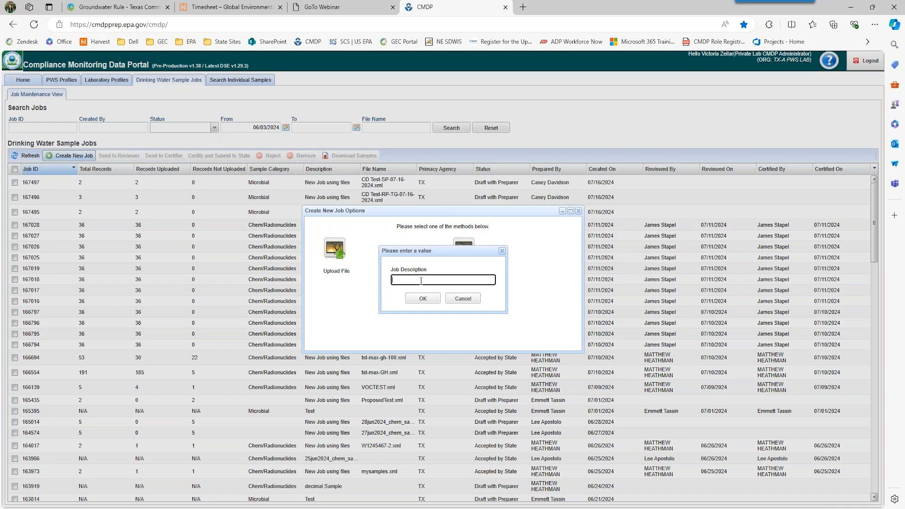
pyautogui.write('MicroTest107182024')
pyautogui.click(429, 299)
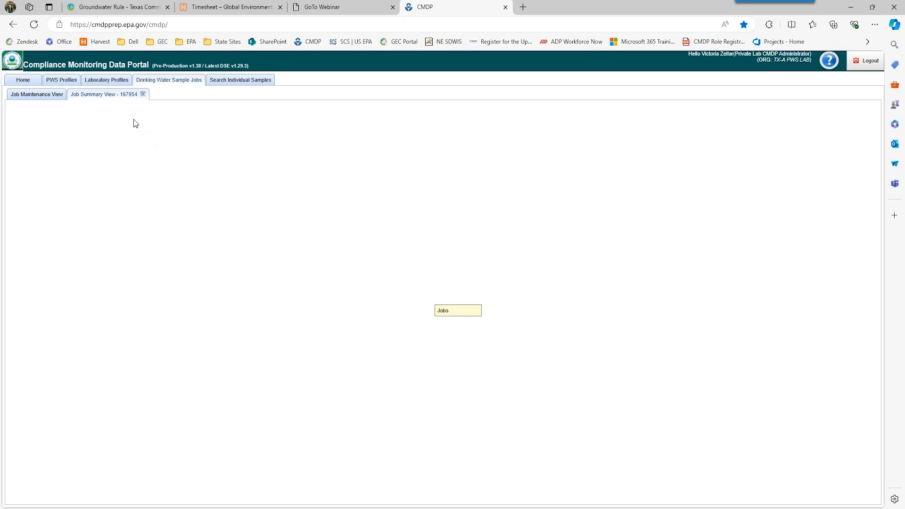
# - Close the stalled summary and reopen job 167954 from the Job Maintenance list
pyautogui.click(143, 95)
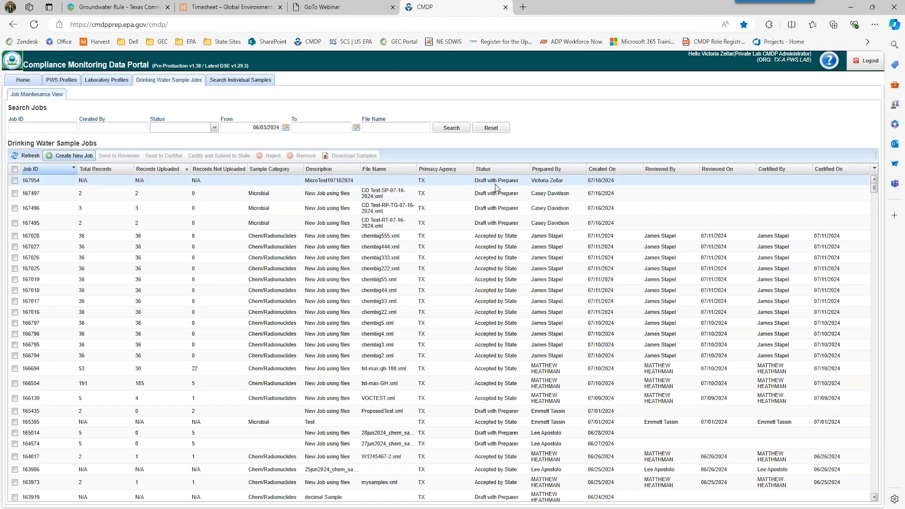
pyautogui.doubleClick(320, 184)
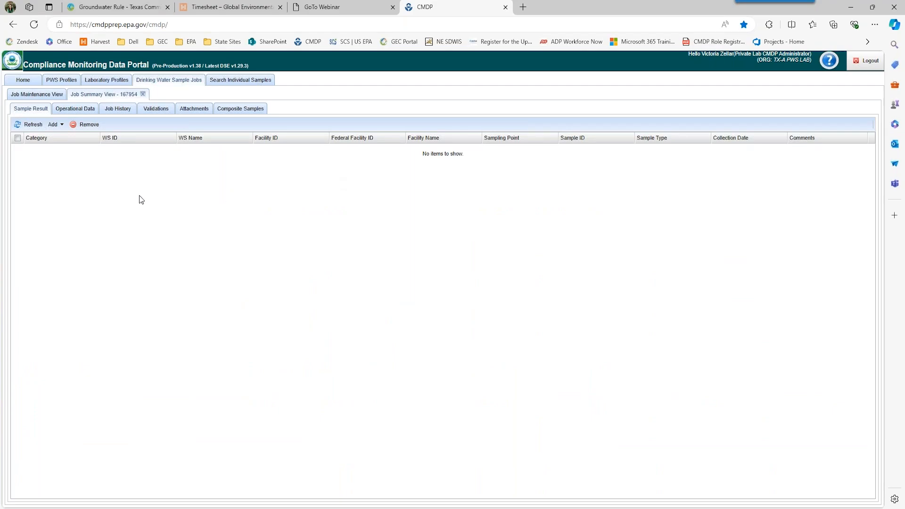
# - Add a Microbial sample to job 167954 from the Sample Result tab
pyautogui.click(54, 125)
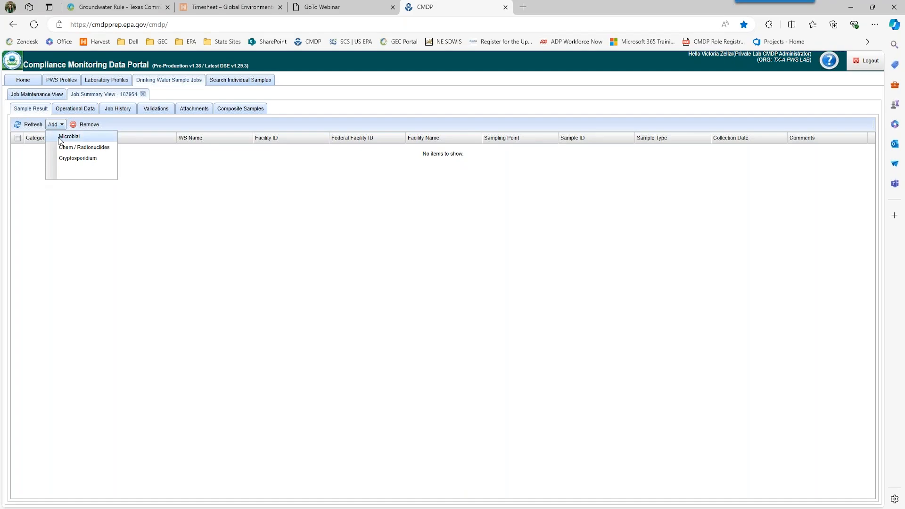
pyautogui.click(60, 137)
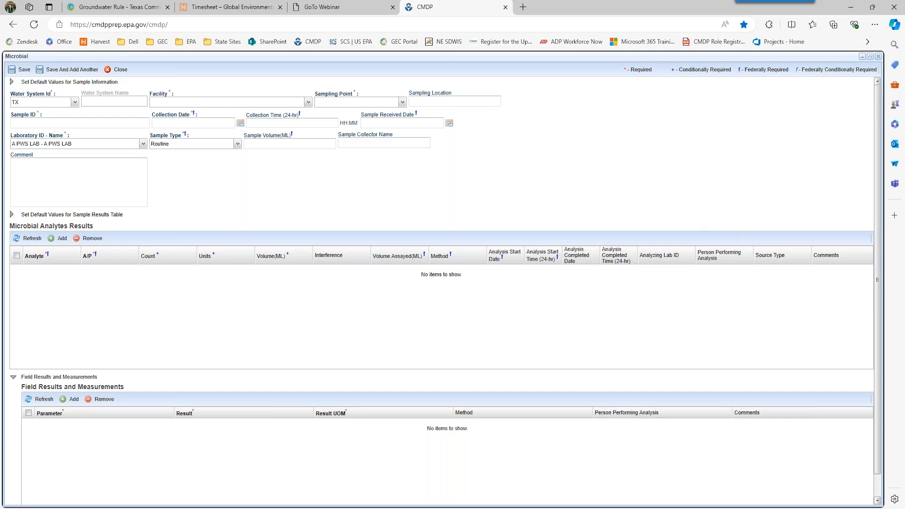
# - Choose water system TX0010024 NECHES WSC for the Microbial sample
pyautogui.click(369, 145)
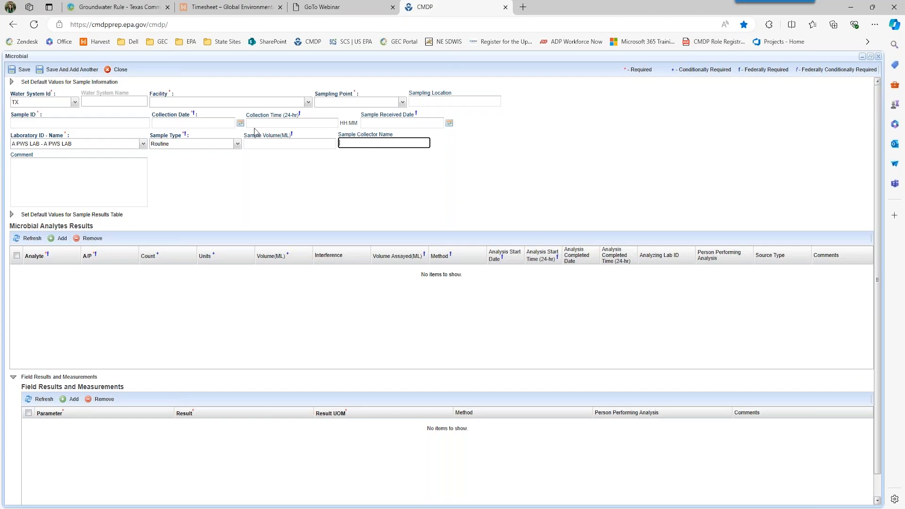
pyautogui.click(443, 102)
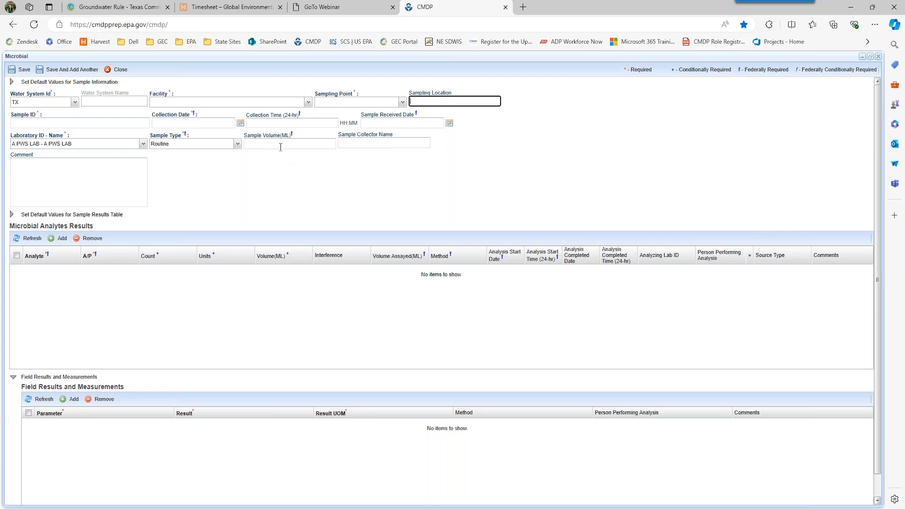
pyautogui.click(75, 102)
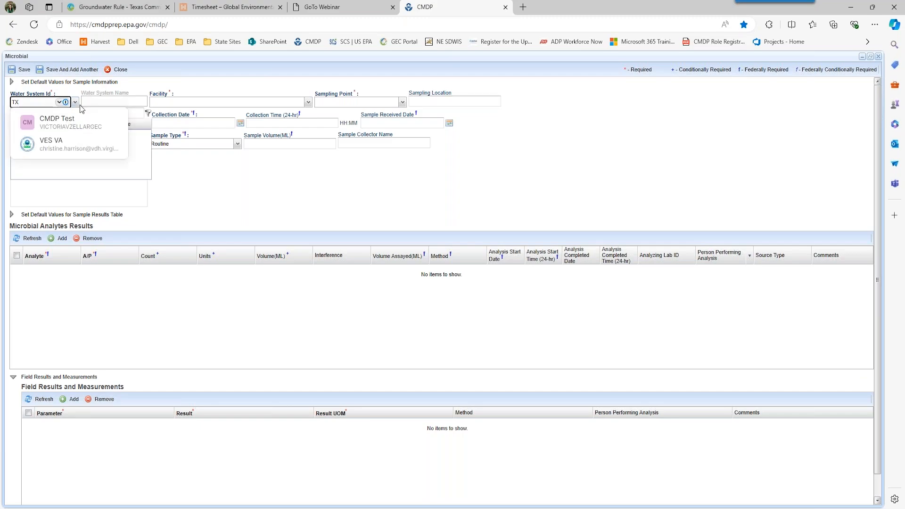
pyautogui.click(59, 103)
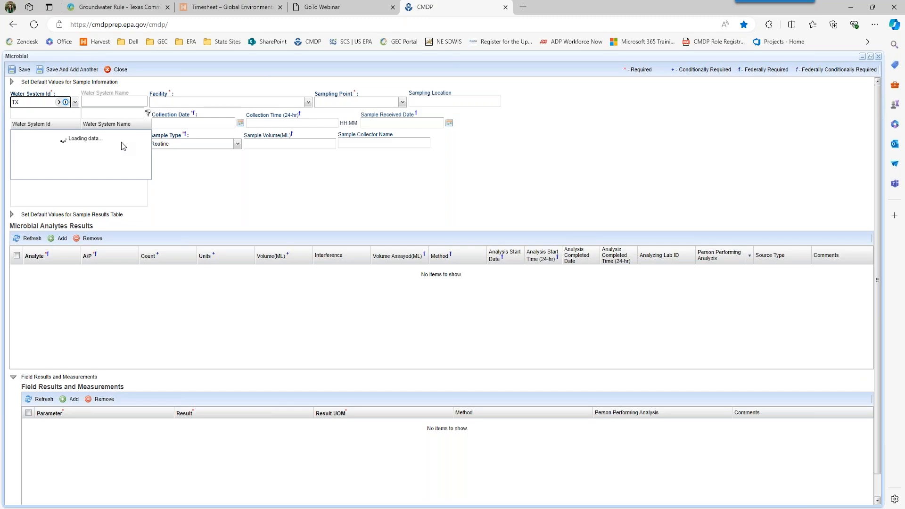
pyautogui.scroll(-5, 113, 207)
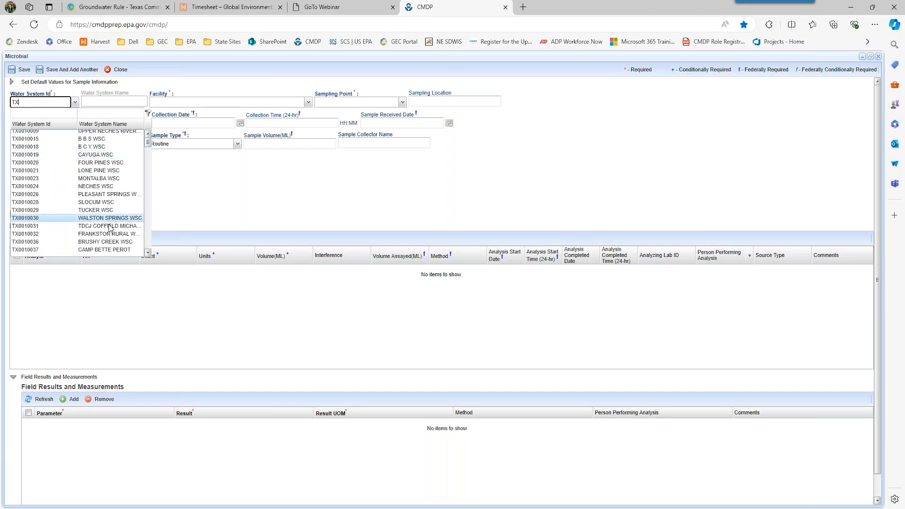
pyautogui.scroll(-3, 110, 229)
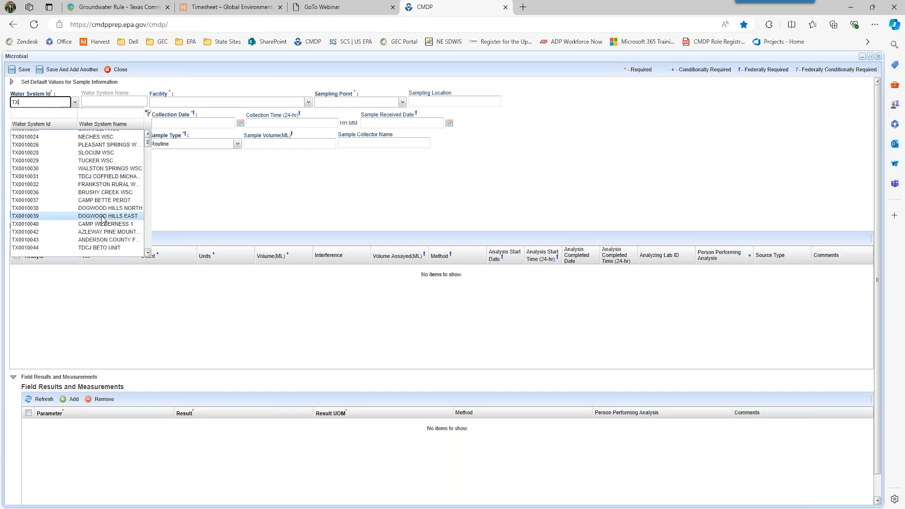
pyautogui.click(115, 162)
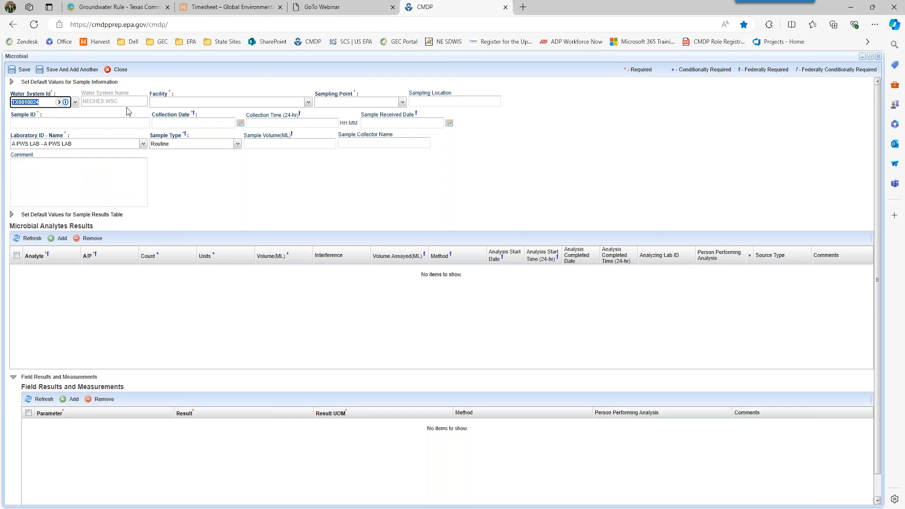
# - Set facility DS01 - 36146 - DISTRIBUTION SYSTEM and sampling point DSTCRRT
pyautogui.click(309, 103)
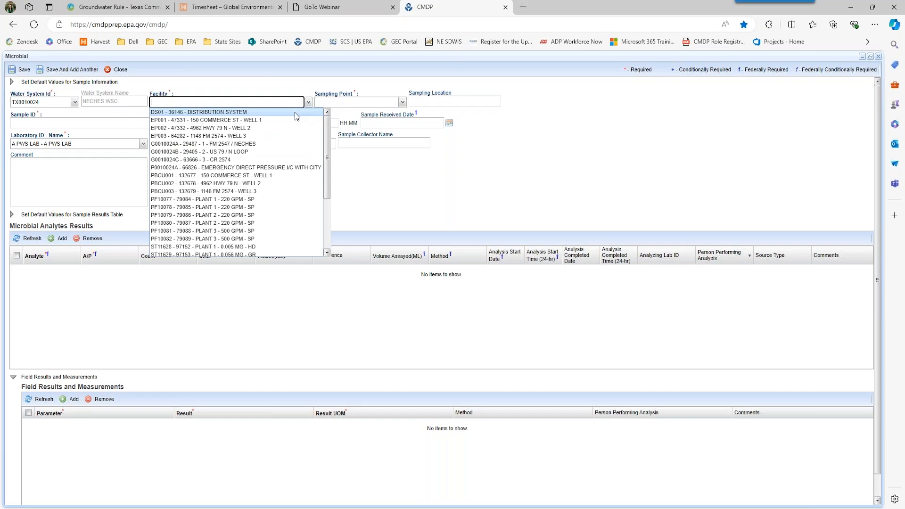
pyautogui.click(295, 112)
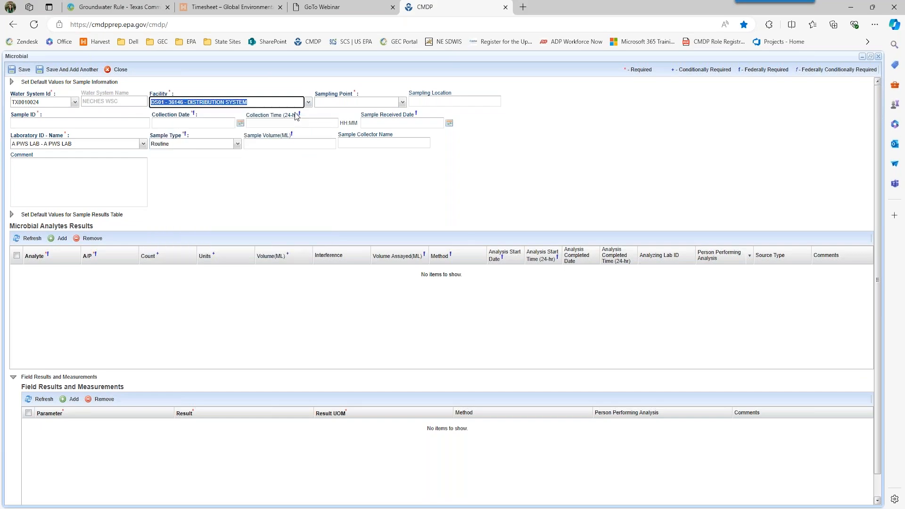
pyautogui.click(402, 103)
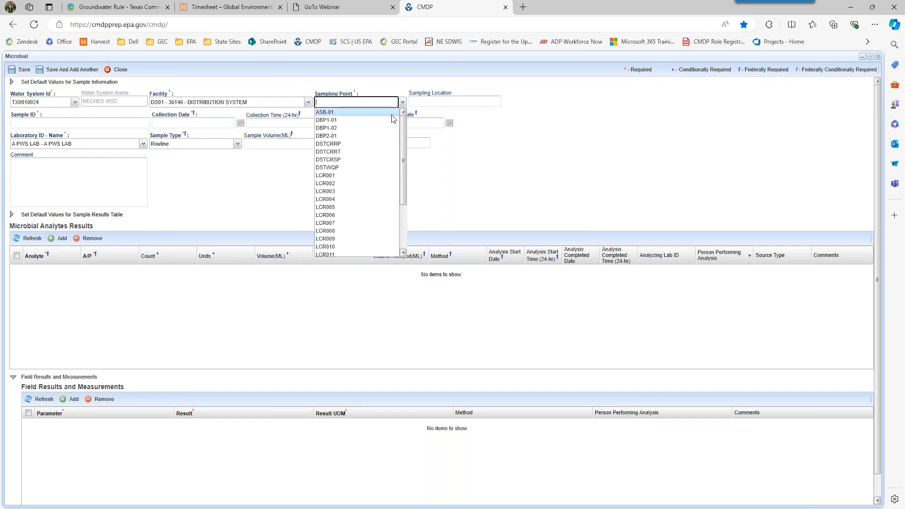
pyautogui.click(363, 151)
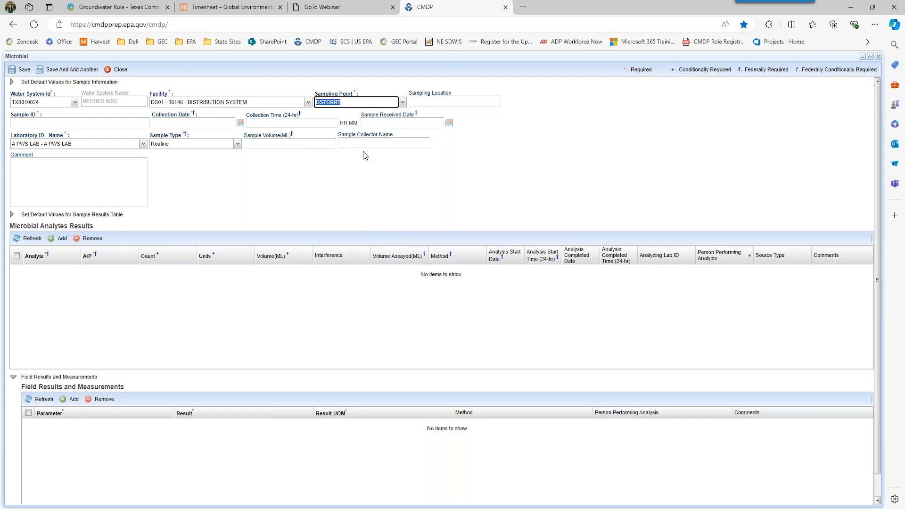
pyautogui.click(431, 101)
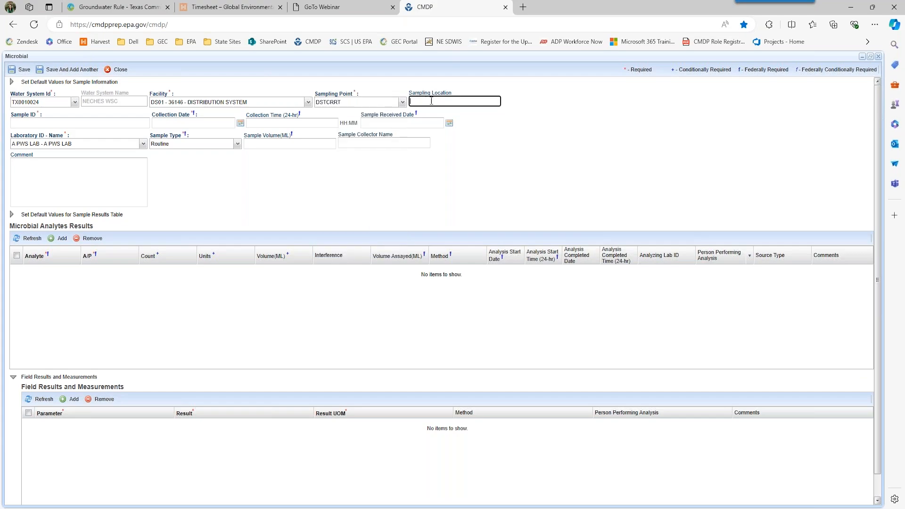
# - Enter location 'Kitchen sink', sample ID TCRRT-010, collected 07/15/2024 08:00, received 07/15/2024
pyautogui.write('Kitchen sink')
pyautogui.click(116, 124)
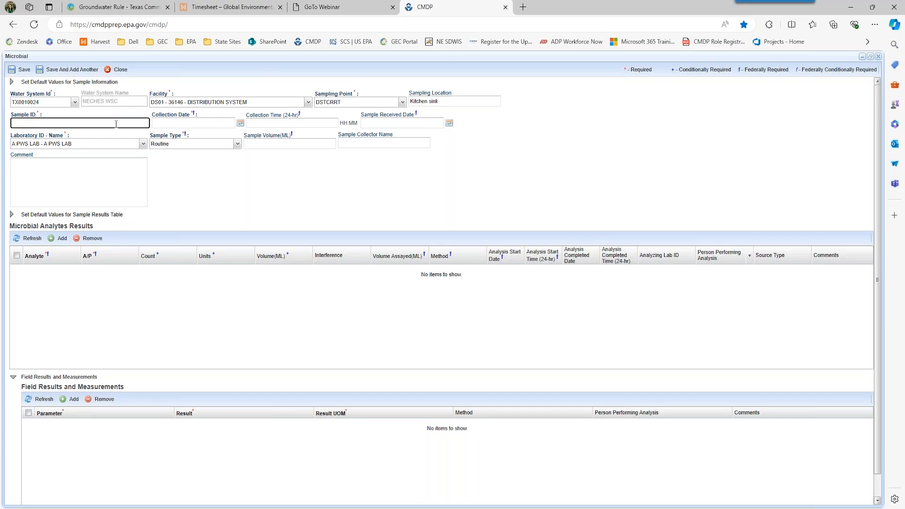
pyautogui.write('TCRRT-010')
pyautogui.click(240, 124)
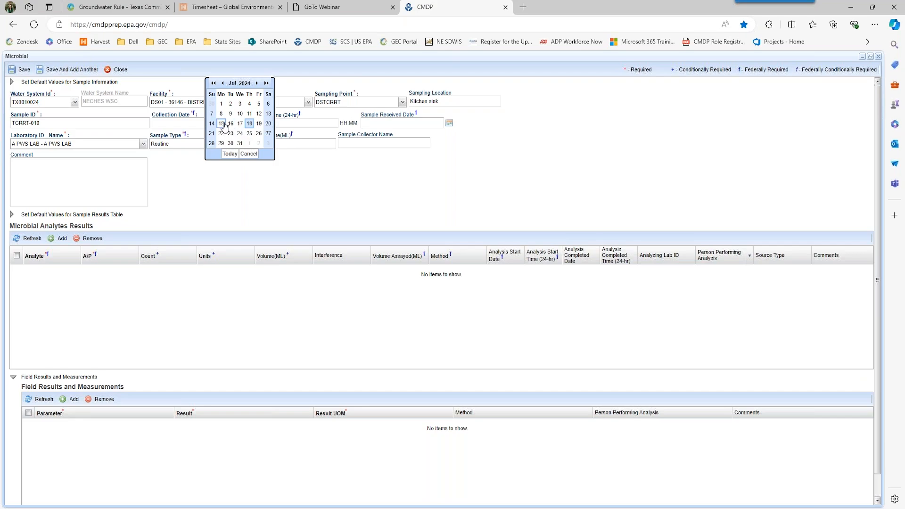
pyautogui.click(221, 124)
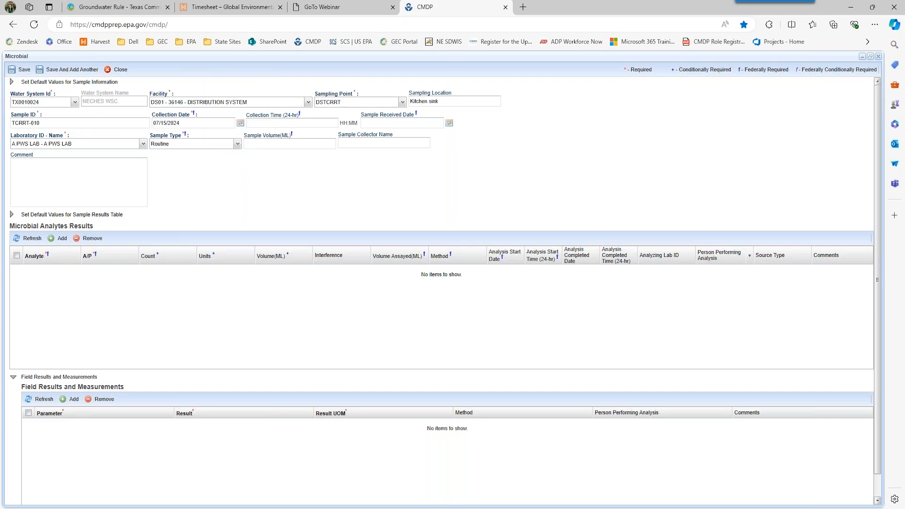
pyautogui.click(259, 124)
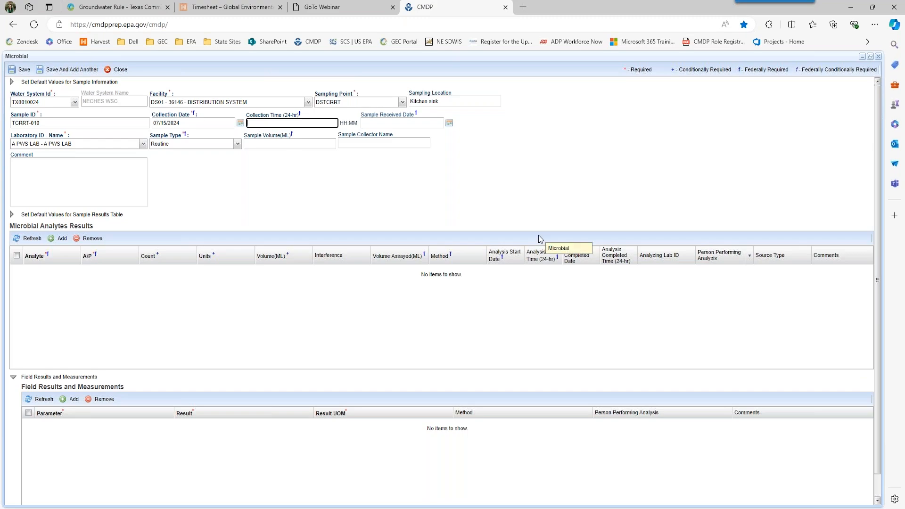
pyautogui.write('08:00')
pyautogui.press('Tab')
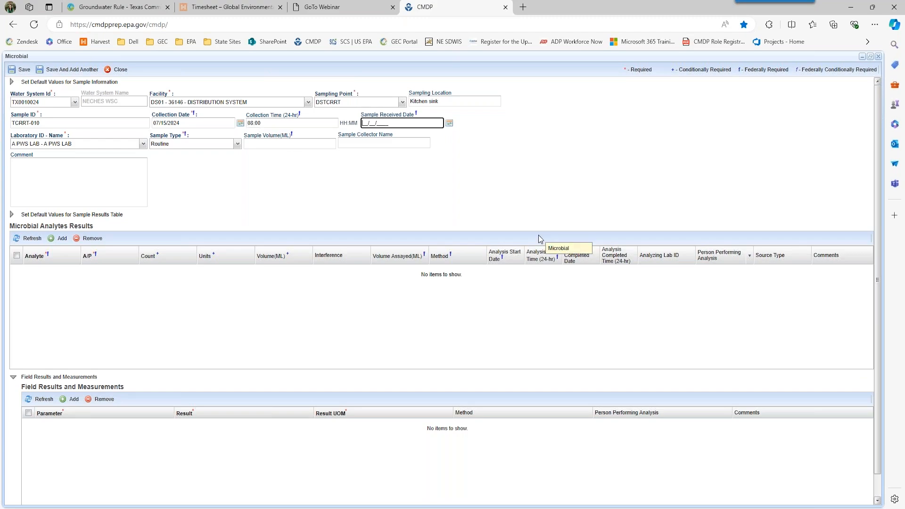
pyautogui.write('07/15/2024')
pyautogui.press('Tab')
pyautogui.press('Tab')
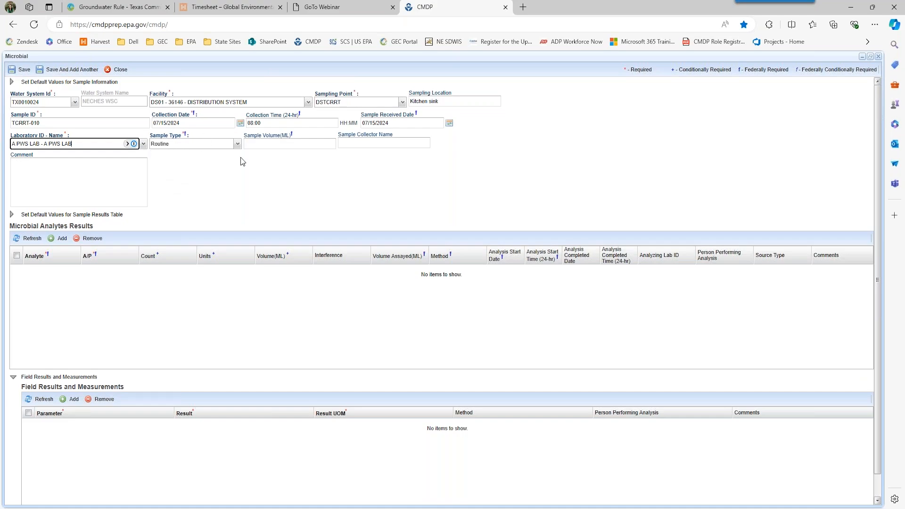
# - Enter a sample volume of 100 and the sample collector's name
pyautogui.click(261, 145)
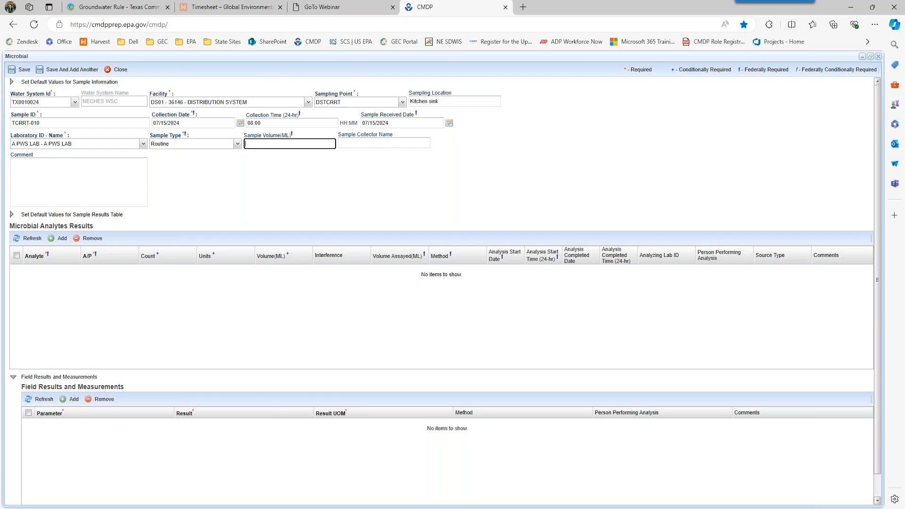
pyautogui.write('100')
pyautogui.click(365, 144)
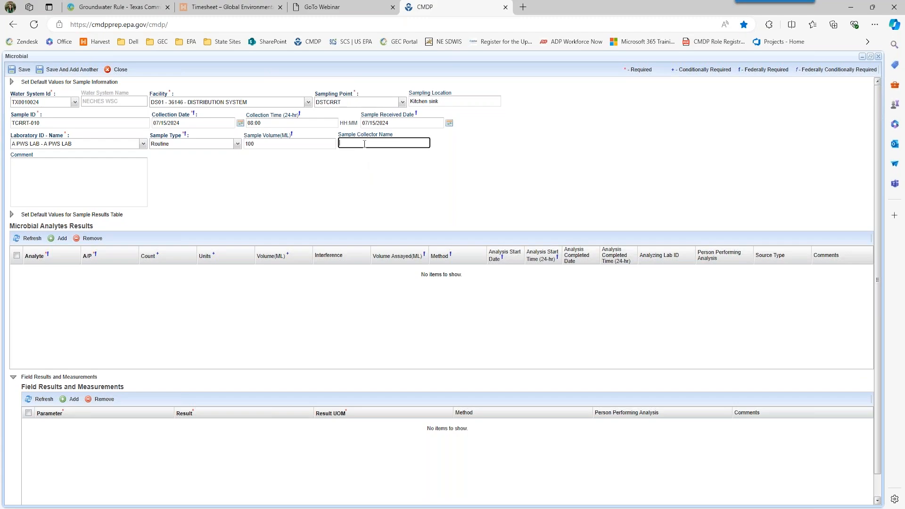
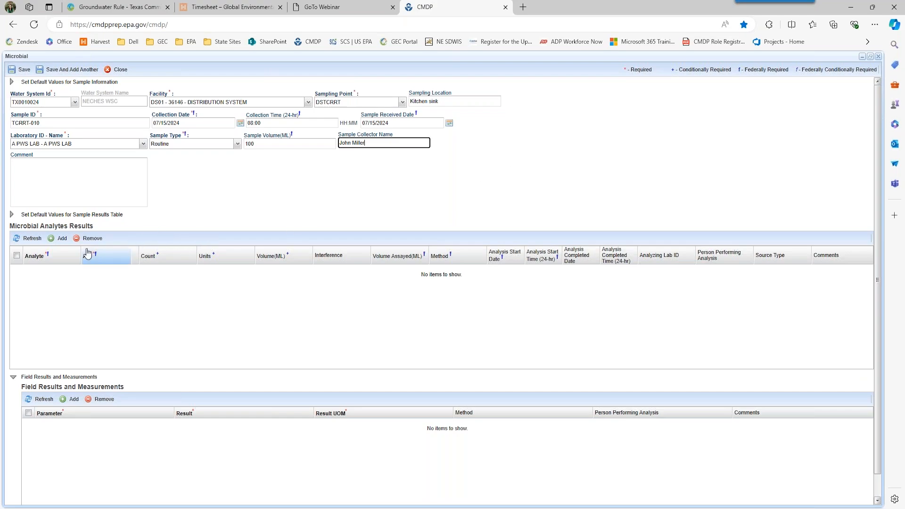
# - Add a 3100 Coliform (TCR) result of Absent with 100 mL assayed
pyautogui.click(58, 239)
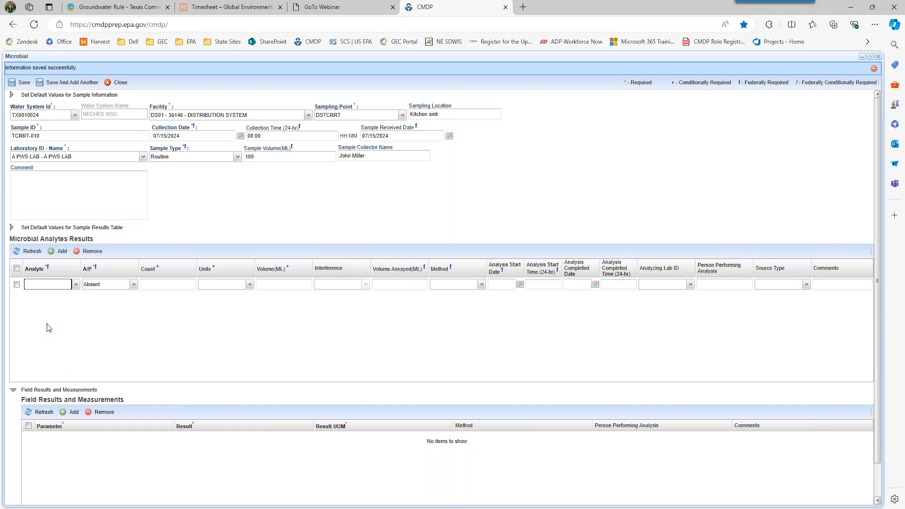
pyautogui.click(76, 285)
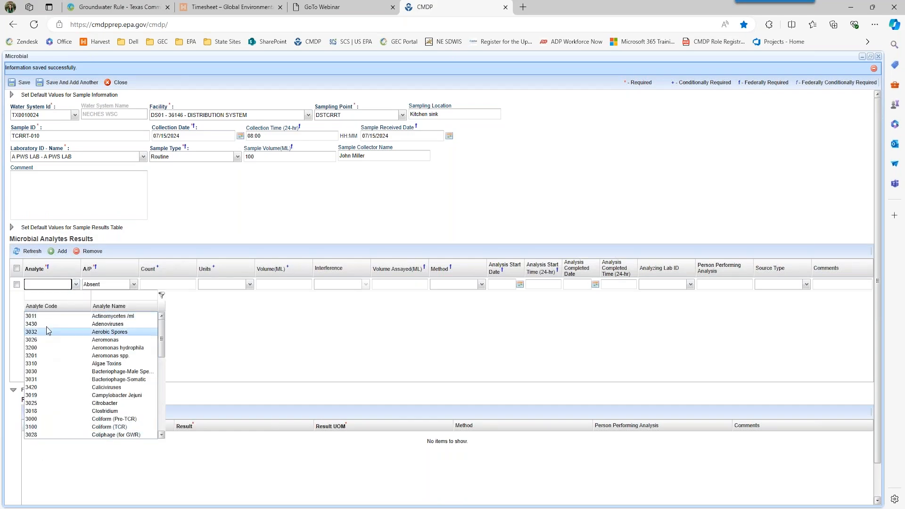
pyautogui.click(33, 286)
pyautogui.write('310')
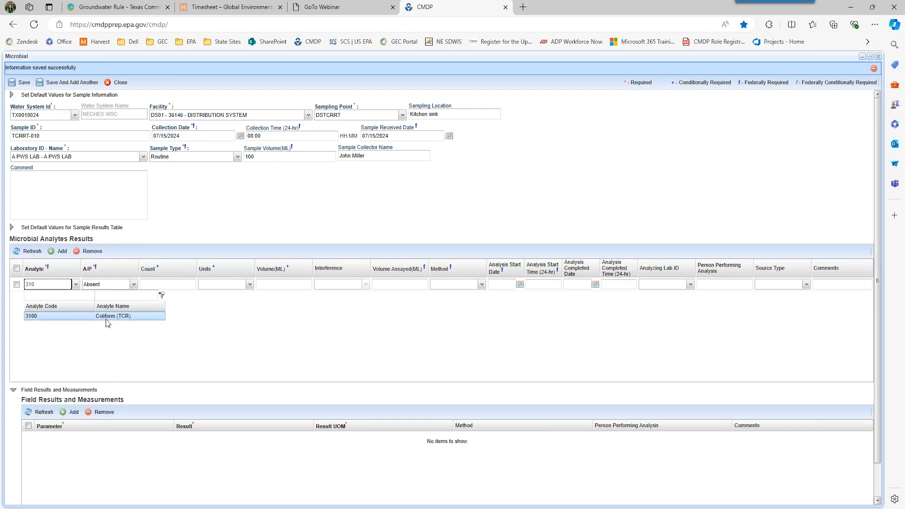
pyautogui.click(105, 319)
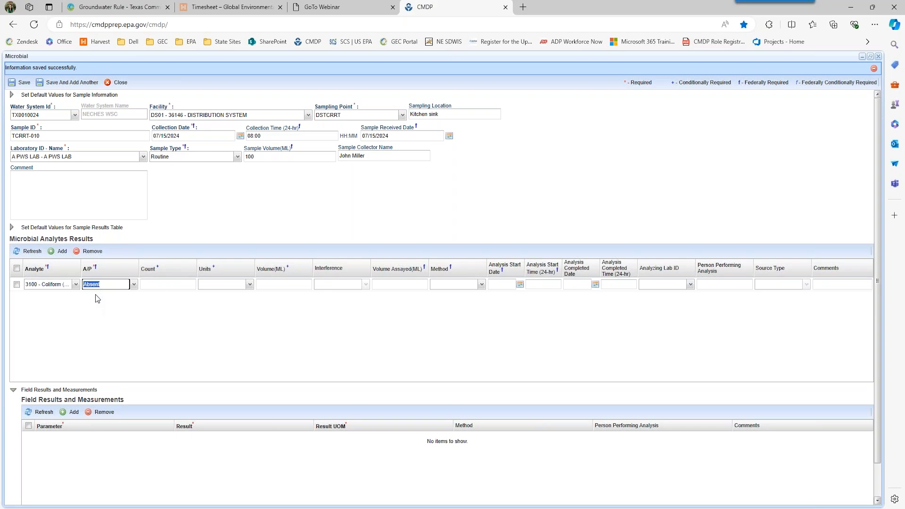
pyautogui.press('Tab')
pyautogui.press('Tab')
pyautogui.press('Tab')
pyautogui.press('Tab')
pyautogui.write('100')
# - Set method 9223B-PA and analysis from 07/15/2024 10:00 to 07/16/2024 11:00
pyautogui.click(482, 285)
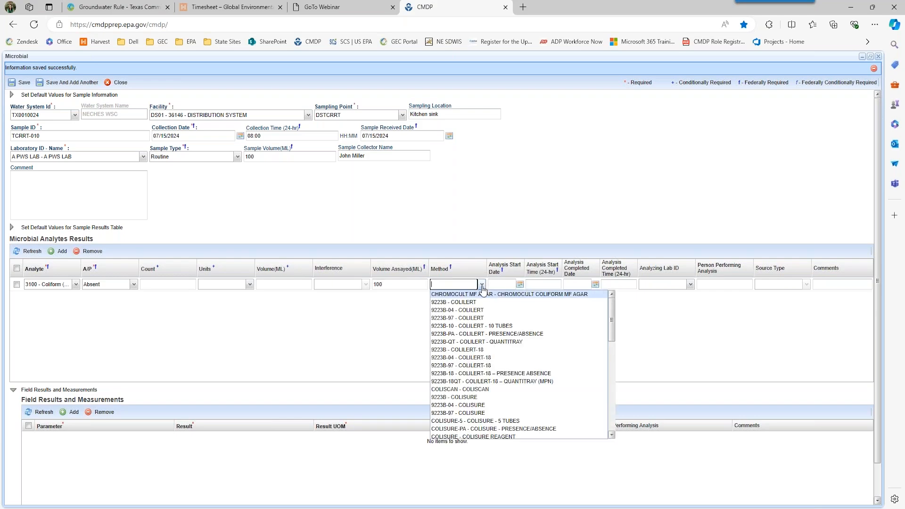
pyautogui.click(484, 334)
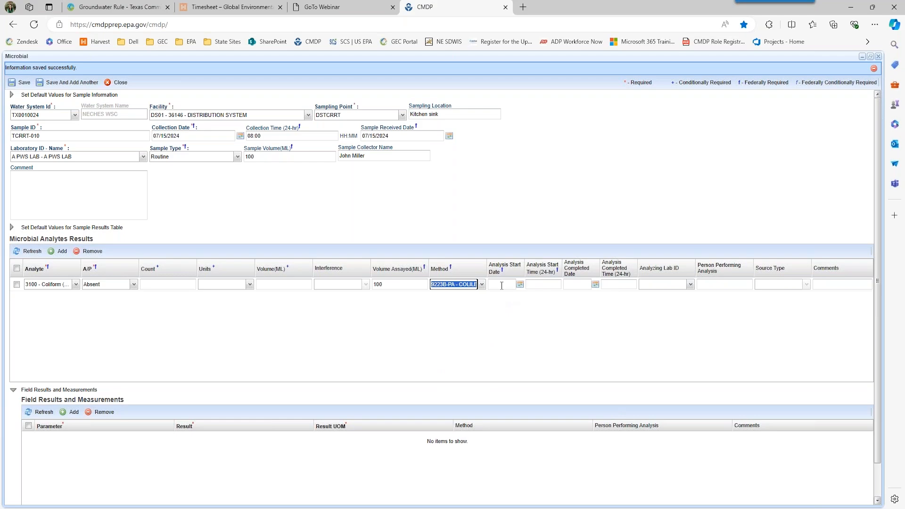
pyautogui.click(502, 285)
pyautogui.write('07/15/202')
pyautogui.press('Tab')
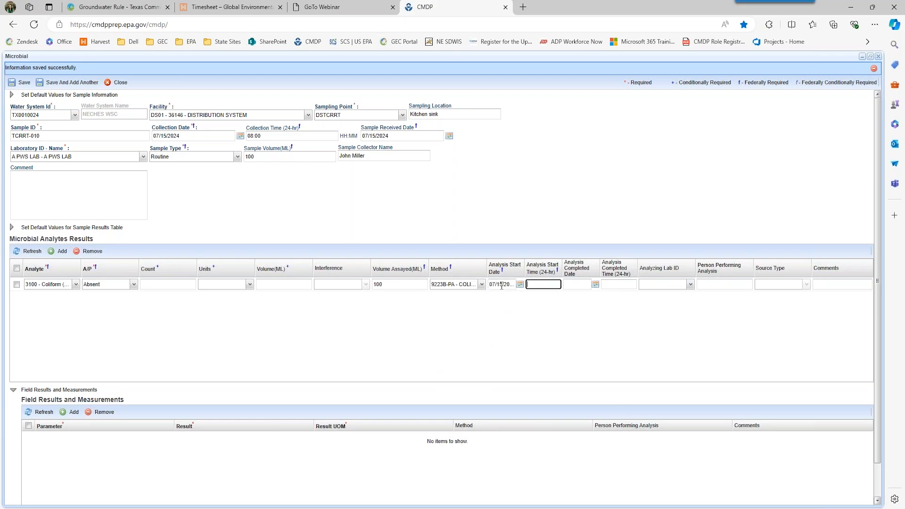
pyautogui.write('10')
pyautogui.press('Tab')
pyautogui.write('07/16/2024')
pyautogui.press('Tab')
pyautogui.write('1100')
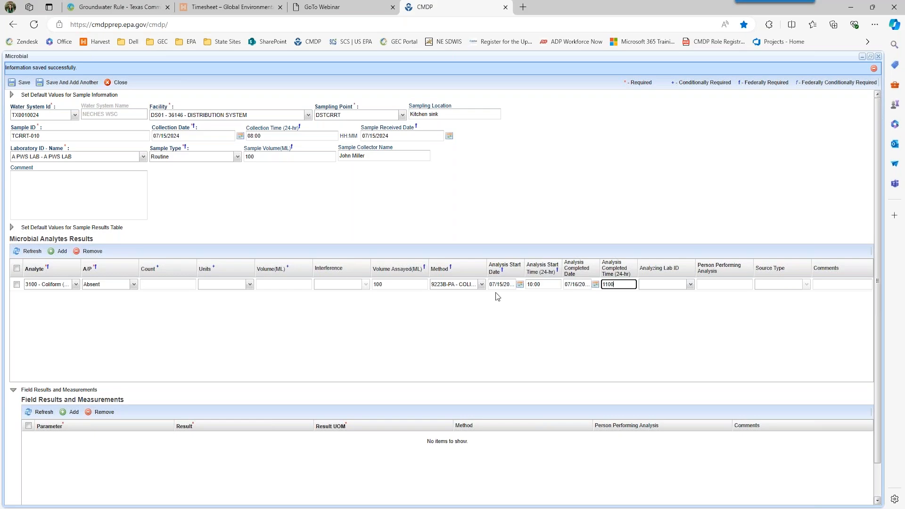
pyautogui.click(557, 319)
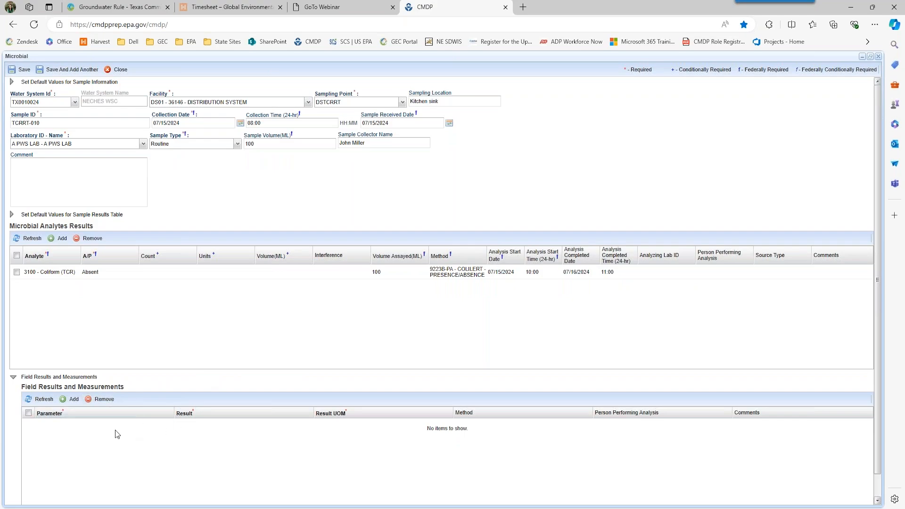
# - Add a TotalChlorineResidual field result of 0.002 mg/l
pyautogui.click(72, 400)
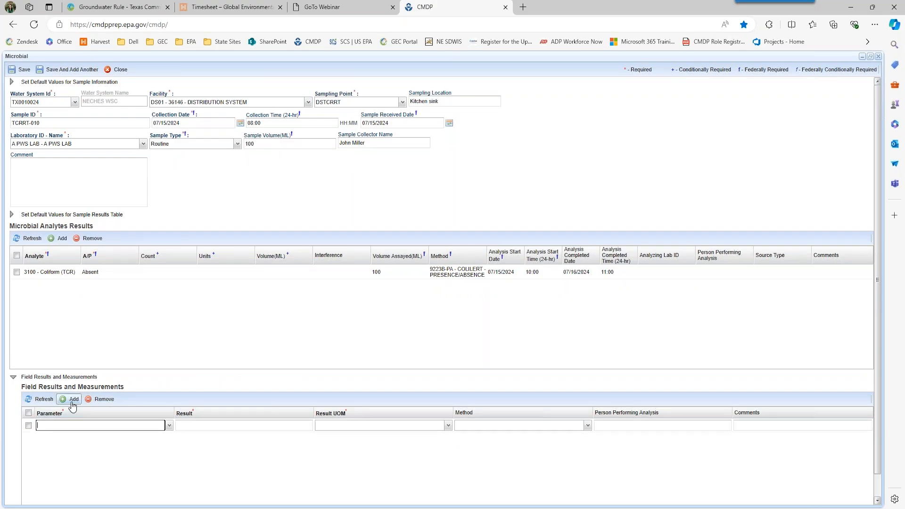
pyautogui.click(171, 427)
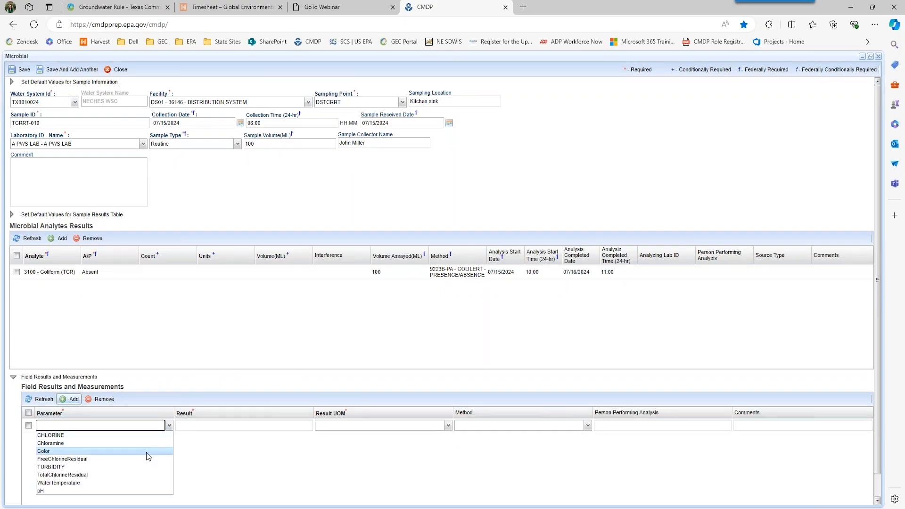
pyautogui.click(116, 476)
pyautogui.click(212, 424)
pyautogui.write('0.002')
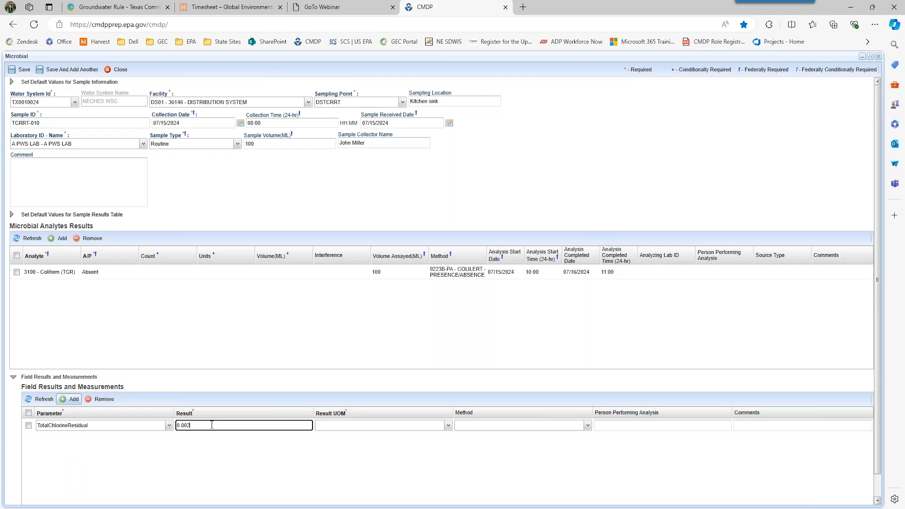
pyautogui.press('Tab')
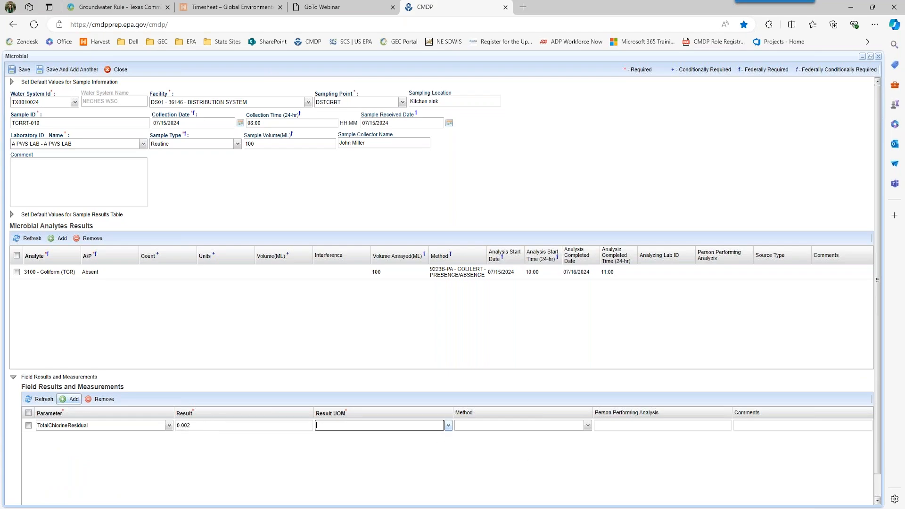
pyautogui.click(449, 425)
pyautogui.click(428, 440)
pyautogui.click(539, 450)
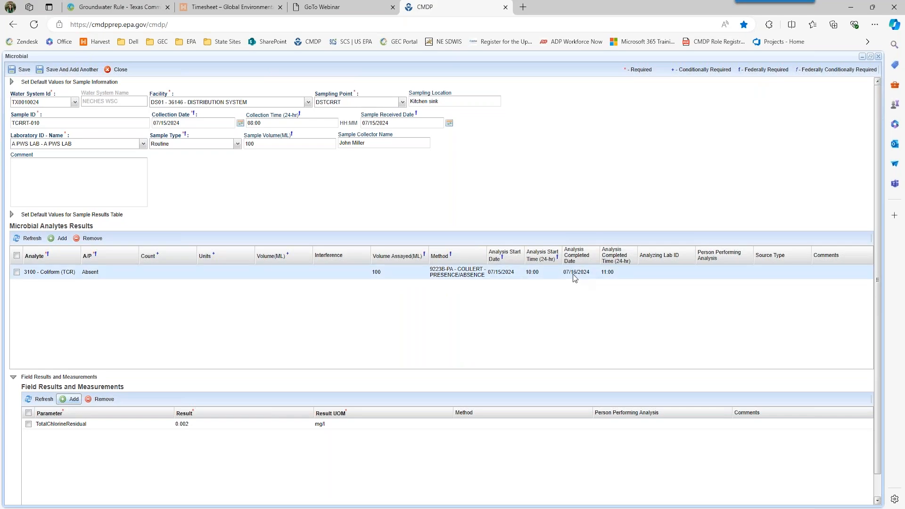
# - Clear the Coliform row's volume assayed and change its completed date to 07/14/2024
pyautogui.doubleClick(387, 272)
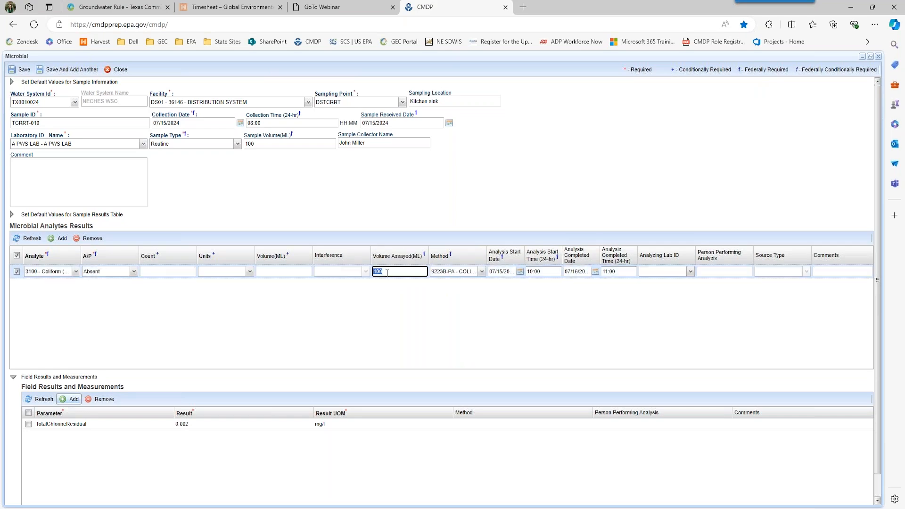
pyautogui.click(395, 329)
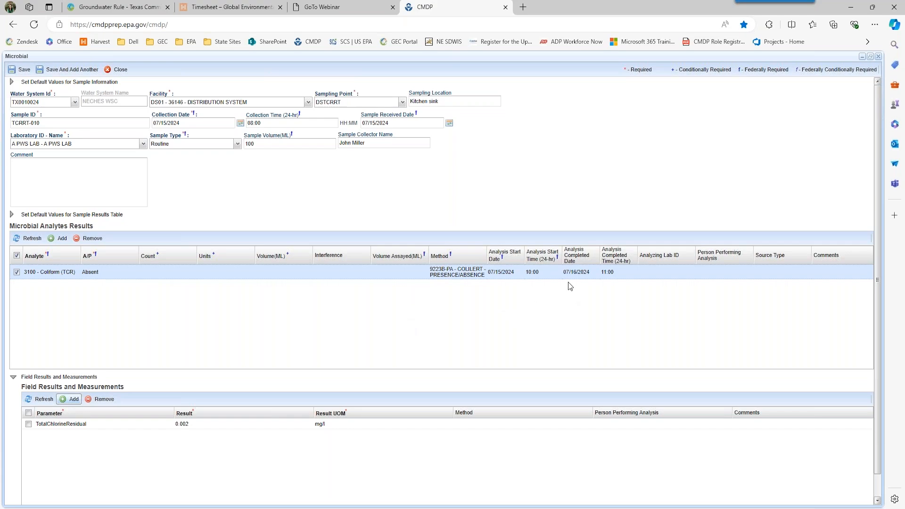
pyautogui.click(577, 273)
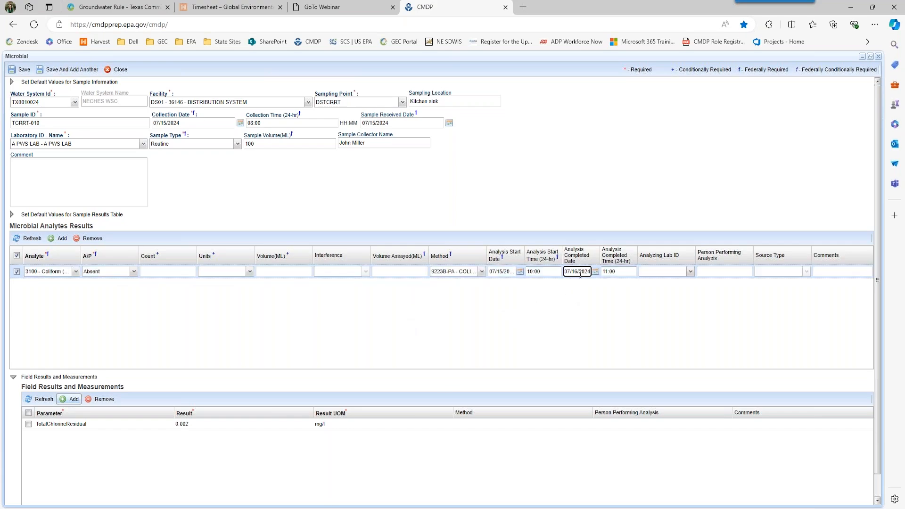
pyautogui.moveTo(588, 272); pyautogui.dragTo(564, 272)
pyautogui.press('BackSpace')
pyautogui.press('BackSpace')
pyautogui.write('07/14/2024')
pyautogui.press('Return')
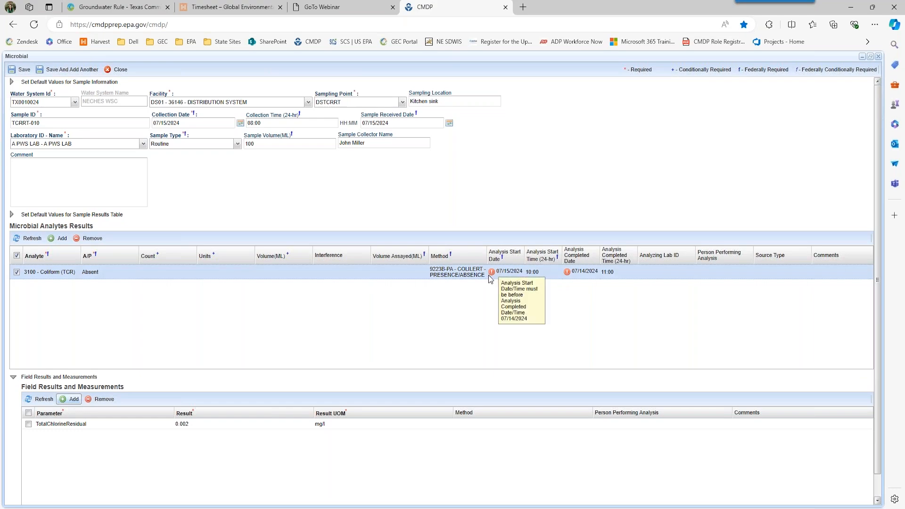
# - Restore the analysis completed date to 07/16/2024 and save the sample
pyautogui.click(588, 275)
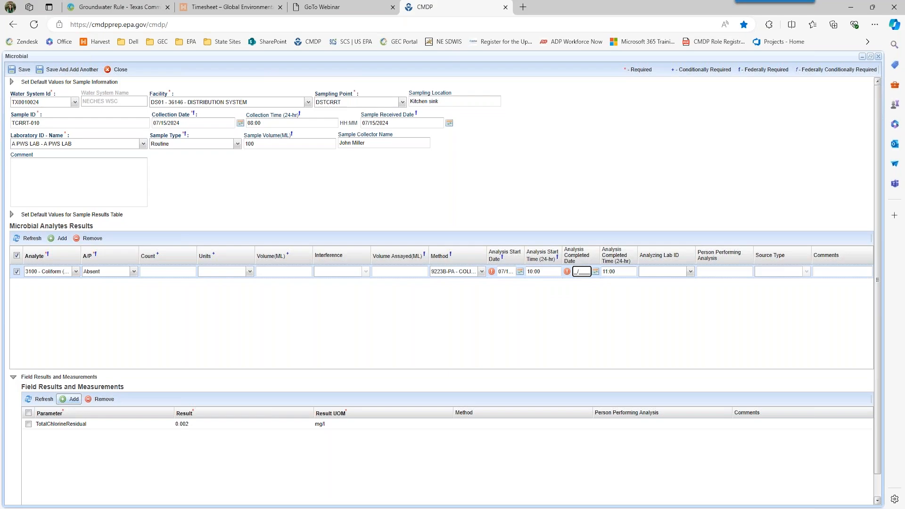
pyautogui.write('07162024')
pyautogui.click(593, 301)
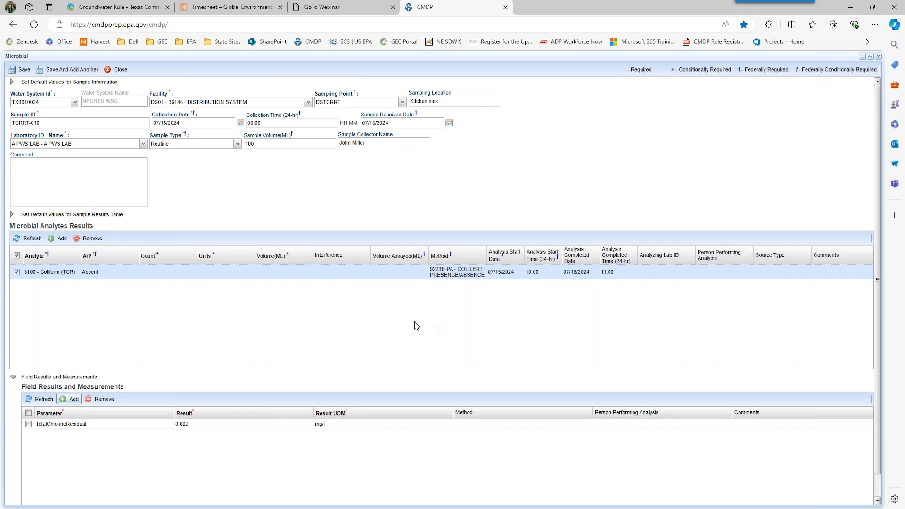
pyautogui.click(18, 73)
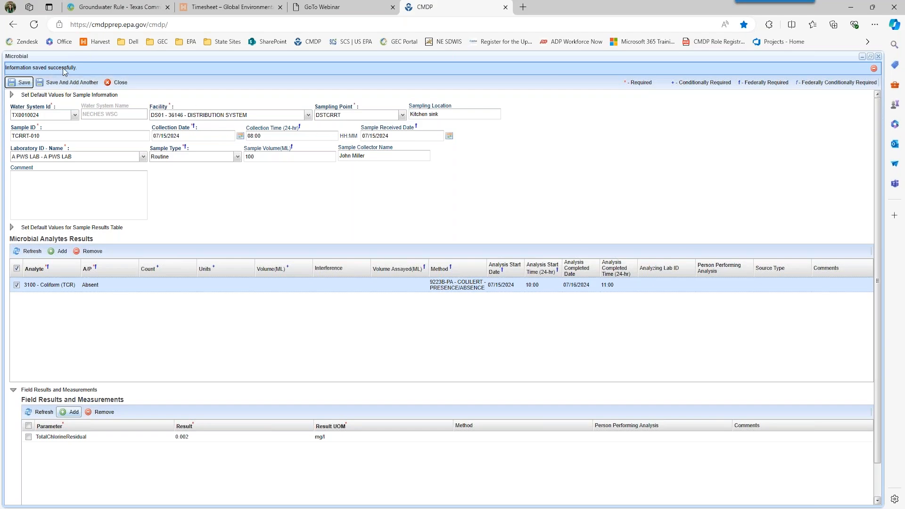
# - Close sample TCRRT-010, read the missing Volume Assayed validation error, and return to Sample Results
pyautogui.click(119, 84)
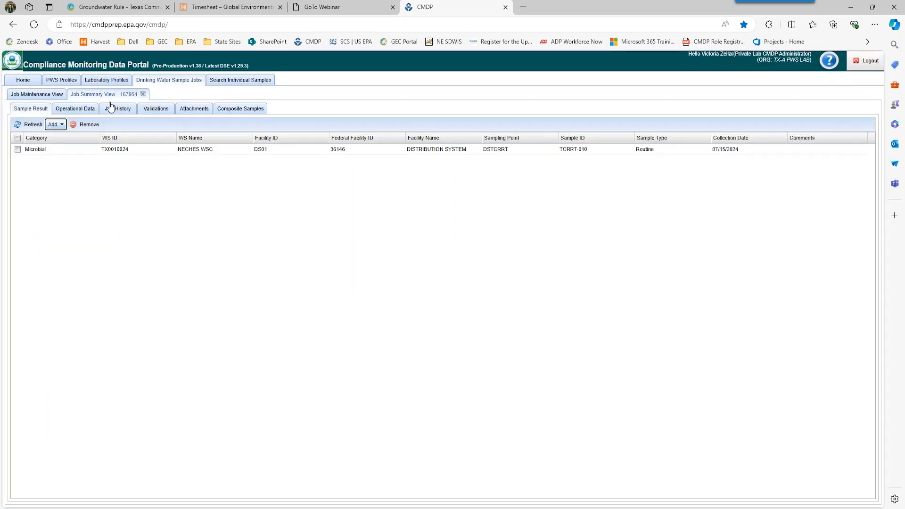
pyautogui.click(156, 111)
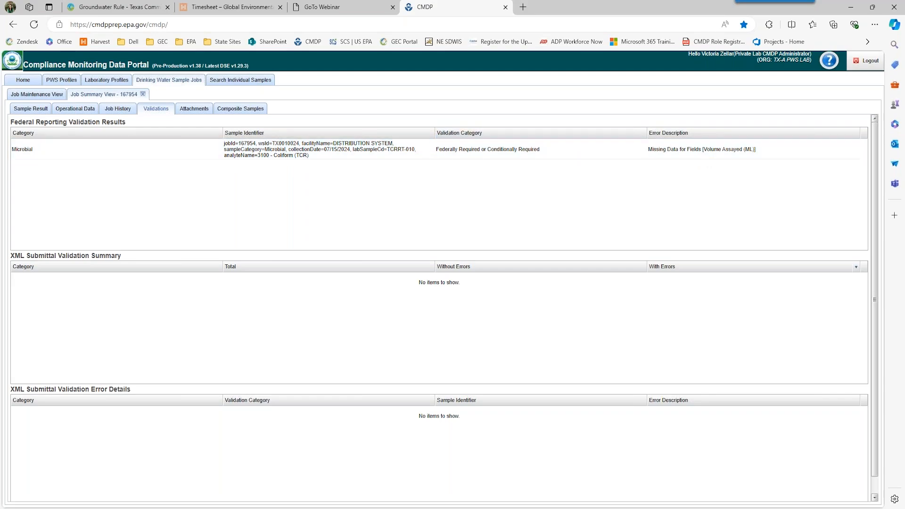
pyautogui.click(30, 113)
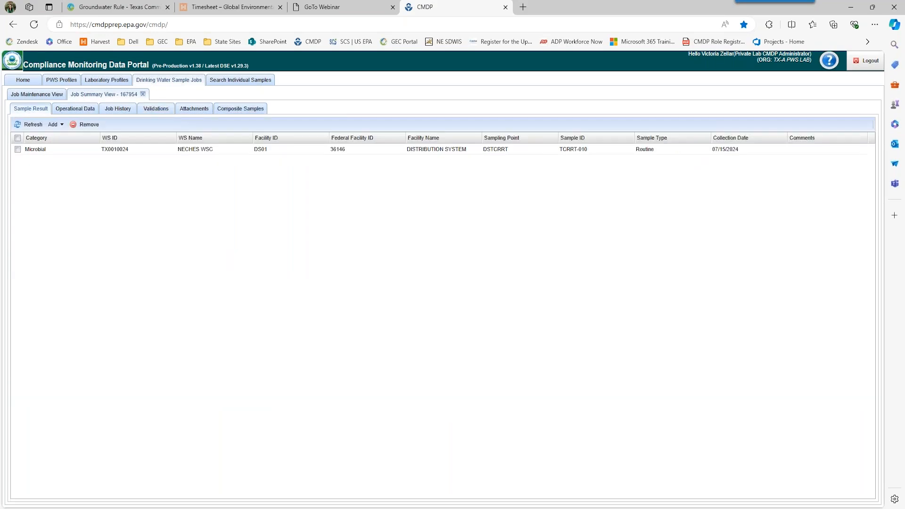
pyautogui.doubleClick(362, 150)
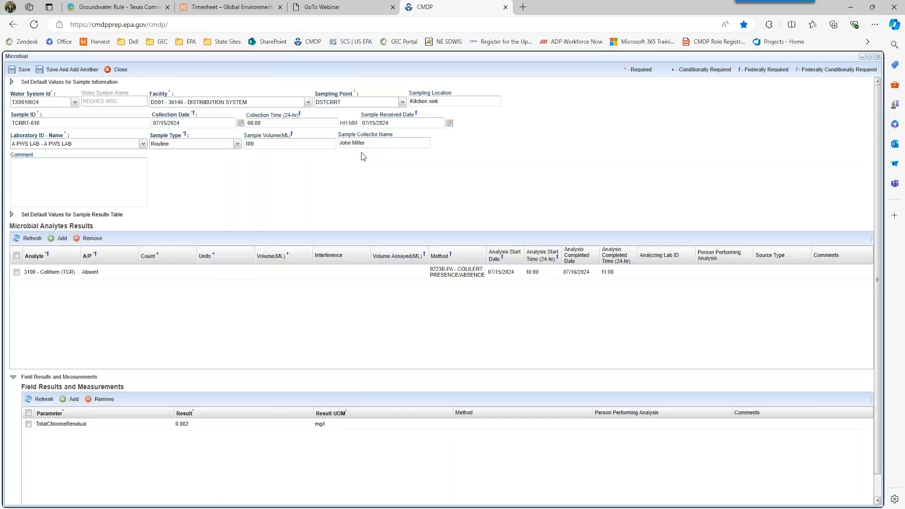
pyautogui.click(381, 272)
pyautogui.write('100')
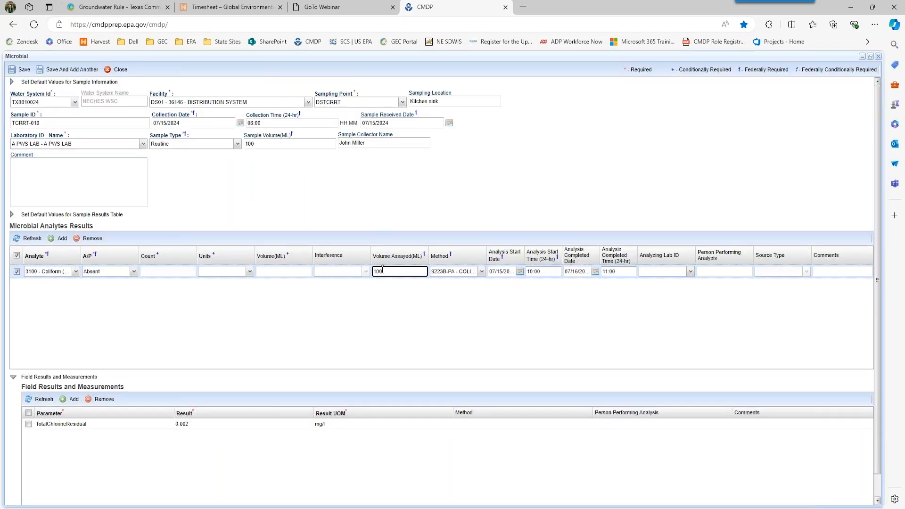
pyautogui.click(389, 291)
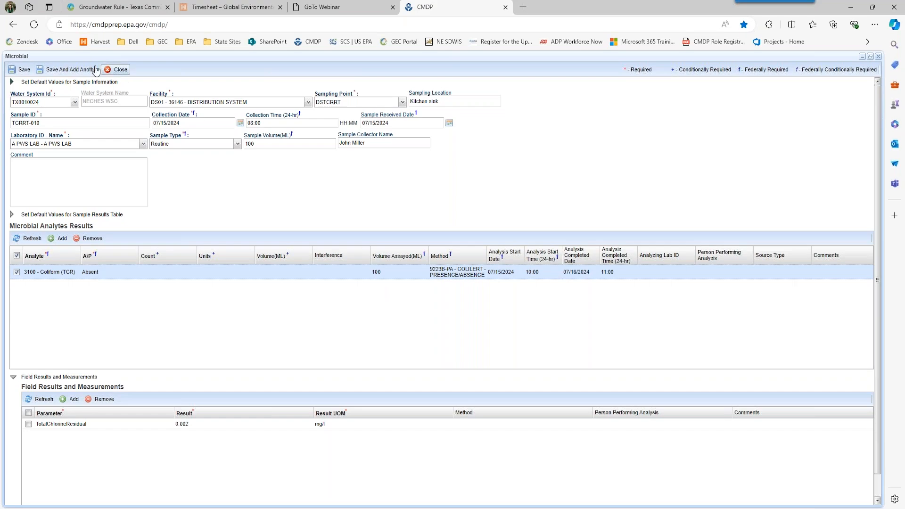
pyautogui.click(24, 70)
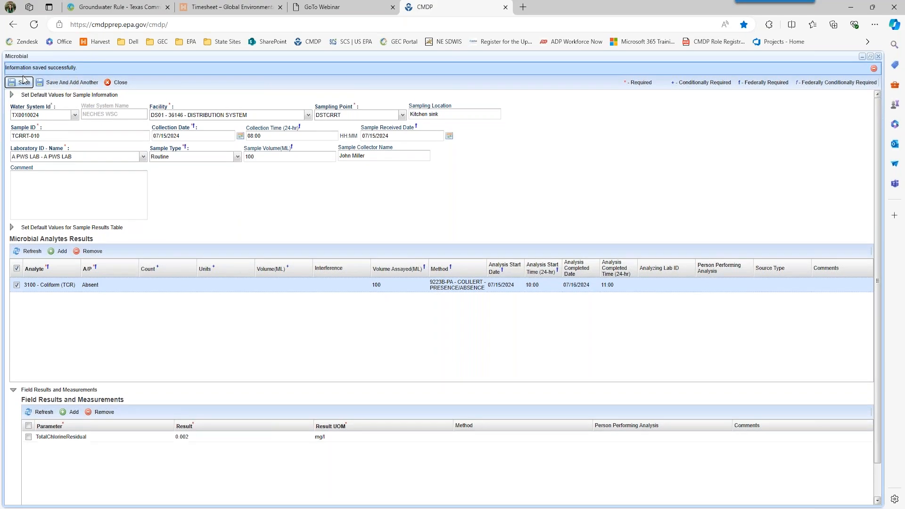
pyautogui.click(120, 83)
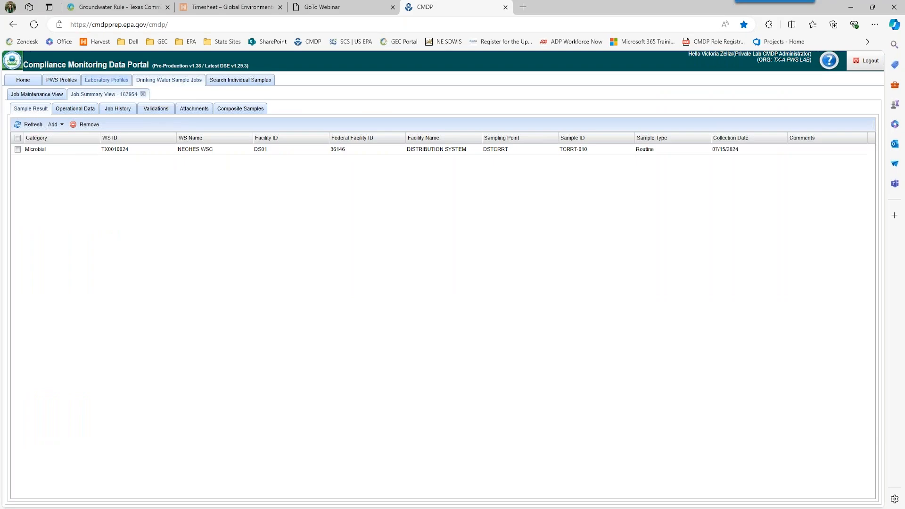
pyautogui.click(158, 112)
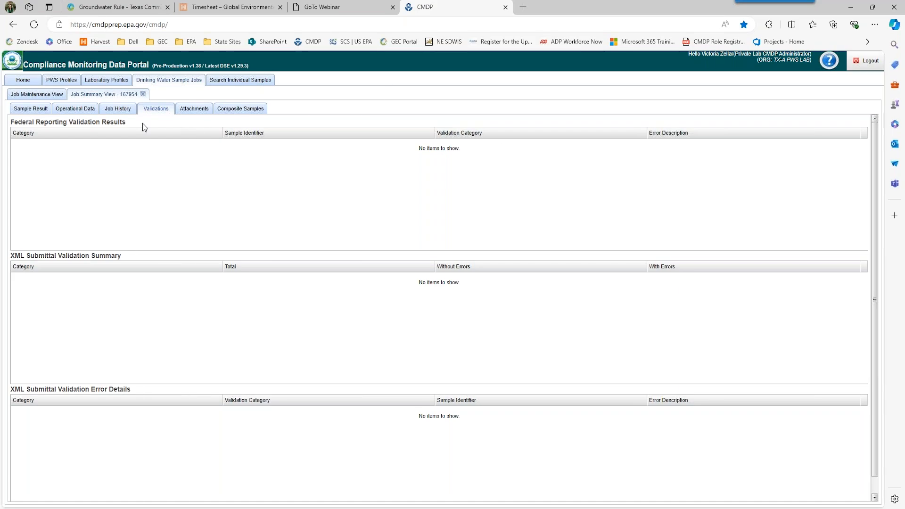
pyautogui.click(34, 110)
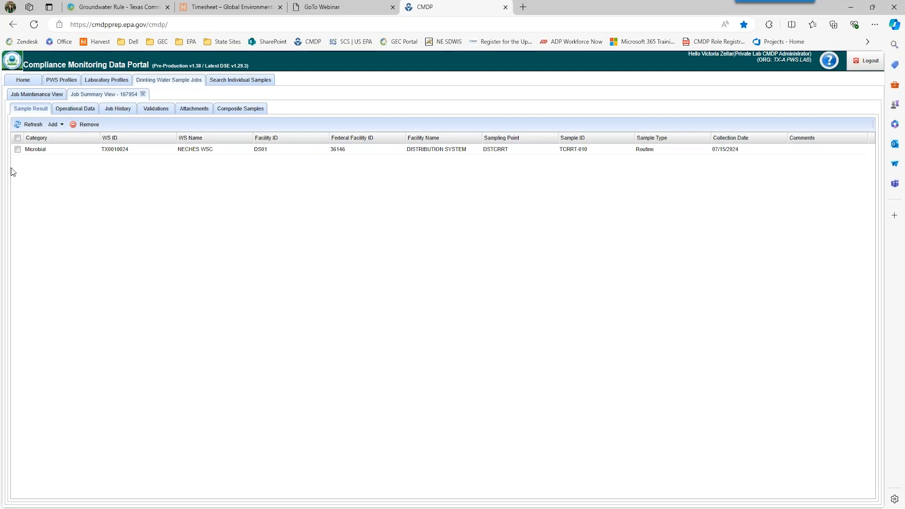
# - Start a second Microbial sample for water system TX0010024 NECHES WSC
pyautogui.click(55, 124)
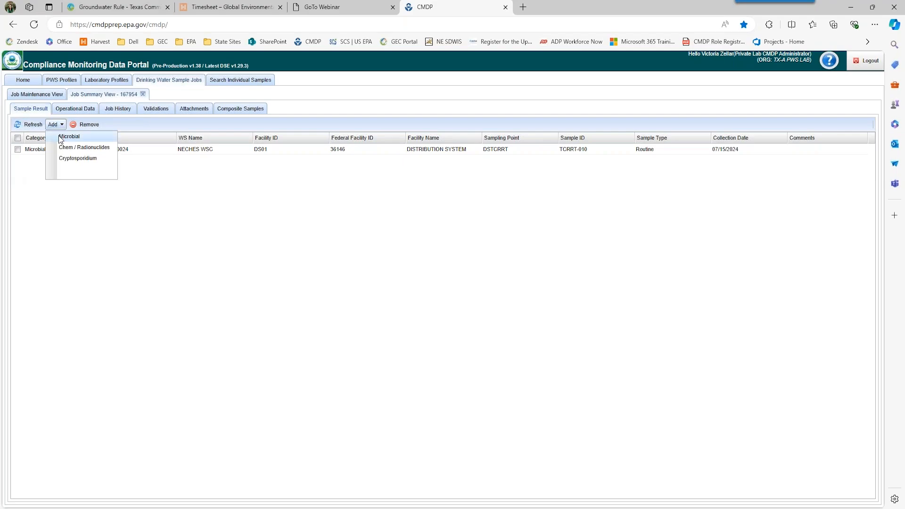
pyautogui.click(60, 137)
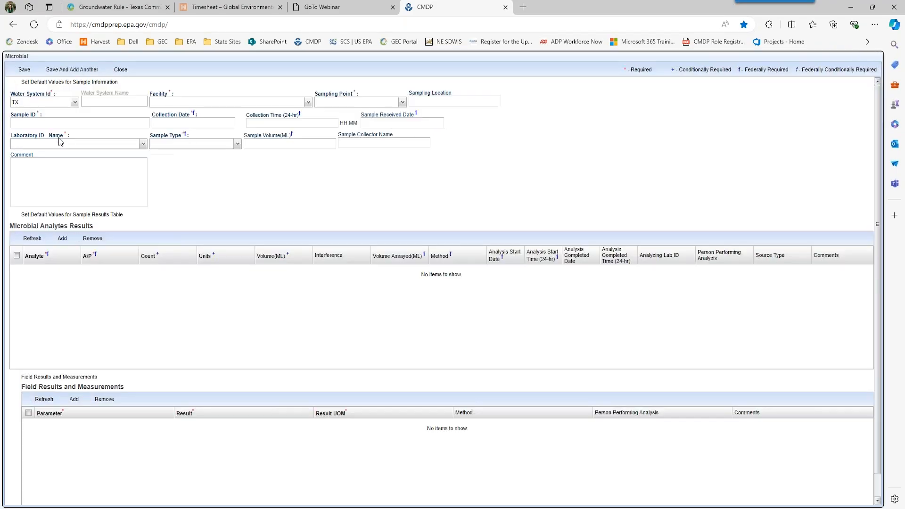
pyautogui.click(75, 103)
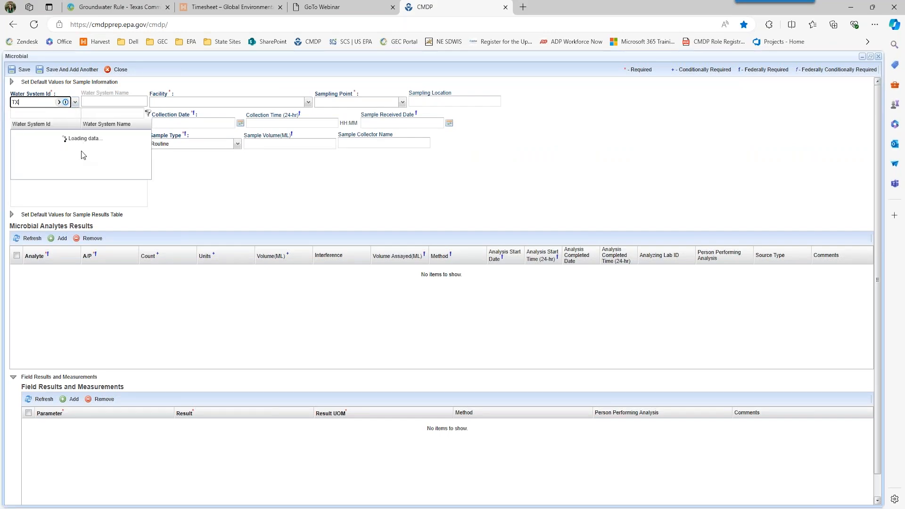
pyautogui.scroll(-3, 108, 213)
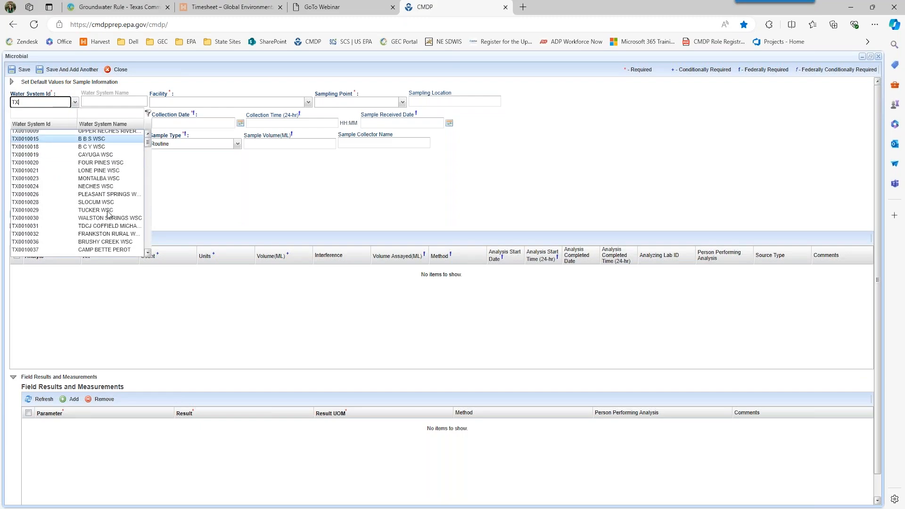
pyautogui.click(113, 186)
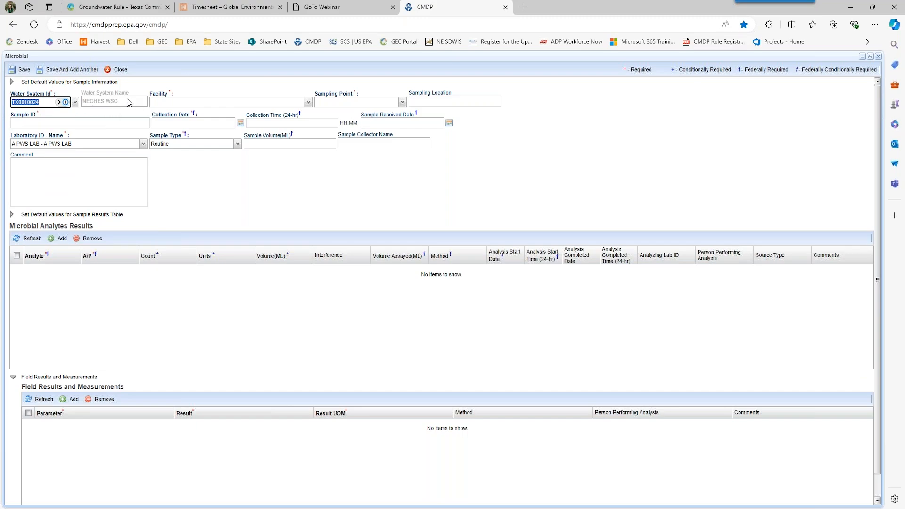
# - Set facility DS01, sampling point DSTCRRT and sampling location 'Bathroom Faucet'
pyautogui.click(308, 103)
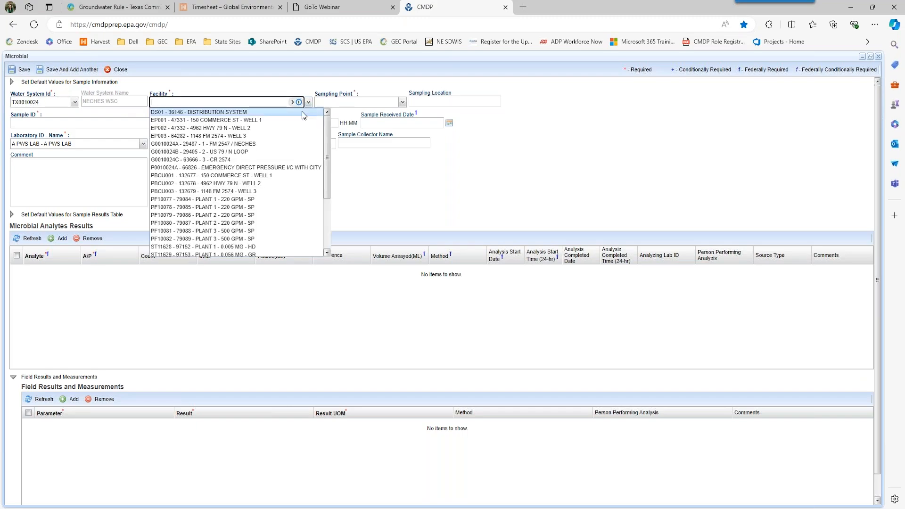
pyautogui.click(302, 112)
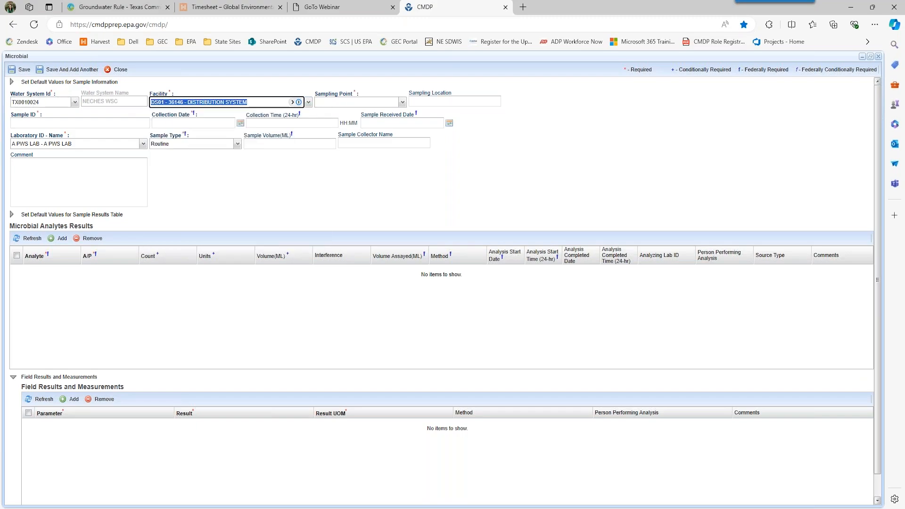
pyautogui.click(403, 103)
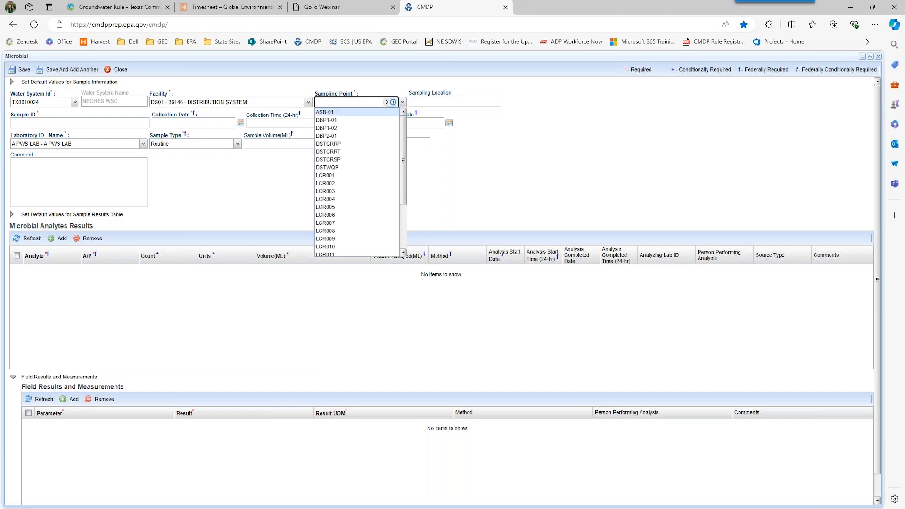
pyautogui.click(363, 150)
pyautogui.click(474, 102)
pyautogui.write('Bath')
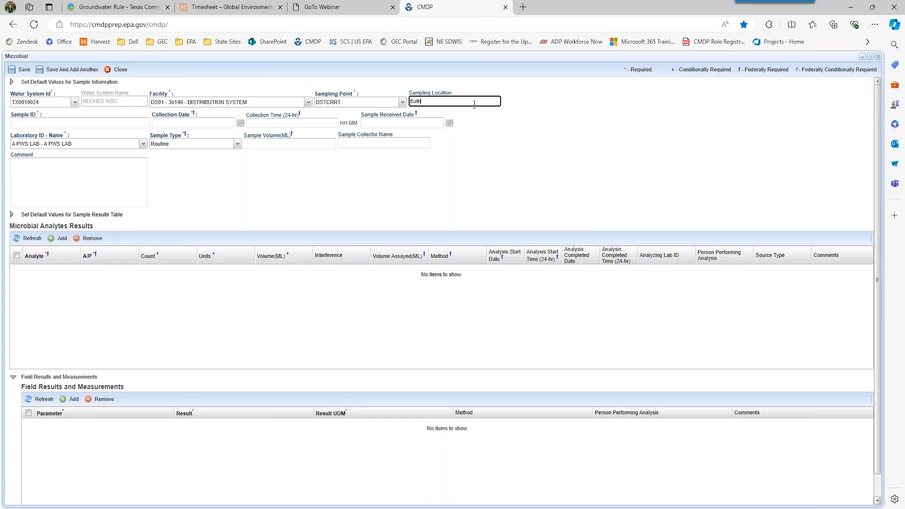
pyautogui.write('room Faucet')
pyautogui.click(122, 125)
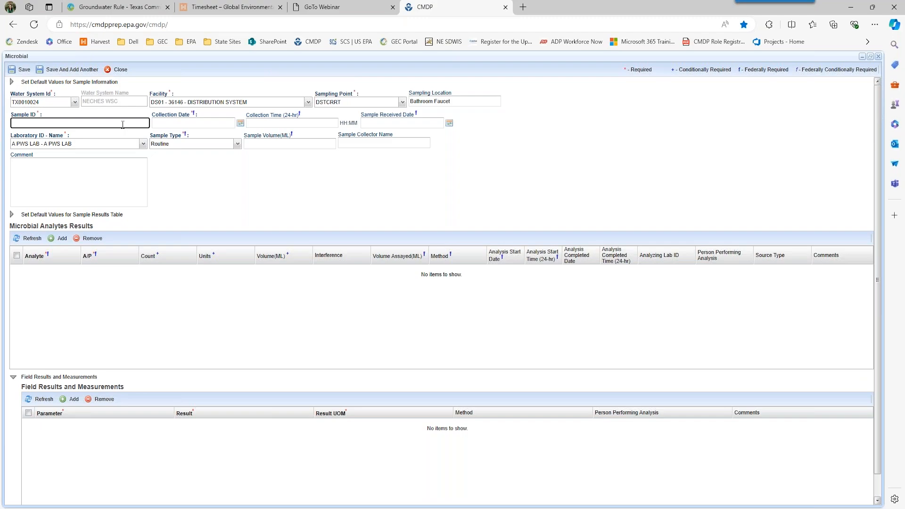
# - Enter sample ID TCRRT-011, collected 07/16/2024 at 12:00 and received 07/16/2024
pyautogui.write('TCRRT-011')
pyautogui.press('Tab')
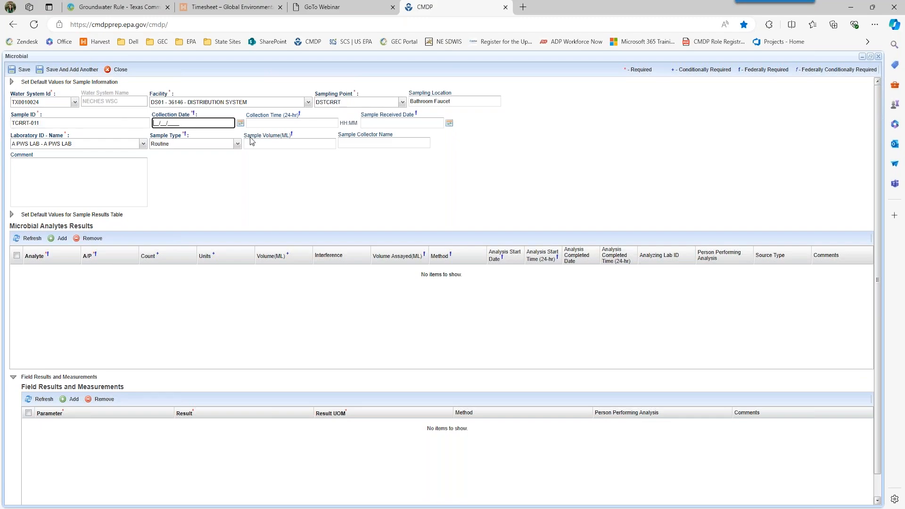
pyautogui.write('07/16/2024')
pyautogui.press('Tab')
pyautogui.press('Tab')
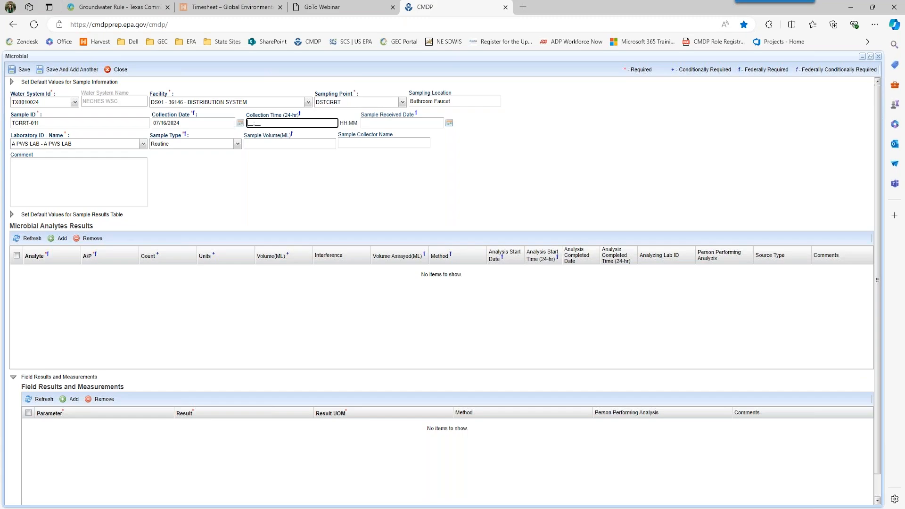
pyautogui.write('12:00')
pyautogui.press('Tab')
pyautogui.write('07162024')
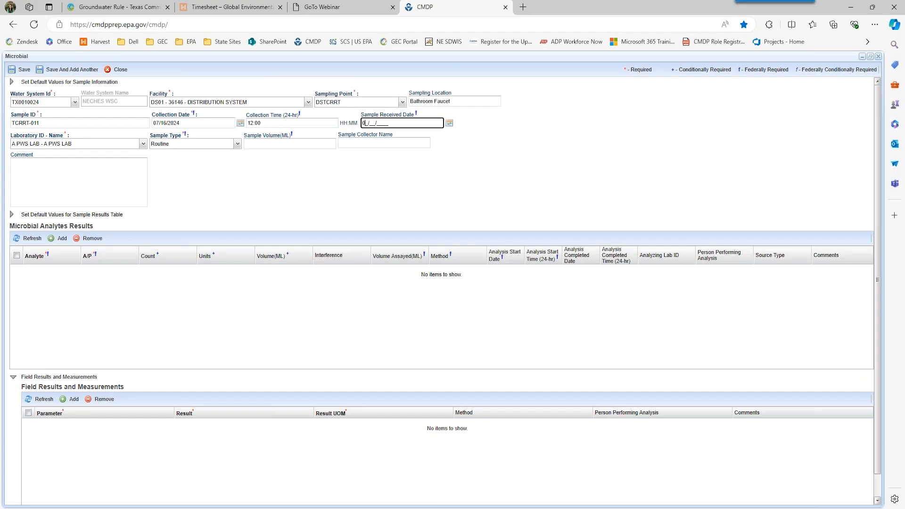
pyautogui.press('Tab')
pyautogui.press('Tab')
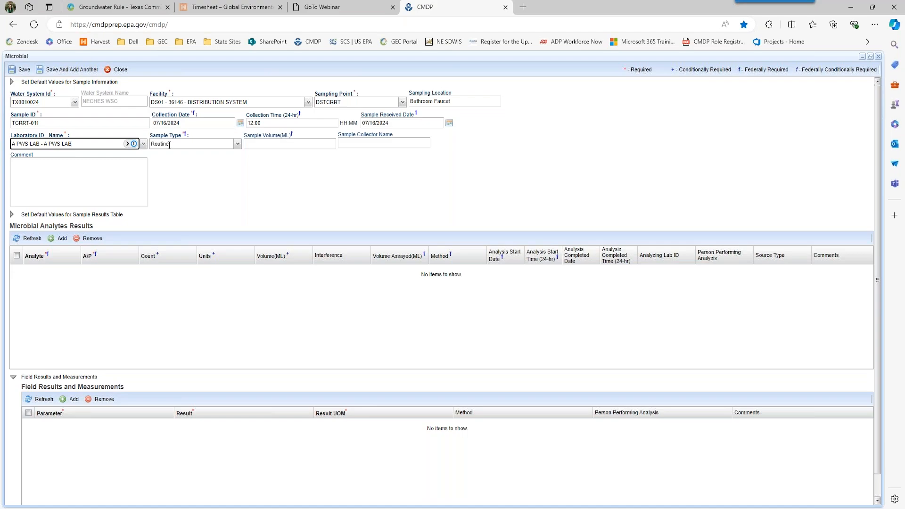
# - Set the sample volume to 100 mL and fill in the sample collector's name
pyautogui.click(256, 145)
pyautogui.write('100')
pyautogui.press('Tab')
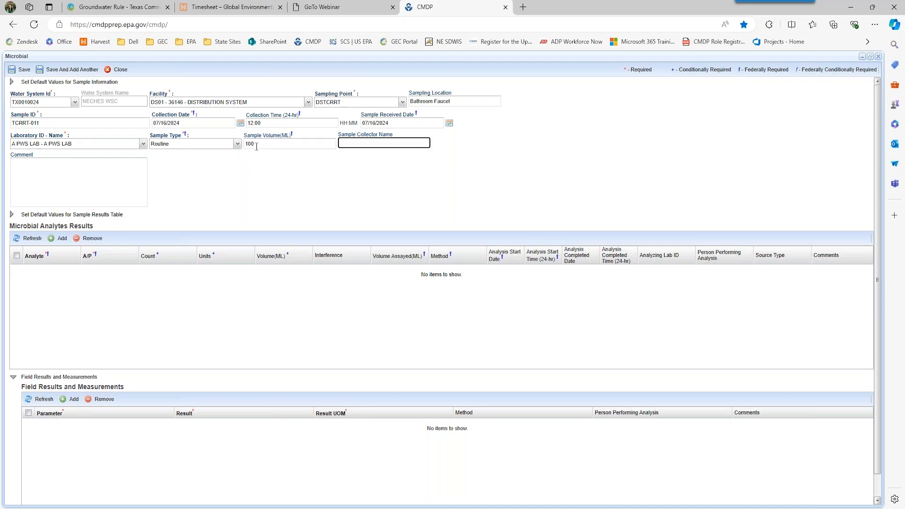
pyautogui.click(114, 304)
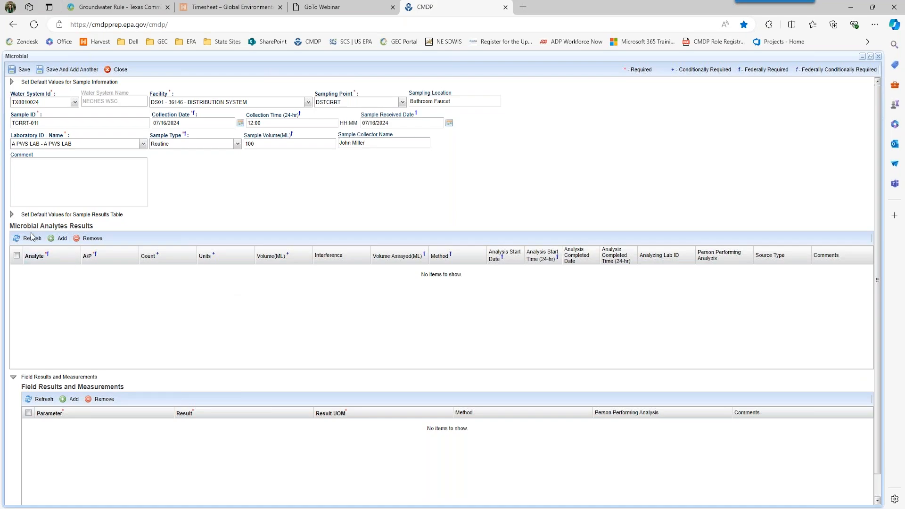
# - Save the sample and add a 3100 Coliform (TCR) result marked Present
pyautogui.click(56, 239)
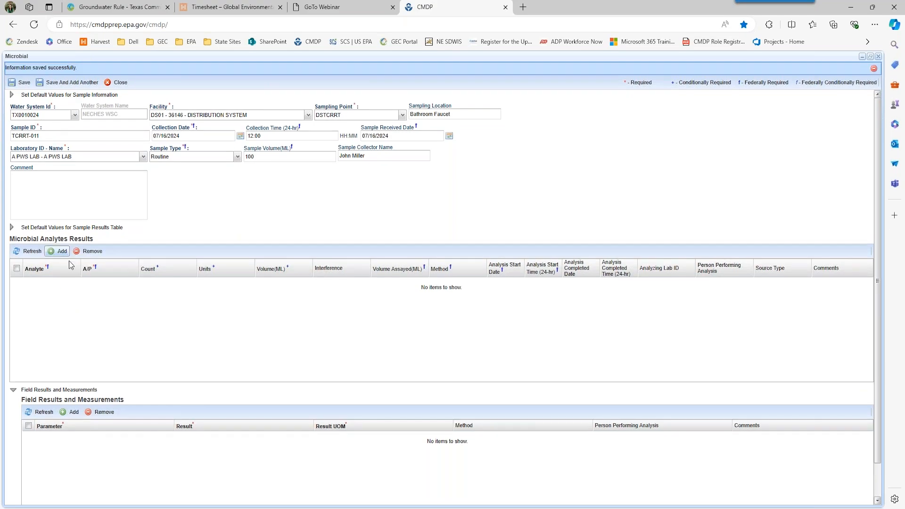
pyautogui.click(44, 302)
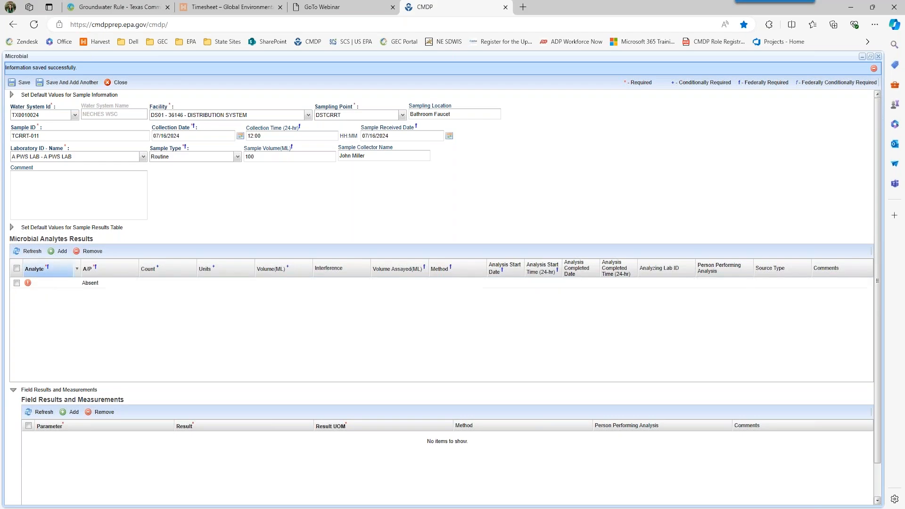
pyautogui.click(44, 282)
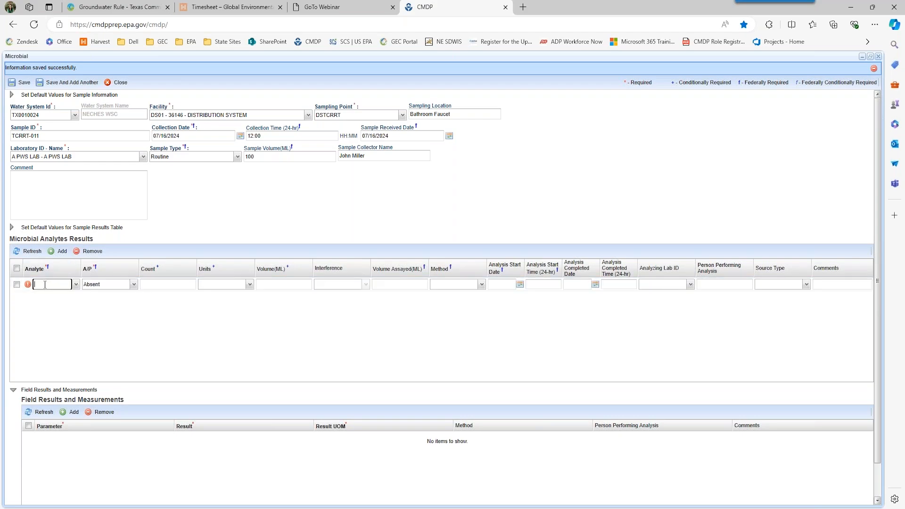
pyautogui.click(76, 285)
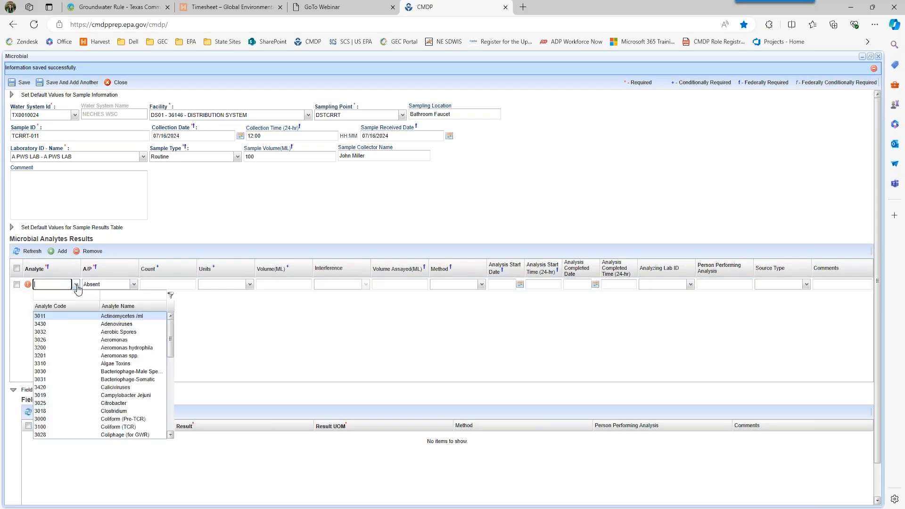
pyautogui.click(95, 427)
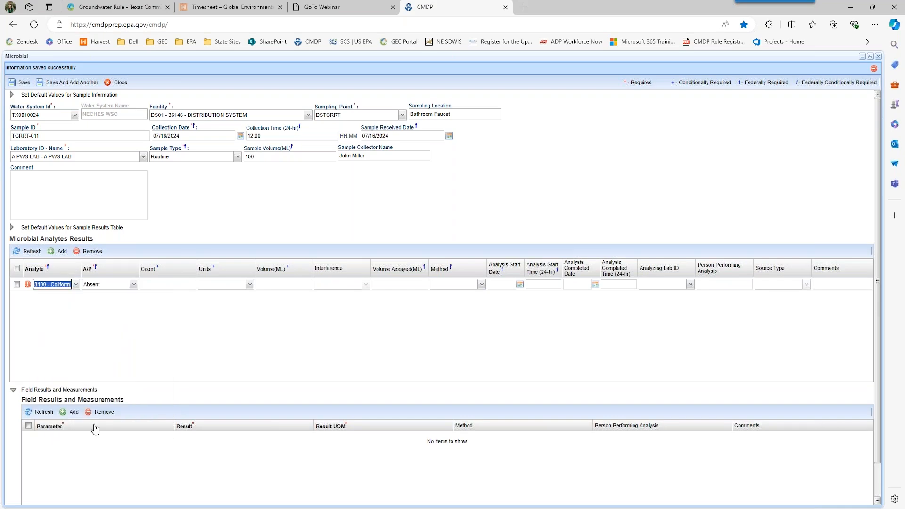
pyautogui.click(134, 285)
pyautogui.click(112, 302)
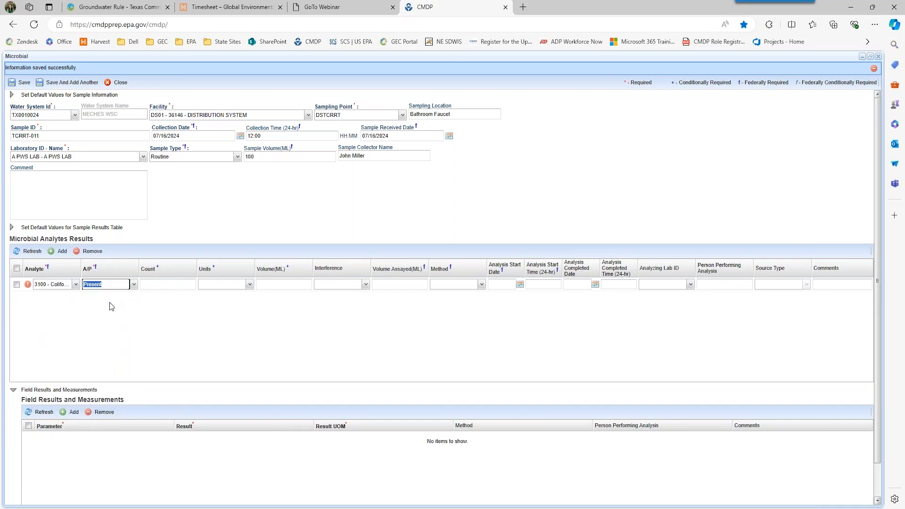
# - Give the Coliform result Most probable Number units, 100 mL volume and assayed, and method 9223B-PA
pyautogui.click(162, 284)
pyautogui.press('Tab')
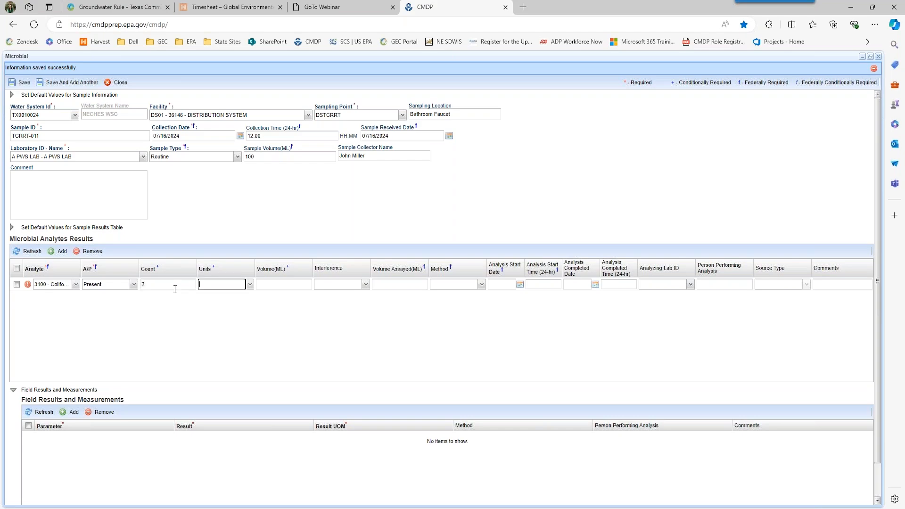
pyautogui.click(250, 286)
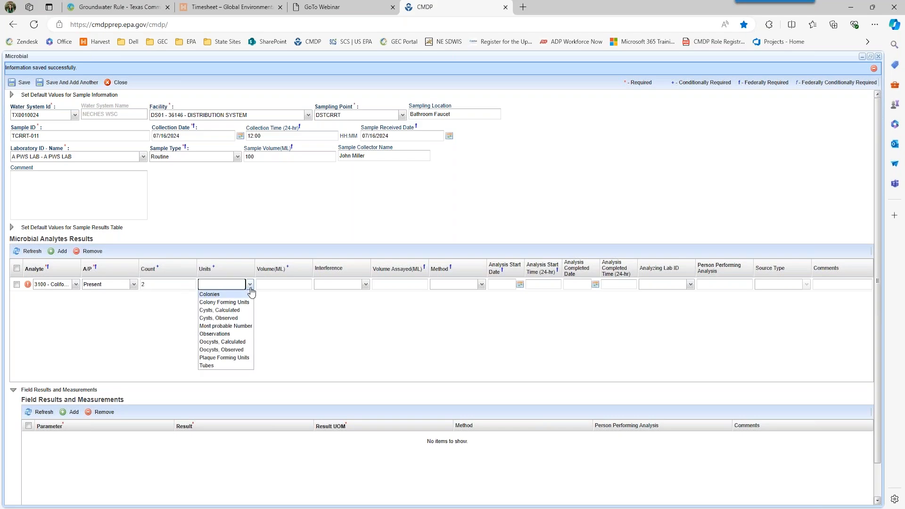
pyautogui.click(242, 326)
pyautogui.click(295, 286)
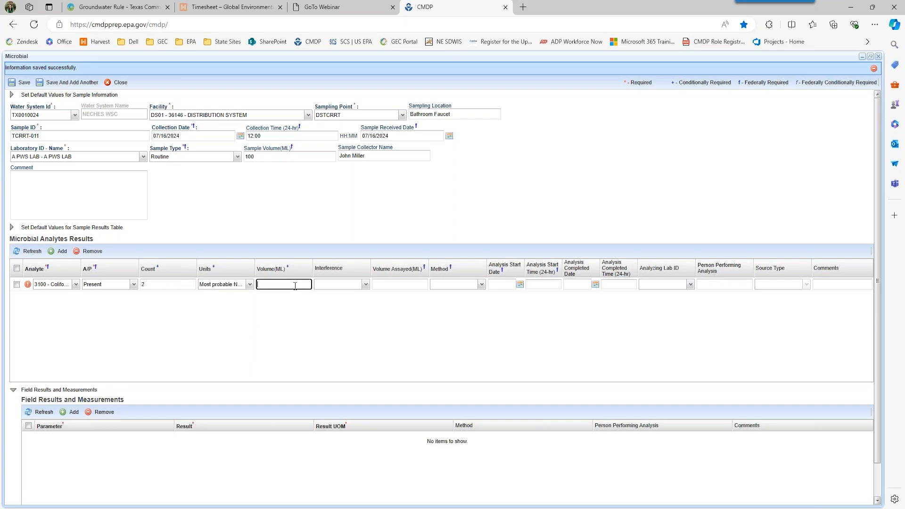
pyautogui.write('100')
pyautogui.press('Tab')
pyautogui.press('Tab')
pyautogui.write('100')
pyautogui.press('Tab')
pyautogui.click(482, 287)
pyautogui.click(477, 334)
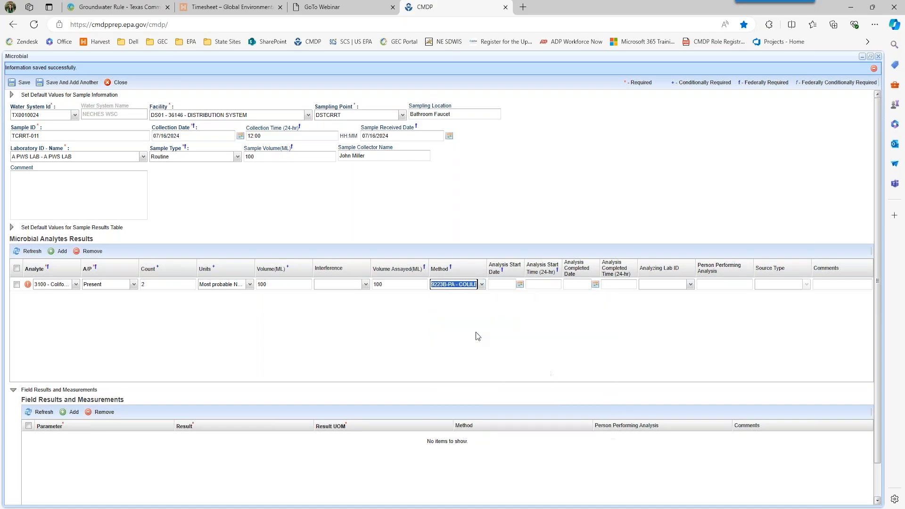
# - Set Coliform analysis start 07/16/2024 13:00 and completion 07/17/2024, then commit the row
pyautogui.click(497, 284)
pyautogui.write('07/16/2024')
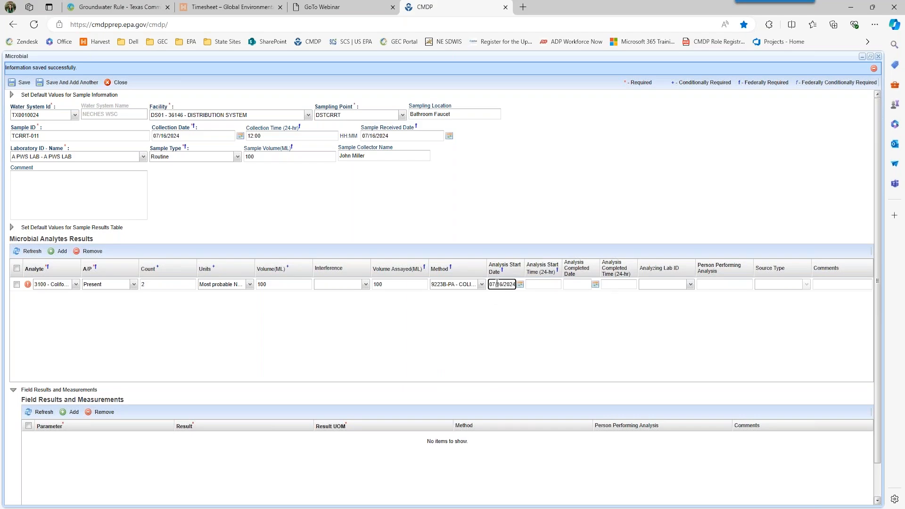
pyautogui.press('Tab')
pyautogui.write('1300')
pyautogui.press('Tab')
pyautogui.write('07/17/2024')
pyautogui.press('Tab')
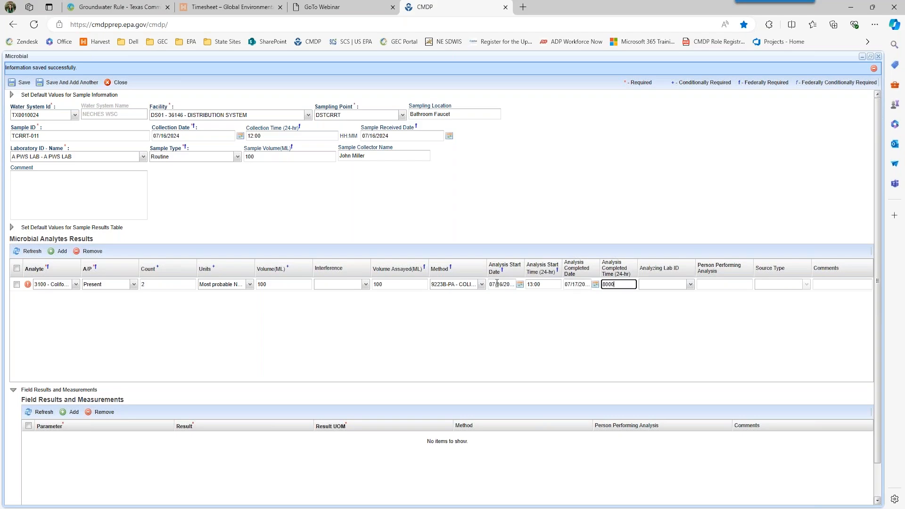
pyautogui.write('2300')
pyautogui.press('Tab')
pyautogui.hotkey('shift', 'Tab')
pyautogui.write('8')
pyautogui.write('800')
pyautogui.click(592, 312)
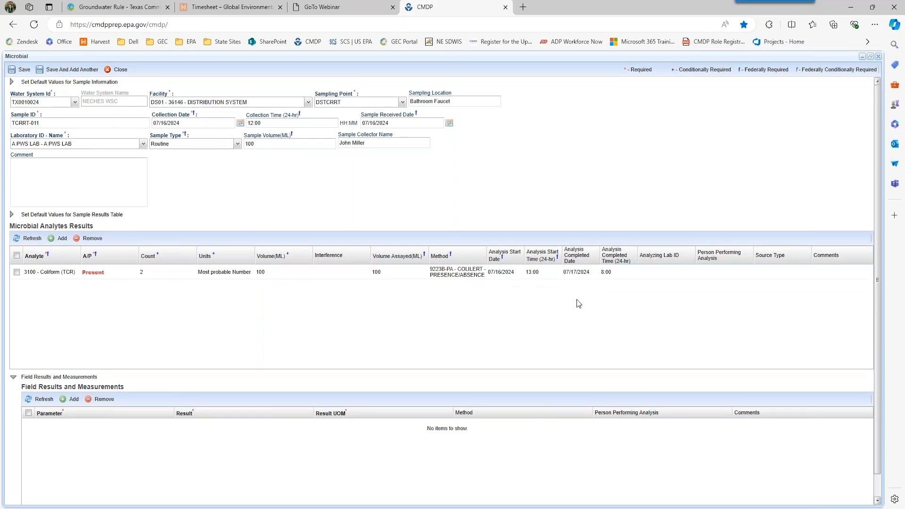
# - Correct the Coliform completed date to 07/16/2024 and completed time to 16:00
pyautogui.click(573, 272)
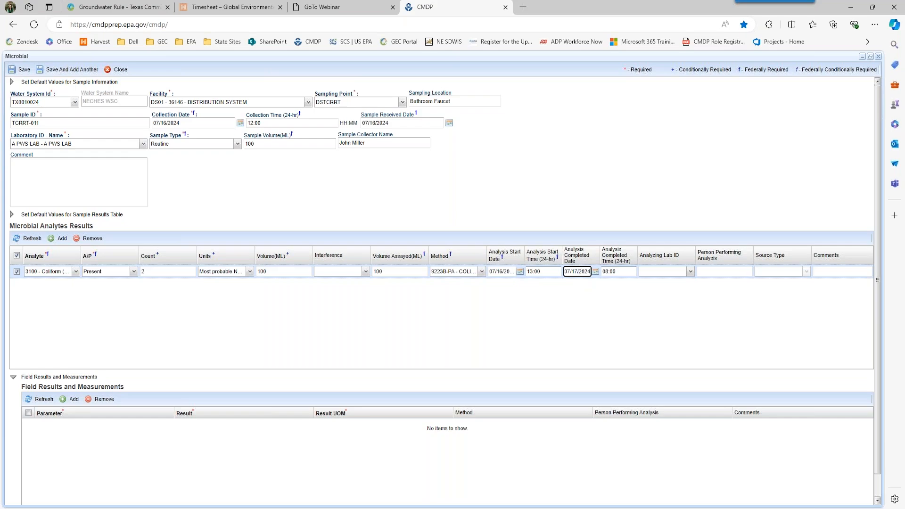
pyautogui.press('BackSpace')
pyautogui.write('6')
pyautogui.press('Tab')
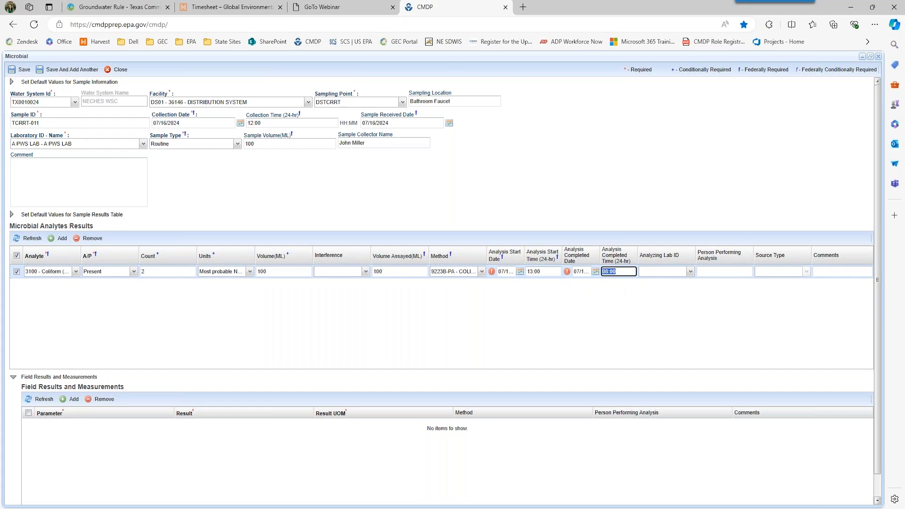
pyautogui.press('BackSpace')
pyautogui.write('1300')
pyautogui.press('BackSpace')
pyautogui.press('BackSpace')
pyautogui.write('6:00')
pyautogui.press('Return')
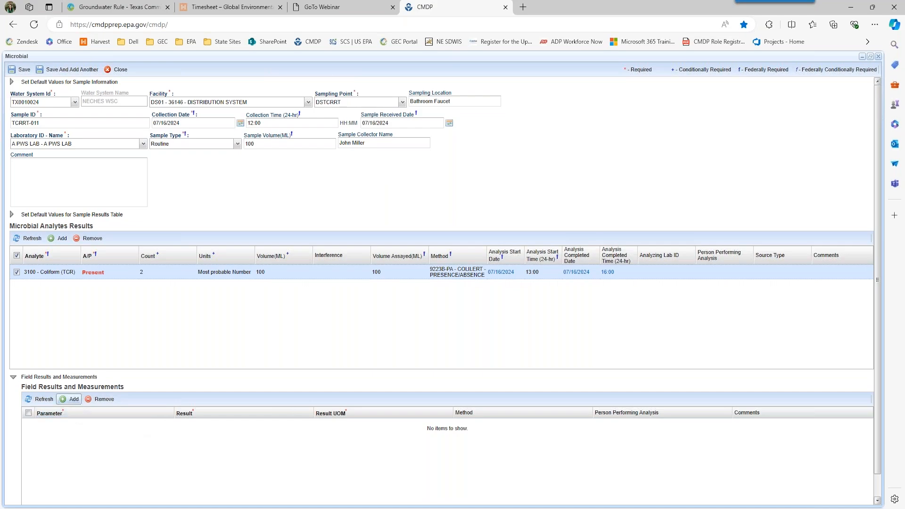
pyautogui.click(56, 238)
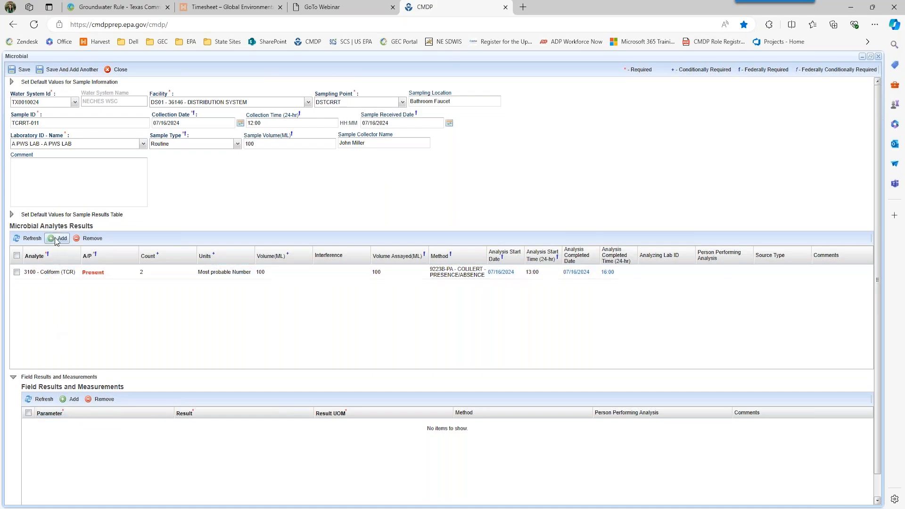
# - Add a 3014 E. Coli result marked Present with count 5 Most probable Number
pyautogui.click(75, 286)
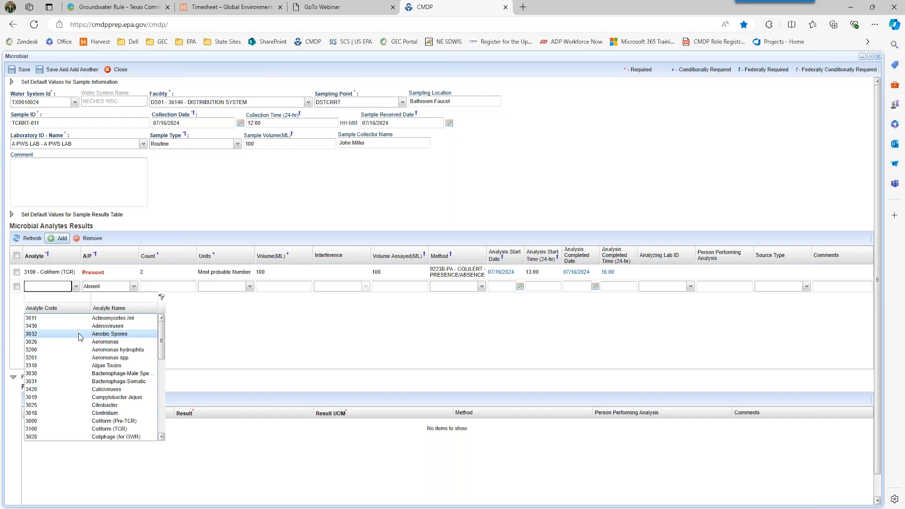
pyautogui.write('30')
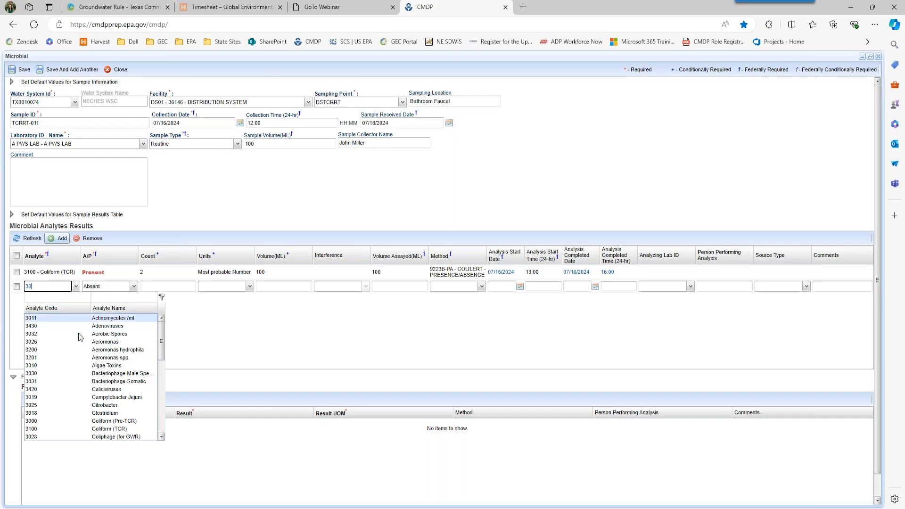
pyautogui.write('1')
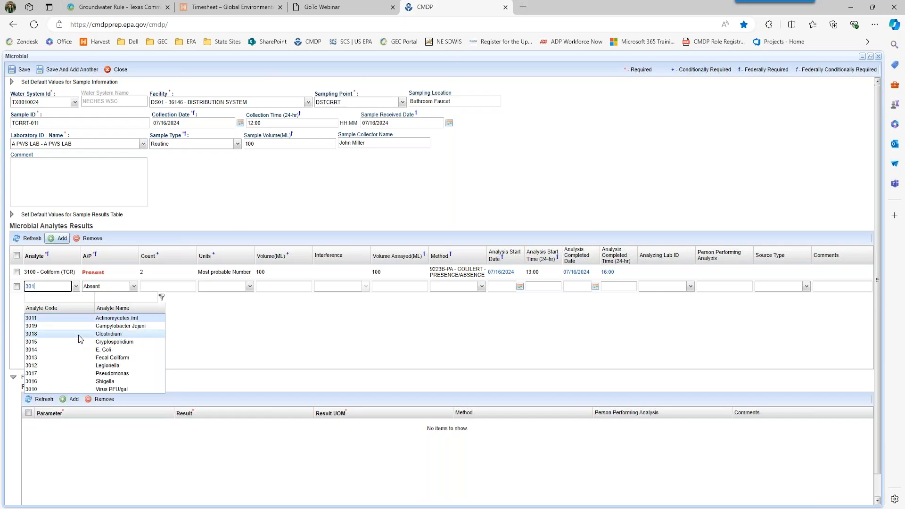
pyautogui.click(77, 349)
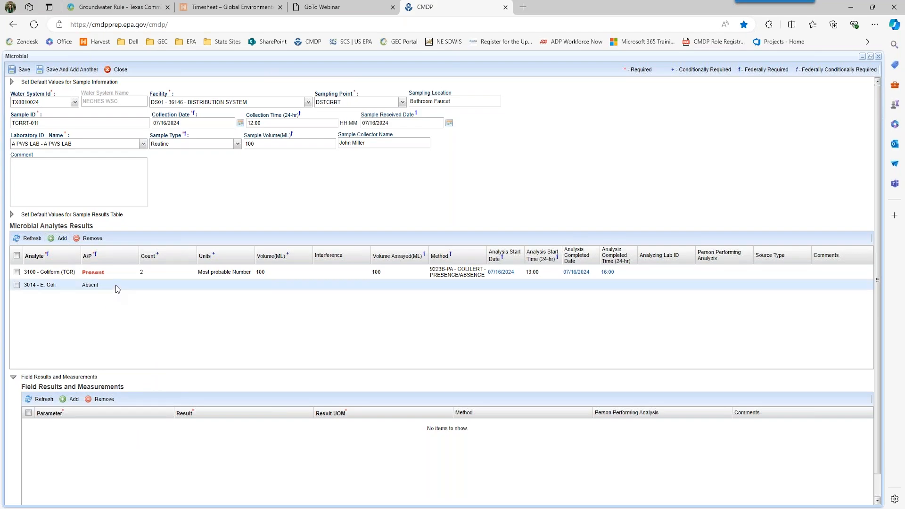
pyautogui.click(128, 286)
pyautogui.click(134, 287)
pyautogui.click(117, 302)
pyautogui.click(149, 284)
pyautogui.write('5')
pyautogui.press('Tab')
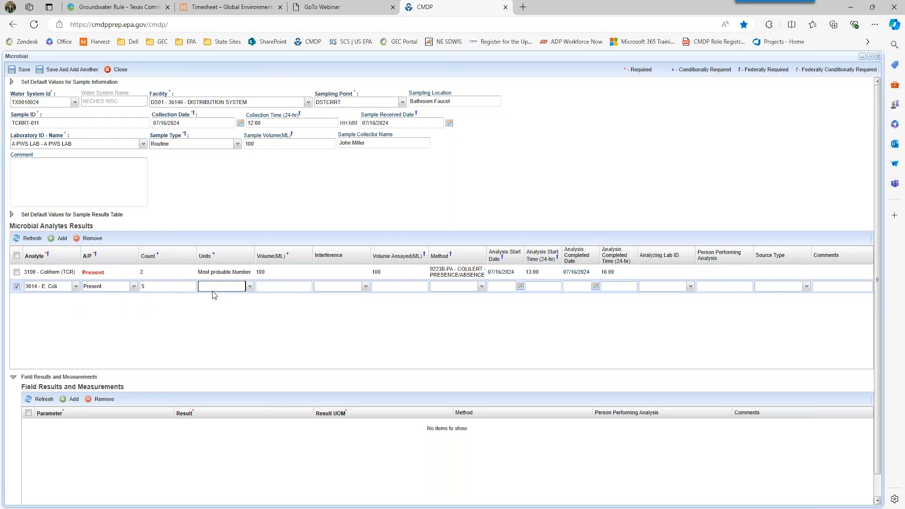
pyautogui.click(250, 286)
pyautogui.click(234, 327)
# - Set E. Coli sample volume and volume assayed to 100 with method 9223B-QT Colilert Quantitray
pyautogui.click(279, 286)
pyautogui.write('100')
pyautogui.press('Tab')
pyautogui.press('Tab')
pyautogui.write('100')
pyautogui.press('Tab')
pyautogui.click(482, 286)
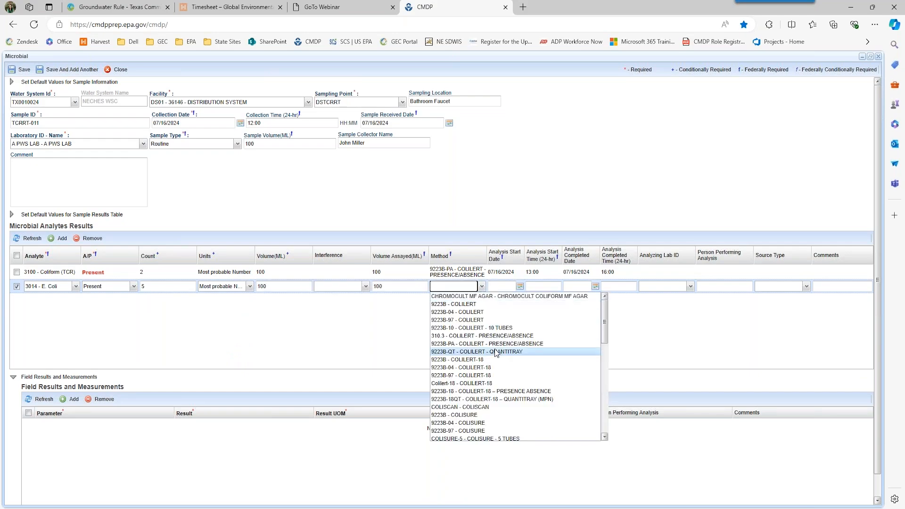
pyautogui.click(473, 351)
# - Enter E. Coli analysis start 07/16/2024 13:00 and completed date 07/16/2024, then commit the row
pyautogui.click(496, 288)
pyautogui.write('07/16/2024')
pyautogui.press('Tab')
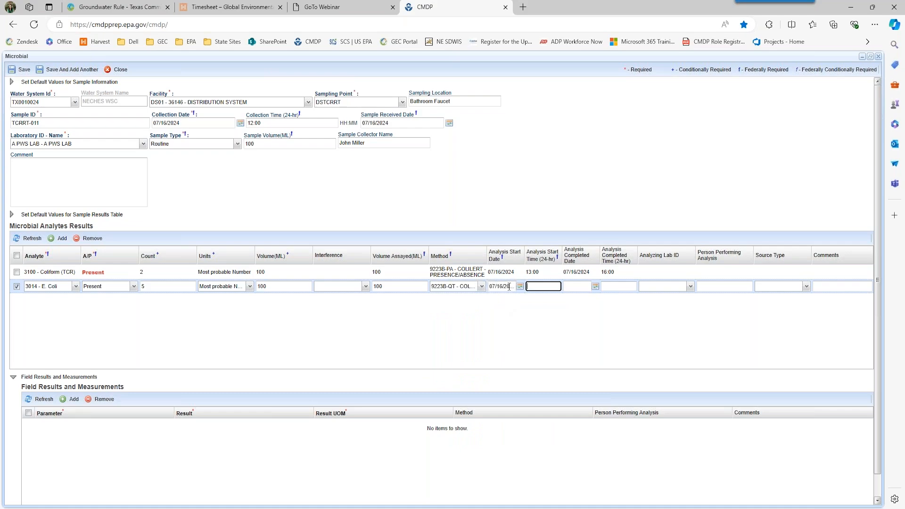
pyautogui.write('13:00')
pyautogui.press('Tab')
pyautogui.write('07/16/2024')
pyautogui.press('Tab')
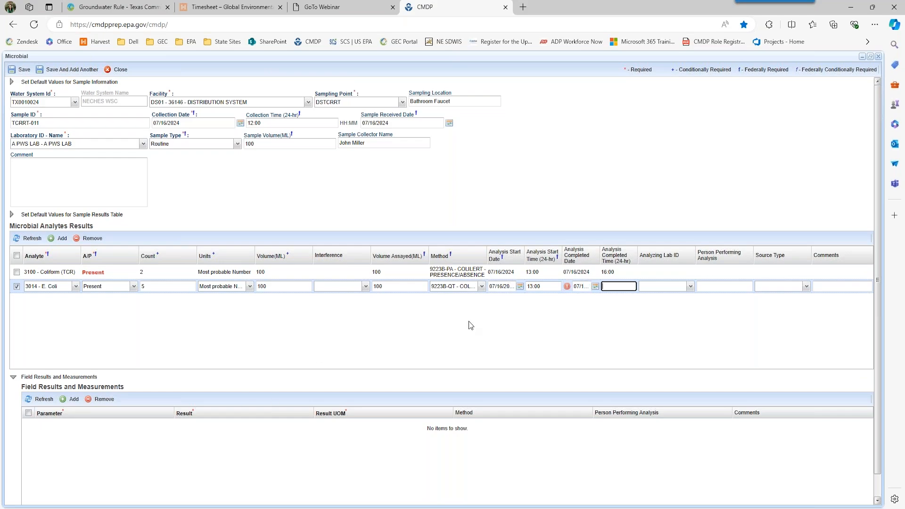
pyautogui.click(576, 286)
pyautogui.moveTo(569, 289)
pyautogui.click(579, 275)
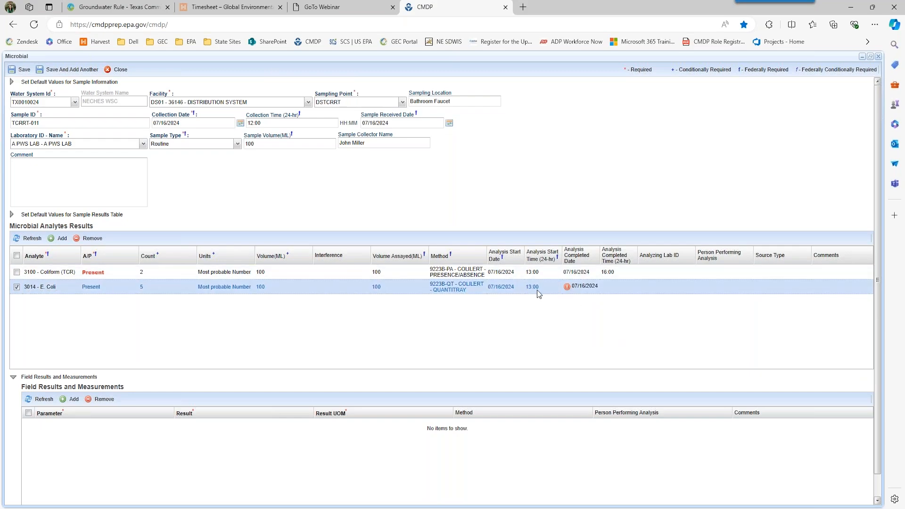
# - Change the E. Coli completed date to 07/17/2024 and completed time to 16:00
pyautogui.click(579, 286)
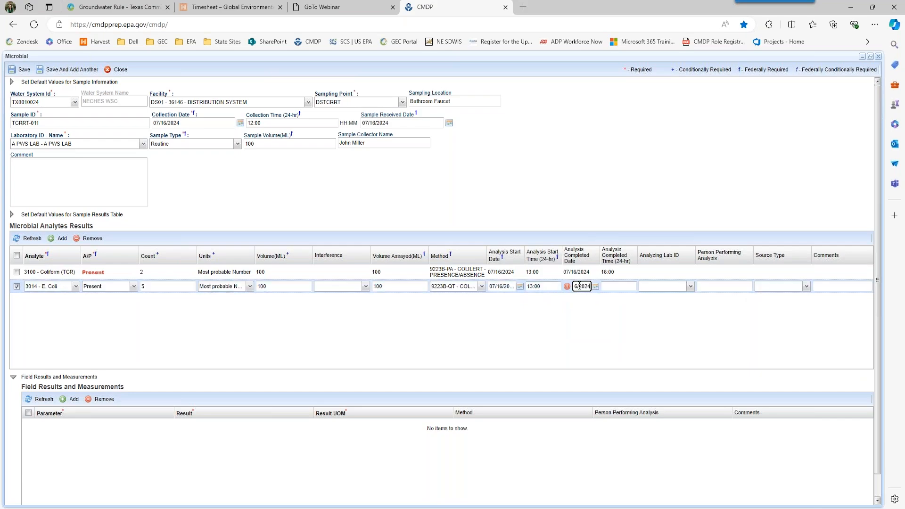
pyautogui.moveTo(581, 284); pyautogui.dragTo(556, 286)
pyautogui.write('07/17/2024')
pyautogui.press('Tab')
pyautogui.write('16')
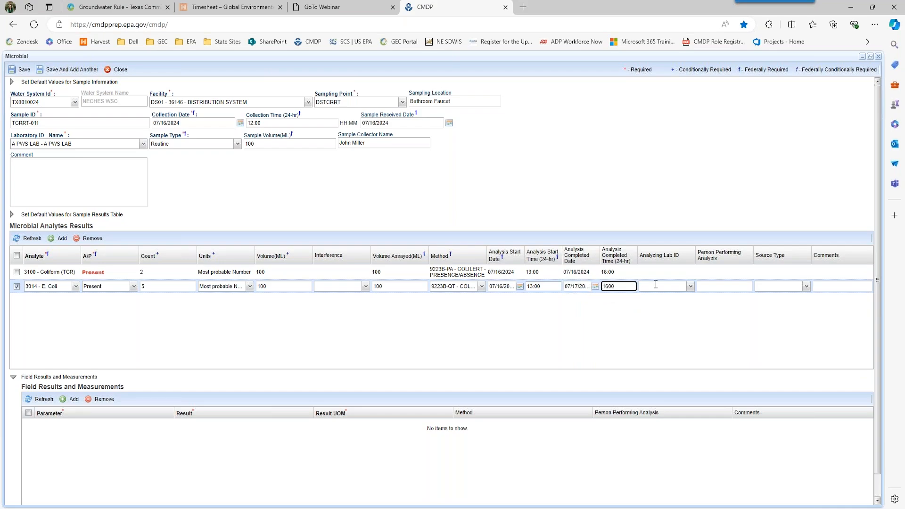
pyautogui.click(597, 324)
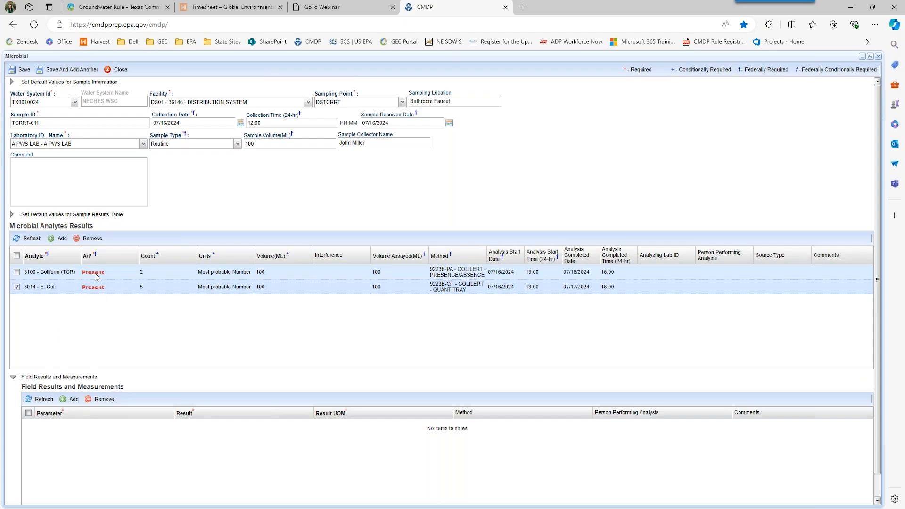
# - Add a FreeChlorineResidual field result of 0.000 mg/l
pyautogui.click(17, 255)
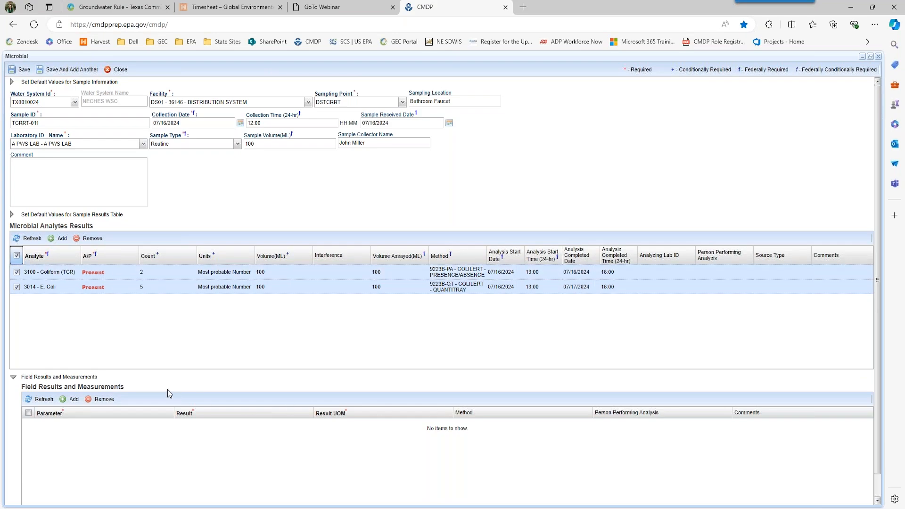
pyautogui.click(72, 400)
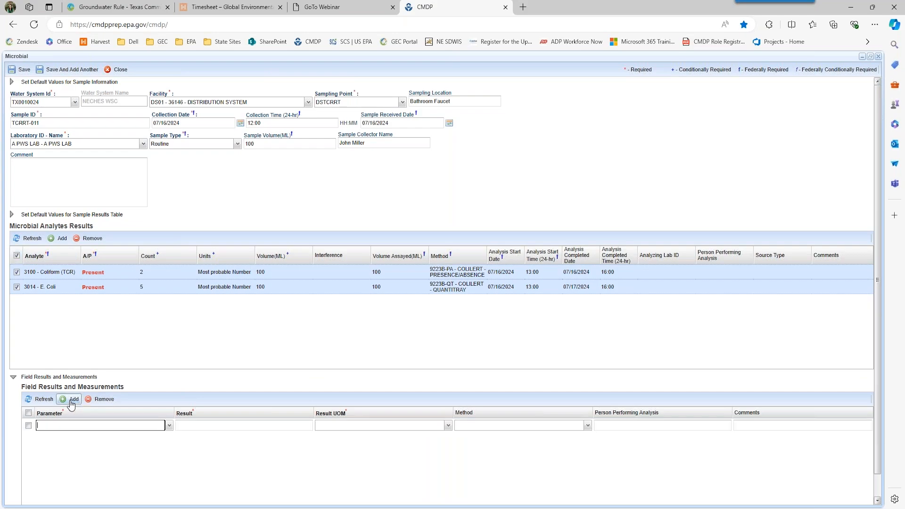
pyautogui.click(172, 429)
pyautogui.click(167, 448)
pyautogui.press('Tab')
pyautogui.write('0.000')
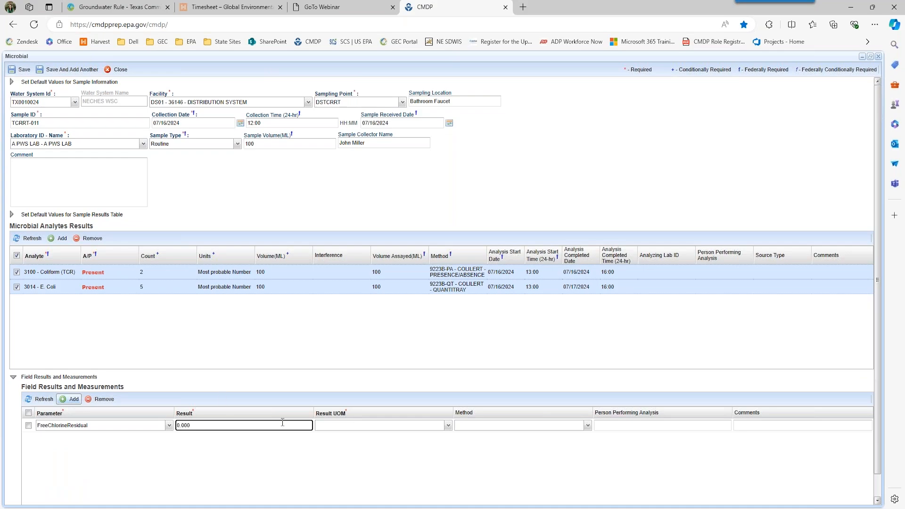
pyautogui.click(447, 425)
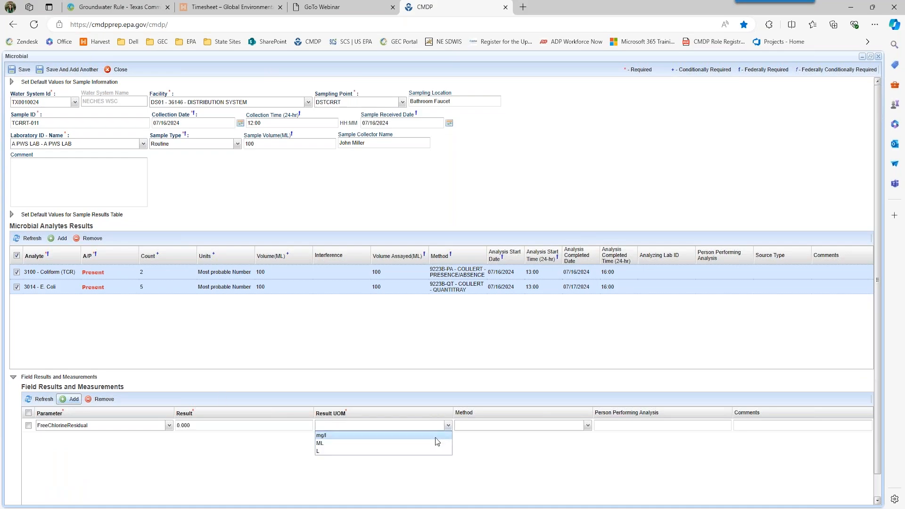
pyautogui.click(435, 438)
# - Save sample TCRRT-011 to the server
pyautogui.scroll(-1, 476, 362)
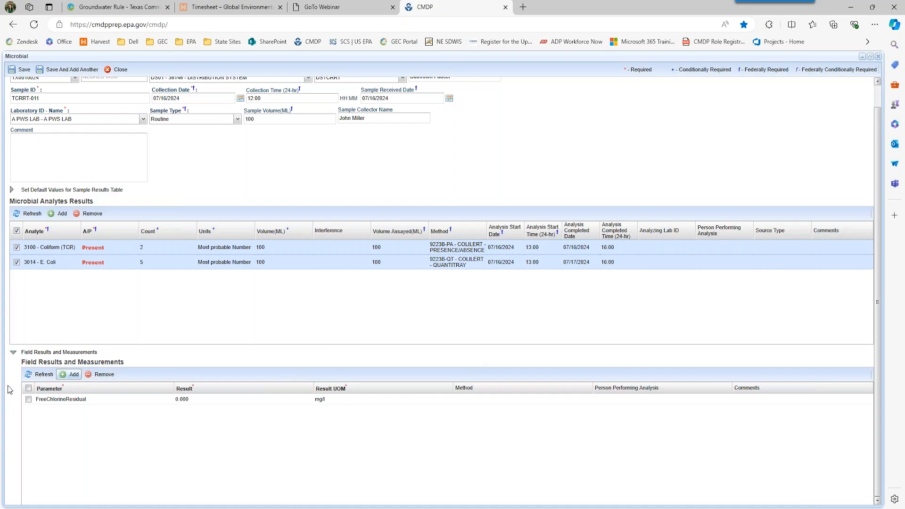
pyautogui.click(28, 399)
pyautogui.scroll(1, 92, 340)
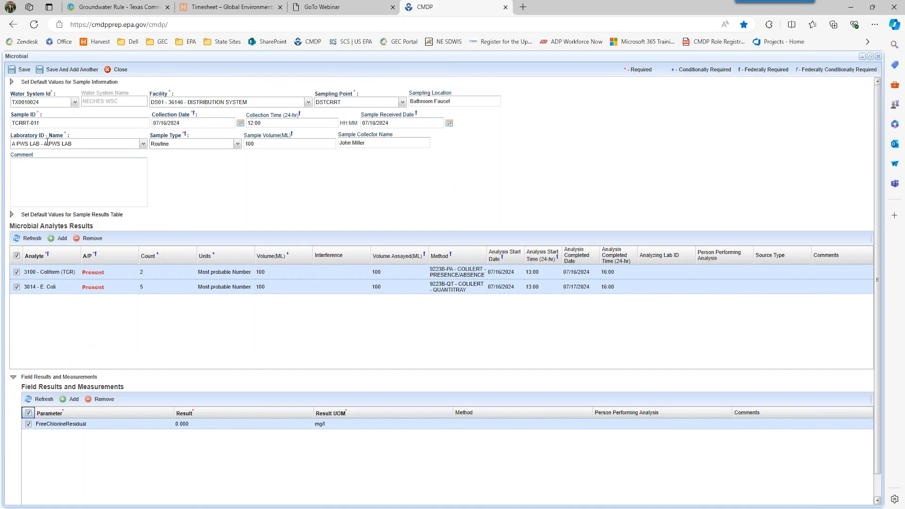
pyautogui.click(24, 70)
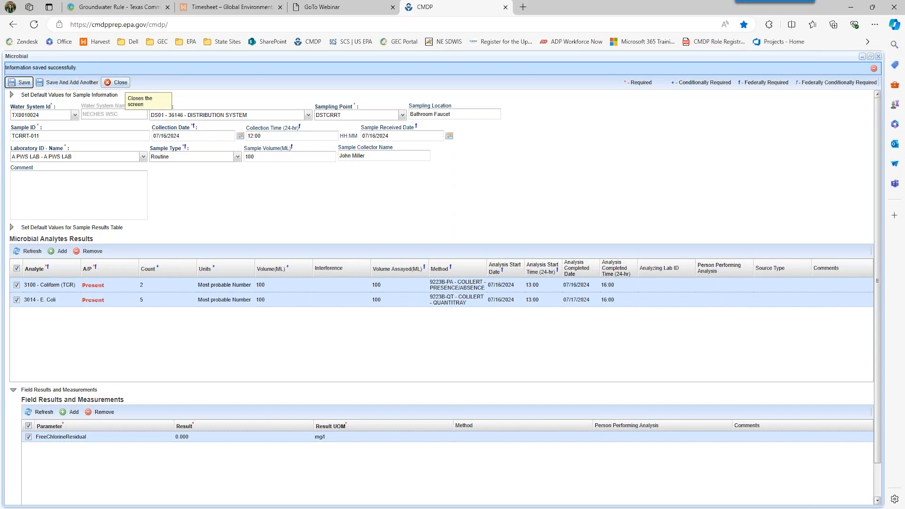
# - Close the sample, check the job's validations show no errors, and close the job summary
pyautogui.click(118, 84)
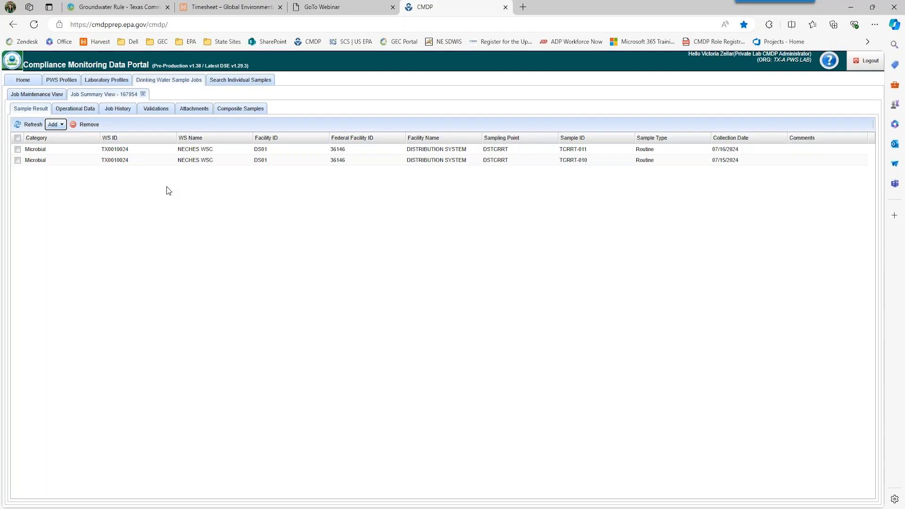
pyautogui.click(161, 110)
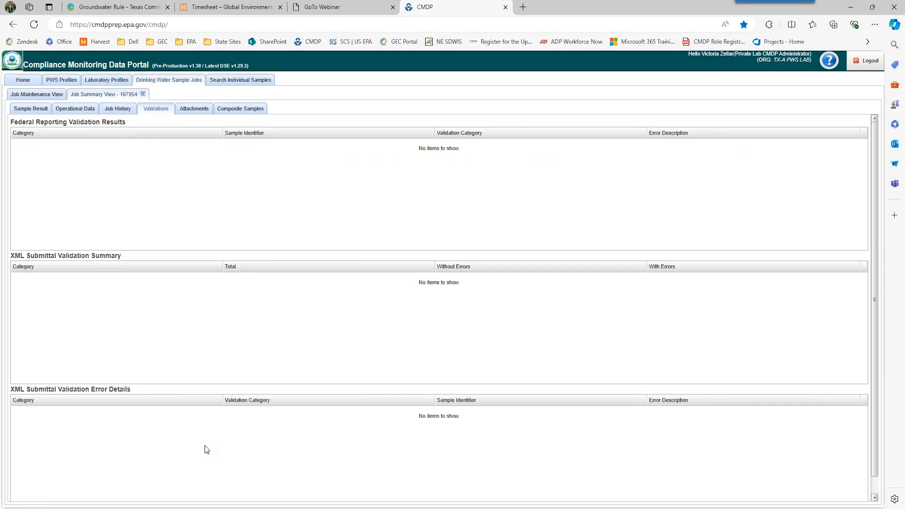
pyautogui.click(143, 94)
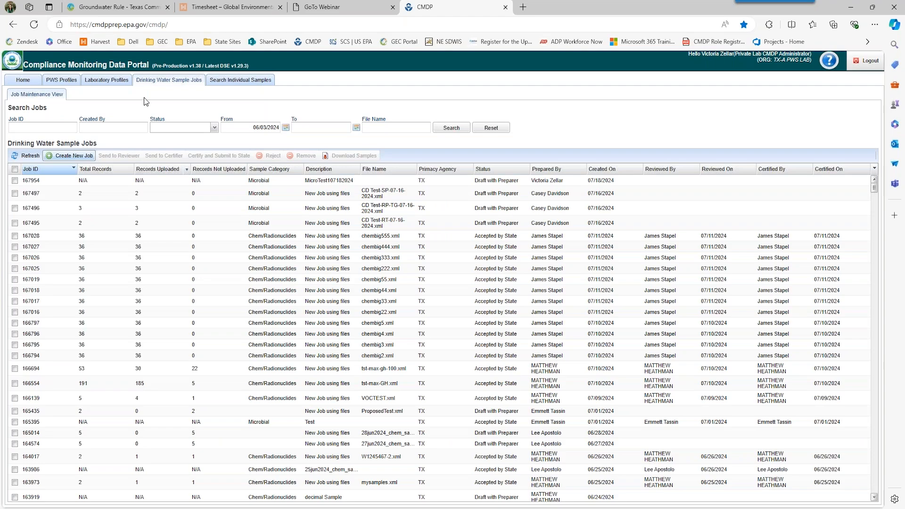
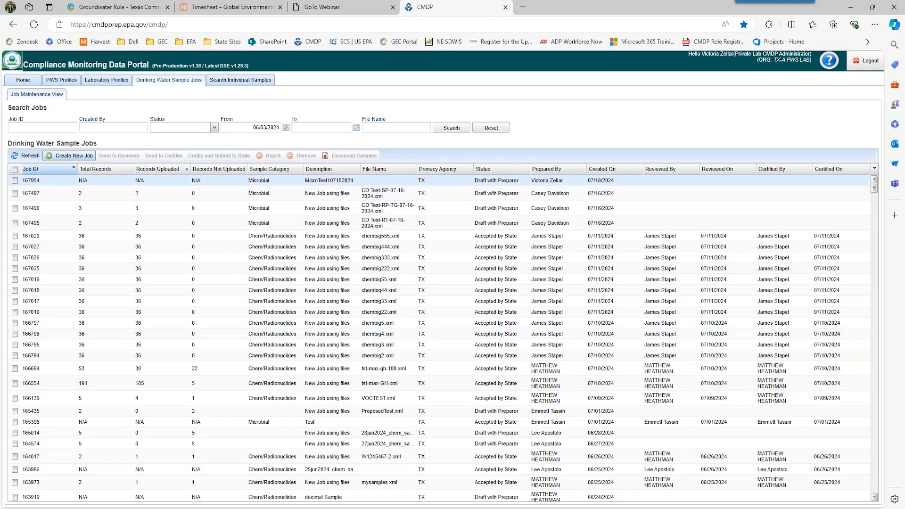
# - Create job 167974 for a hand-entered sample group, described 'MicroTest07182024'
pyautogui.click(78, 160)
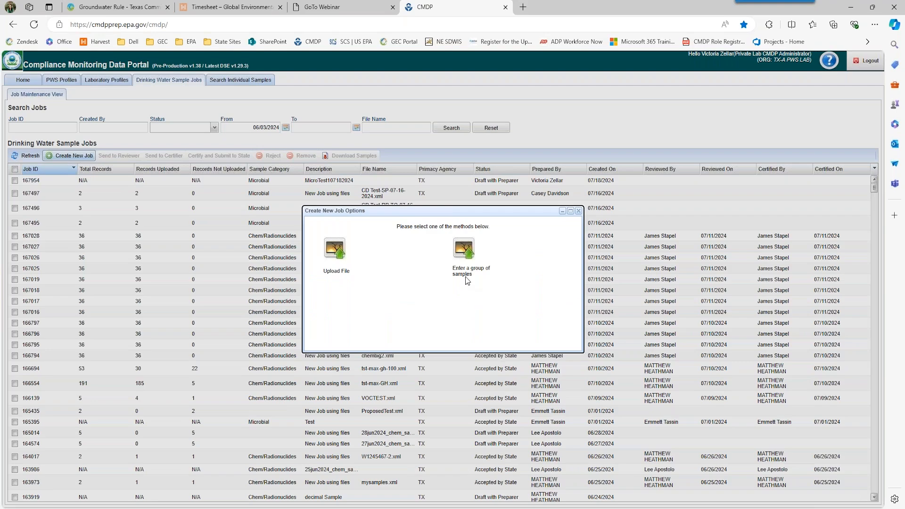
pyautogui.click(462, 251)
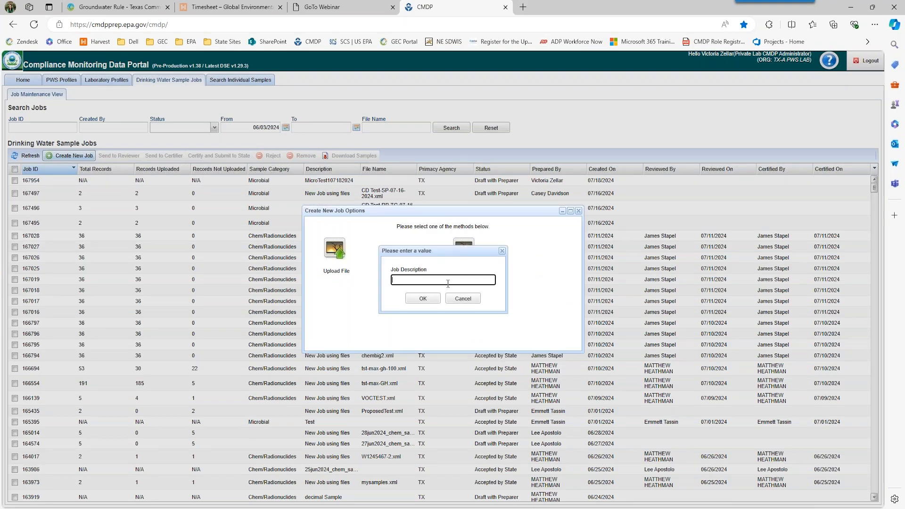
pyautogui.write('MicroTest207182024')
pyautogui.click(424, 299)
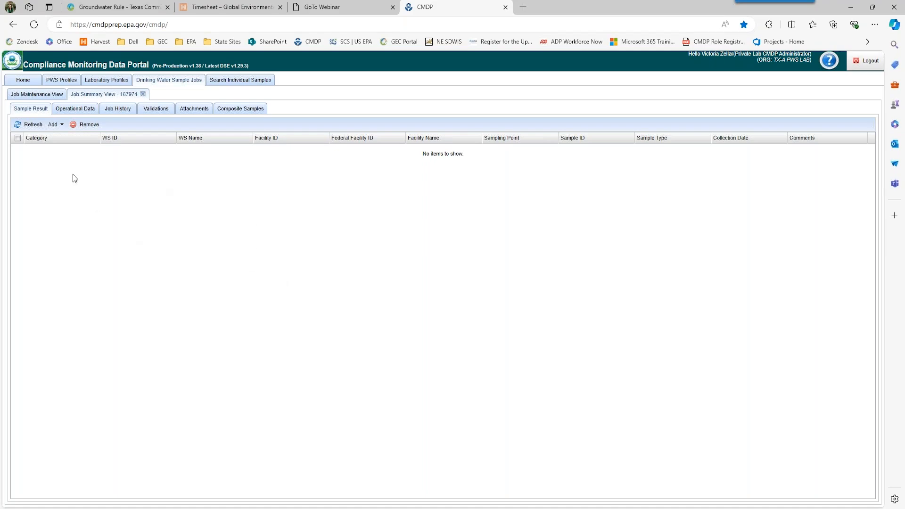
# - Start a Microbial sample for NECHES WSC, facility DS01, sampling point DSTCRRP, location 'Bathroom Sink'
pyautogui.click(57, 129)
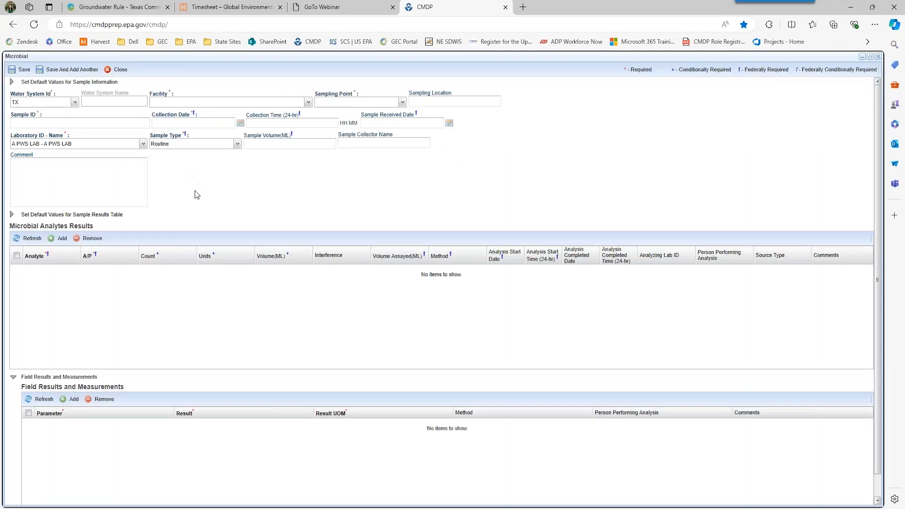
pyautogui.click(75, 103)
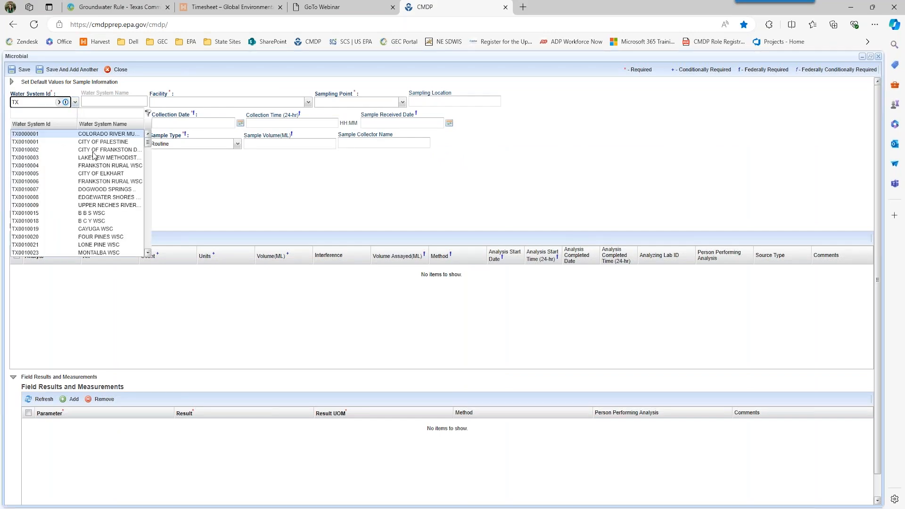
pyautogui.scroll(-3, 96, 174)
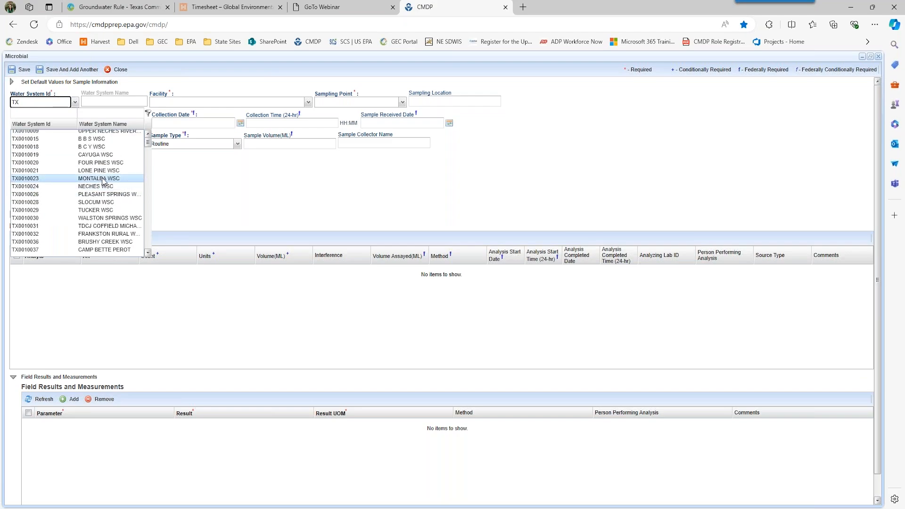
pyautogui.click(99, 185)
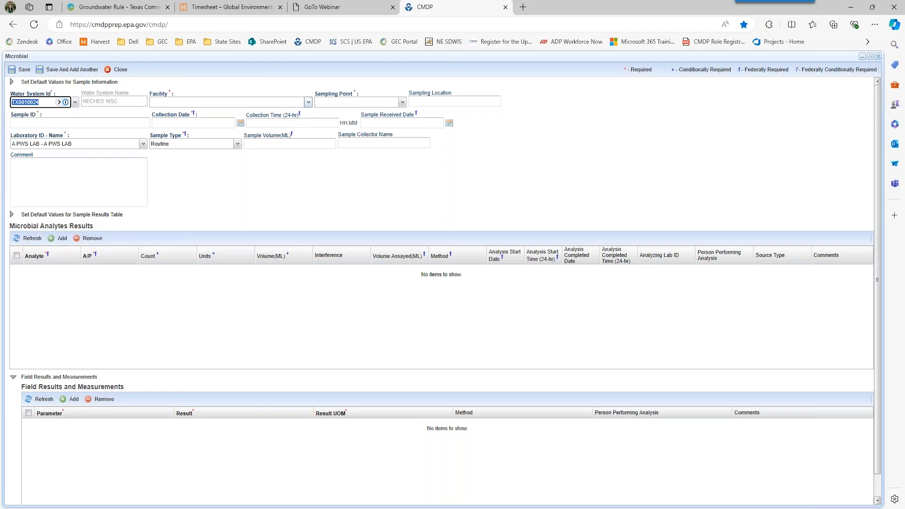
pyautogui.click(307, 102)
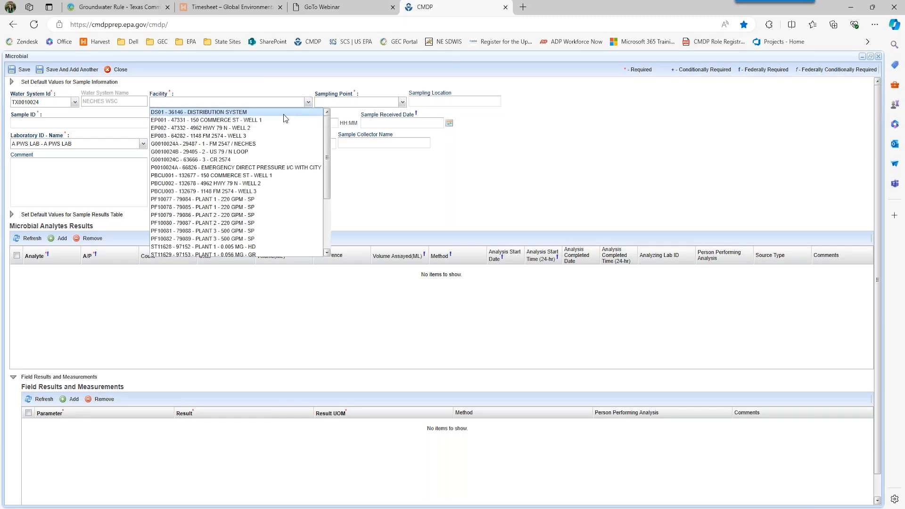
pyautogui.click(285, 114)
pyautogui.click(399, 105)
pyautogui.click(402, 103)
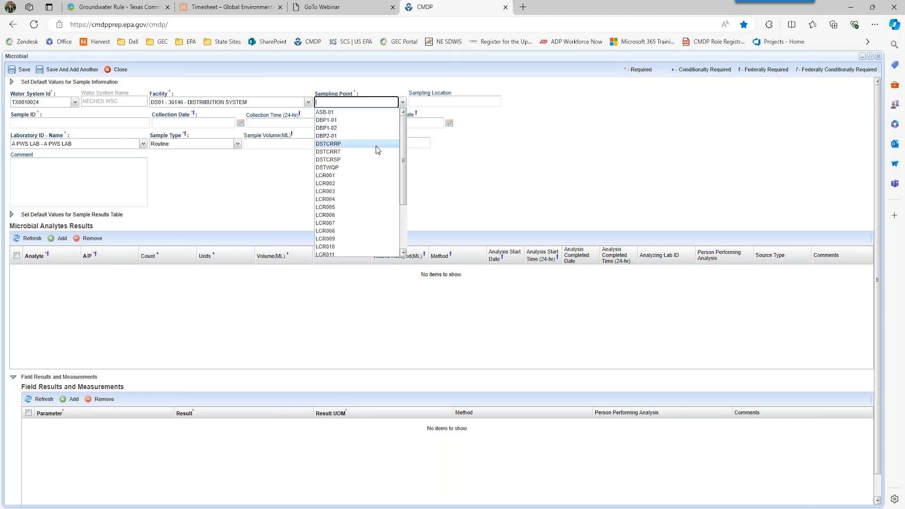
pyautogui.click(375, 144)
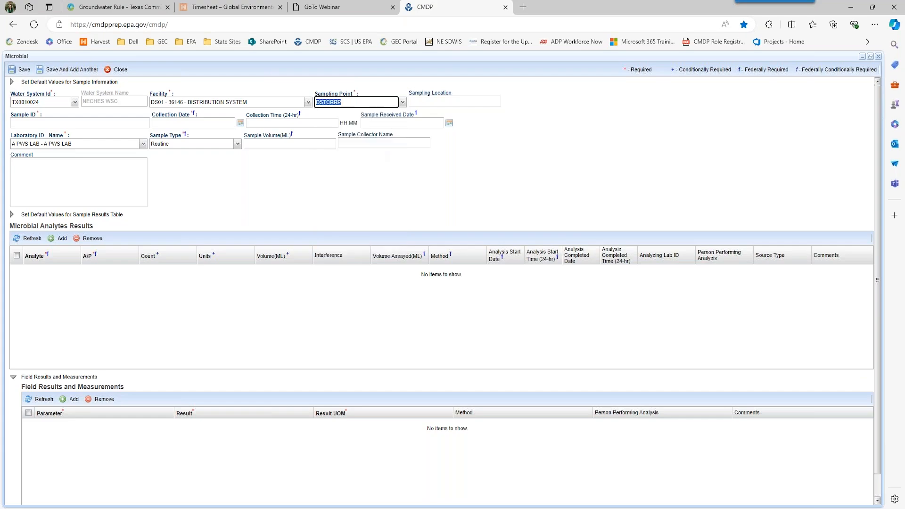
pyautogui.click(437, 102)
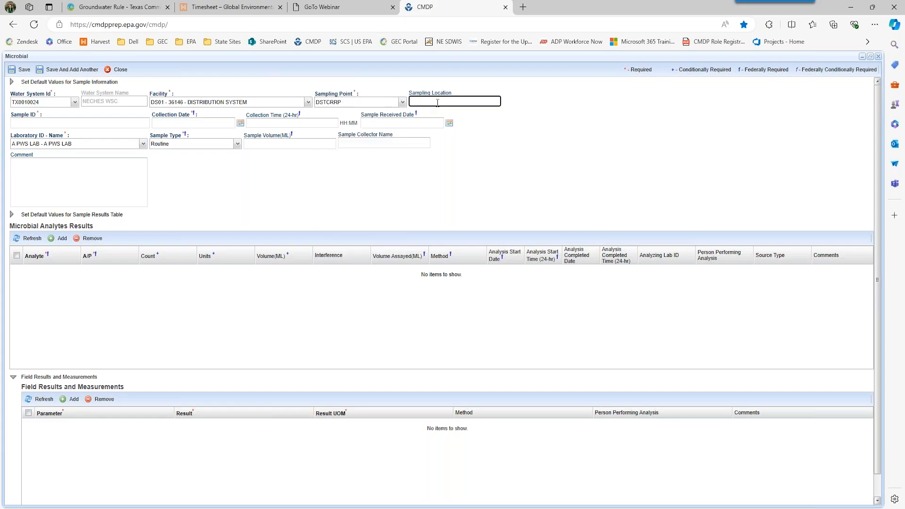
pyautogui.write('Bathroom Sink')
# - Enter sample ID TCRRP-011, collected 07/17/2024 at 08:00 and received 07/17/2024
pyautogui.click(132, 122)
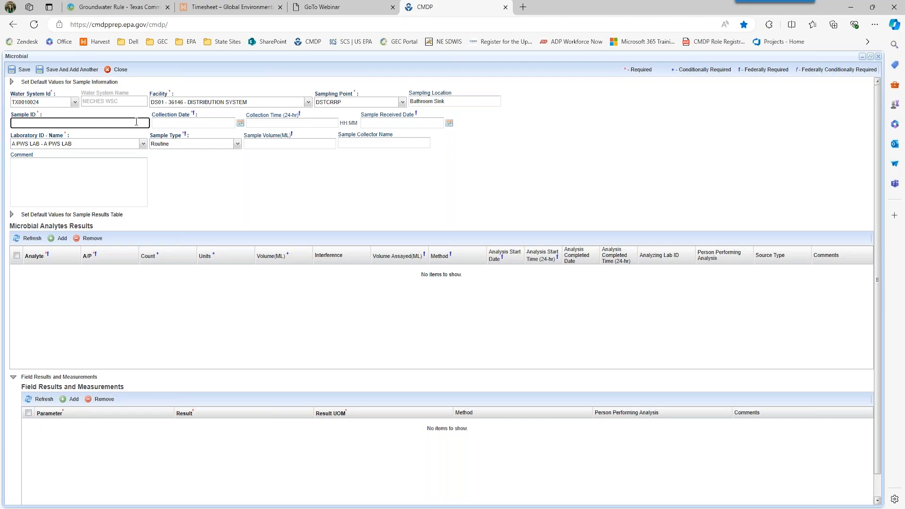
pyautogui.write('T')
pyautogui.write('CRRP')
pyautogui.write('-011')
pyautogui.press('Tab')
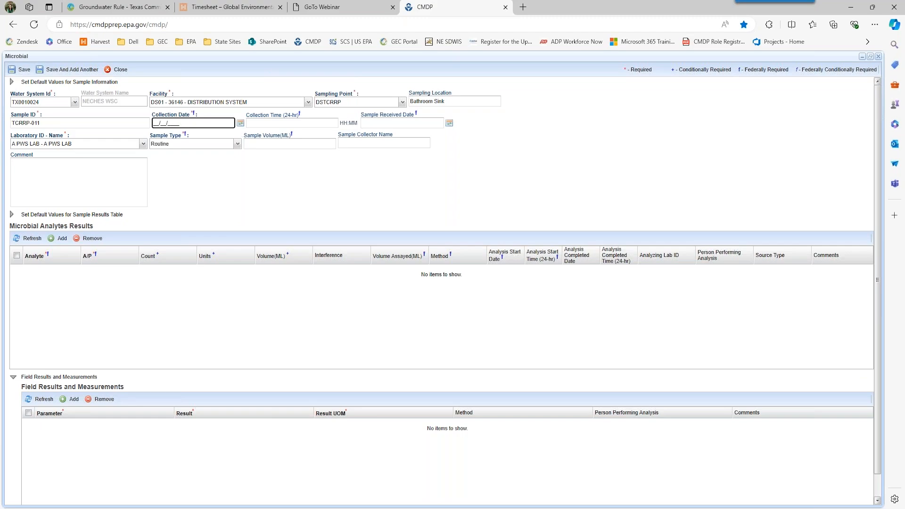
pyautogui.write('07/17/2024')
pyautogui.press('Tab')
pyautogui.press('Tab')
pyautogui.write('08:00')
pyautogui.press('Tab')
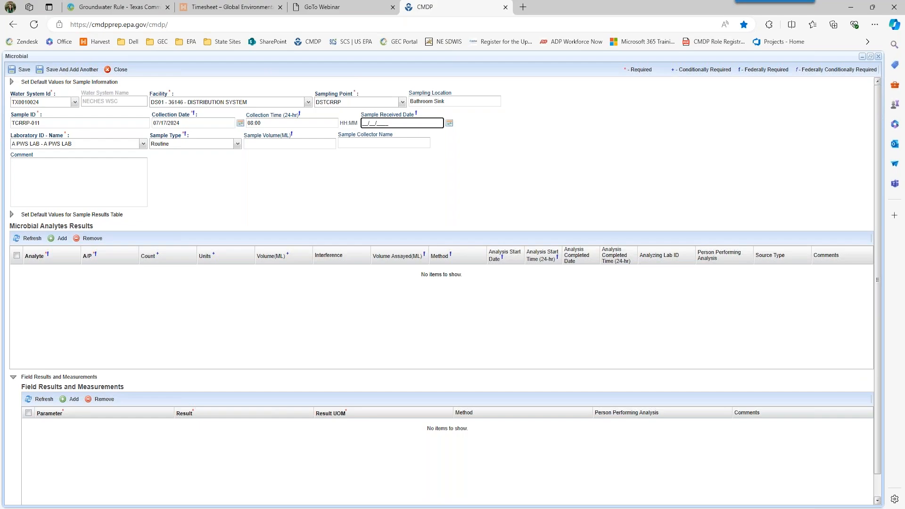
pyautogui.write('07/17/2024')
pyautogui.press('Tab')
pyautogui.press('Tab')
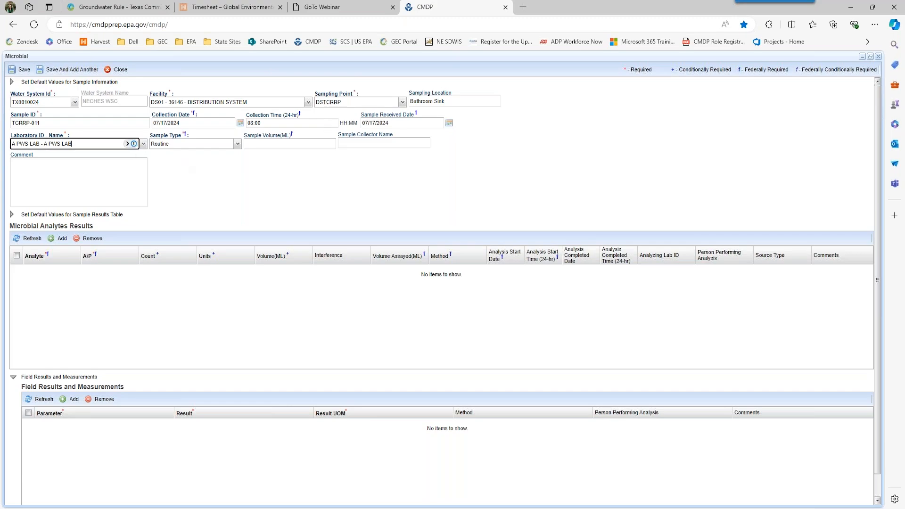
# - Make it a Repeat sample of 100 mL and enter the collector's name
pyautogui.click(238, 144)
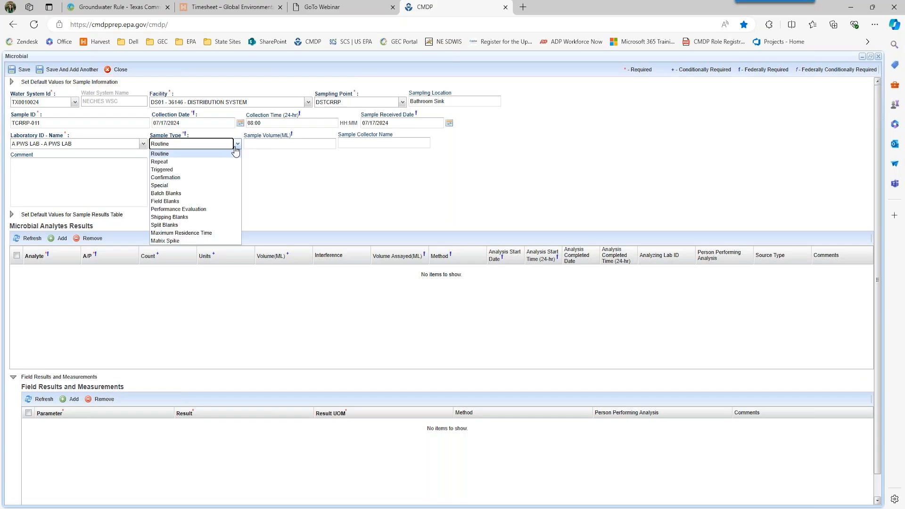
pyautogui.click(216, 162)
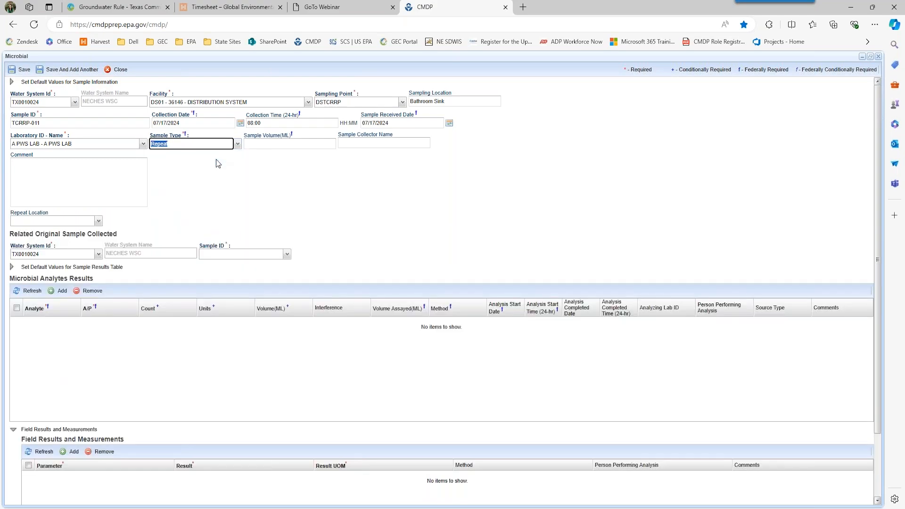
pyautogui.click(303, 144)
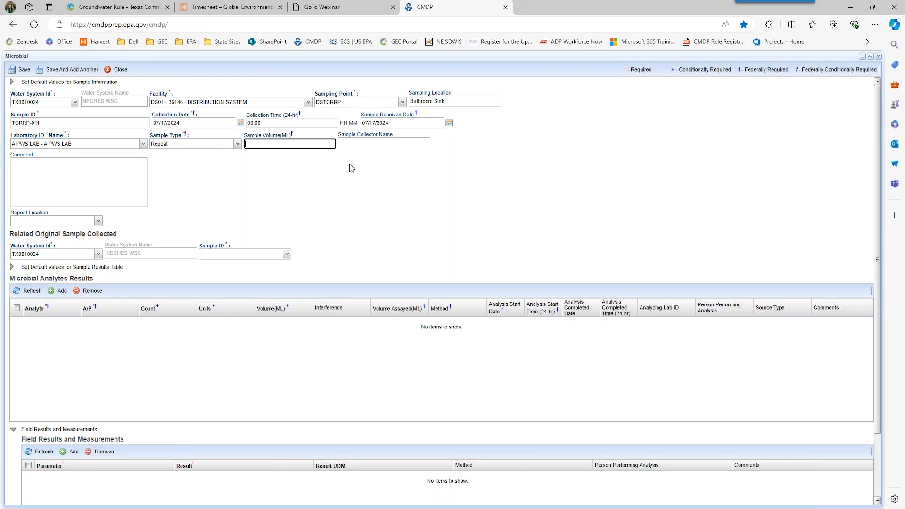
pyautogui.write('100')
pyautogui.press('Tab')
pyautogui.write('John')
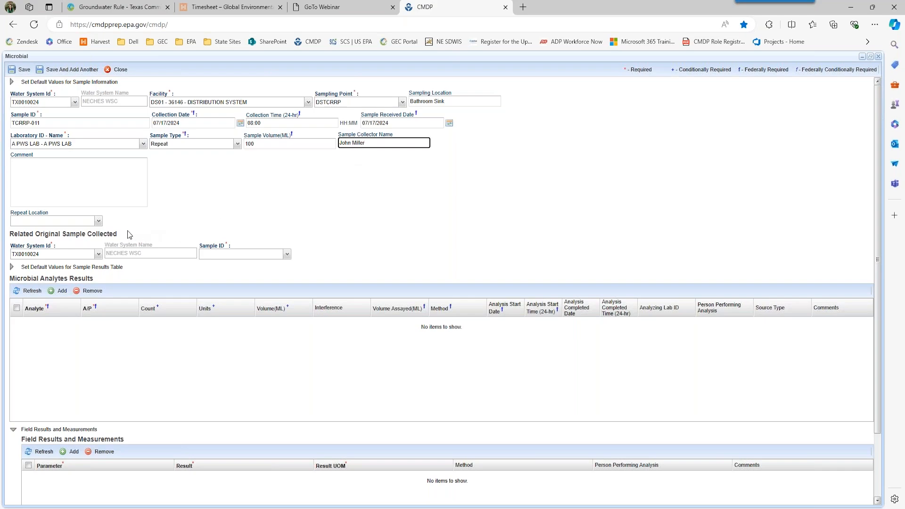
# - Set repeat location to Original Site and append ' - Original Site' to the sampling location
pyautogui.click(100, 223)
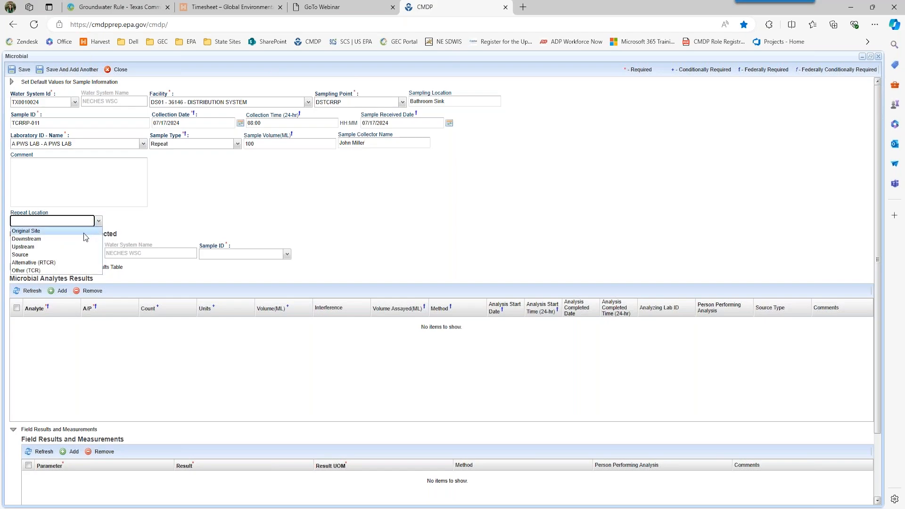
pyautogui.click(84, 232)
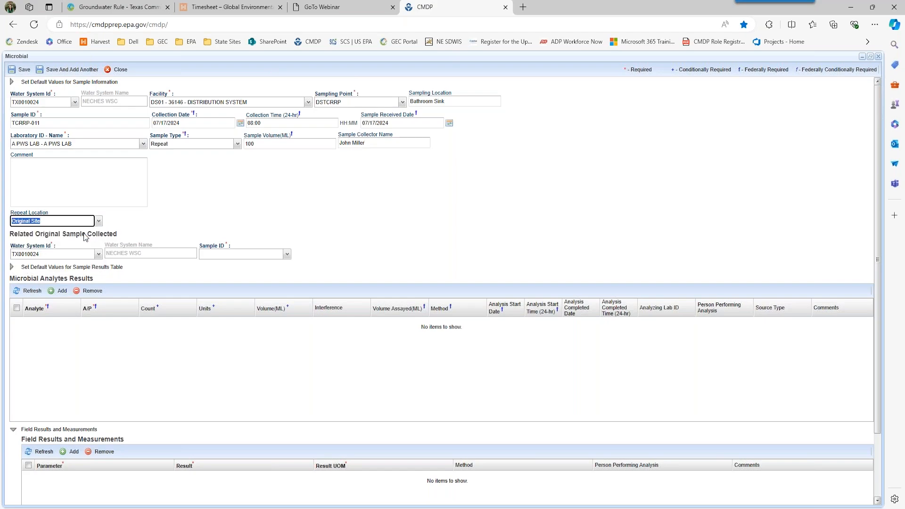
pyautogui.click(462, 99)
pyautogui.write('- Original Site')
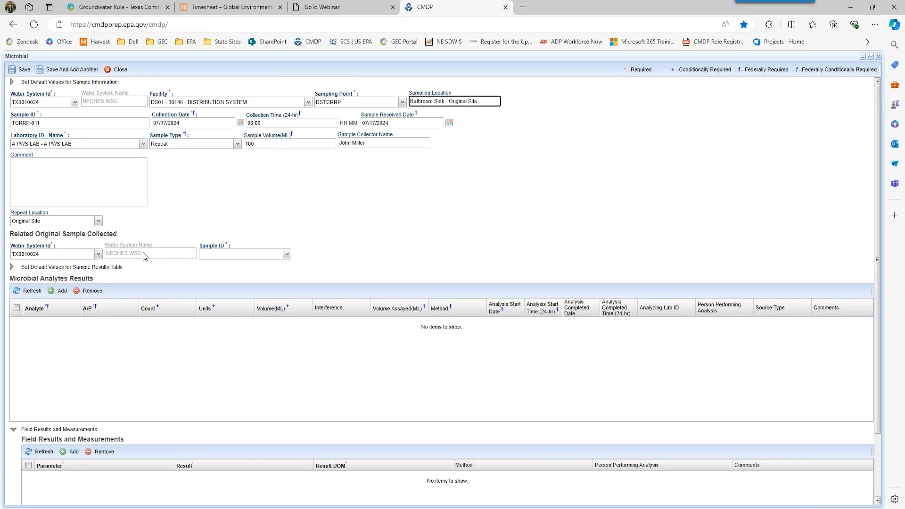
# - Link the repeat to original routine sample TCRRT-011 with analyte 3100-P
pyautogui.click(287, 255)
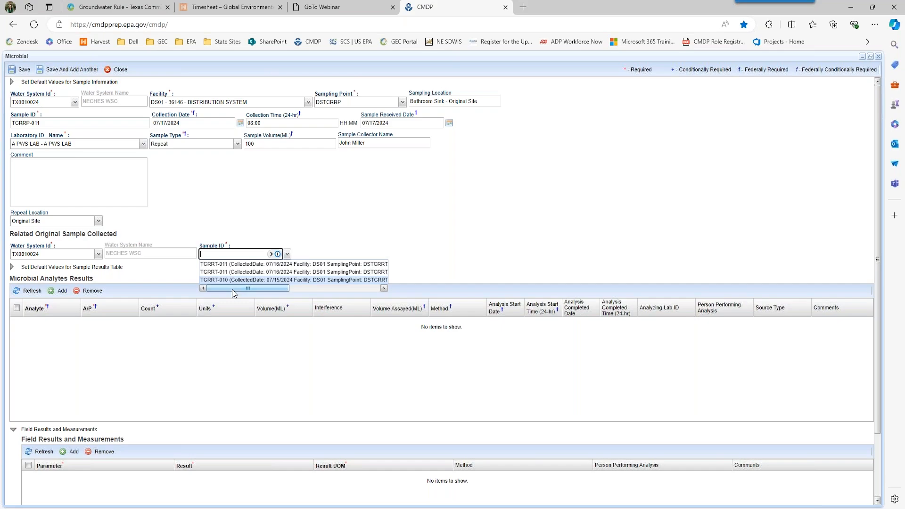
pyautogui.moveTo(232, 290); pyautogui.dragTo(305, 287)
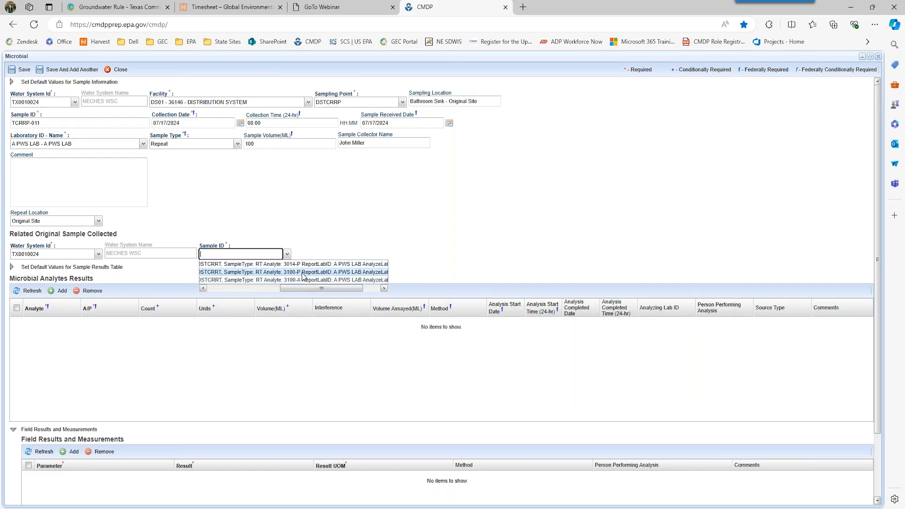
pyautogui.click(301, 272)
pyautogui.click(302, 272)
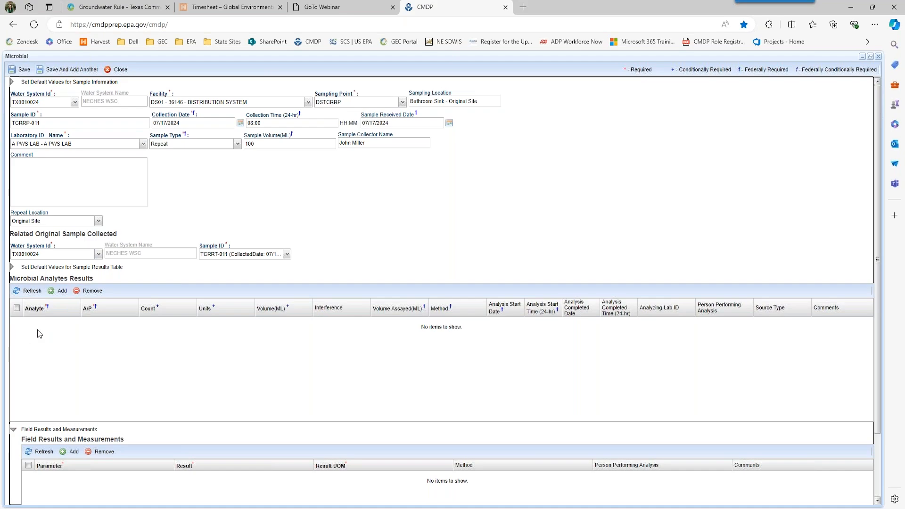
# - Add a 3100 Coliform (TCR) result row marked Absent with 100 mL assayed
pyautogui.click(60, 294)
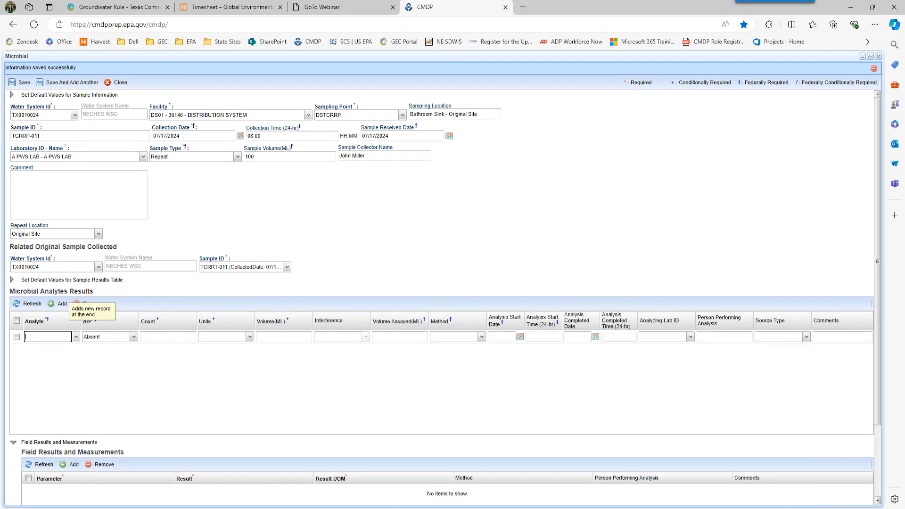
pyautogui.click(75, 337)
pyautogui.write('31')
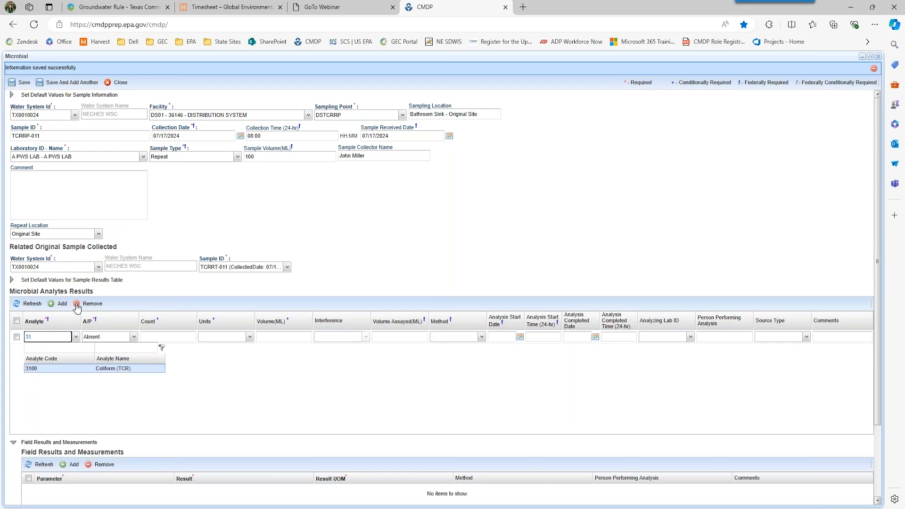
pyautogui.press('Tab')
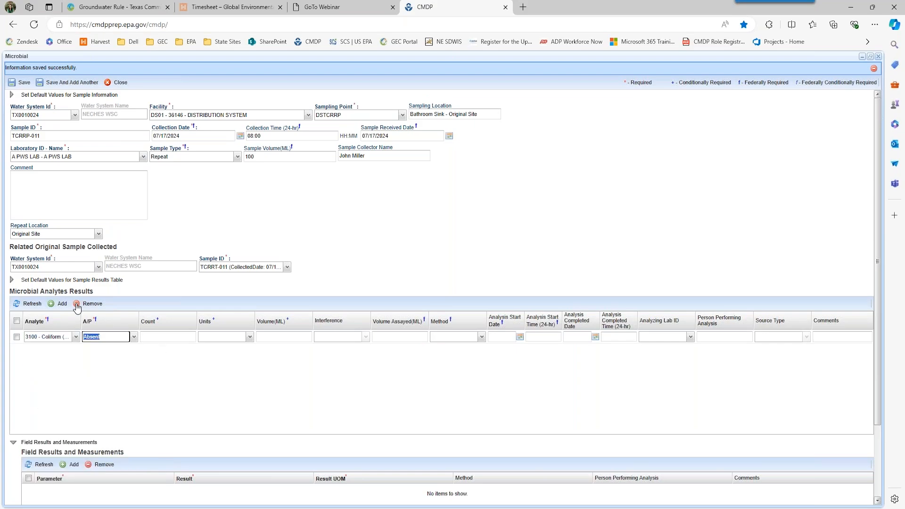
pyautogui.press('Tab')
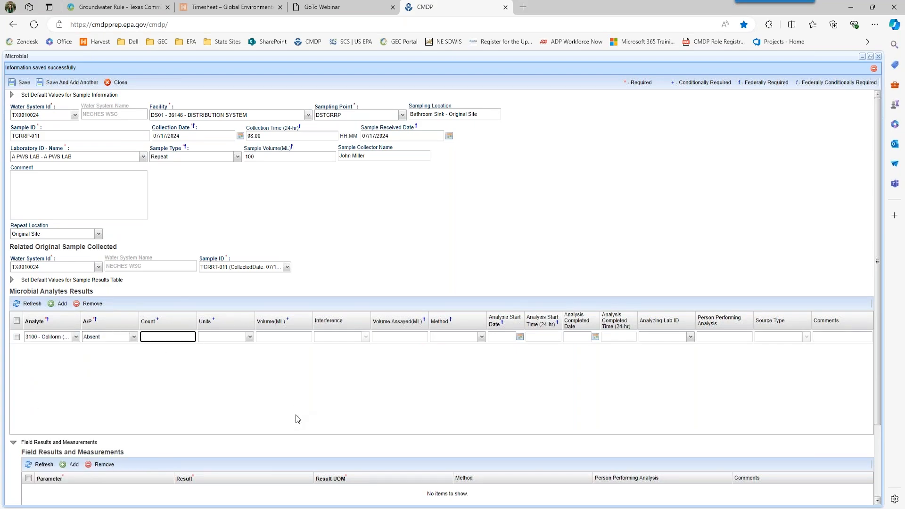
pyautogui.press('Tab')
pyautogui.press('Tab')
pyautogui.press('Tab')
pyautogui.write('100')
pyautogui.press('Tab')
# - Set method 9223B-PA Colilert, analysed 07/17/2024 from 12:00 to 15:00
pyautogui.click(482, 337)
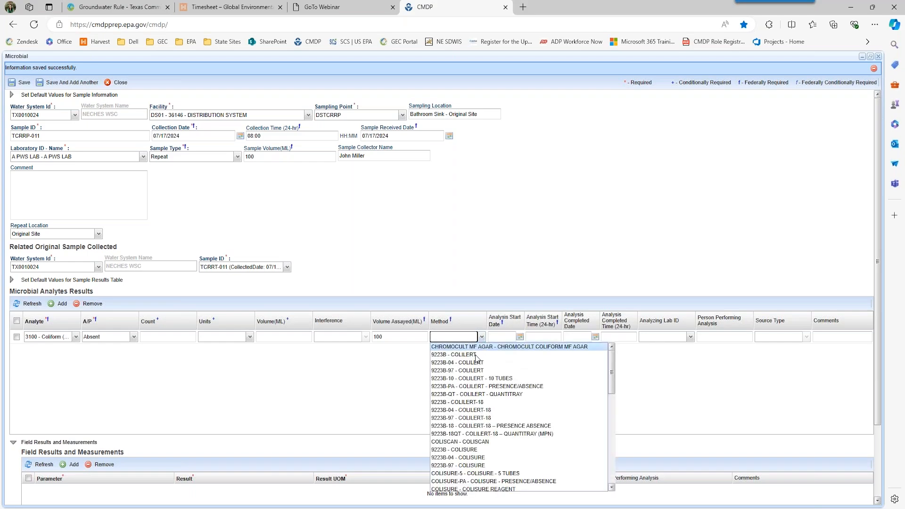
pyautogui.click(529, 349)
pyautogui.click(501, 336)
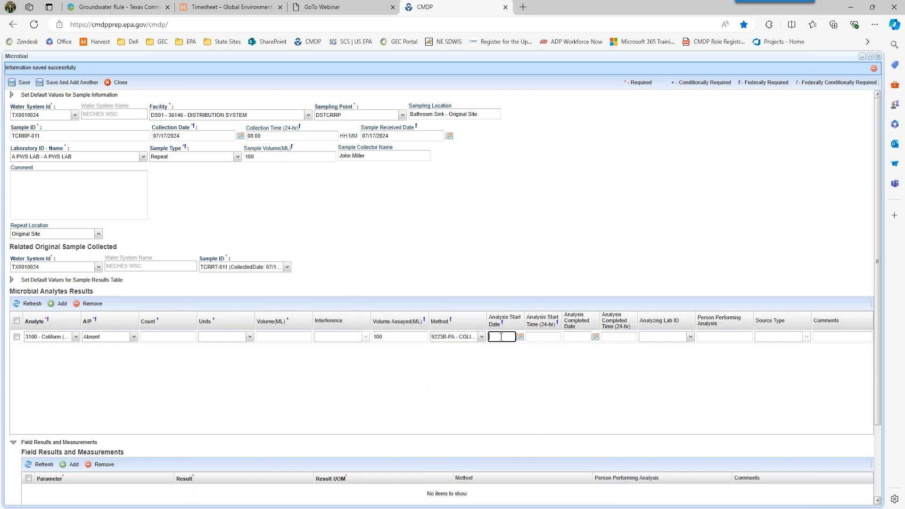
pyautogui.write('07')
pyautogui.write('172024')
pyautogui.press('Tab')
pyautogui.write('1200')
pyautogui.press('Tab')
pyautogui.write('071')
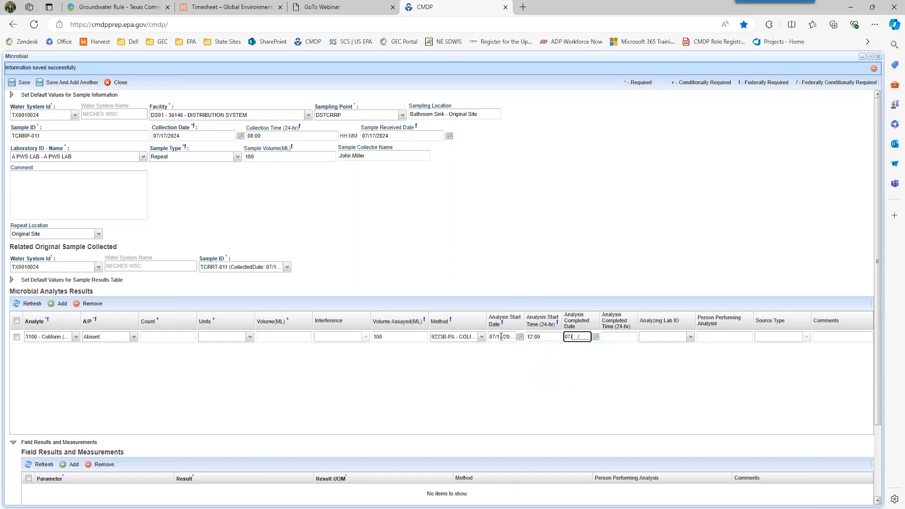
pyautogui.write('7')
pyautogui.write('2024')
pyautogui.press('Tab')
pyautogui.write('1500')
pyautogui.press('Tab')
pyautogui.click(536, 452)
pyautogui.scroll(-1, 100, 458)
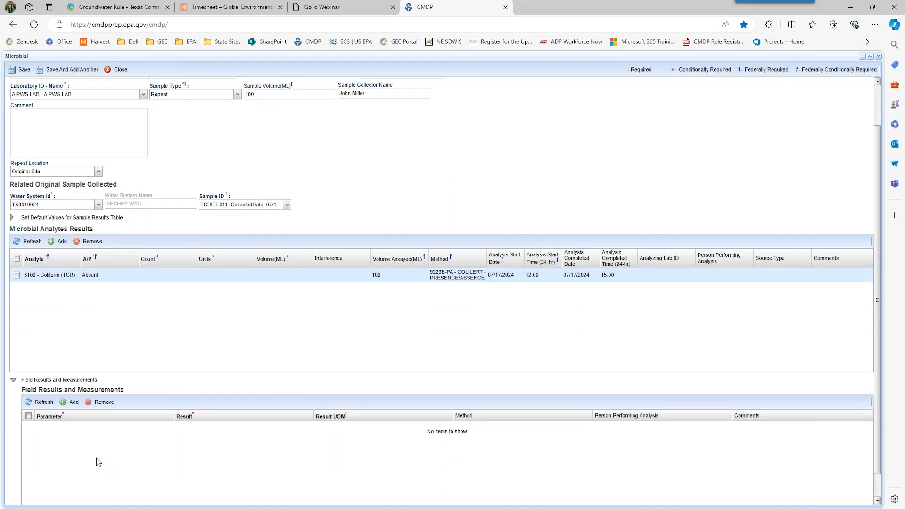
pyautogui.scroll(-1, 96, 458)
# - Record FreeChlorineResidual as 0.036 mg/l under Field Results
pyautogui.click(73, 378)
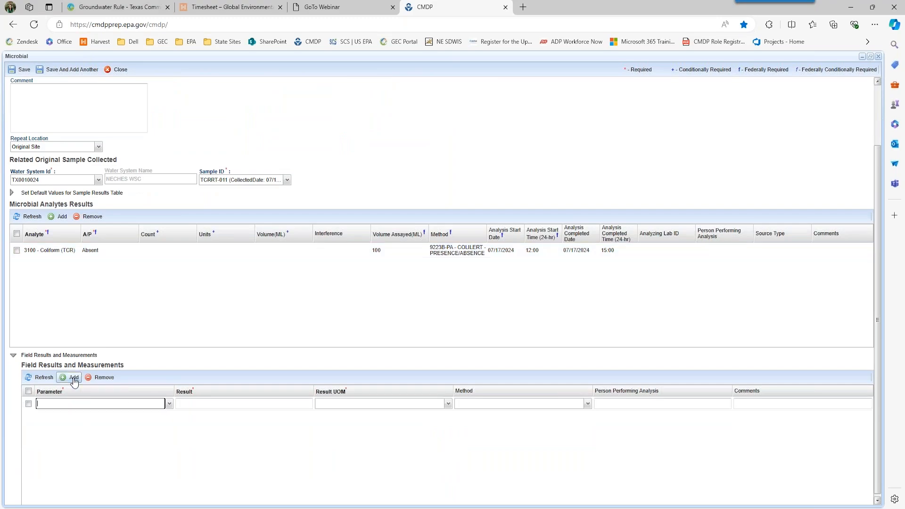
pyautogui.click(169, 406)
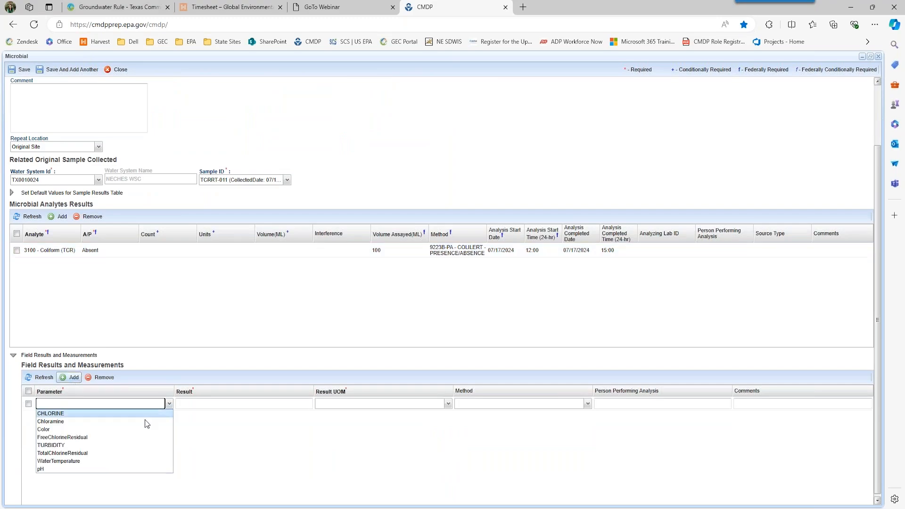
pyautogui.click(130, 437)
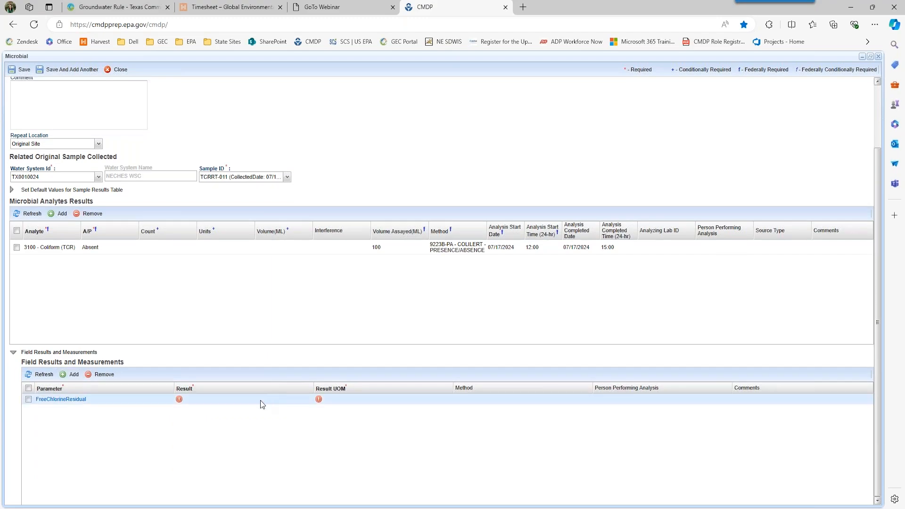
pyautogui.click(260, 401)
pyautogui.write('0.036')
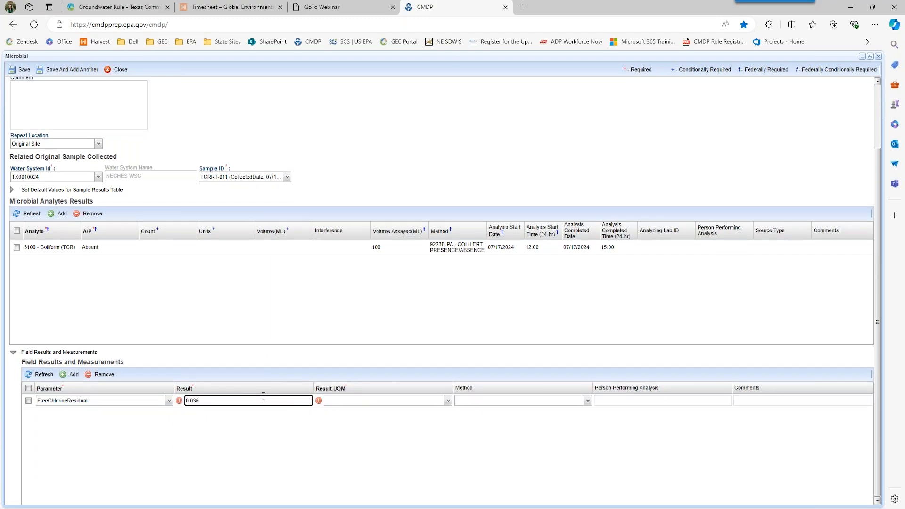
pyautogui.press('Tab')
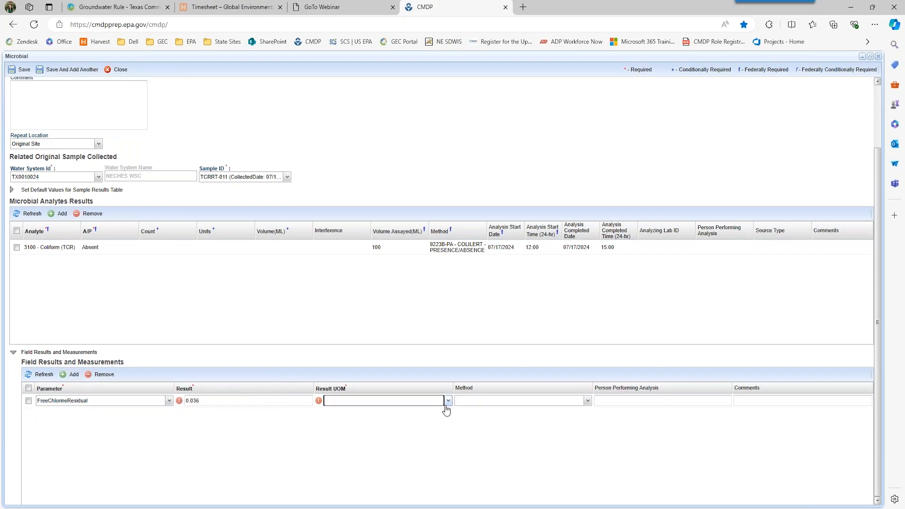
pyautogui.click(448, 401)
pyautogui.click(427, 411)
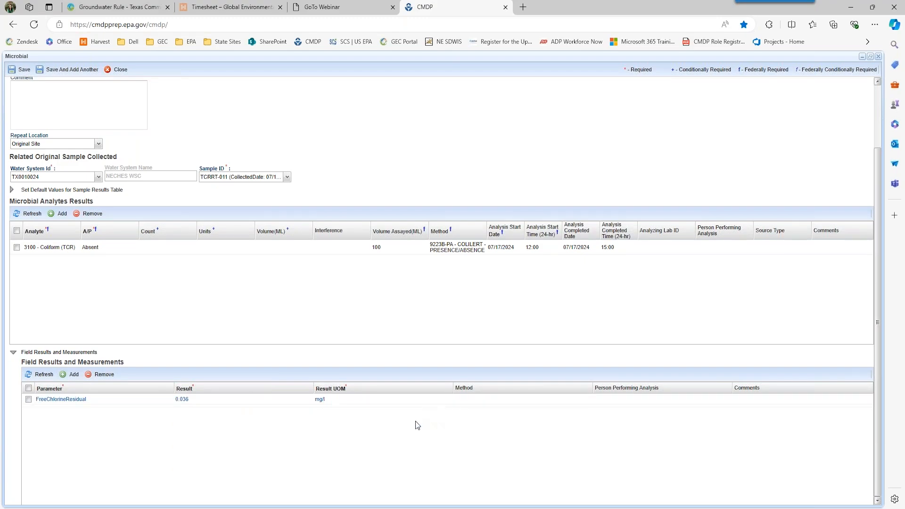
pyautogui.scroll(2, 396, 442)
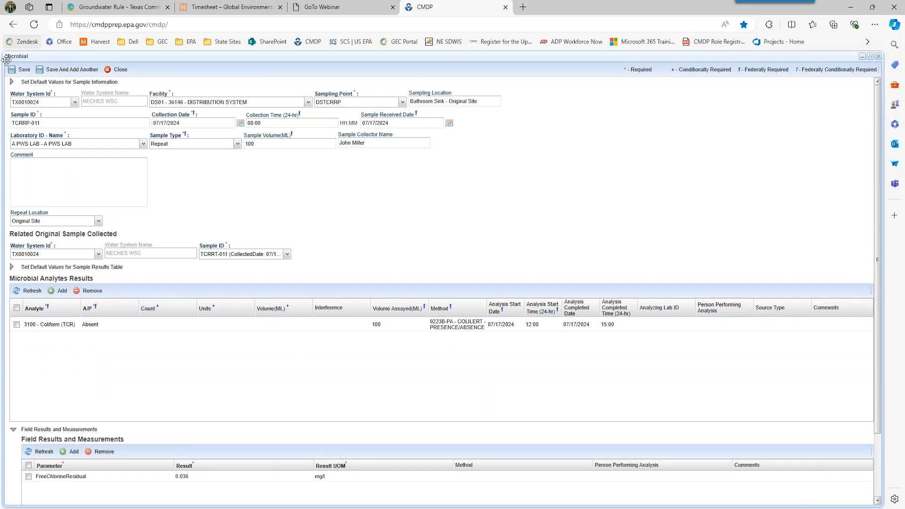
# - Save and close sample TCRRP-011, then confirm job 167974's Validations show no errors
pyautogui.click(24, 70)
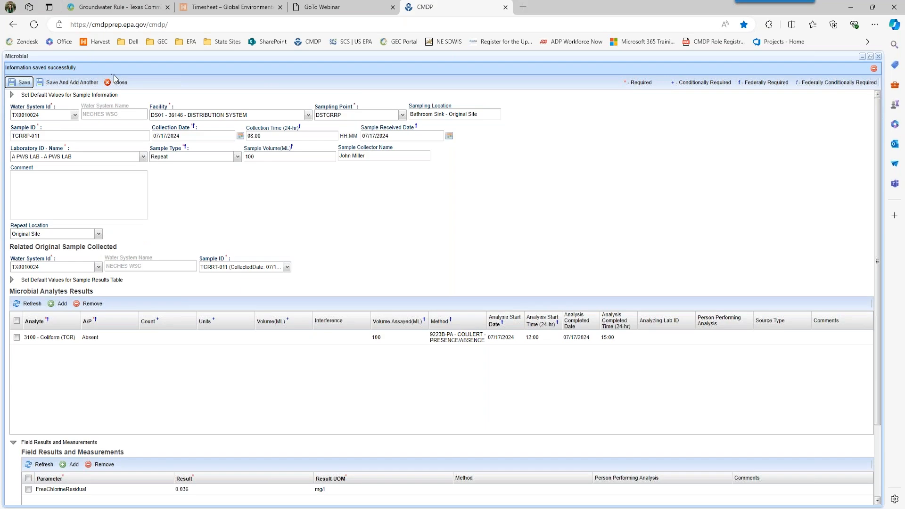
pyautogui.click(120, 86)
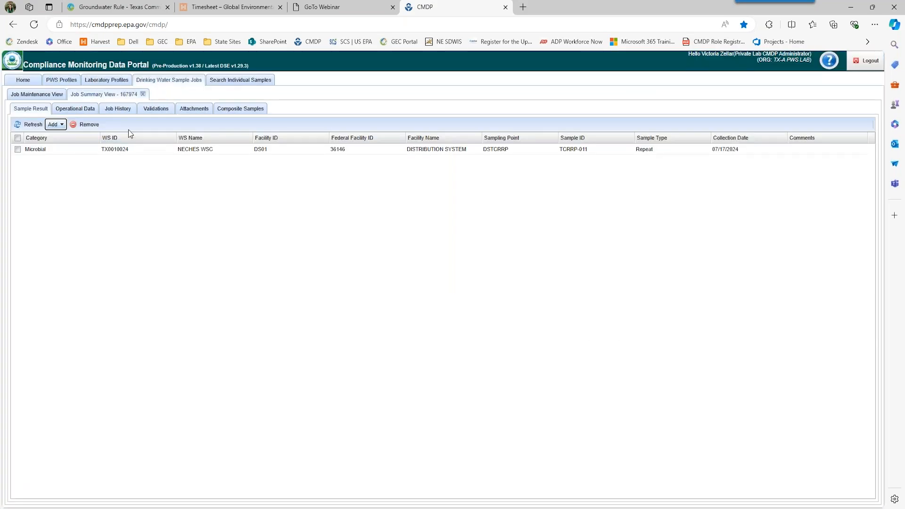
pyautogui.click(150, 112)
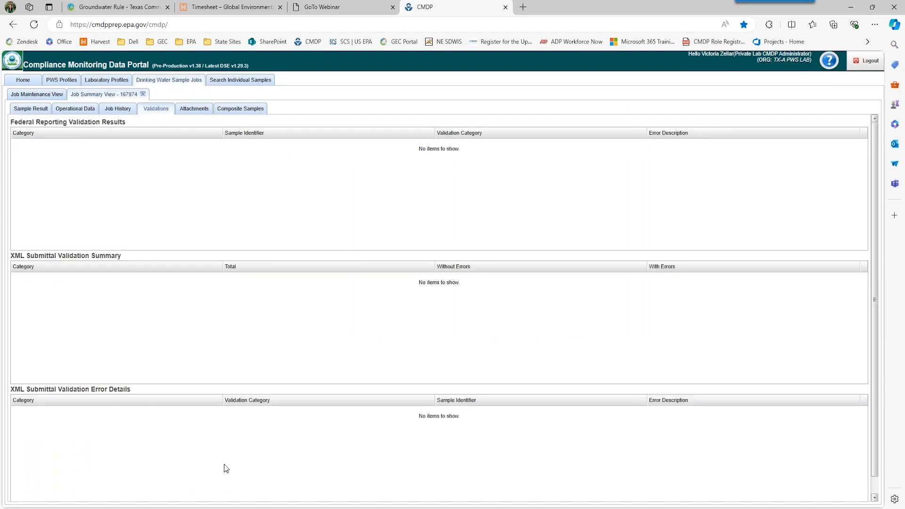
# - Reopen job 167974 from the job list and start a blank Microbial sample
pyautogui.click(143, 93)
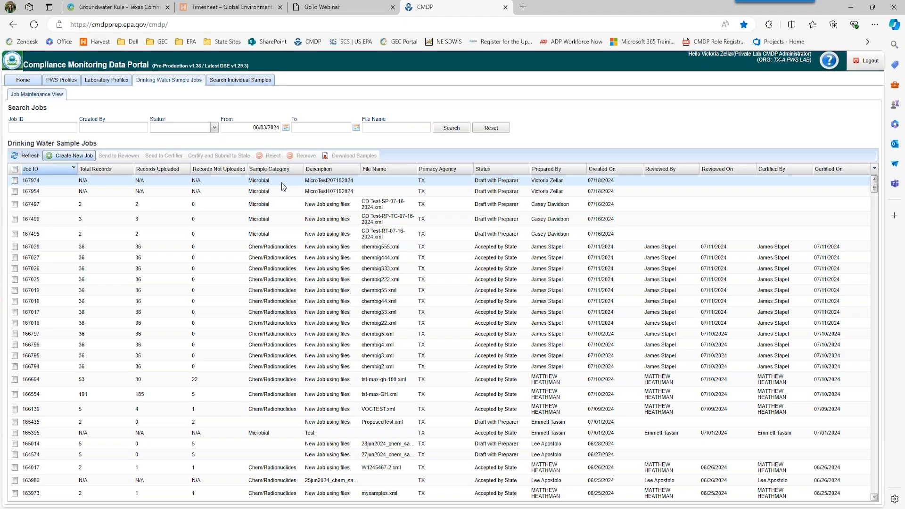
pyautogui.doubleClick(282, 182)
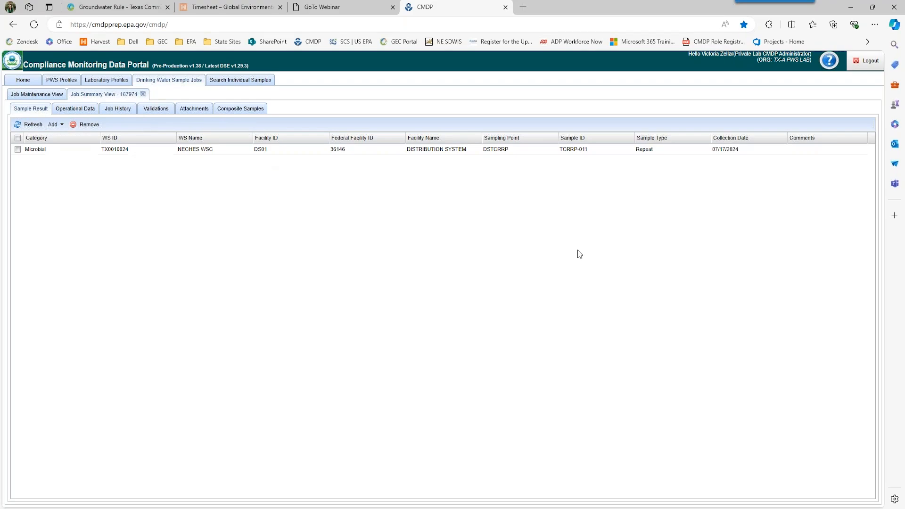
pyautogui.click(56, 126)
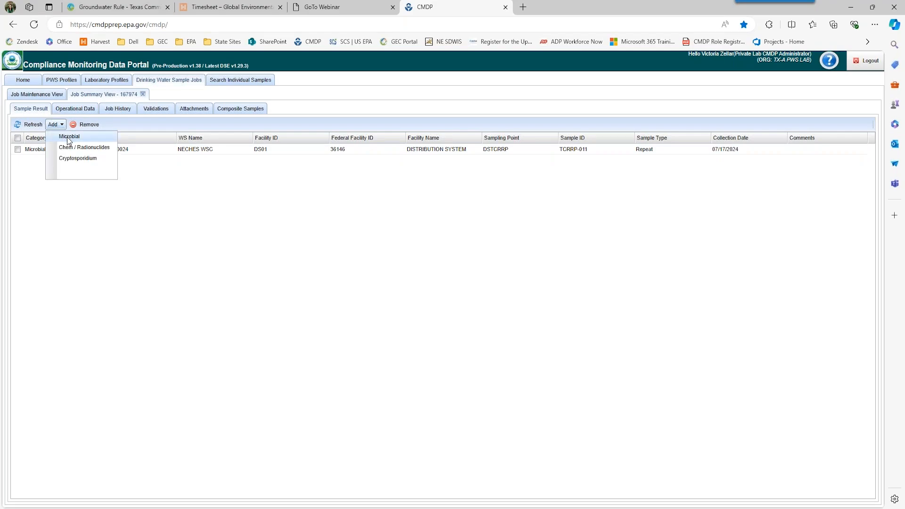
pyautogui.click(69, 138)
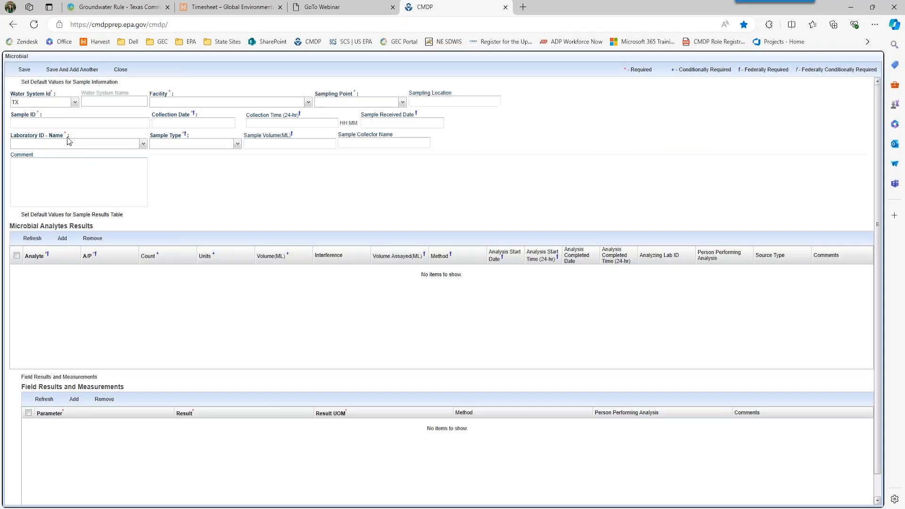
# - Set water system NECHES WSC, facility G0010024A, sampling point TSM and location 'Well Tap'
pyautogui.click(74, 104)
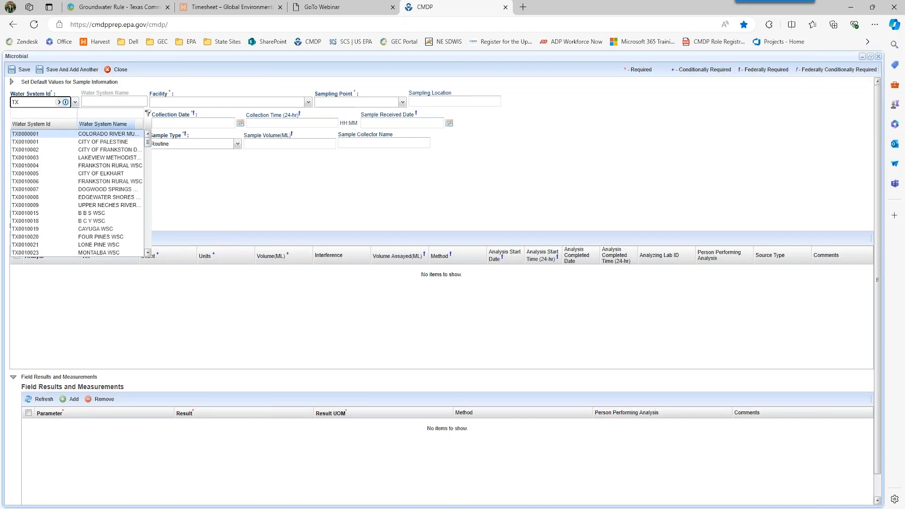
pyautogui.scroll(-3, 94, 198)
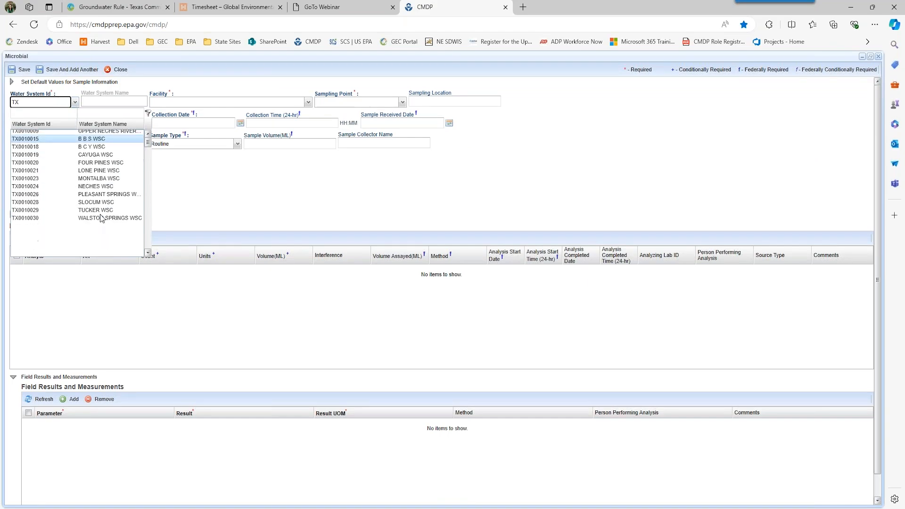
pyautogui.click(99, 190)
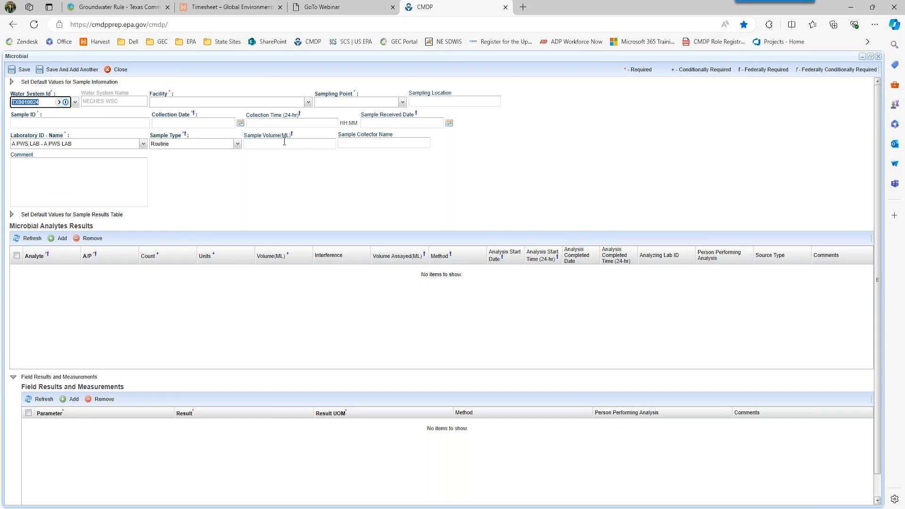
pyautogui.click(308, 102)
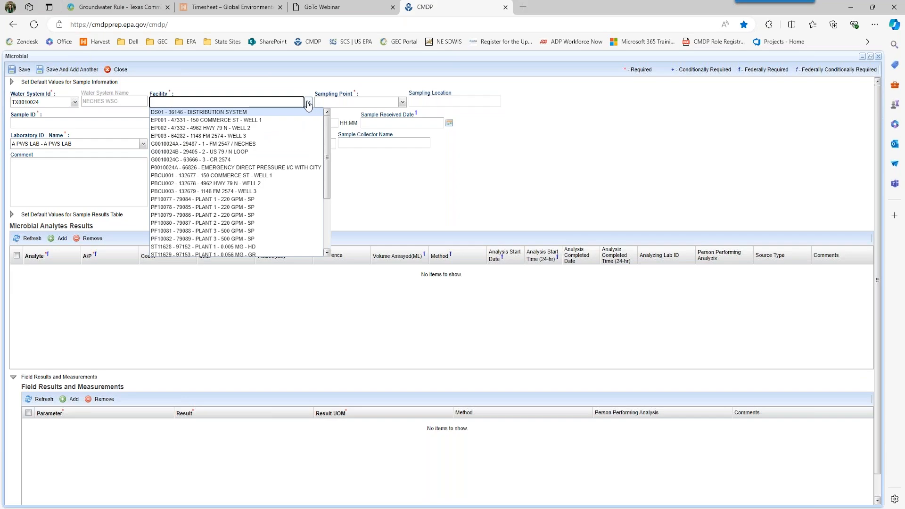
pyautogui.click(264, 144)
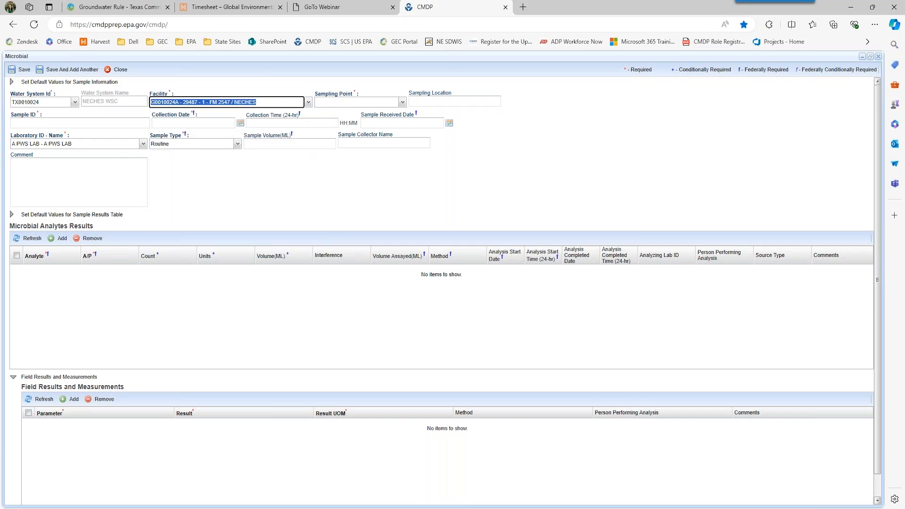
pyautogui.click(402, 102)
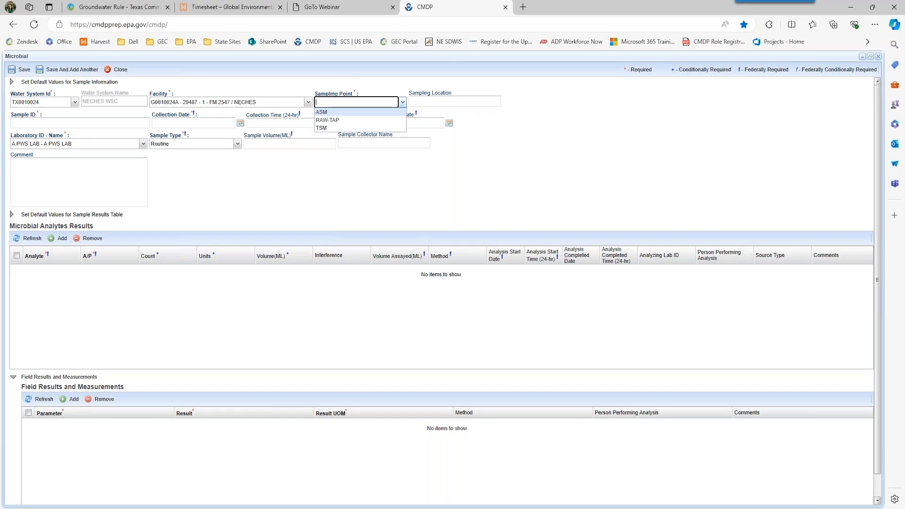
pyautogui.click(374, 130)
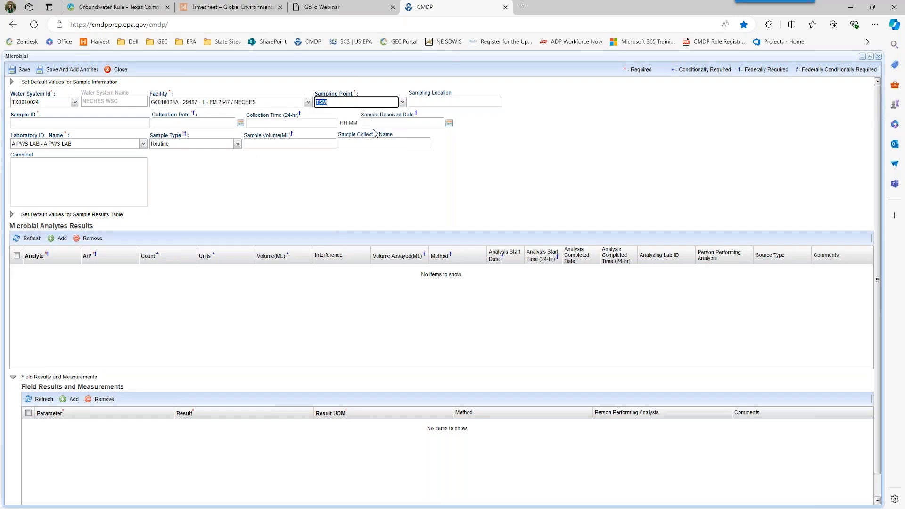
pyautogui.click(431, 104)
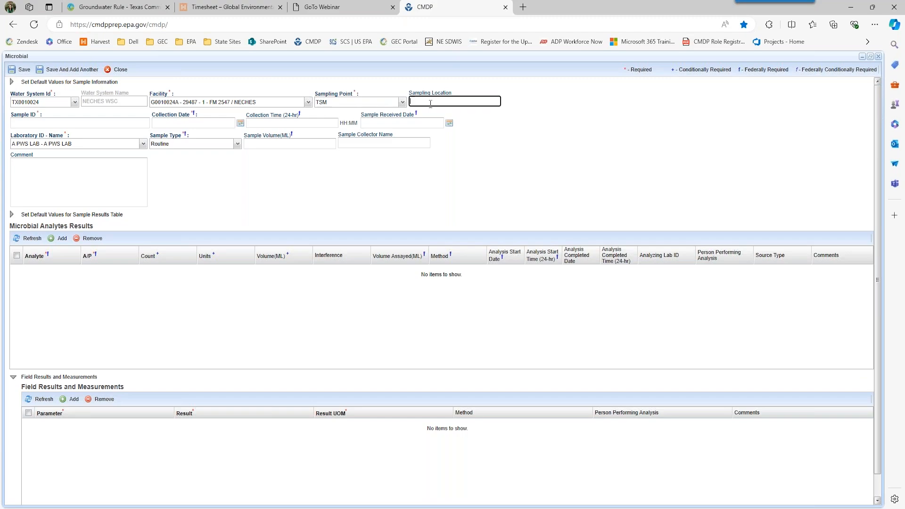
pyautogui.write('Well T')
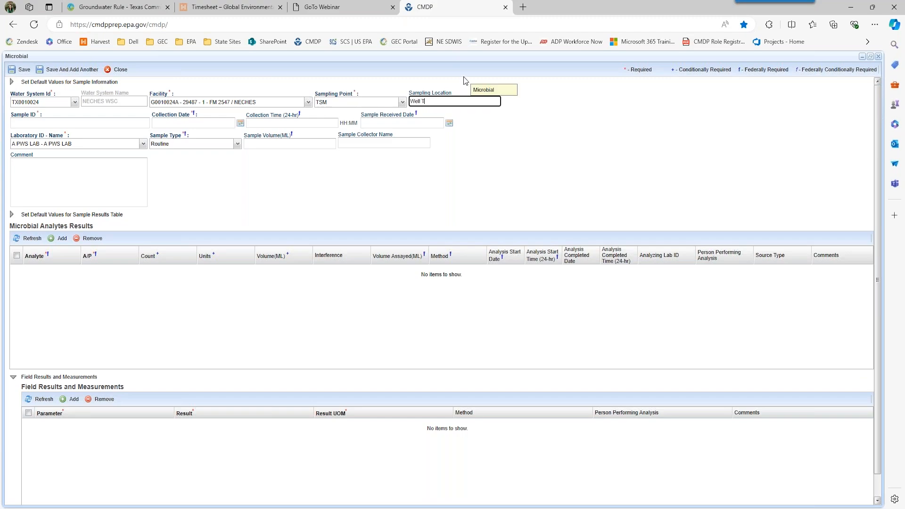
pyautogui.write('ap')
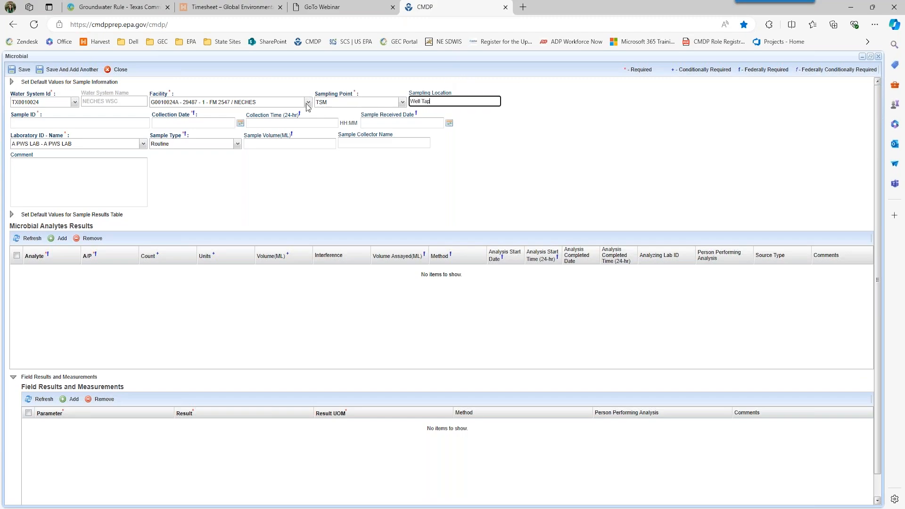
pyautogui.click(127, 124)
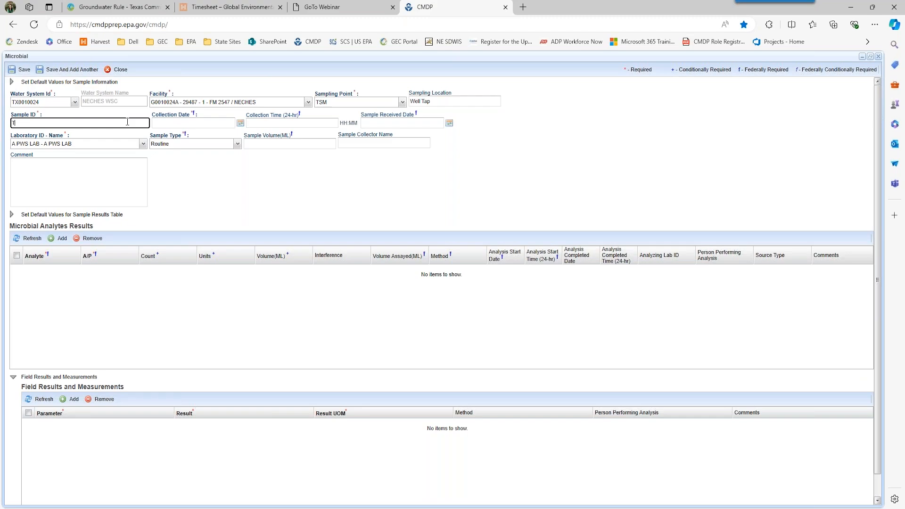
# - Enter sample ID TCTG-011, collected 07/17/2024 at 08:00 and received 07/17/2024
pyautogui.write('G')
pyautogui.press('BackSpace')
pyautogui.write('CTG-011')
pyautogui.press('Tab')
pyautogui.write('07172024')
pyautogui.press('Tab')
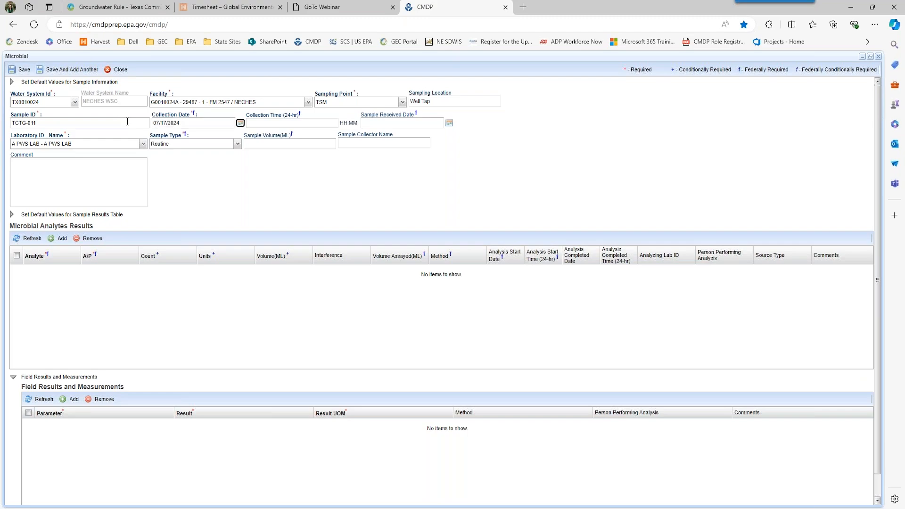
pyautogui.press('Tab')
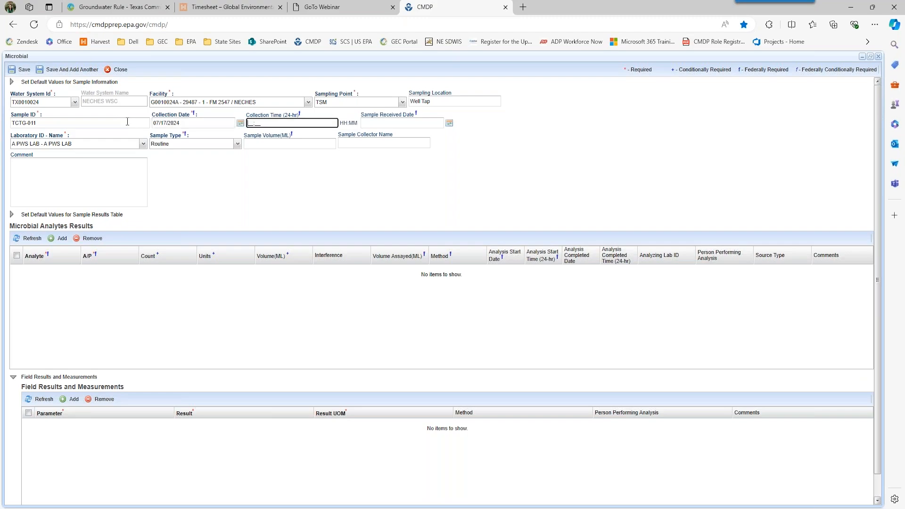
pyautogui.write('08:00')
pyautogui.press('Tab')
pyautogui.write('07/')
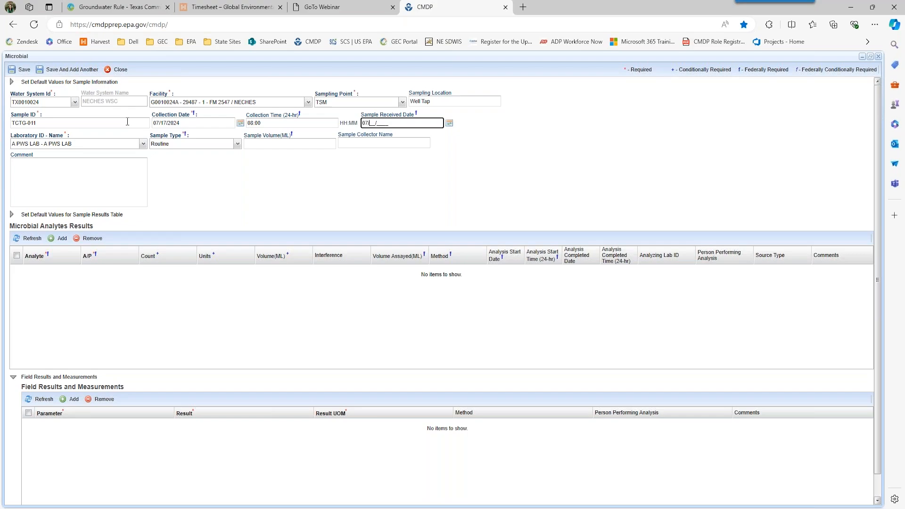
pyautogui.write('17/2024')
pyautogui.press('Tab')
pyautogui.press('Tab')
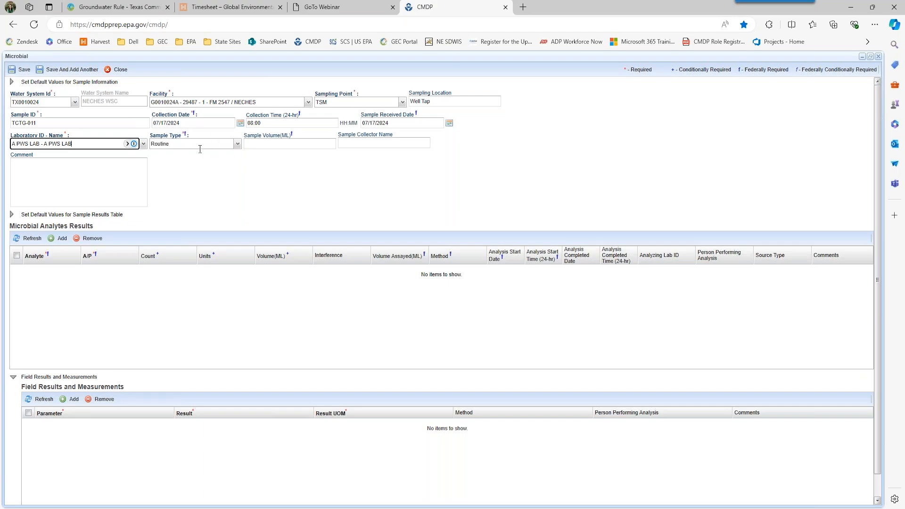
# - Make it a Triggered sample of 100 mL and enter the collector's name, fixing its spelling
pyautogui.click(237, 145)
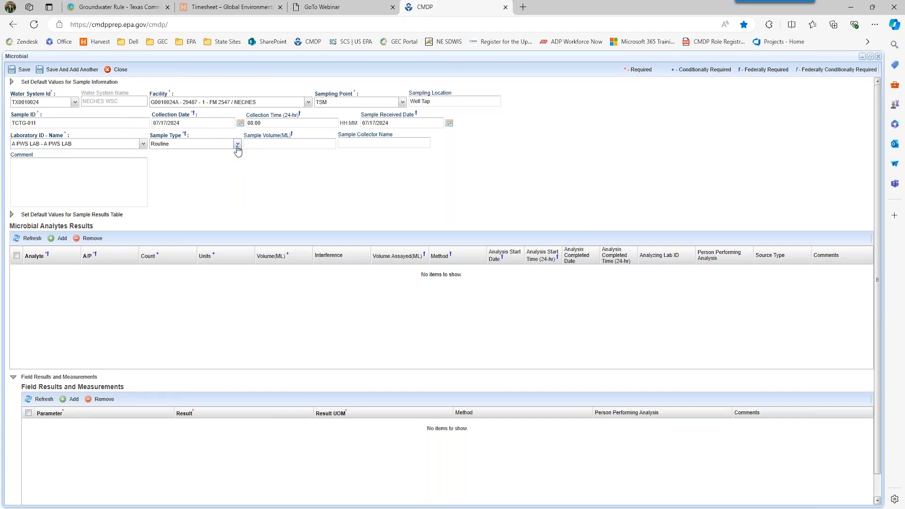
pyautogui.click(216, 172)
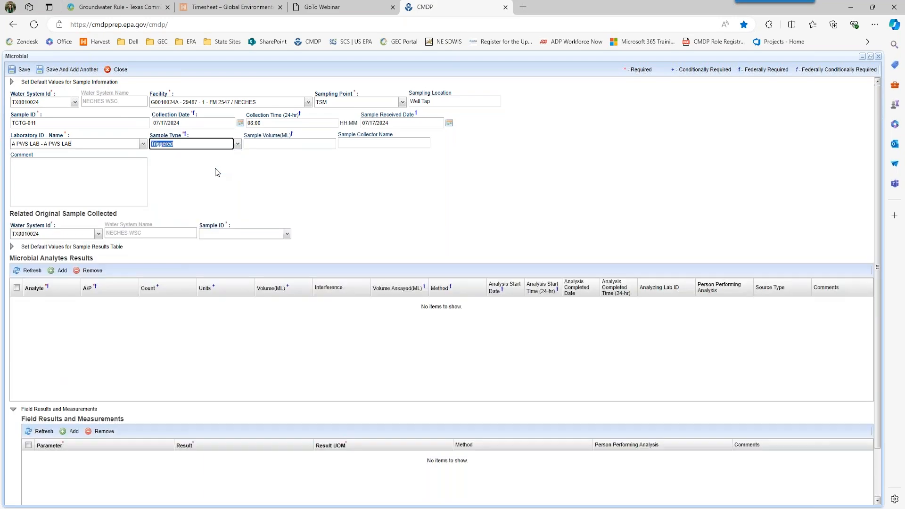
pyautogui.click(299, 144)
pyautogui.write('100')
pyautogui.press('Tab')
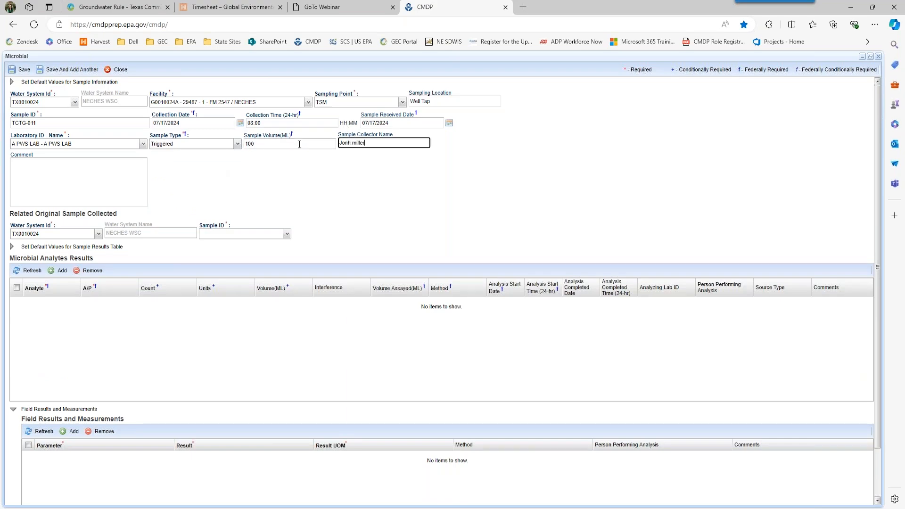
pyautogui.moveTo(365, 144); pyautogui.dragTo(339, 143)
# - Choose TCRRT-011 as the Related Original Sample for triggered sample TCTG-011
pyautogui.click(287, 234)
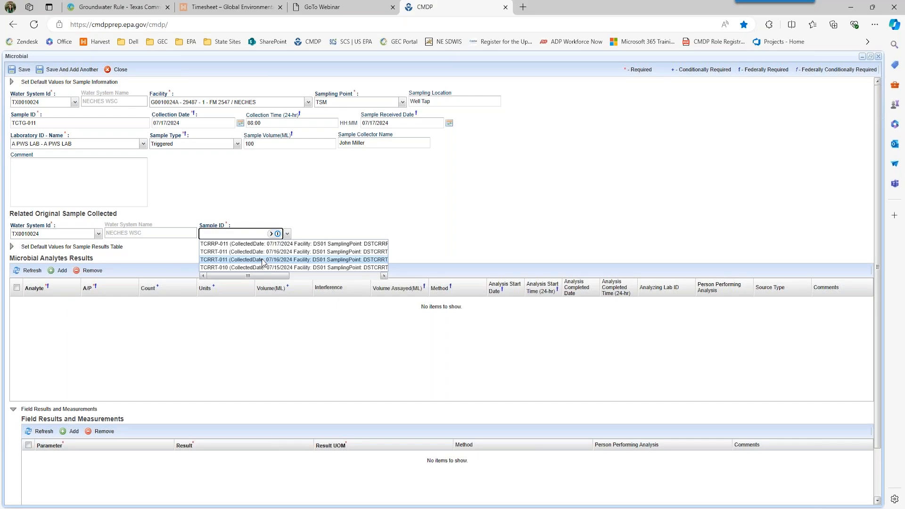
pyautogui.moveTo(252, 274); pyautogui.dragTo(310, 280)
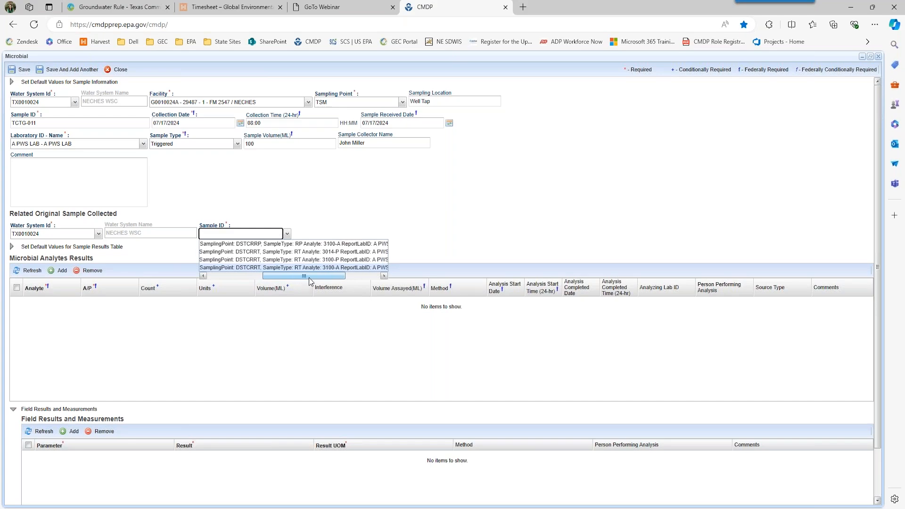
pyautogui.click(313, 253)
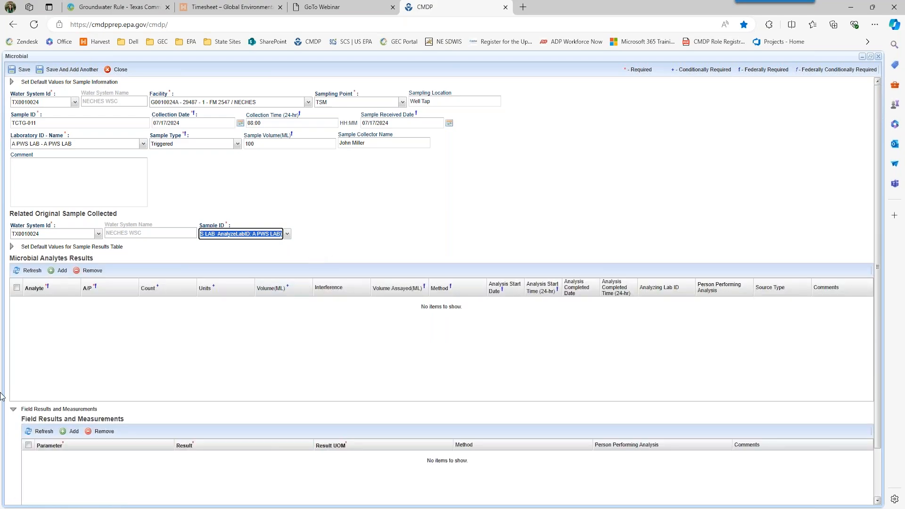
pyautogui.scroll(-2, 64, 355)
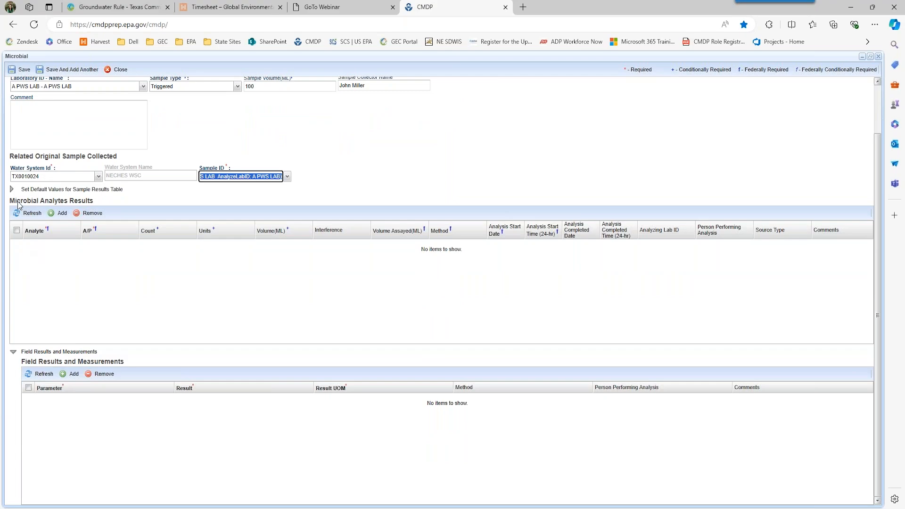
# - Add a 3100 Coliform (TCR) analyte result with 100 mL assayed
pyautogui.click(55, 215)
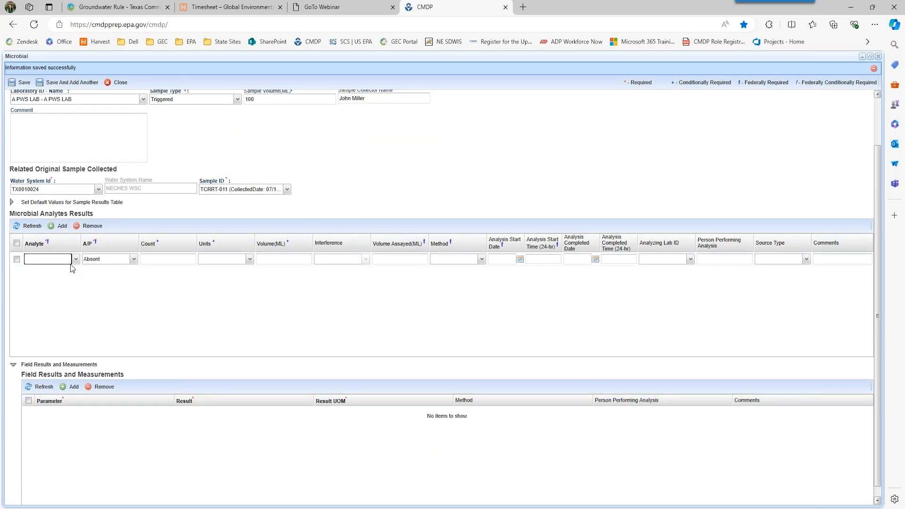
pyautogui.click(75, 260)
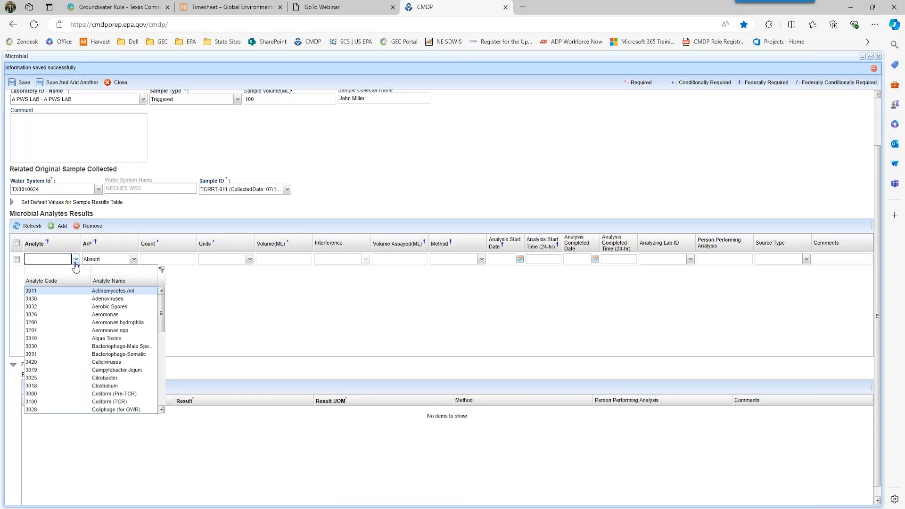
pyautogui.click(99, 401)
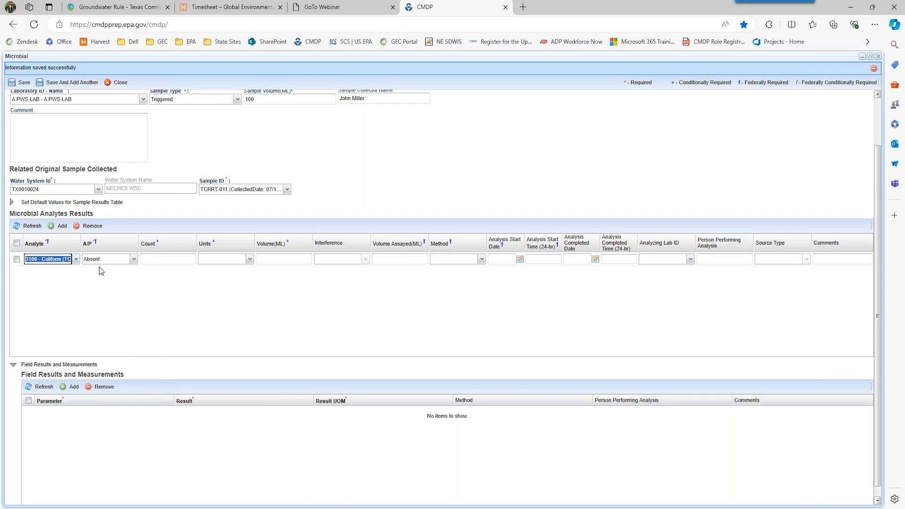
pyautogui.click(398, 259)
pyautogui.write('100')
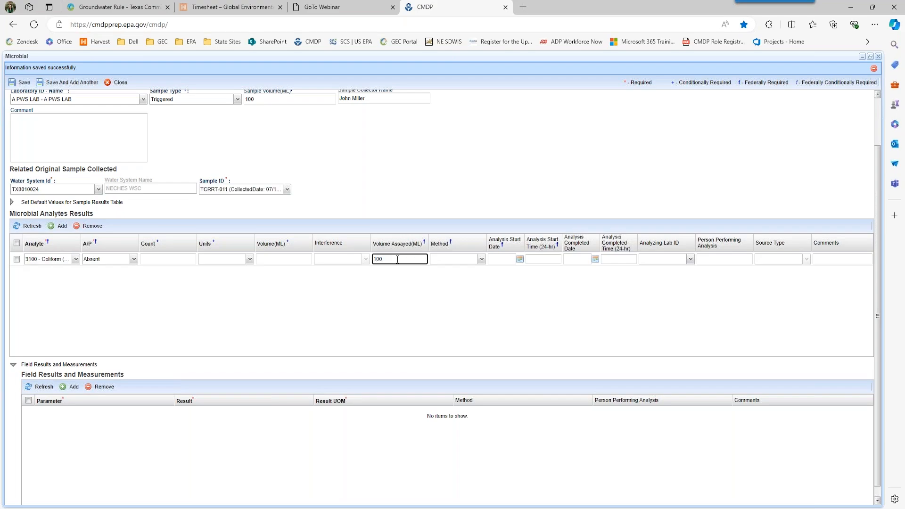
pyautogui.click(533, 190)
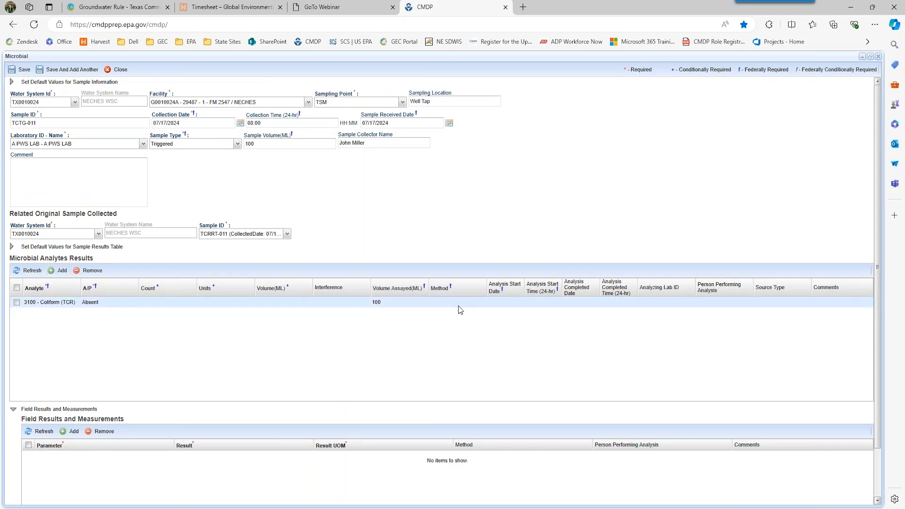
# - Set the coliform method to 9223B-PA Colilert, analysed 07/17/2024 12:00 to 15:00
pyautogui.click(457, 304)
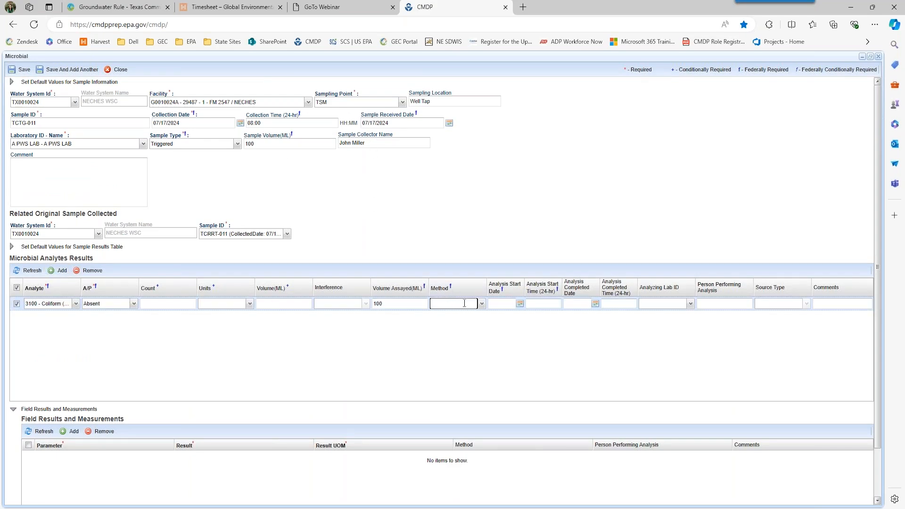
pyautogui.click(481, 304)
pyautogui.click(480, 353)
pyautogui.click(497, 304)
pyautogui.write('07/17/20')
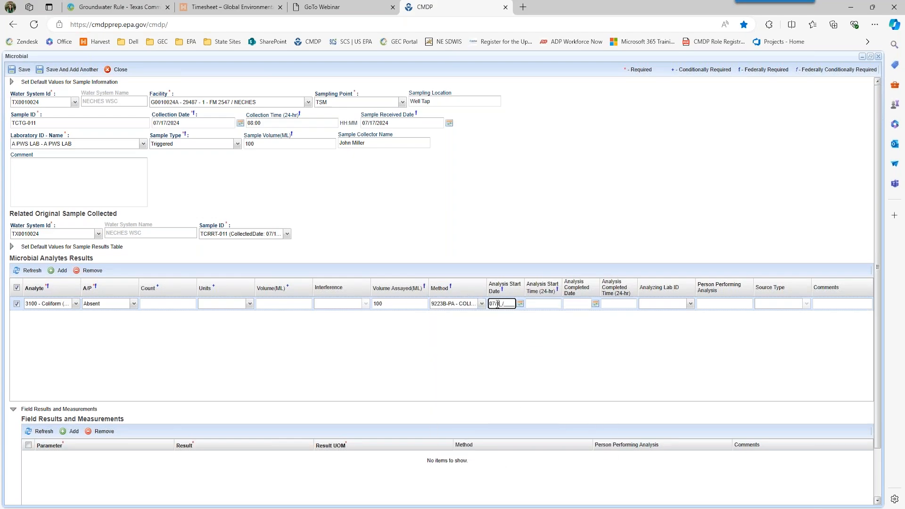
pyautogui.write('24')
pyautogui.press('Tab')
pyautogui.write('12:00')
pyautogui.press('Tab')
pyautogui.write('07172024')
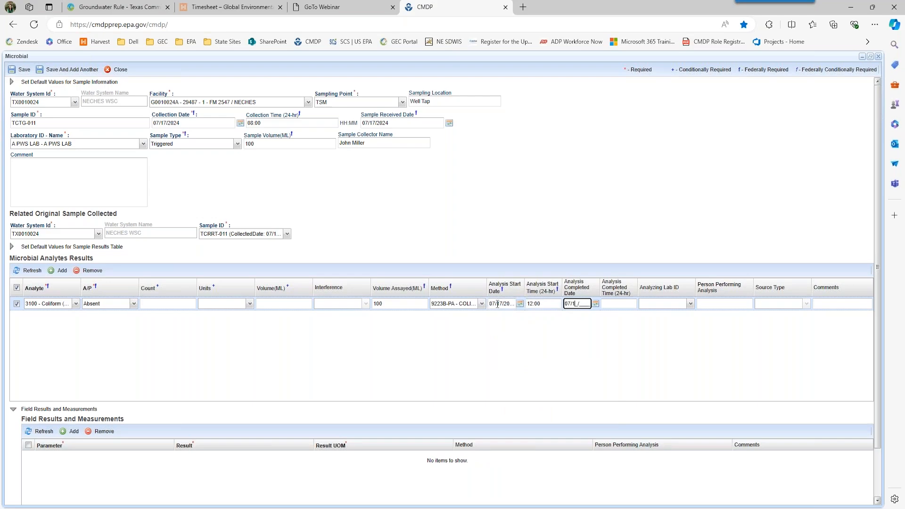
pyautogui.press('Tab')
pyautogui.write('15')
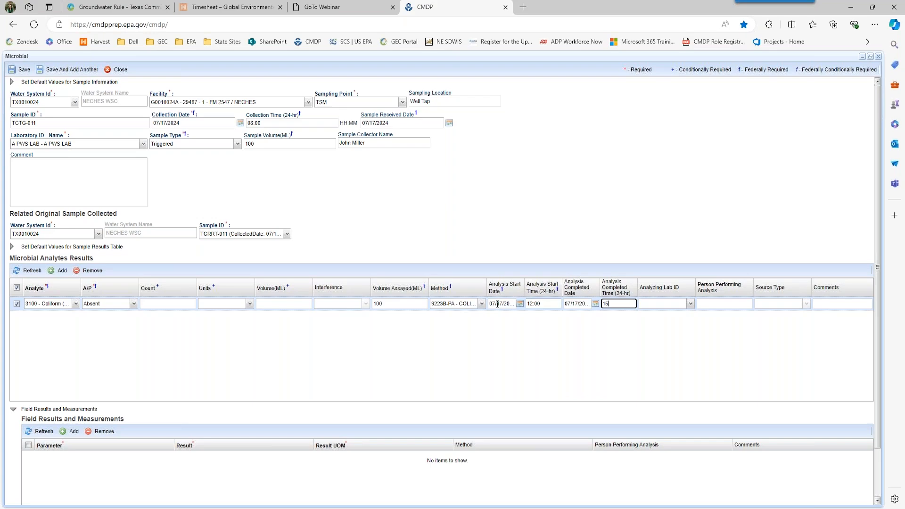
pyautogui.write(':00')
pyautogui.press('Tab')
pyautogui.press('Tab')
pyautogui.click(462, 347)
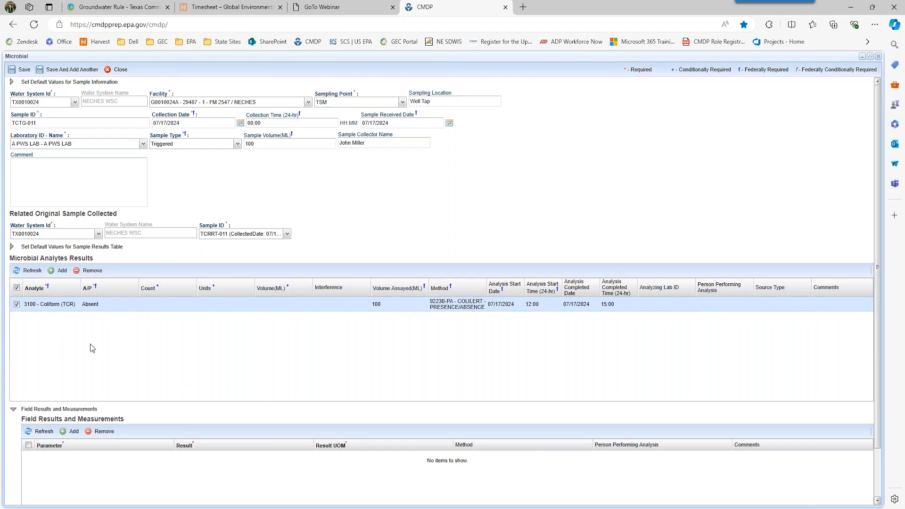
pyautogui.click(57, 272)
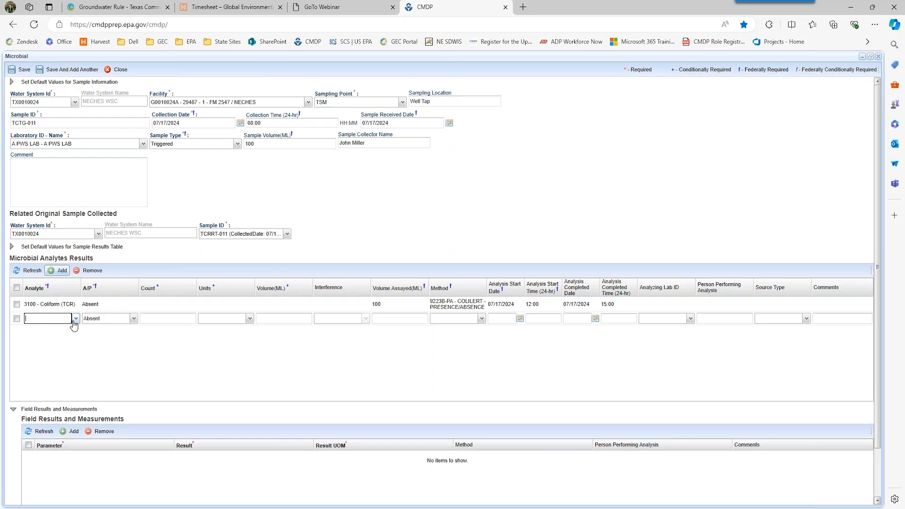
# - Make the new row a 3014 E. Coli result: 100 mL, 9223B-QT Colilert QuantiTray method
pyautogui.click(75, 318)
pyautogui.write('3')
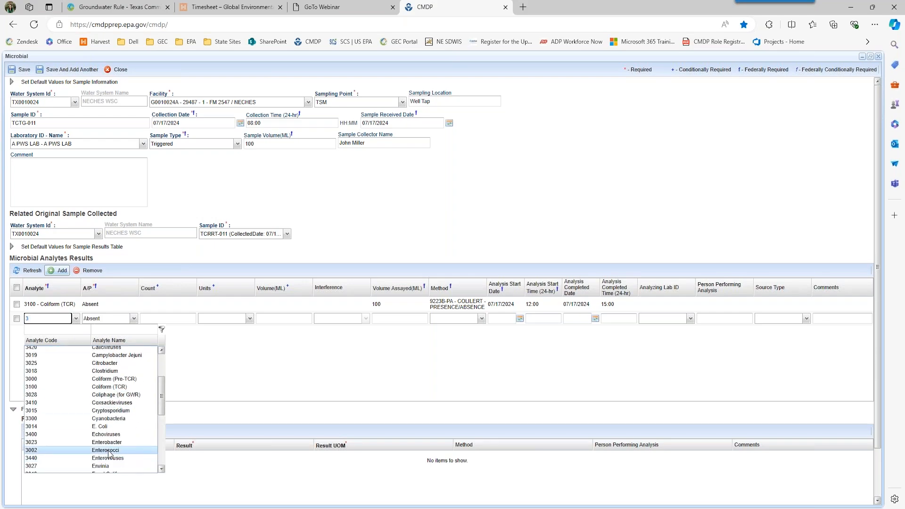
pyautogui.scroll(1, 91, 446)
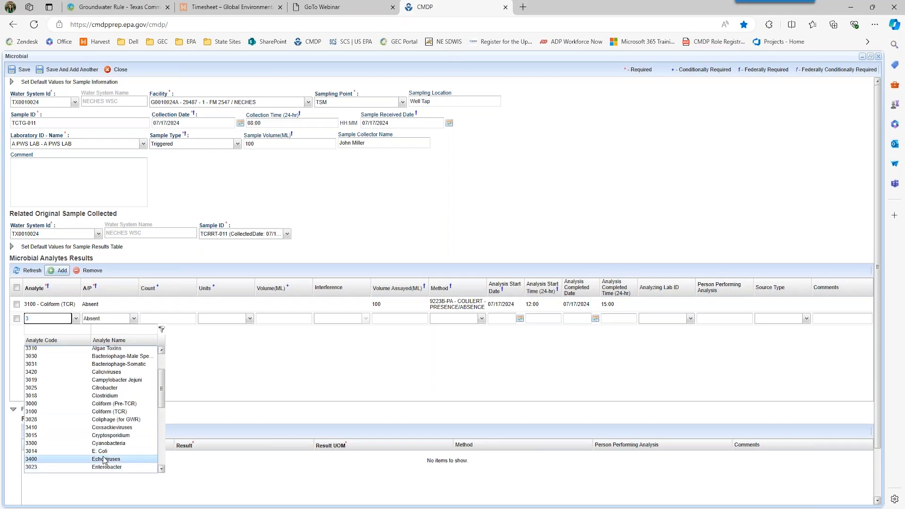
pyautogui.click(104, 452)
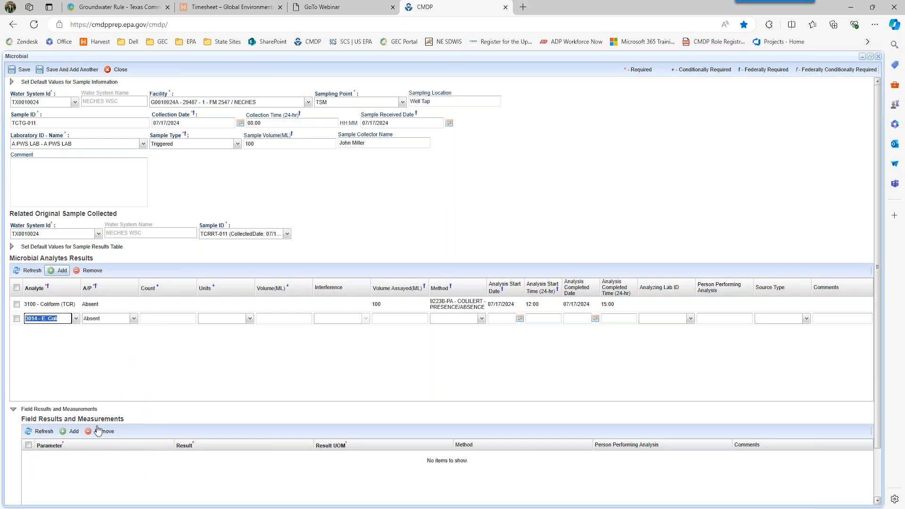
pyautogui.click(376, 319)
pyautogui.write('100')
pyautogui.press('Tab')
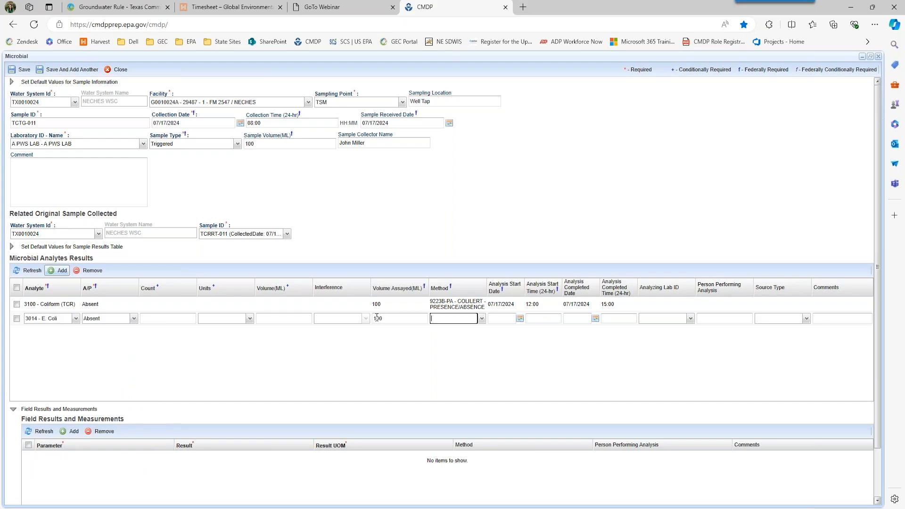
pyautogui.click(481, 319)
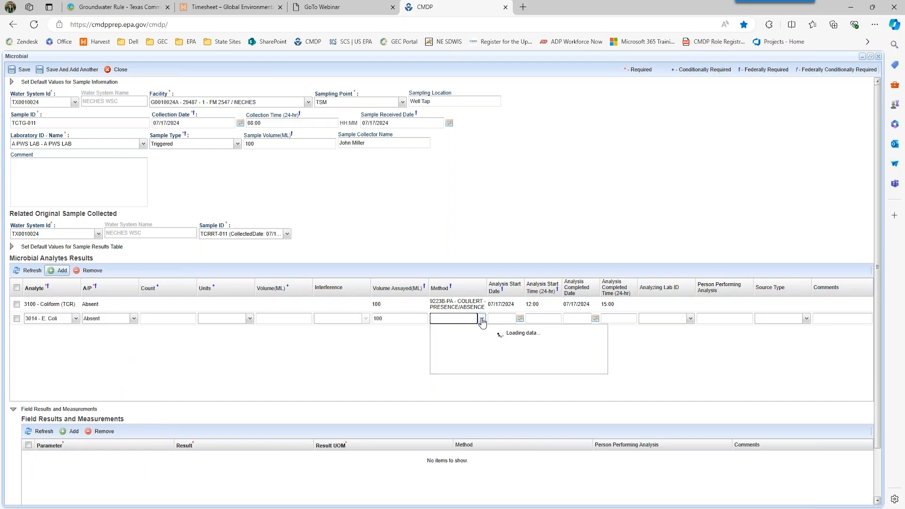
pyautogui.click(471, 383)
# - Enter E. Coli analysis start 07/17/2024 12:00 and completion 07/17/2024 15:00
pyautogui.click(500, 319)
pyautogui.write('0')
pyautogui.write('172024')
pyautogui.press('Tab')
pyautogui.write('12:00')
pyautogui.press('Tab')
pyautogui.write('07172024')
pyautogui.press('Tab')
pyautogui.write('1500')
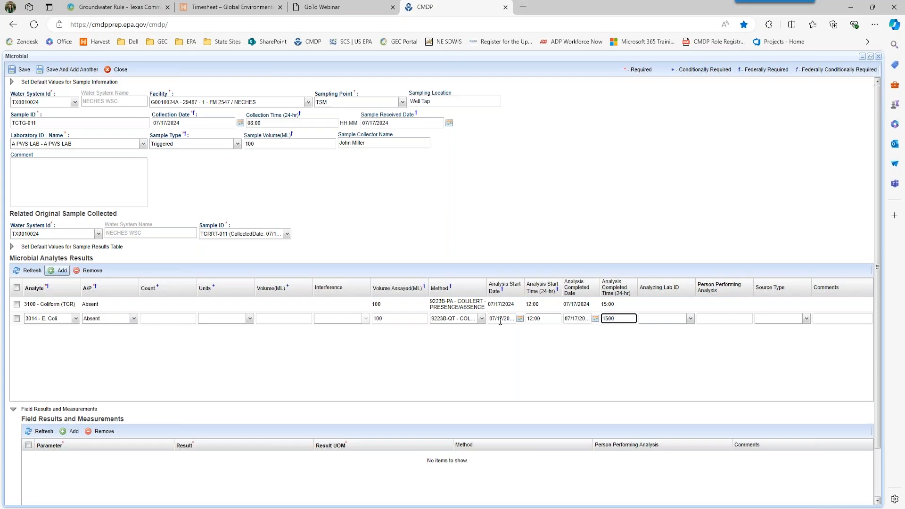
pyautogui.click(223, 353)
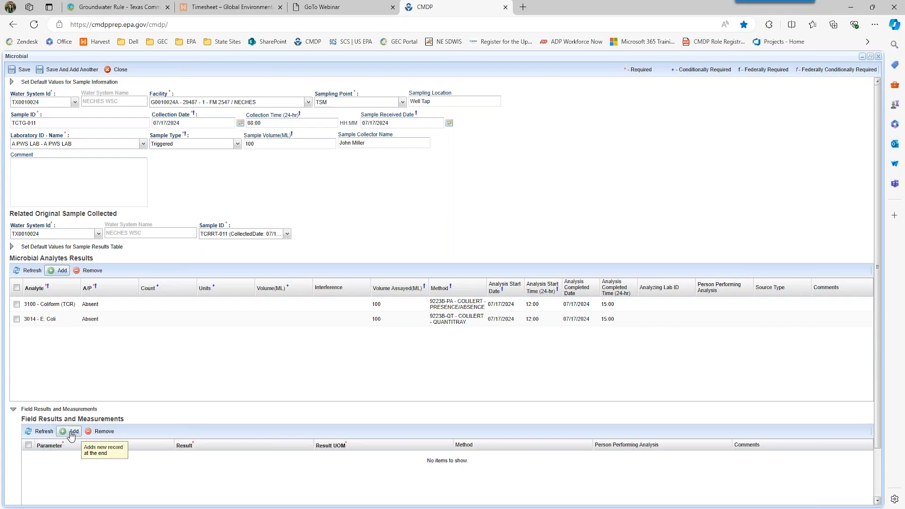
# - Add a FreeChlorineResidual field result of 0.002 mg/l
pyautogui.scroll(-1, 72, 460)
pyautogui.click(71, 406)
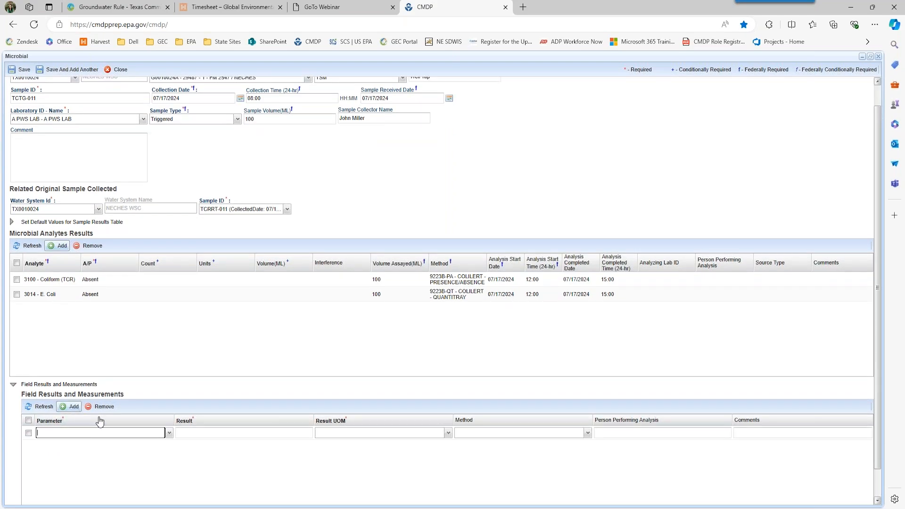
pyautogui.click(170, 433)
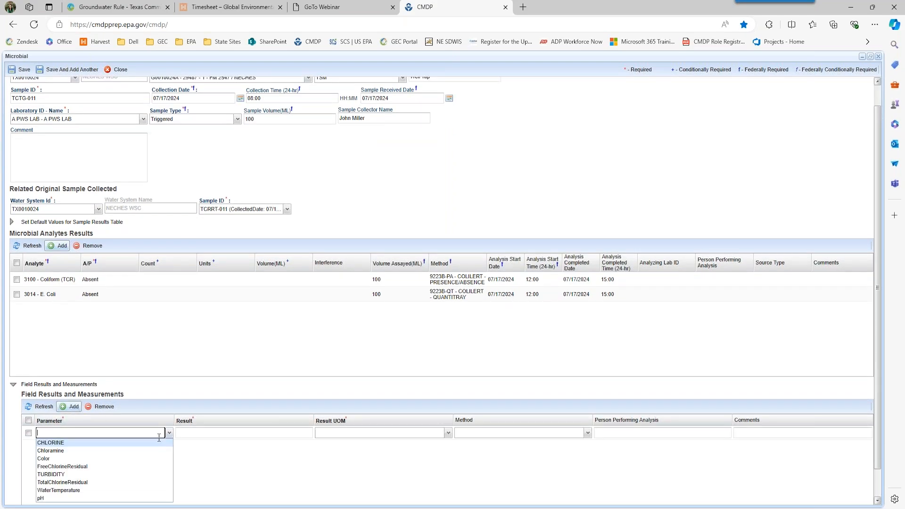
pyautogui.click(126, 467)
pyautogui.click(195, 432)
pyautogui.write('0.002')
pyautogui.press('Tab')
pyautogui.click(451, 434)
pyautogui.click(404, 442)
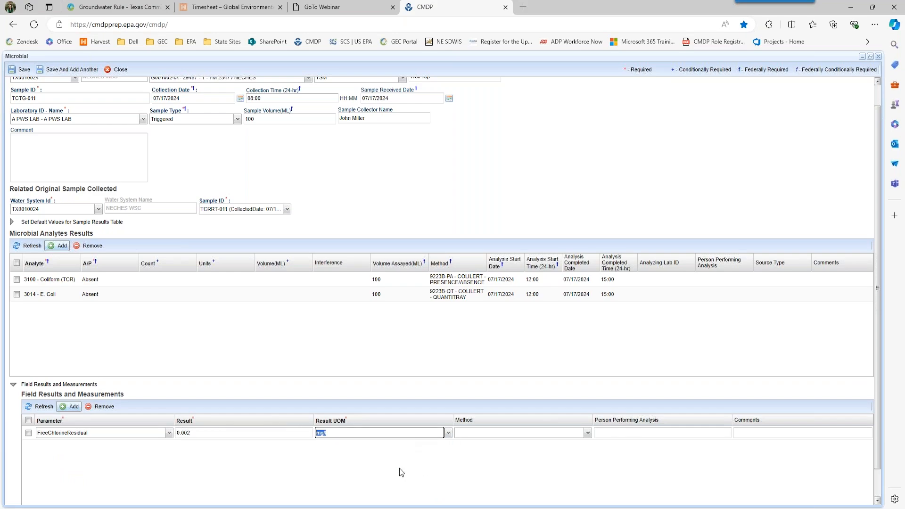
pyautogui.click(399, 469)
# - Save triggered sample TCTG-011 and close its form
pyautogui.scroll(2, 311, 364)
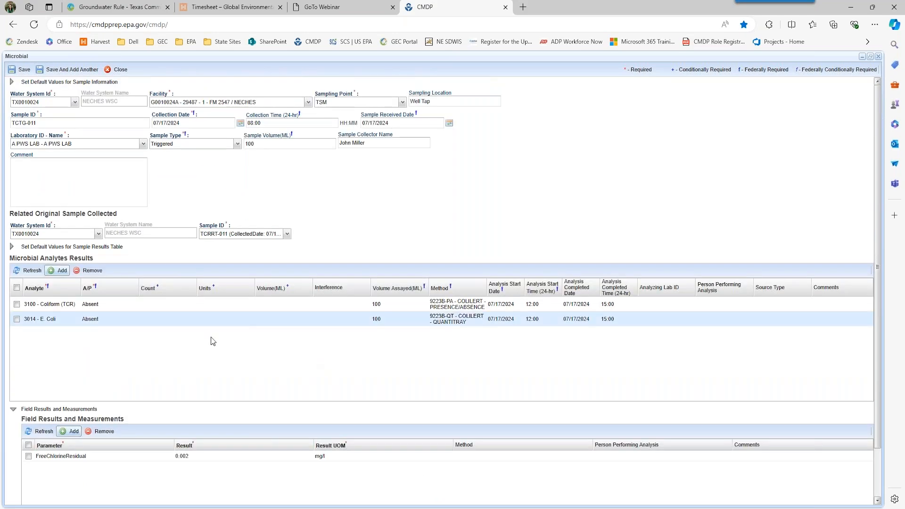
pyautogui.click(15, 75)
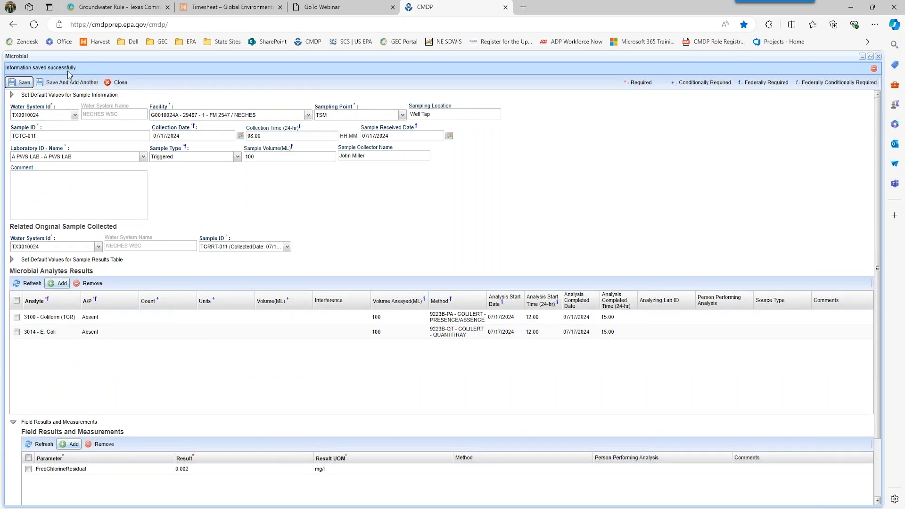
pyautogui.click(116, 86)
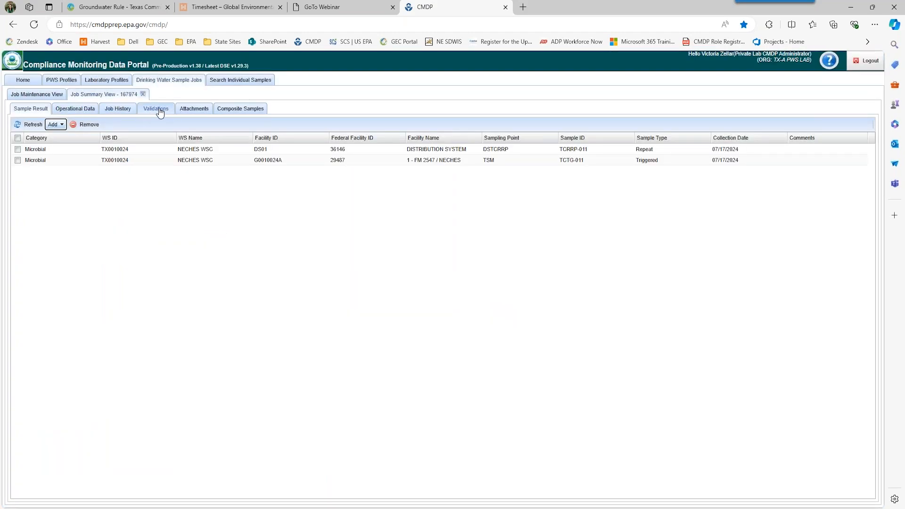
# - Check job 167974's validations, return to its sample list, and bring up the Add sample choices
pyautogui.click(158, 110)
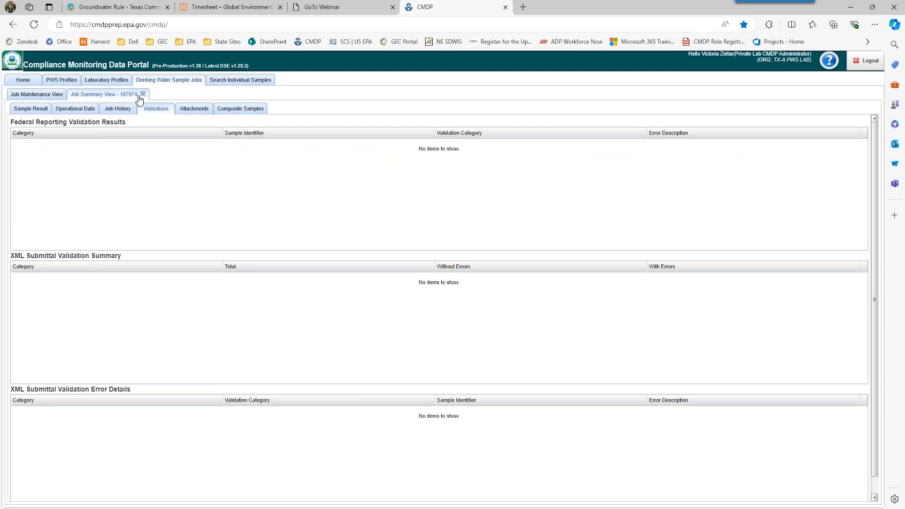
pyautogui.click(35, 112)
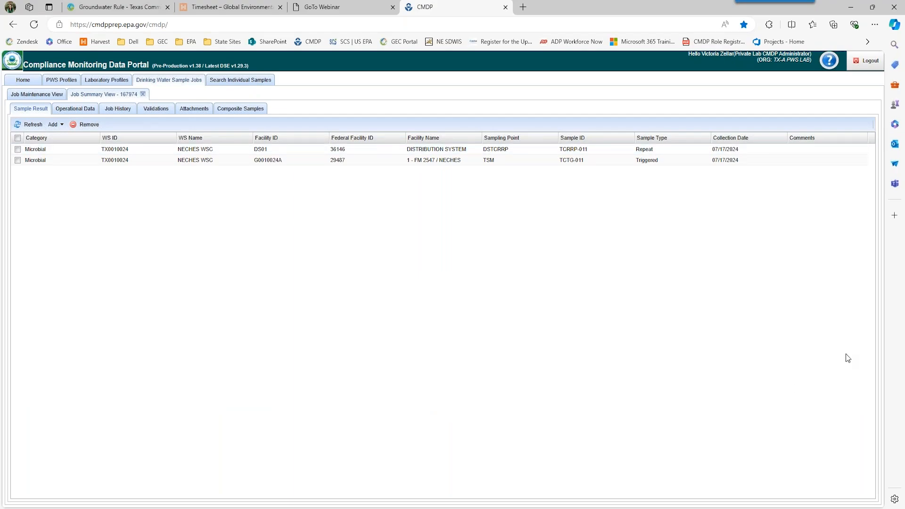
pyautogui.click(54, 124)
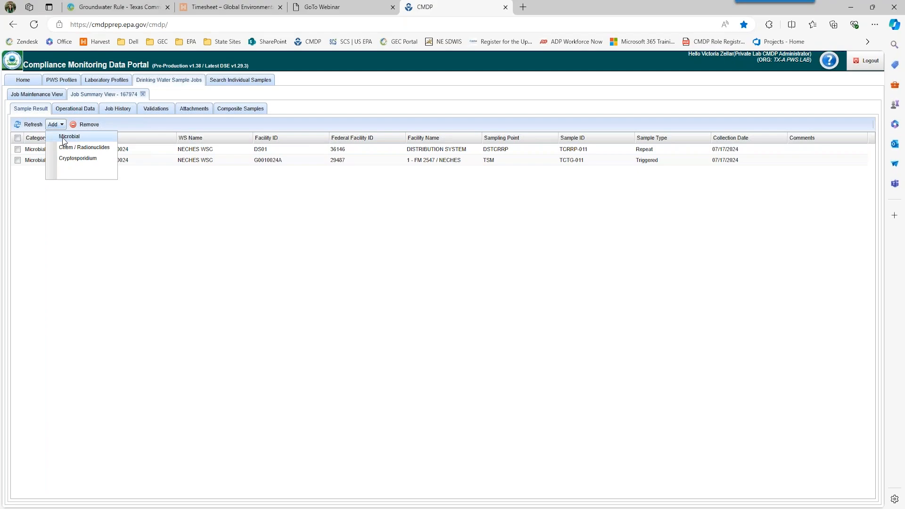
# - Start a new Microbial sample with water system TX0010008 EDGEWATER SHORES and facility DS01
pyautogui.click(64, 138)
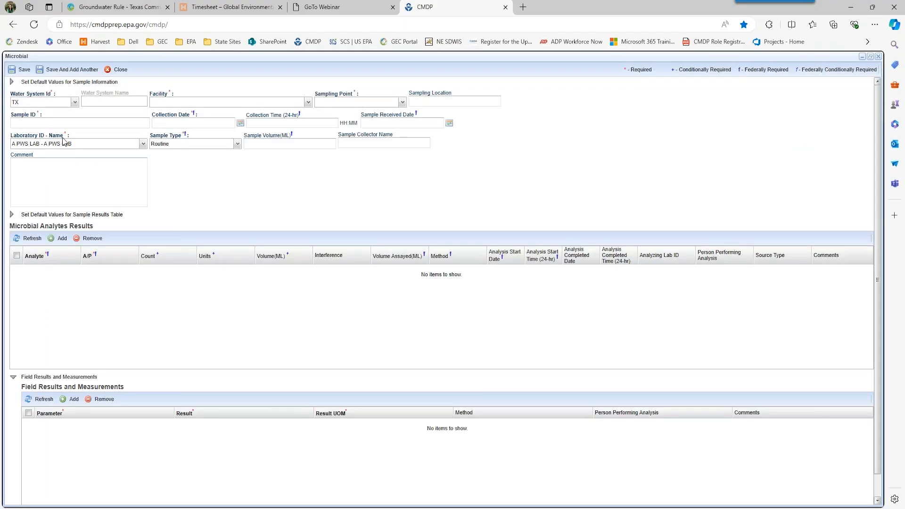
pyautogui.click(75, 103)
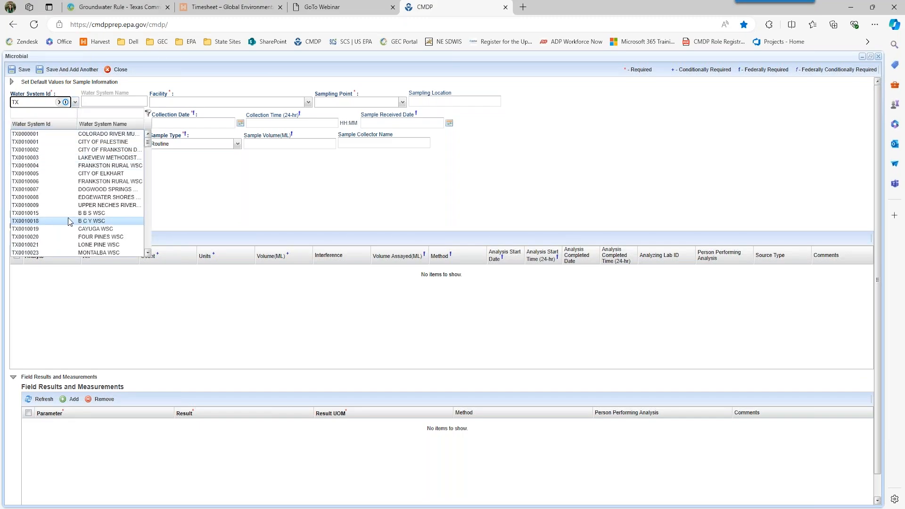
pyautogui.click(70, 197)
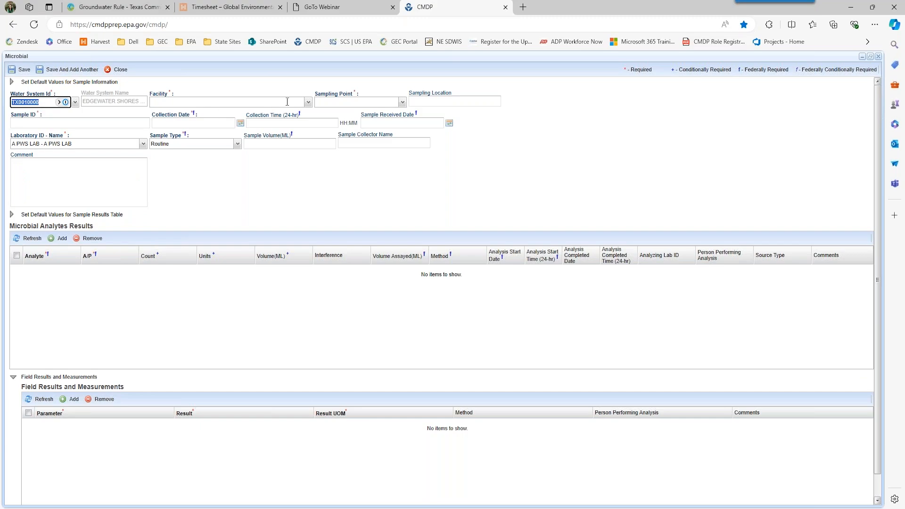
pyautogui.click(308, 102)
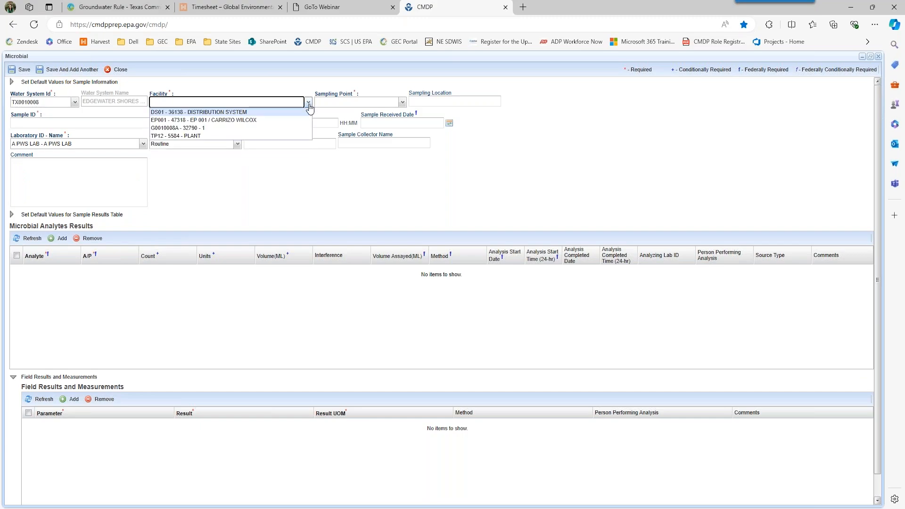
pyautogui.click(283, 112)
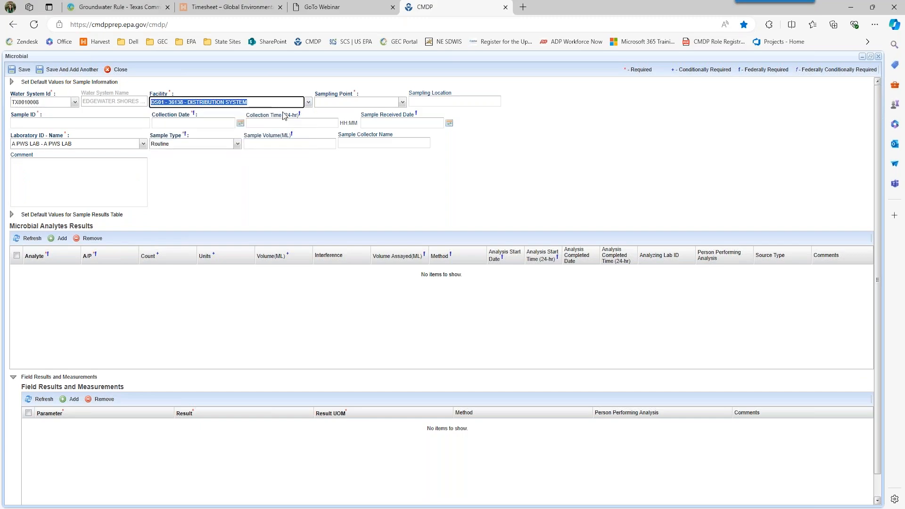
pyautogui.click(402, 103)
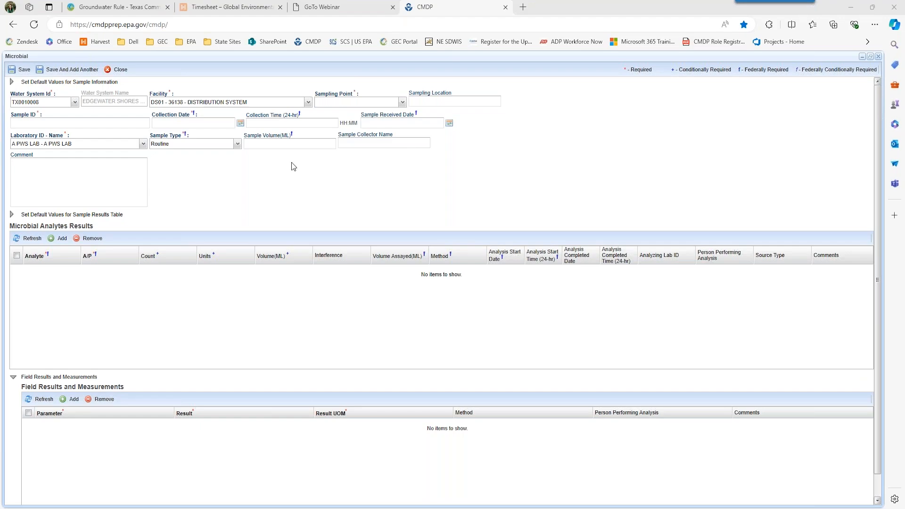
# - Switch the water system to TX0100082, ROCKY POINT RETREAT
pyautogui.click(75, 104)
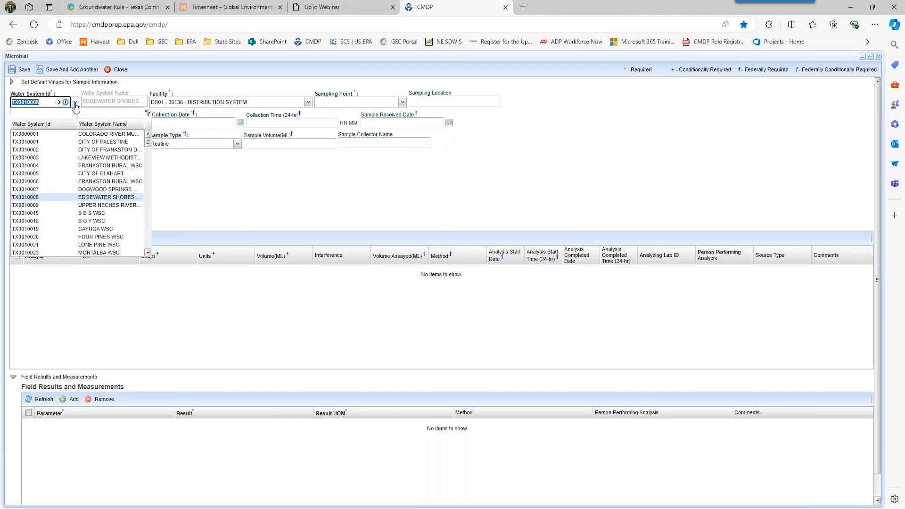
pyautogui.scroll(-4, 46, 205)
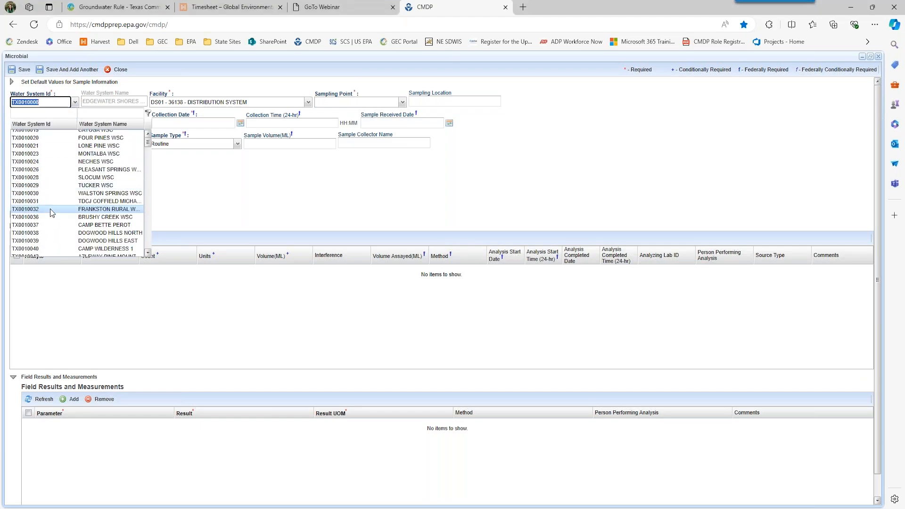
pyautogui.scroll(-5, 52, 211)
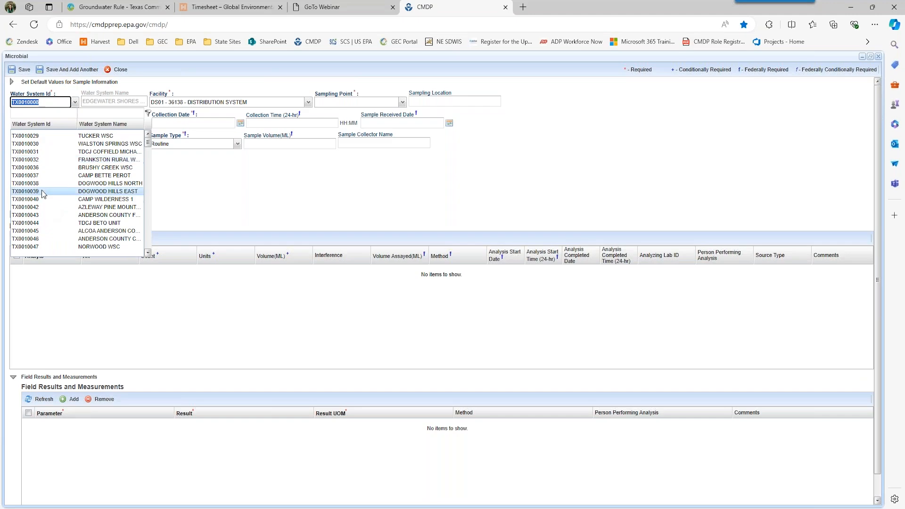
pyautogui.scroll(-4, 56, 222)
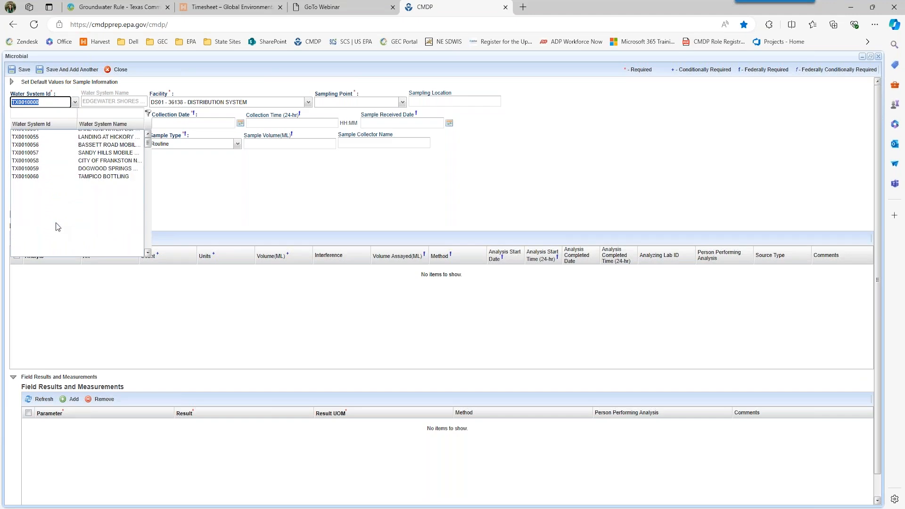
pyautogui.scroll(-1, 56, 223)
pyautogui.scroll(2, 57, 220)
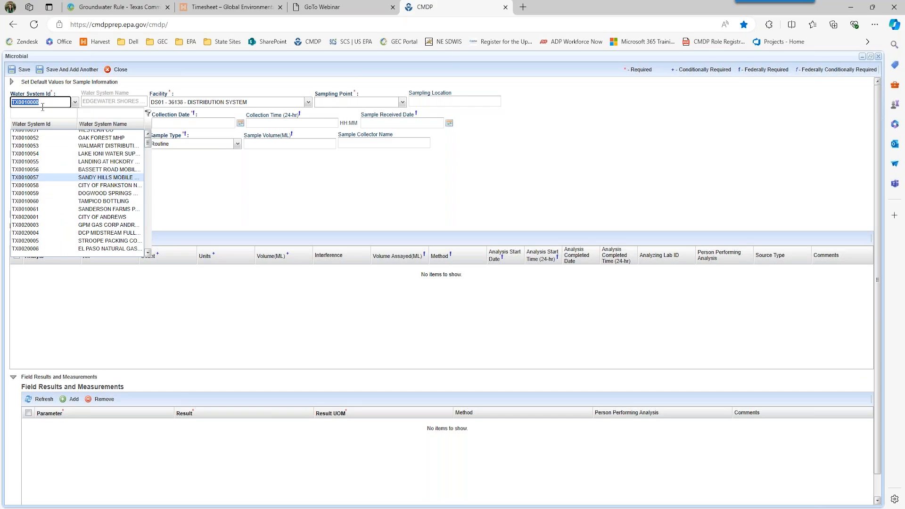
pyautogui.write('01')
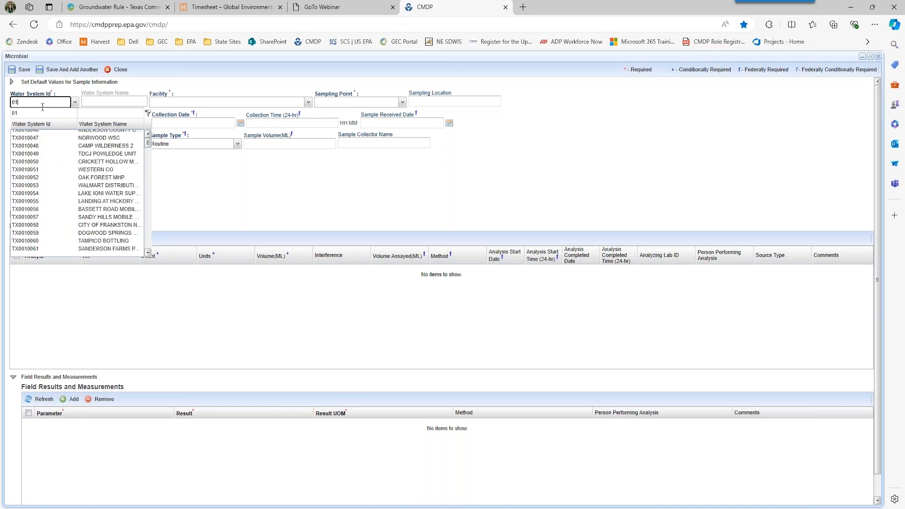
pyautogui.write('00082')
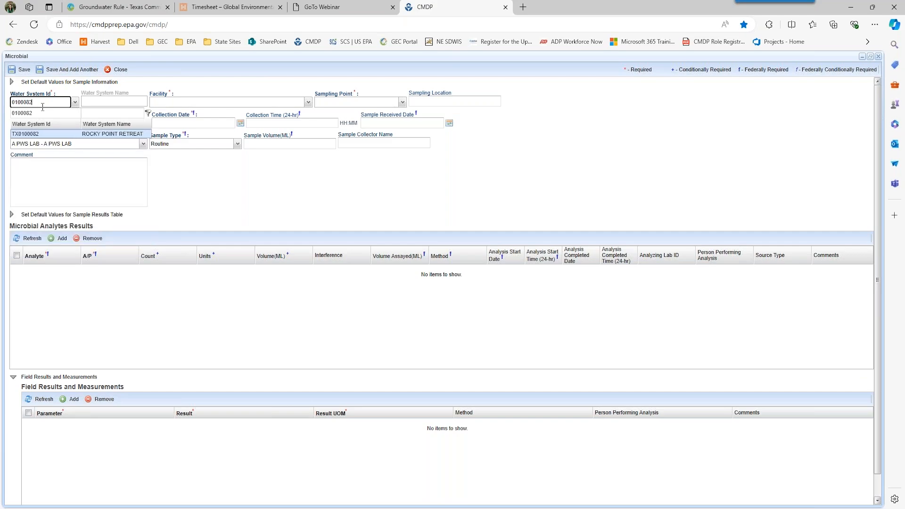
pyautogui.press('Tab')
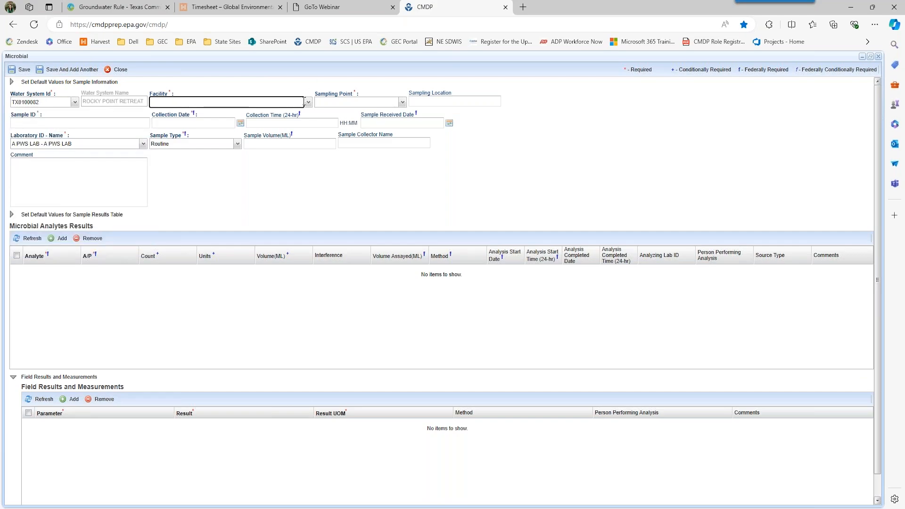
# - Set facility DS01 - 47280, sampling point DSTCRSP and location 'Outside Hose'
pyautogui.click(308, 103)
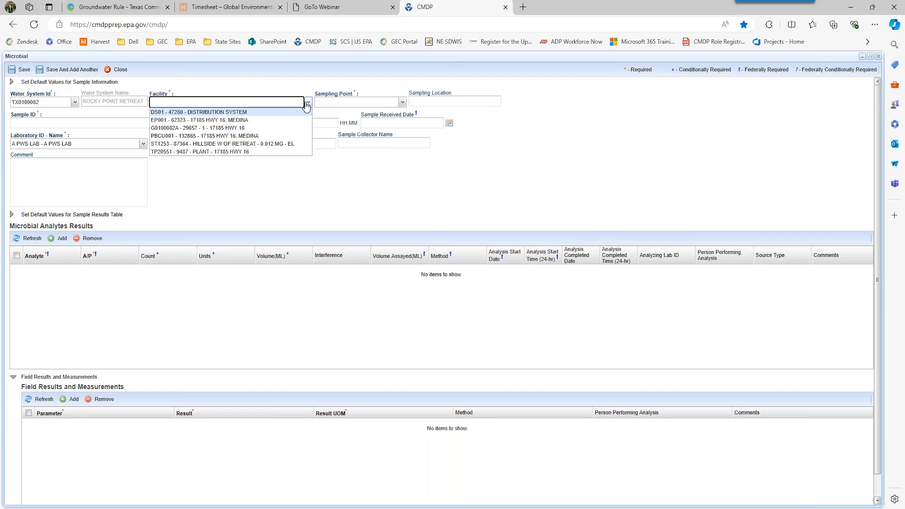
pyautogui.click(289, 113)
pyautogui.click(398, 102)
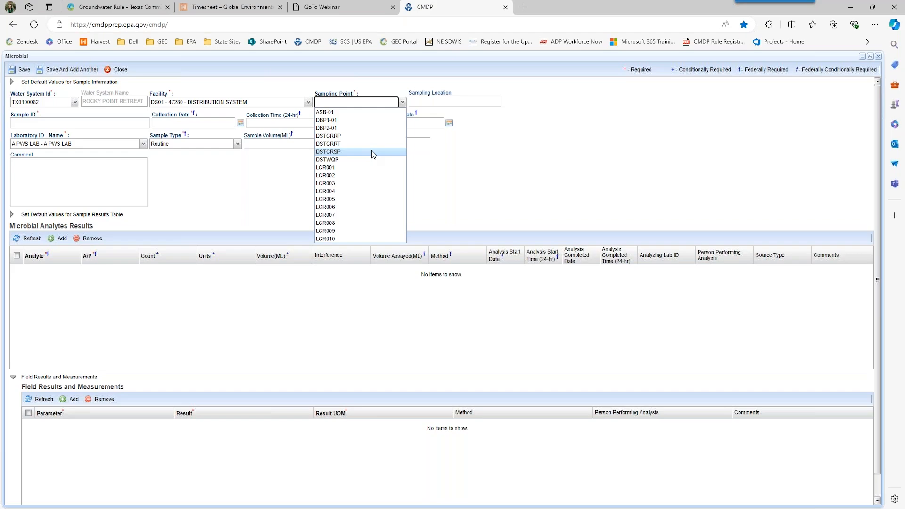
pyautogui.click(371, 151)
pyautogui.click(425, 101)
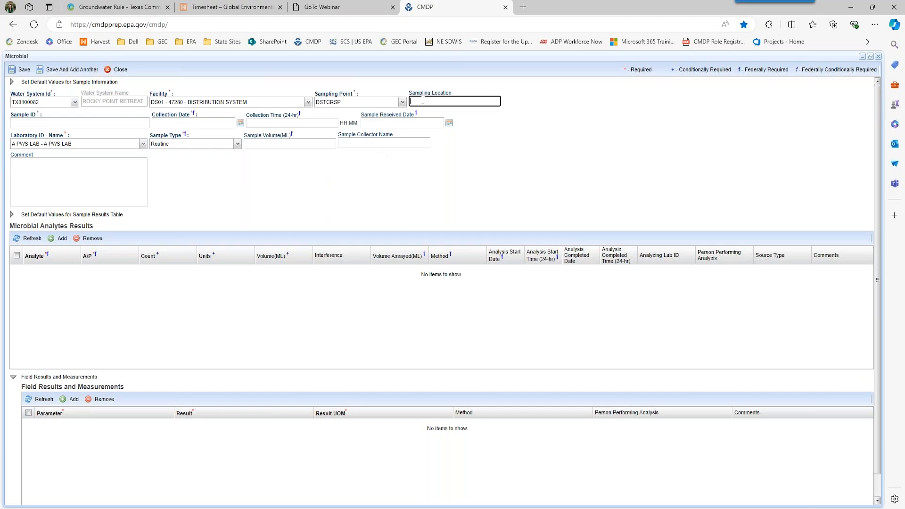
pyautogui.write('Outside Hose')
# - Enter sample ID TCRSP-011, collected 07/16/2024 08:00, received 07/16/2024
pyautogui.click(89, 123)
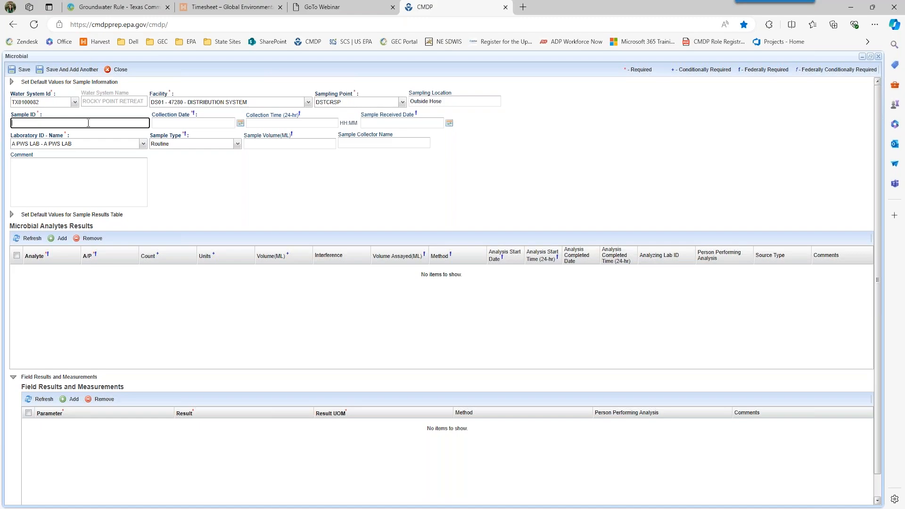
pyautogui.write('TCRSP-011')
pyautogui.press('Tab')
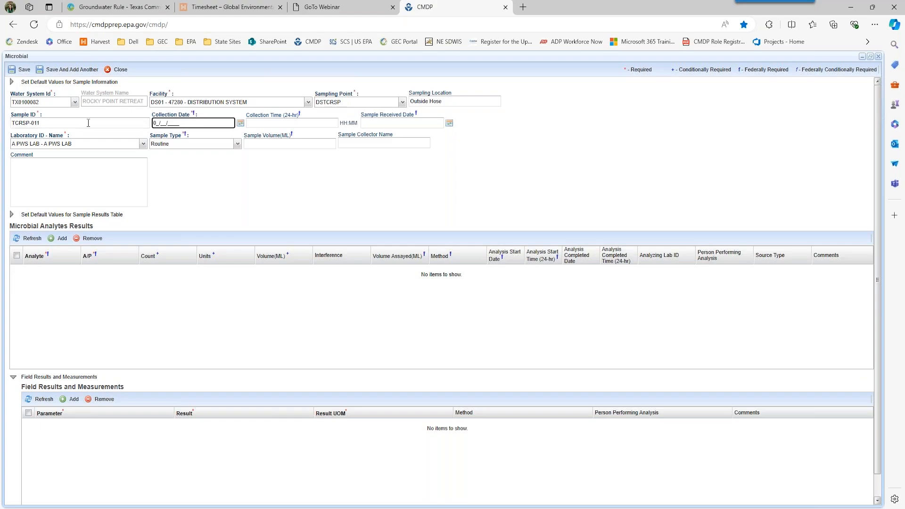
pyautogui.write('07/16/2024')
pyautogui.press('Tab')
pyautogui.write('080')
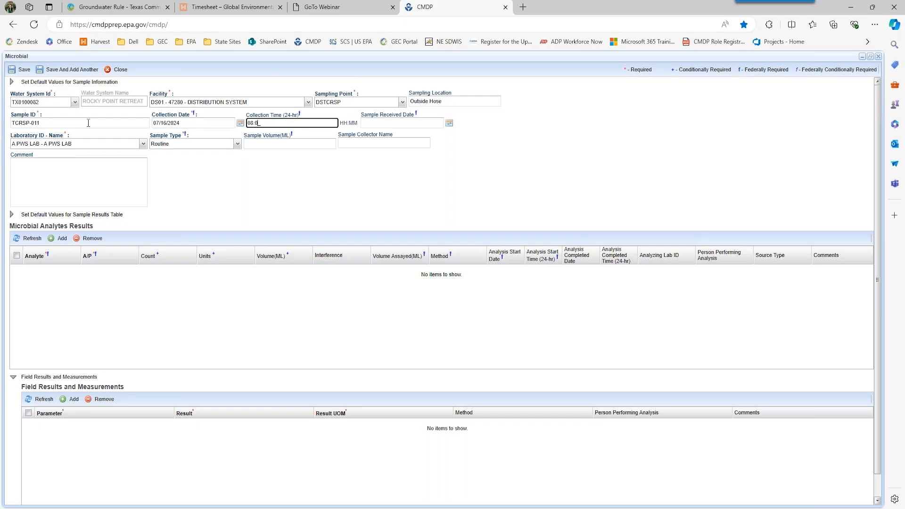
pyautogui.press('Tab')
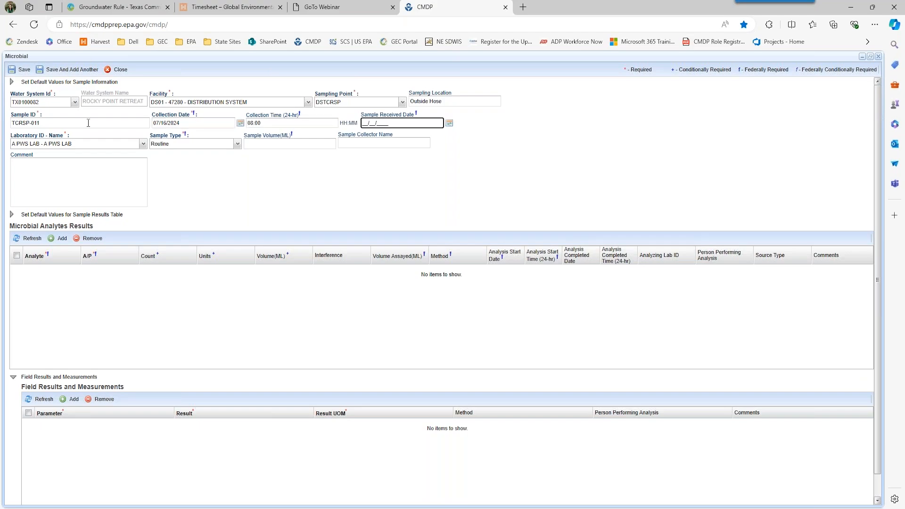
pyautogui.write('07/16/2024')
pyautogui.press('Tab')
pyautogui.press('Tab')
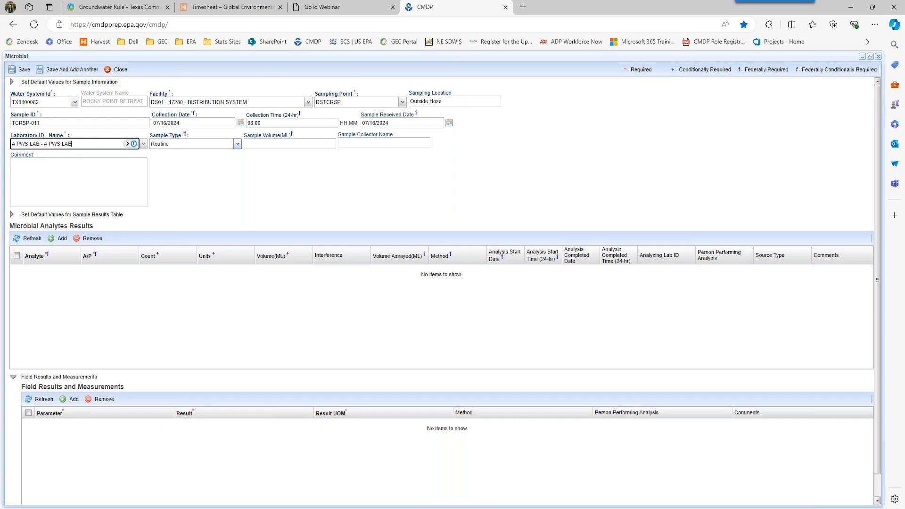
# - Set sample type to Special, enter the collector's name, and save the sample with a new analyte row
pyautogui.click(238, 144)
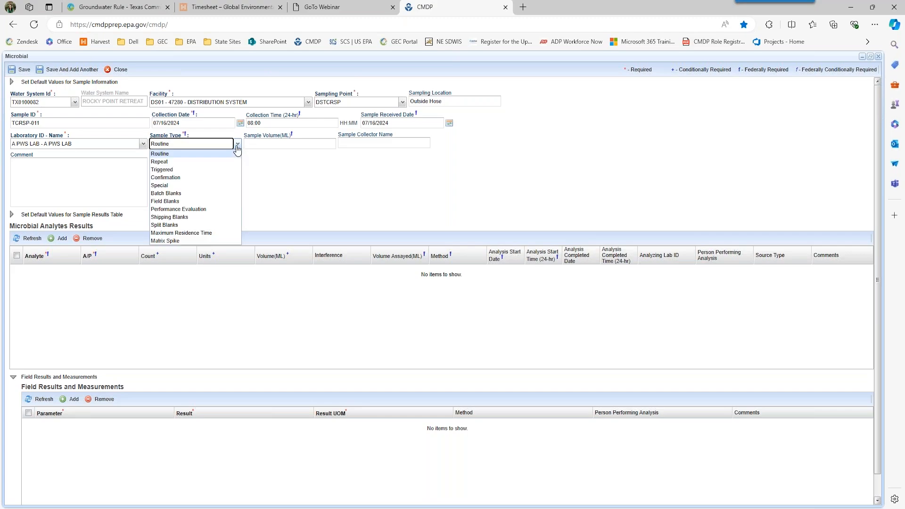
pyautogui.click(193, 186)
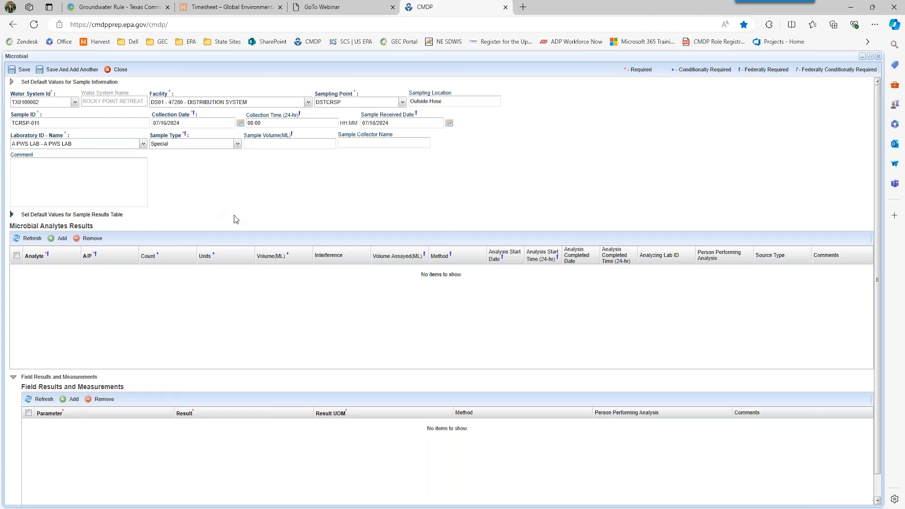
pyautogui.click(271, 147)
pyautogui.press('Tab')
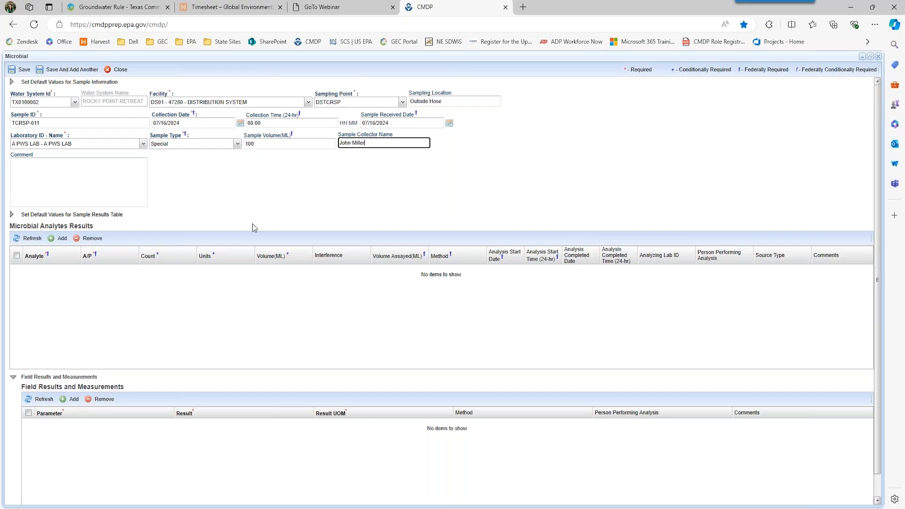
pyautogui.click(63, 239)
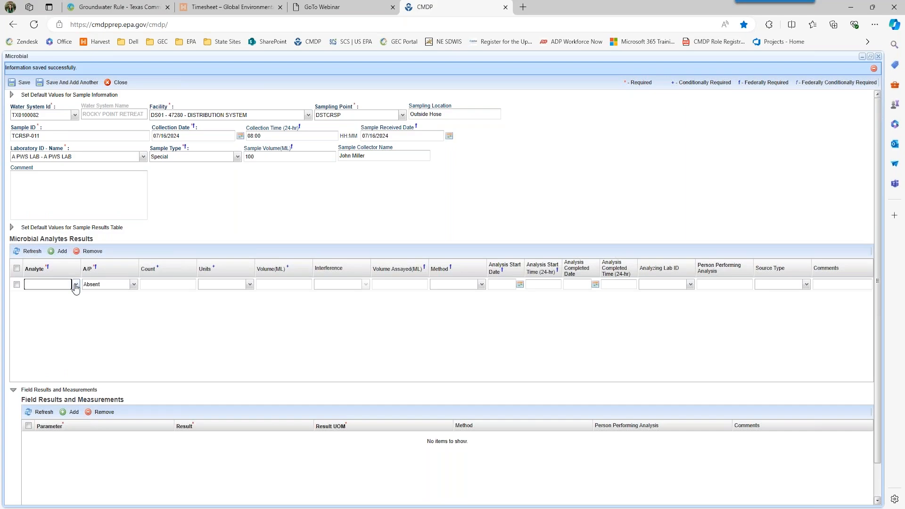
# - Make the analyte row 3100 Coliform (TCR), 100 mL, 9223B-PA Colilert method
pyautogui.click(75, 285)
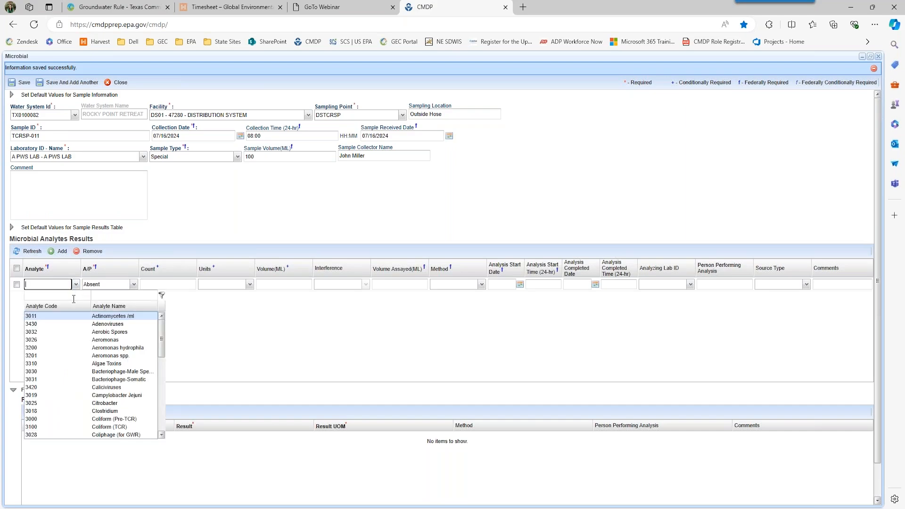
pyautogui.click(74, 427)
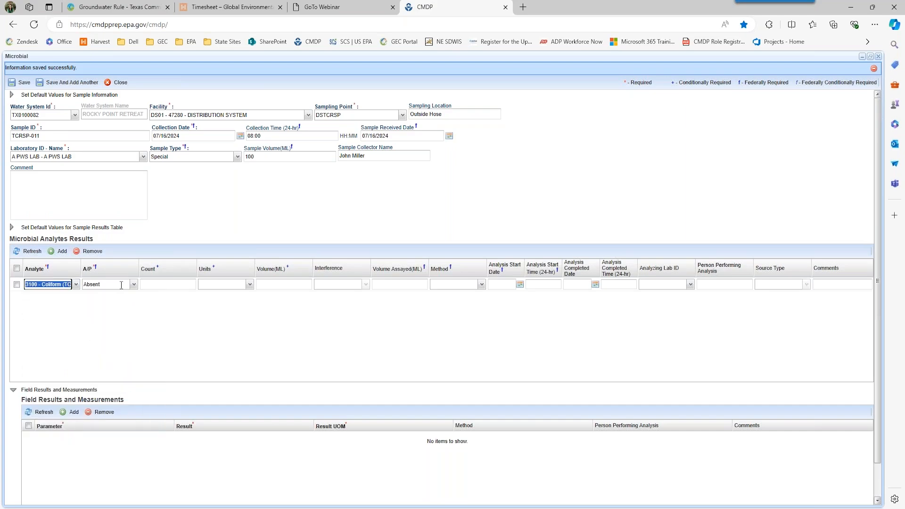
pyautogui.click(409, 284)
pyautogui.write('100')
pyautogui.press('Tab')
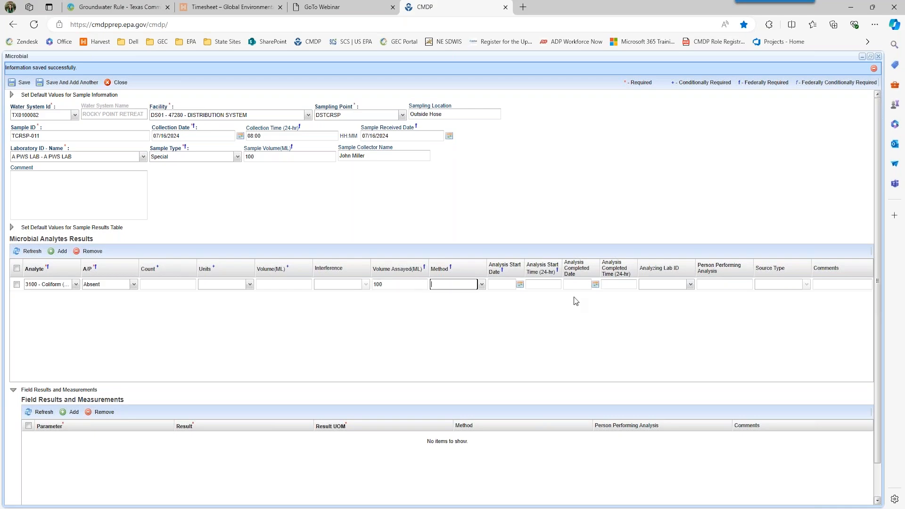
pyautogui.click(482, 285)
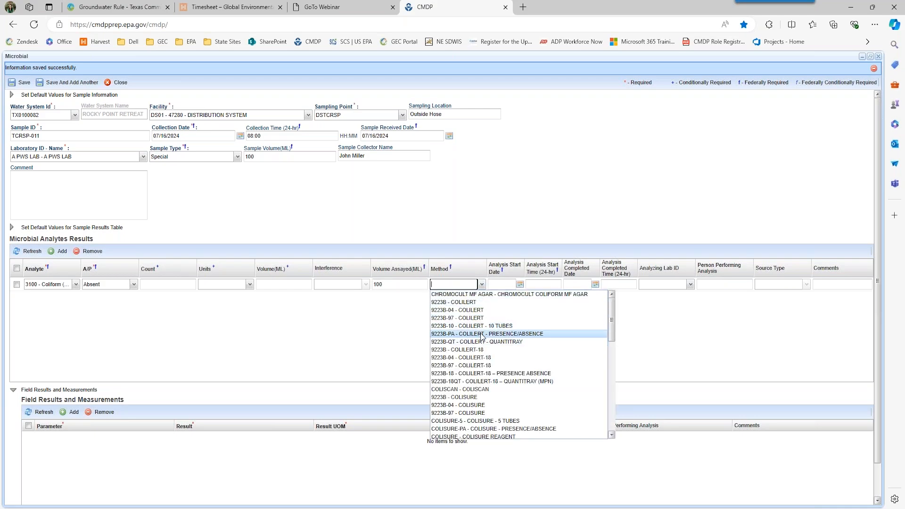
pyautogui.click(476, 334)
# - Enter coliform analysis start 07/16/2024 12:00 and completion 07/16/2024 15:00
pyautogui.click(503, 284)
pyautogui.write('07/16/202')
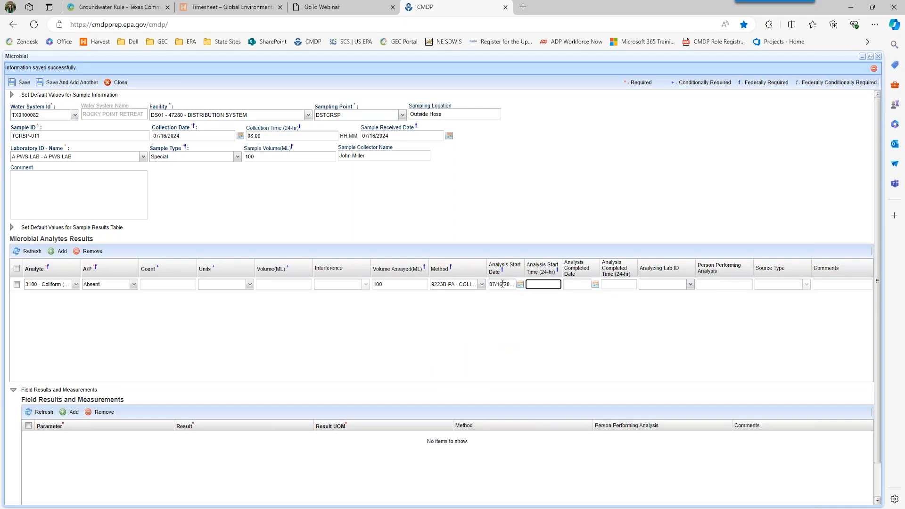
pyautogui.write('12:00')
pyautogui.press('Tab')
pyautogui.write('07162024')
pyautogui.press('Tab')
pyautogui.write('1500')
pyautogui.click(494, 356)
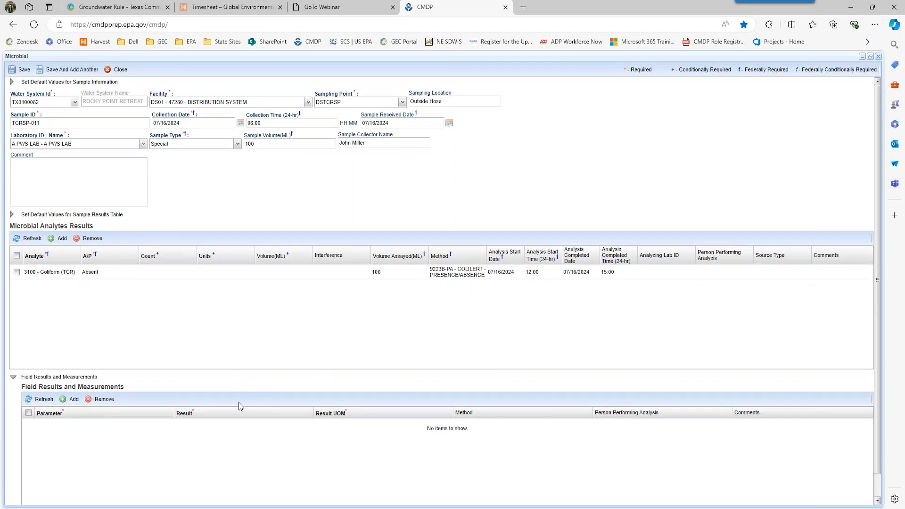
# - Add a TotalChlorineResidual field result of 0.12 mg/l
pyautogui.click(70, 399)
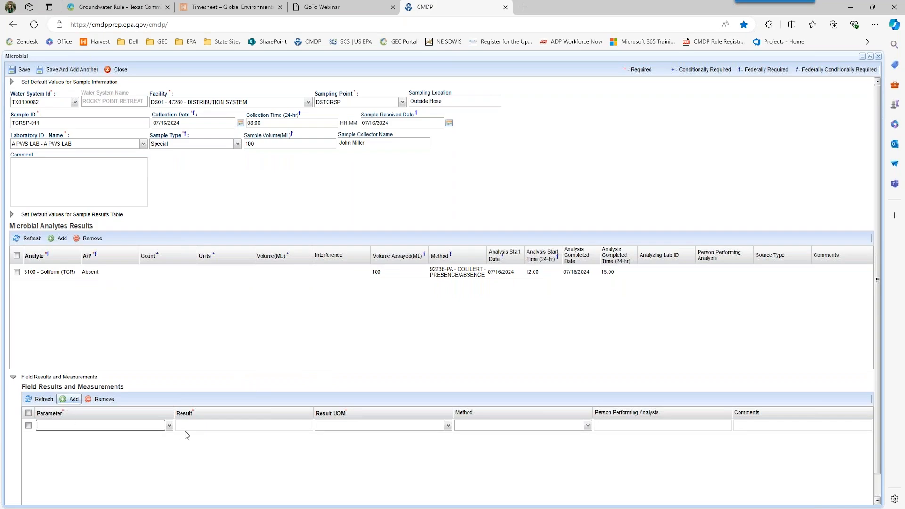
pyautogui.click(168, 426)
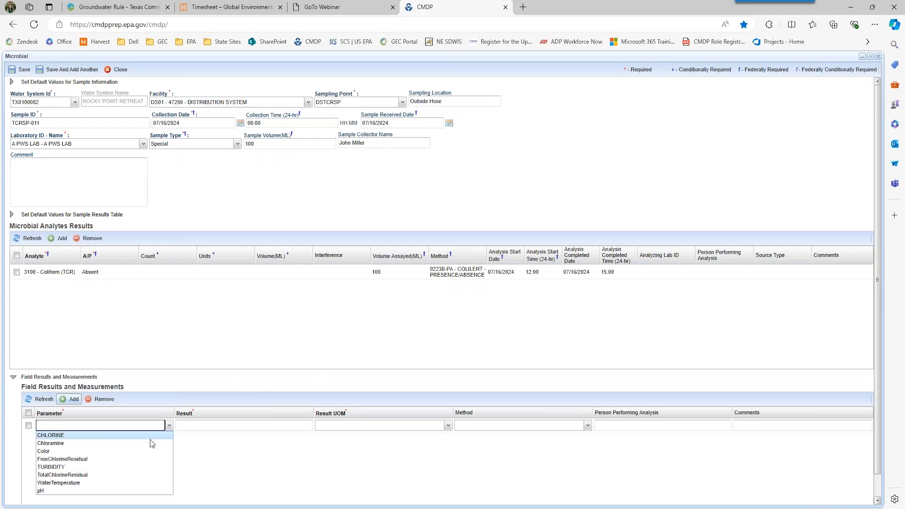
pyautogui.click(110, 475)
pyautogui.press('Tab')
pyautogui.write('0.12')
pyautogui.press('Tab')
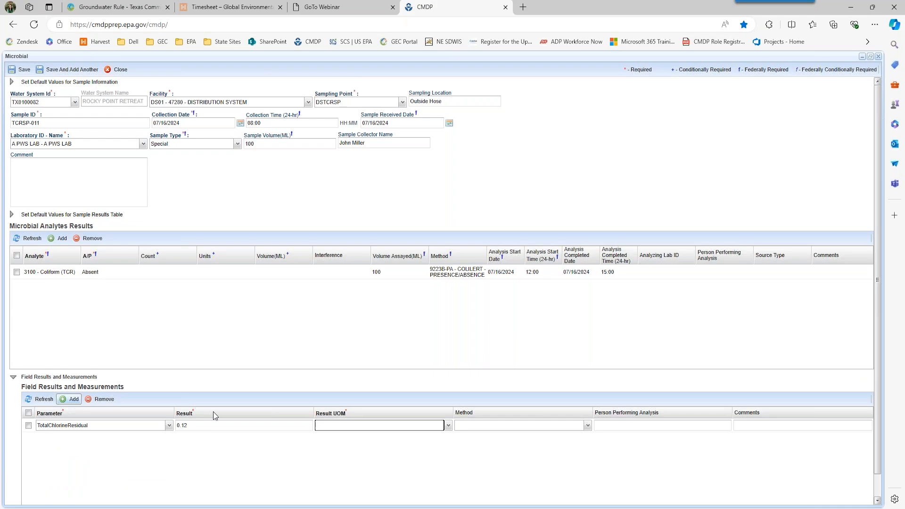
pyautogui.click(448, 426)
pyautogui.click(434, 433)
pyautogui.click(337, 383)
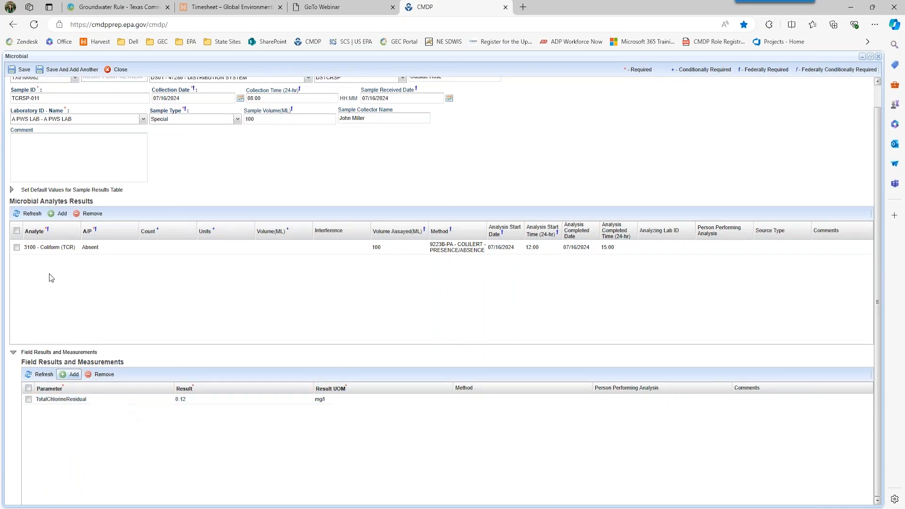
# - Save Special sample TCRSP-011 and close it back to the job summary
pyautogui.click(12, 70)
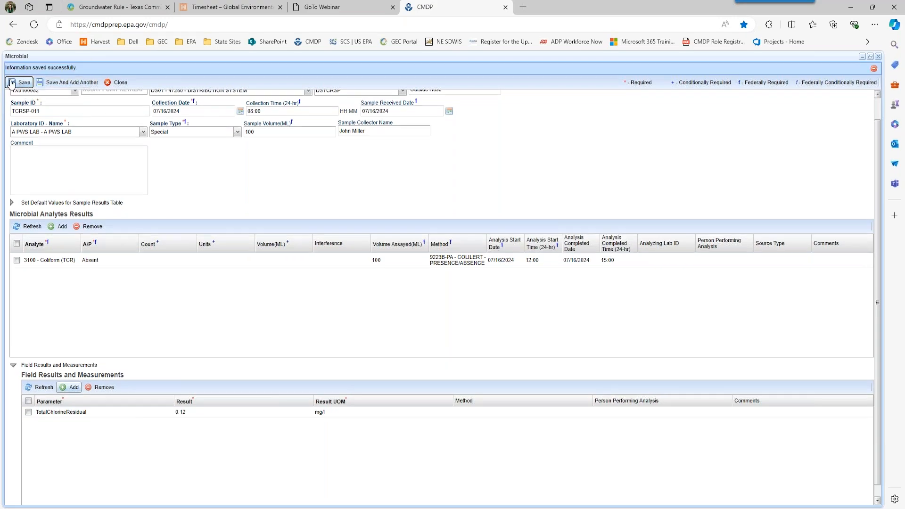
pyautogui.scroll(2, 210, 222)
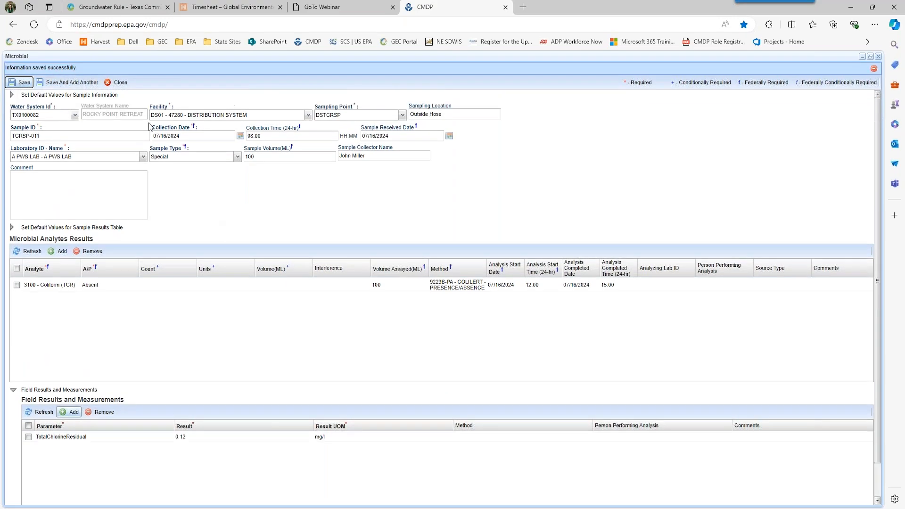
pyautogui.click(117, 82)
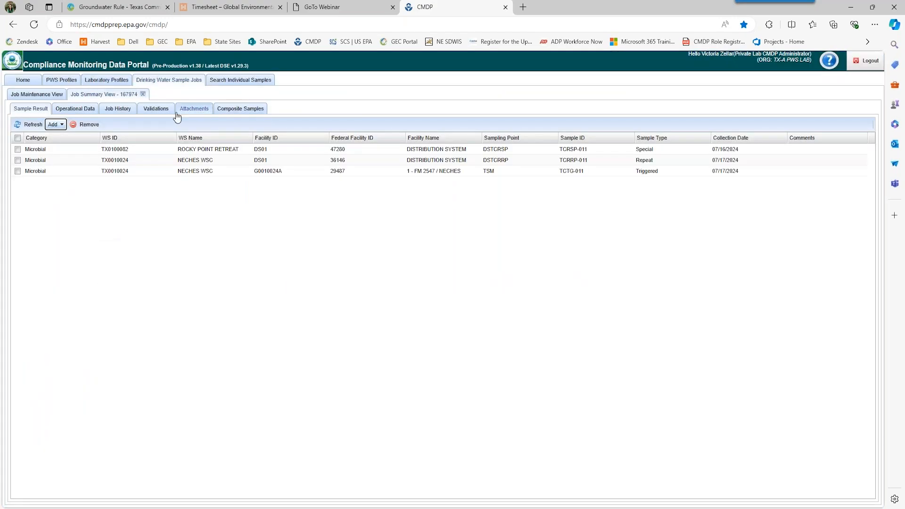
pyautogui.click(152, 110)
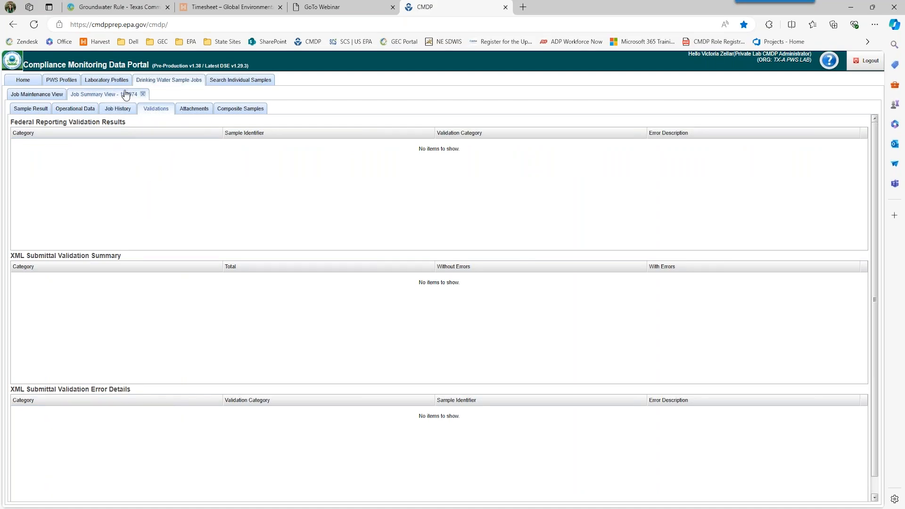
pyautogui.click(30, 111)
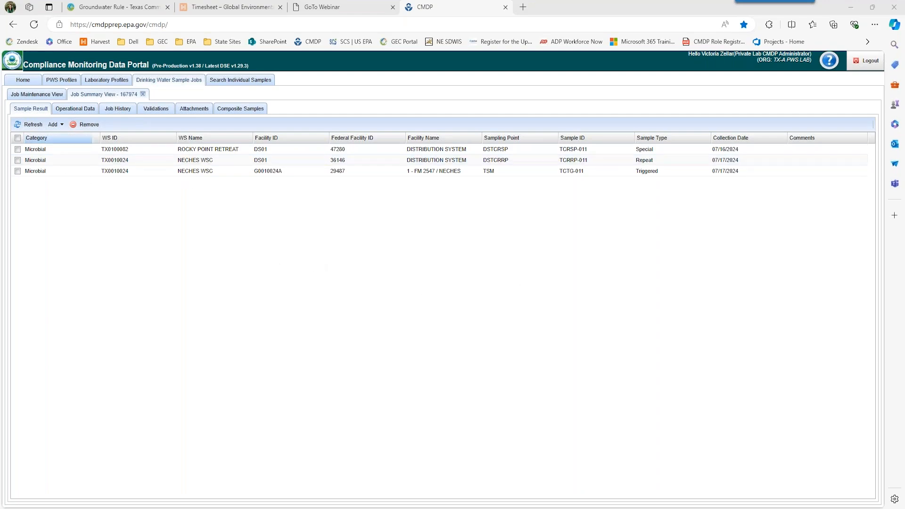
# - Start a new Microbial sample for water system TX0010020, FOUR PINES WSC
pyautogui.click(57, 127)
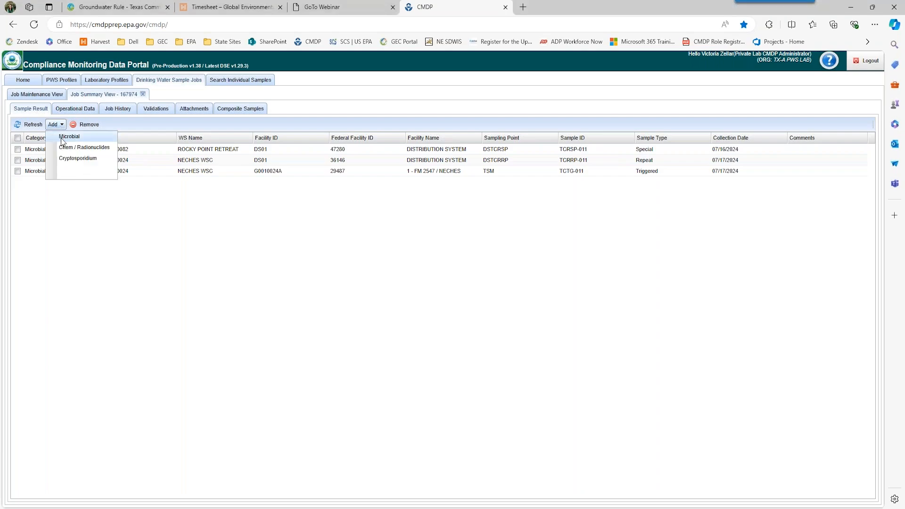
pyautogui.click(66, 138)
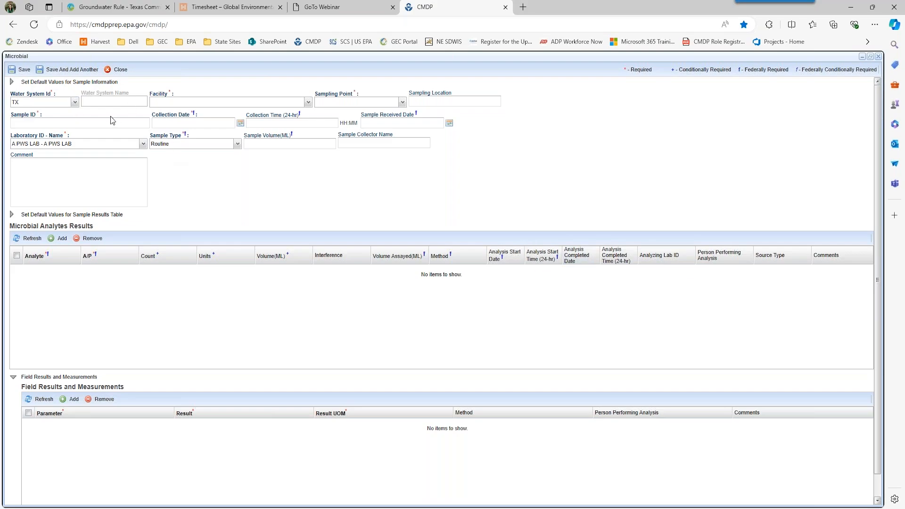
pyautogui.click(74, 102)
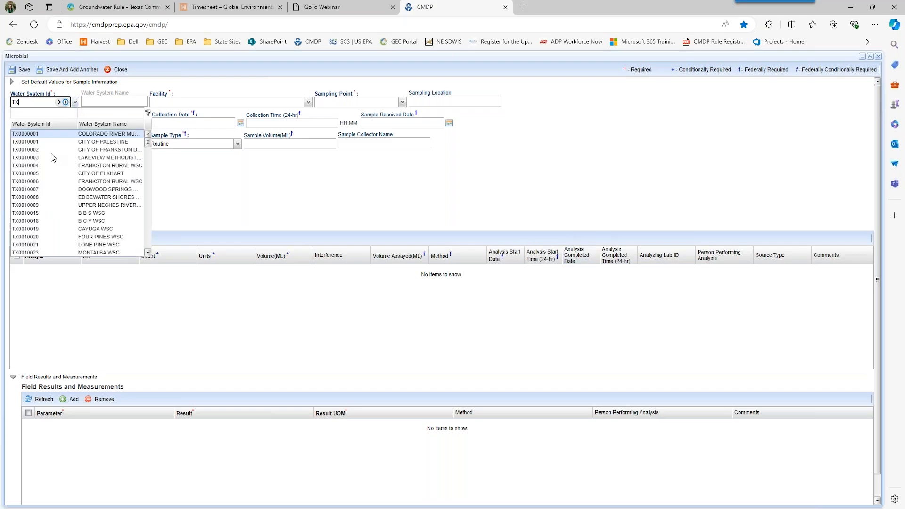
pyautogui.click(51, 236)
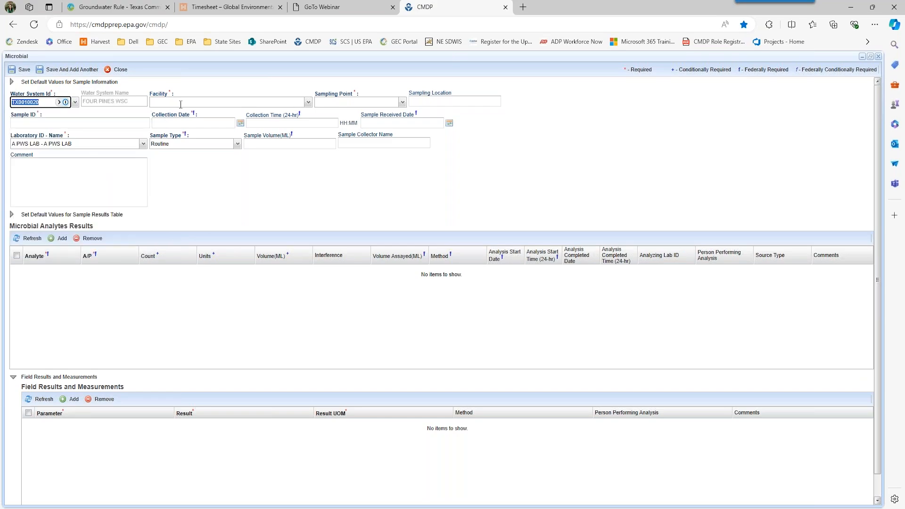
# - Set facility G0010020A - BASSETT RD, sampling point ASM and location 'Well Tap'
pyautogui.click(295, 105)
pyautogui.click(309, 103)
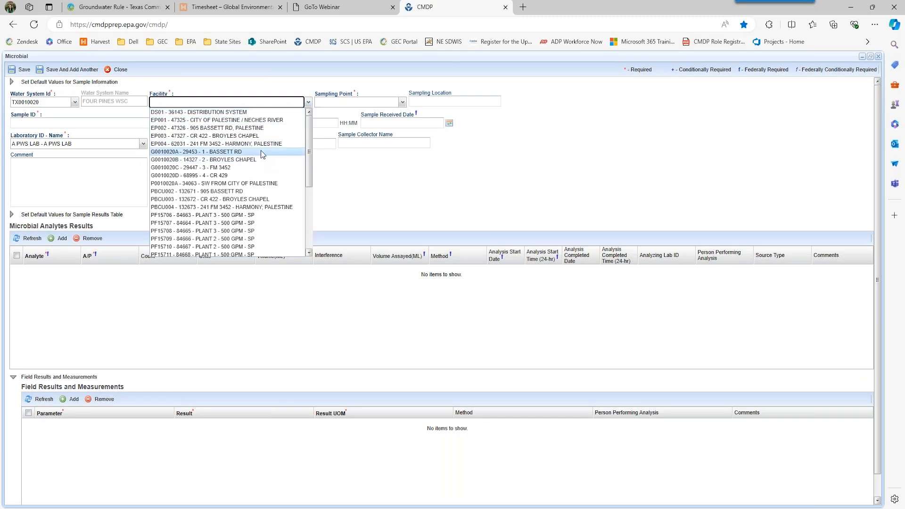
pyautogui.click(256, 150)
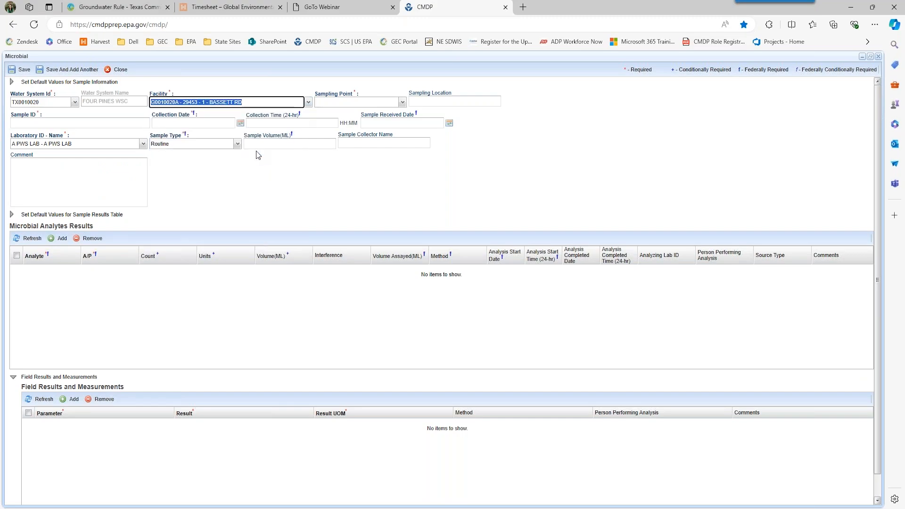
pyautogui.click(402, 103)
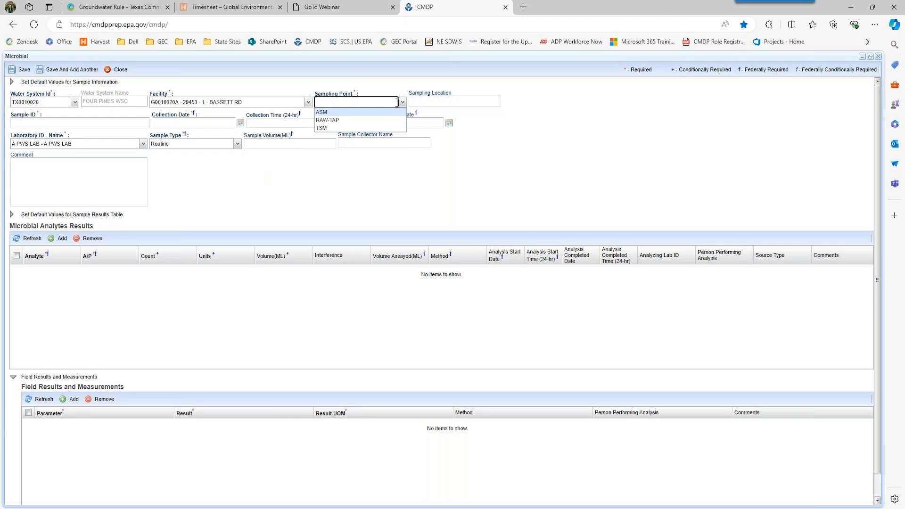
pyautogui.click(325, 112)
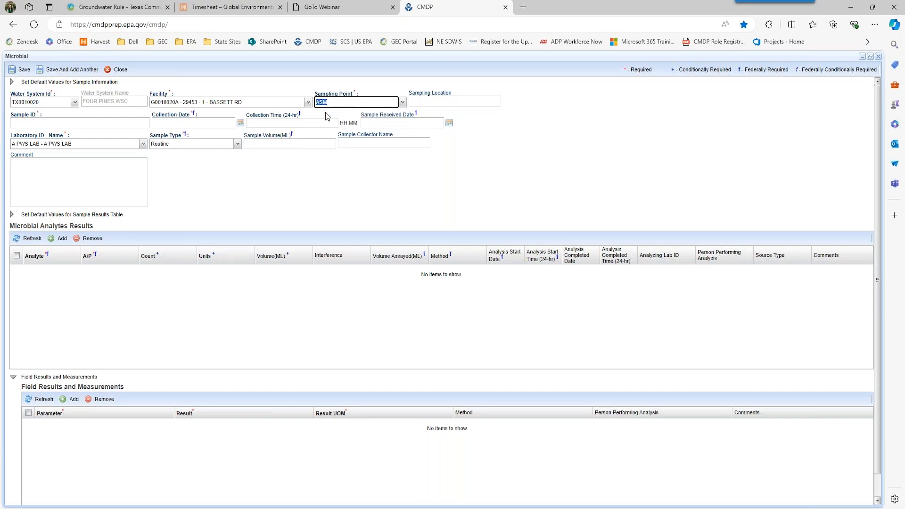
pyautogui.click(445, 101)
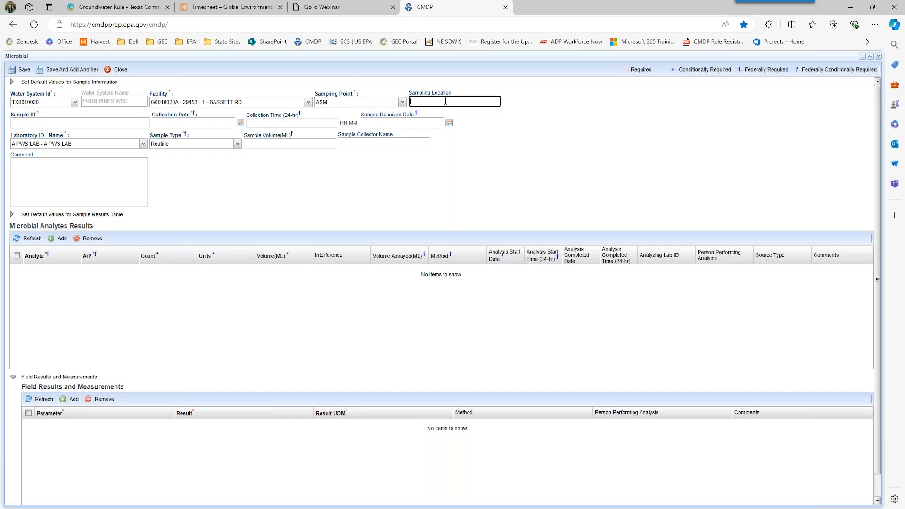
pyautogui.write('Well Tap')
# - Enter sample ID TCRSC, collected 07/16/2024 at 12:00 and received 07/16/2024
pyautogui.click(62, 121)
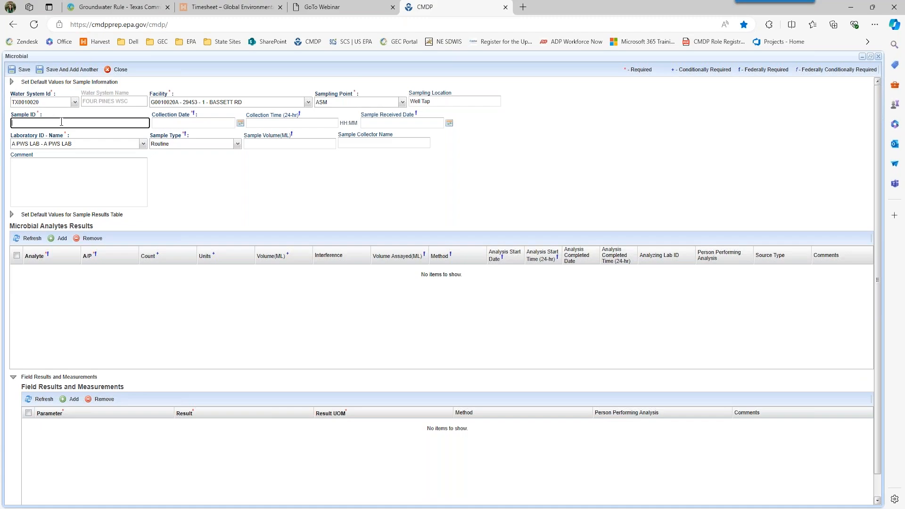
pyautogui.write('TCRSC')
pyautogui.press('Tab')
pyautogui.write('07162024')
pyautogui.press('Tab')
pyautogui.write('1200')
pyautogui.press('Tab')
pyautogui.write('07/16/2024')
pyautogui.press('Tab')
pyautogui.press('Tab')
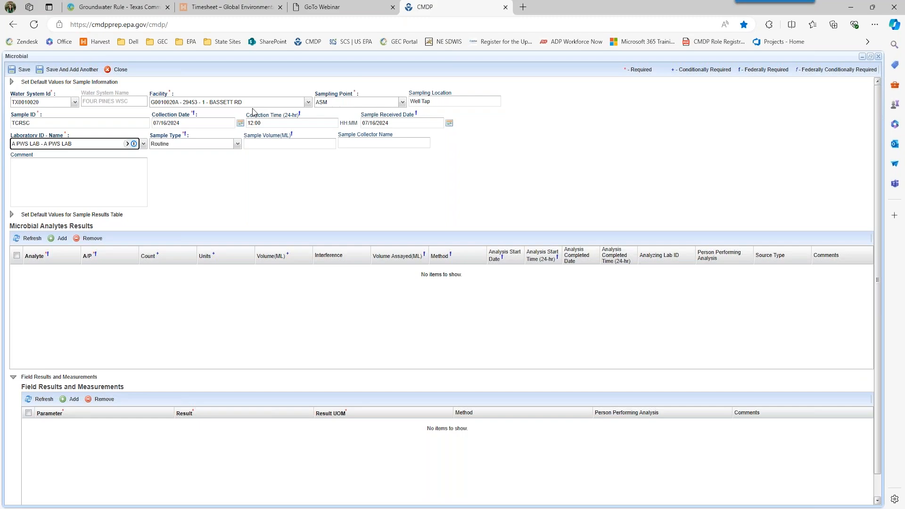
# - Keep sample type Routine, set volume 100 mL, enter the collector's name, and add an analyte row
pyautogui.click(238, 144)
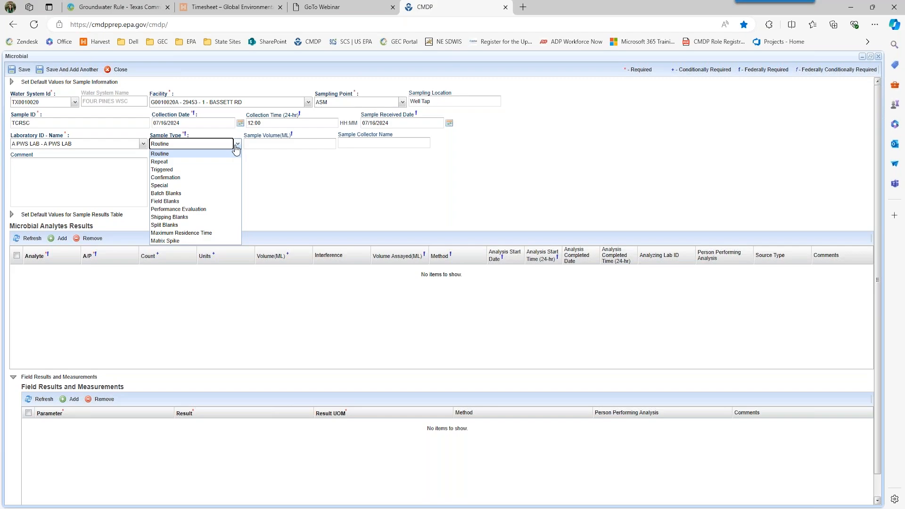
pyautogui.click(227, 154)
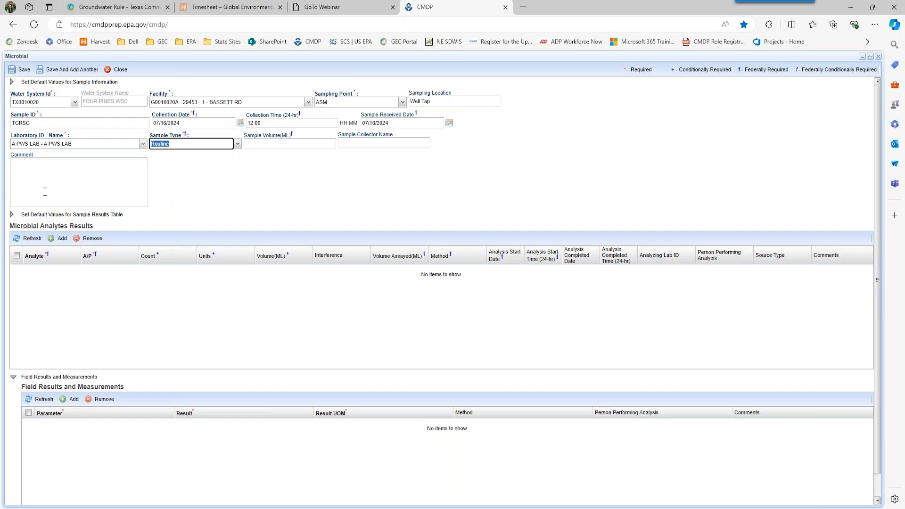
pyautogui.click(265, 146)
pyautogui.write('100')
pyautogui.press('Tab')
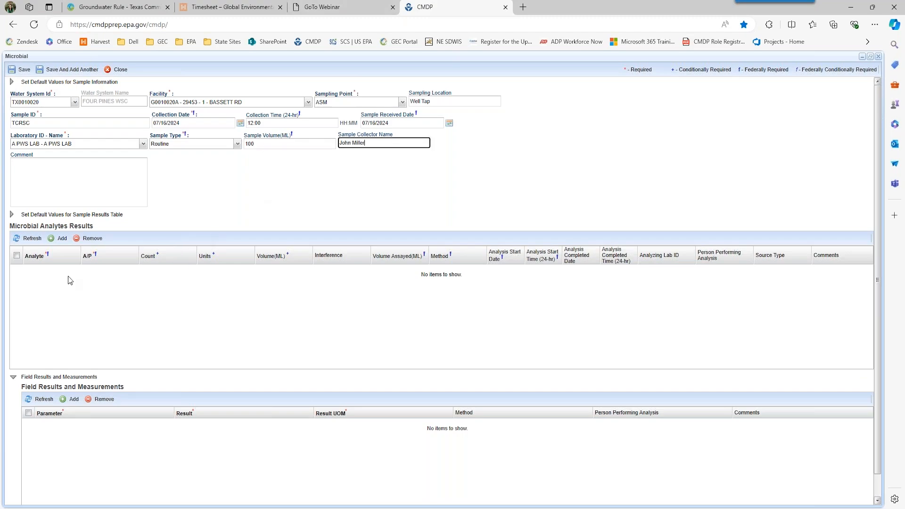
pyautogui.click(57, 239)
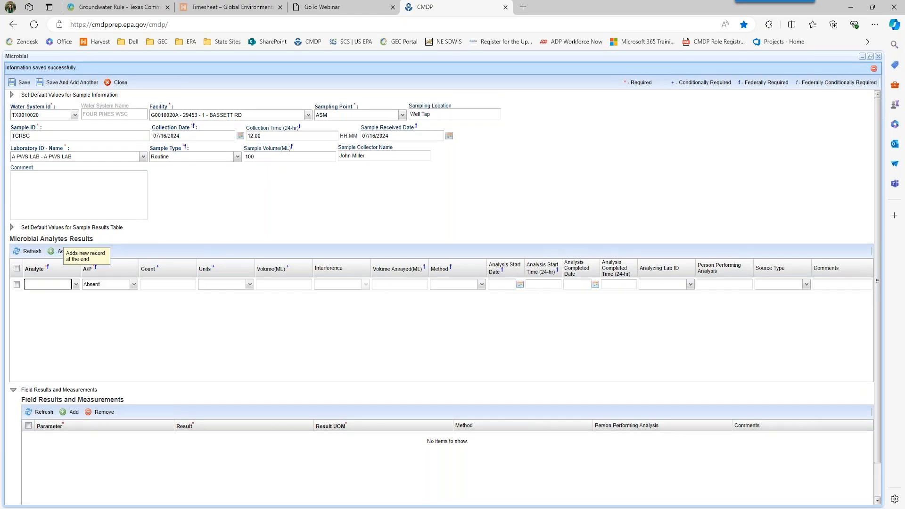
# - Add analyte 3100 Coliform (TCR) with 100 mL volume assayed
pyautogui.click(75, 285)
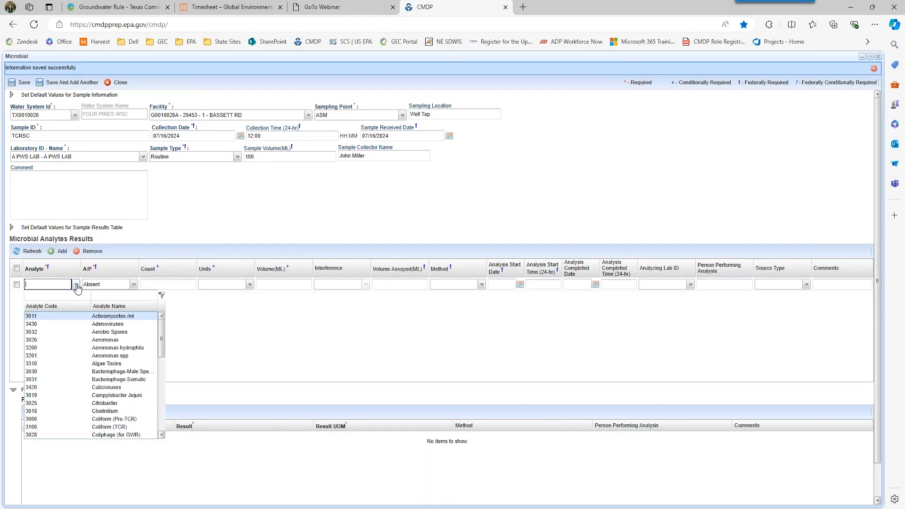
pyautogui.click(96, 427)
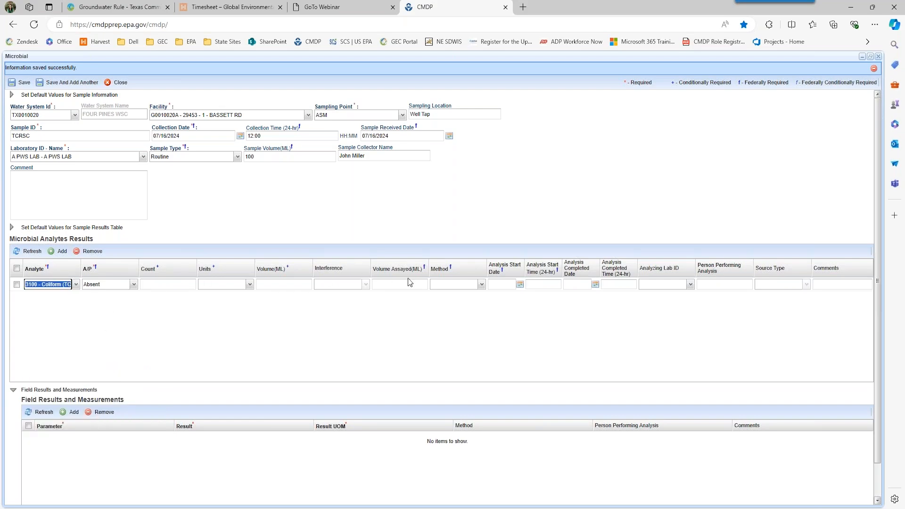
pyautogui.click(392, 290)
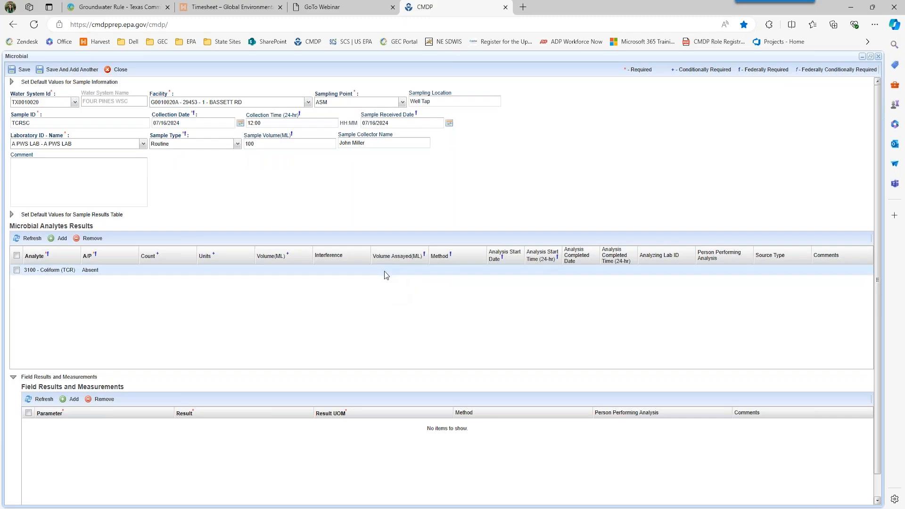
pyautogui.click(386, 276)
pyautogui.write('100')
pyautogui.press('Tab')
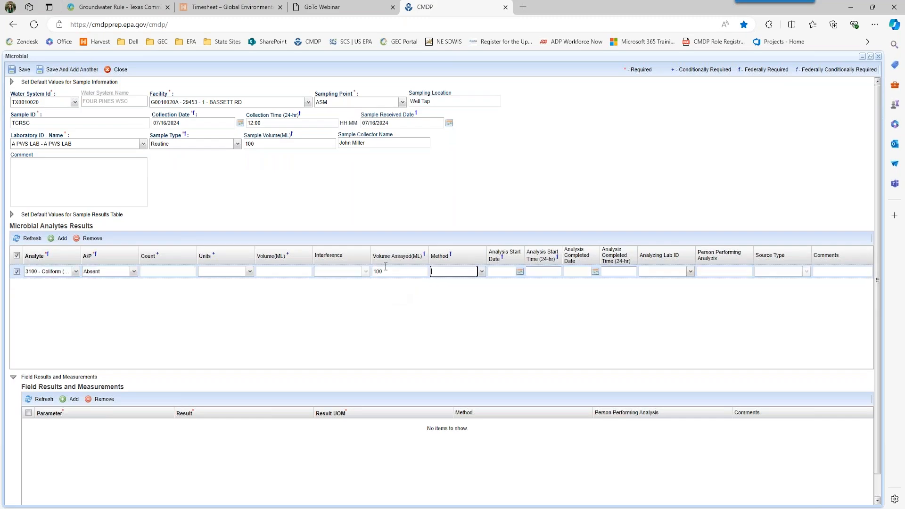
pyautogui.click(483, 280)
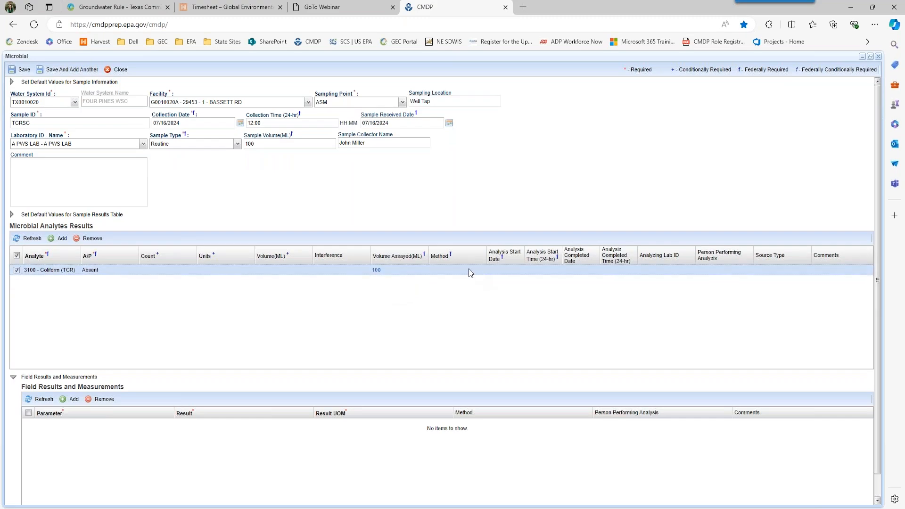
# - Set method 9223B-PA Colilert, analysed 07/16/2024 from 13:00 to 15:00
pyautogui.click(469, 270)
pyautogui.click(482, 271)
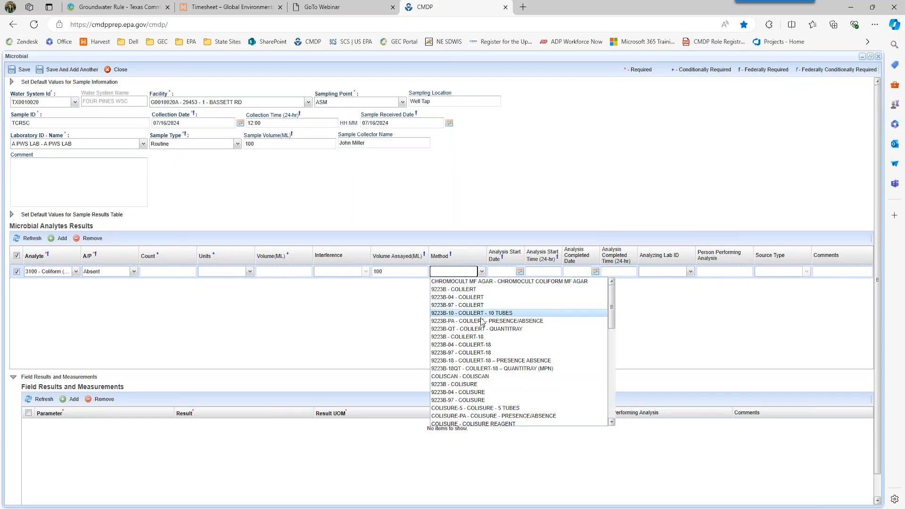
pyautogui.click(482, 322)
pyautogui.click(501, 271)
pyautogui.write('07162024')
pyautogui.press('Tab')
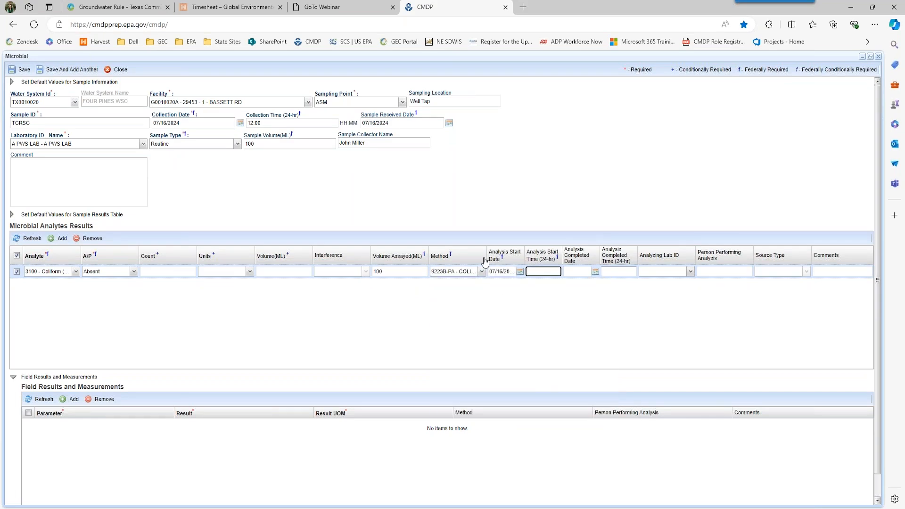
pyautogui.write('1')
pyautogui.write('3:00')
pyautogui.press('Tab')
pyautogui.write('072')
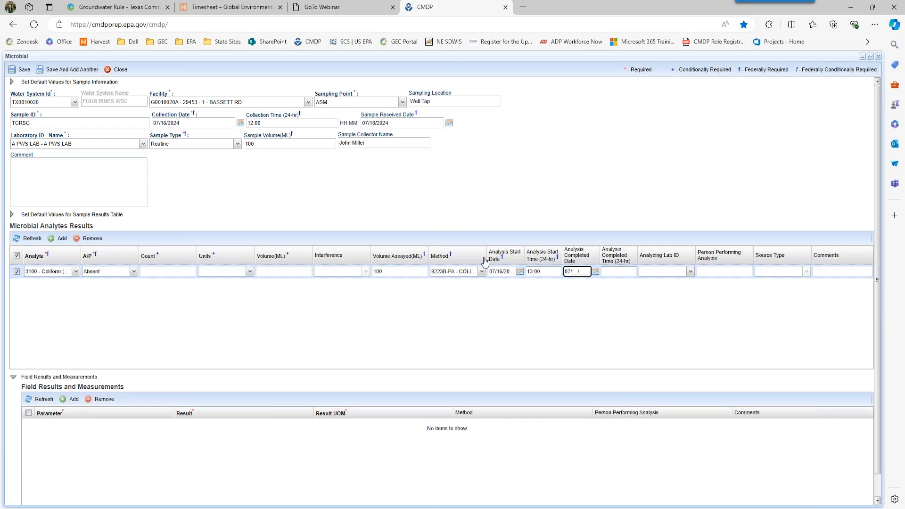
pyautogui.press('BackSpace')
pyautogui.write('172024')
pyautogui.press('Tab')
pyautogui.write('15')
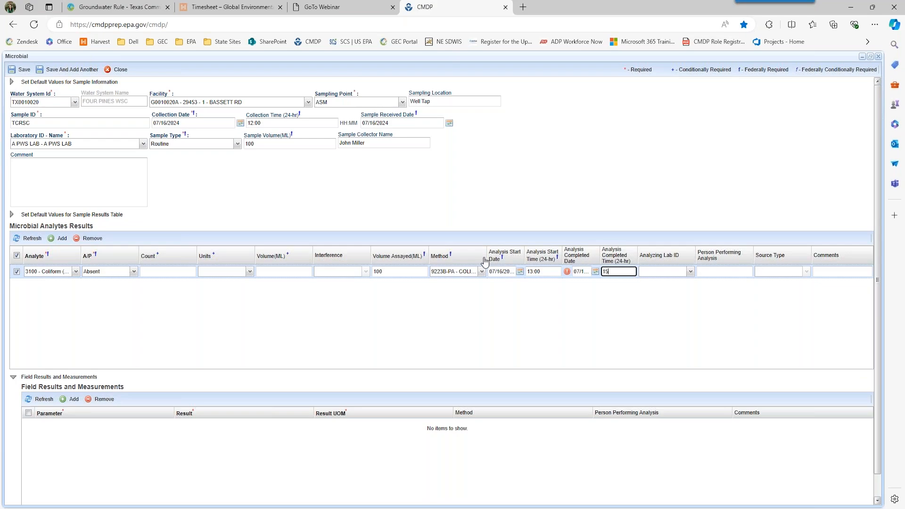
pyautogui.click(512, 312)
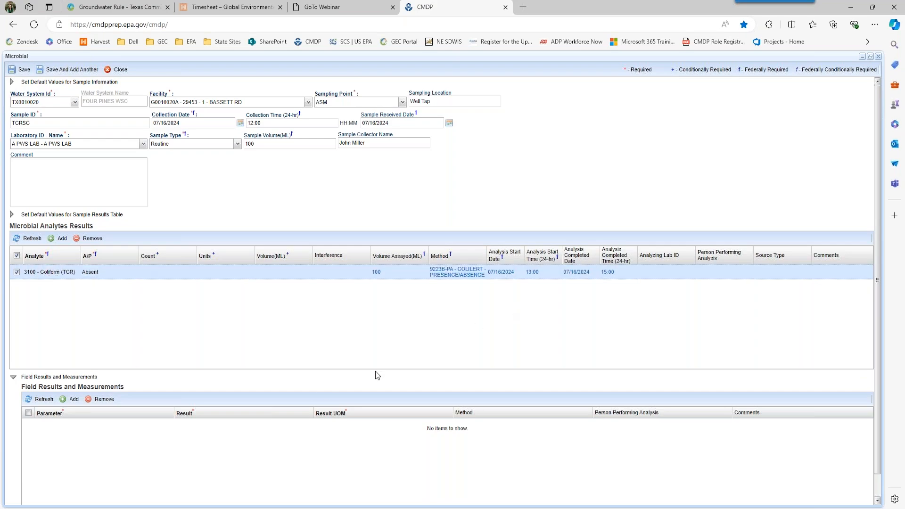
# - Record a FreeChlorineResidual field result of 0.006 mg/l and save sample TCRSC
pyautogui.click(69, 403)
pyautogui.click(169, 426)
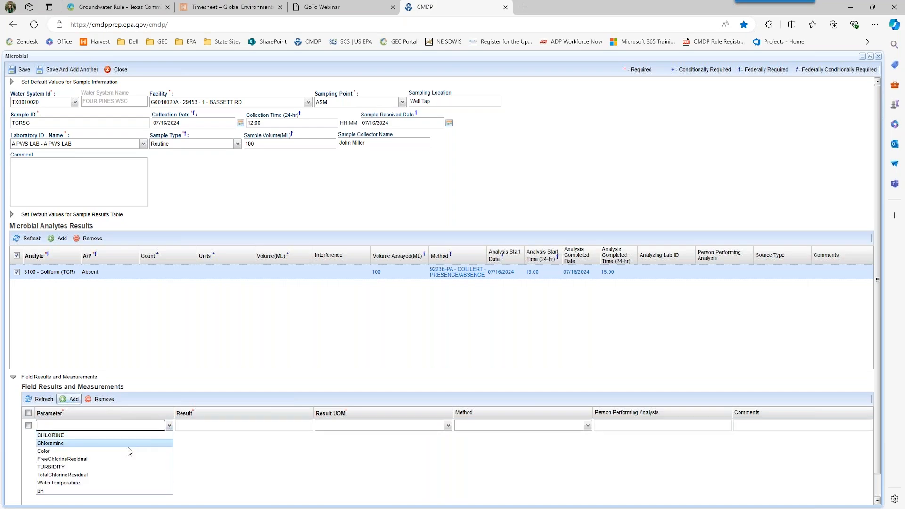
pyautogui.click(115, 459)
pyautogui.click(202, 424)
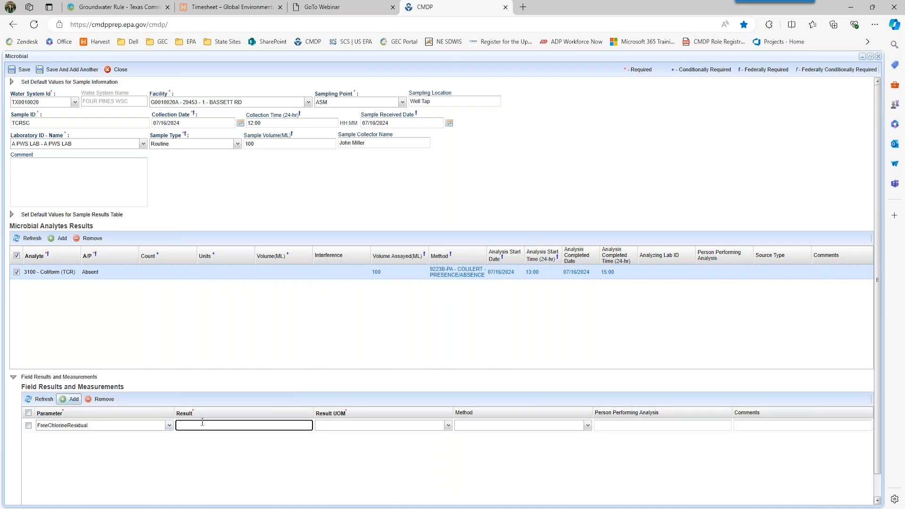
pyautogui.write('0.006')
pyautogui.press('Tab')
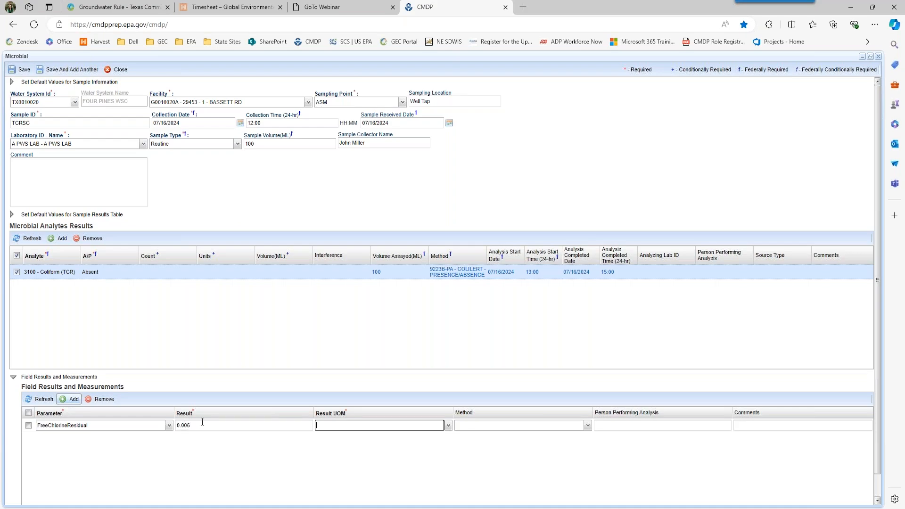
pyautogui.click(448, 425)
pyautogui.click(422, 439)
pyautogui.scroll(1, 337, 333)
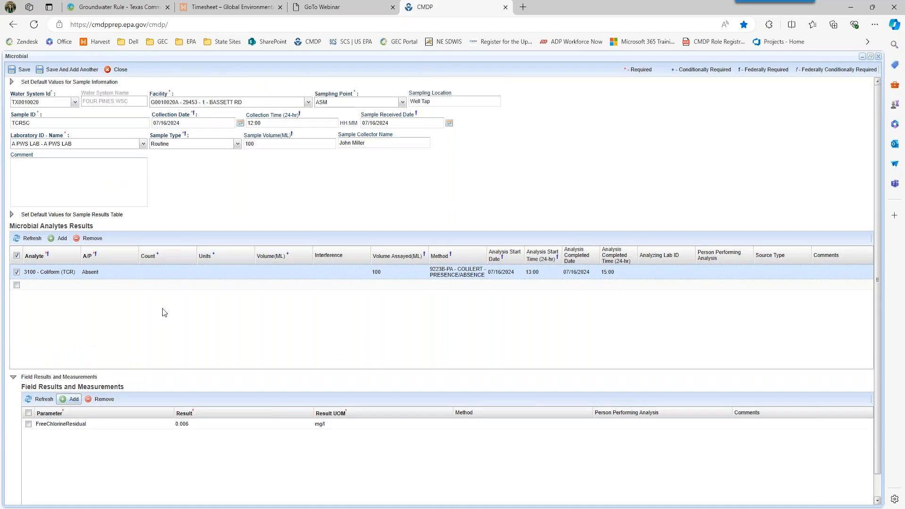
pyautogui.click(19, 70)
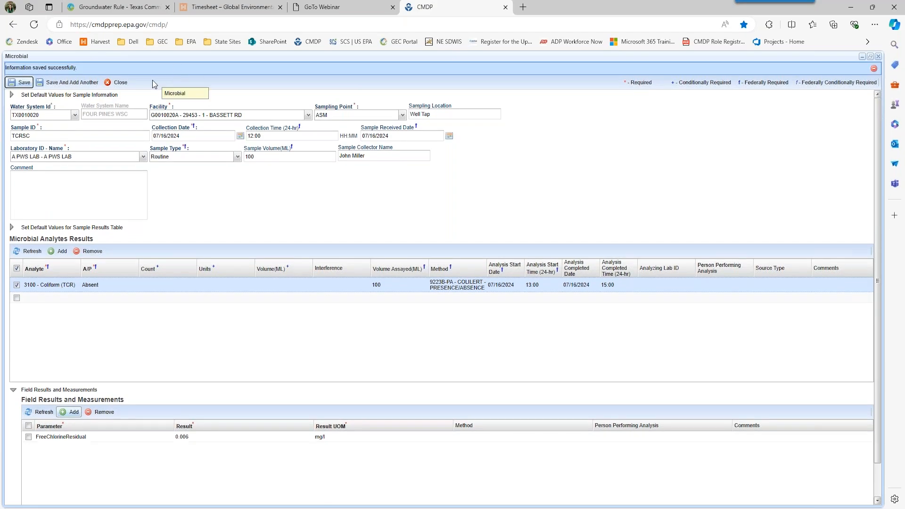
# - Close the sample form, check job 167974's Validations tab is empty, and close its summary
pyautogui.click(120, 84)
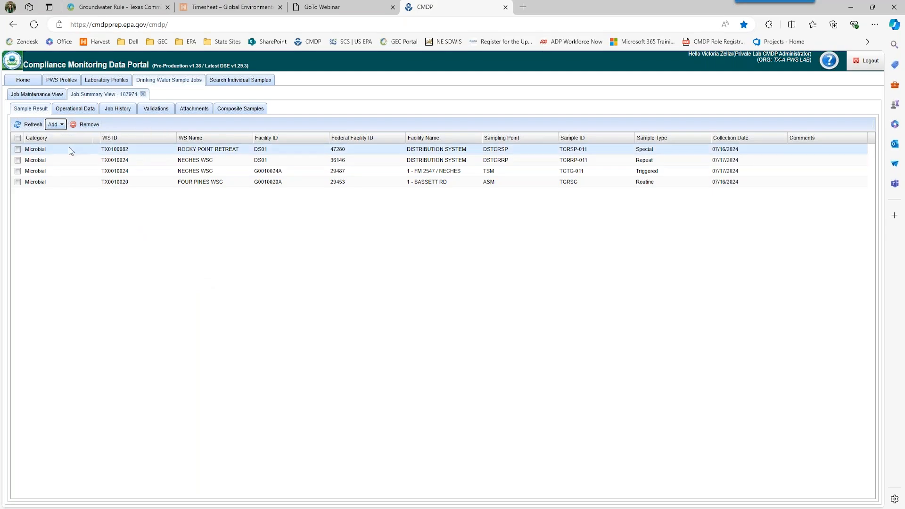
pyautogui.click(46, 96)
pyautogui.click(103, 94)
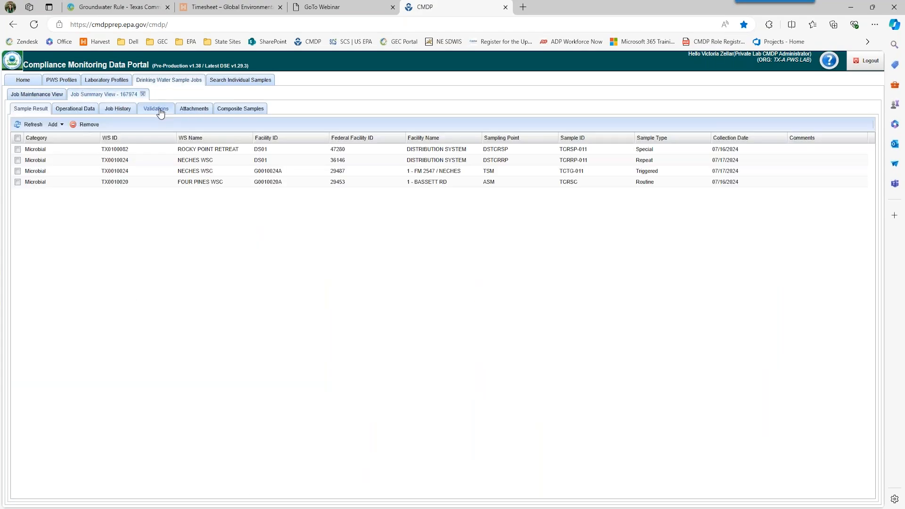
pyautogui.click(160, 111)
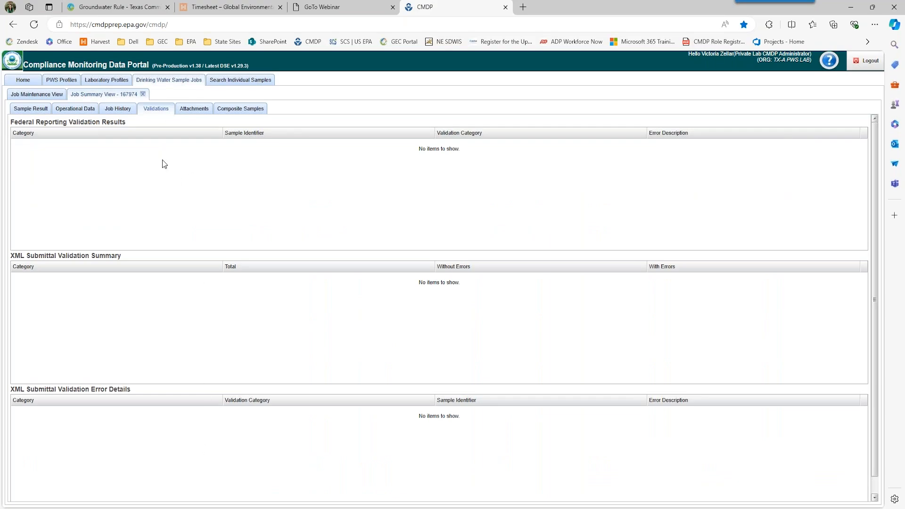
pyautogui.click(143, 95)
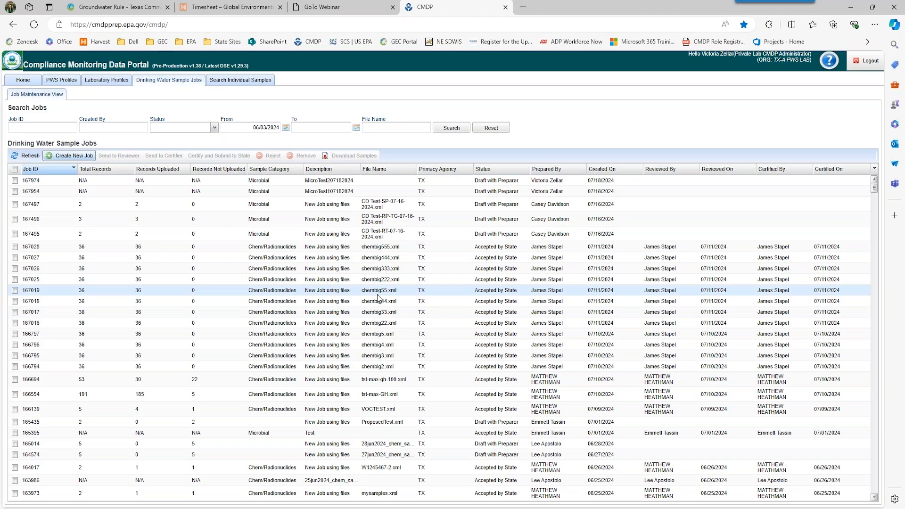
# - Send jobs 167974 and 167954 to the chosen reviewer and acknowledge the confirmation
pyautogui.click(15, 191)
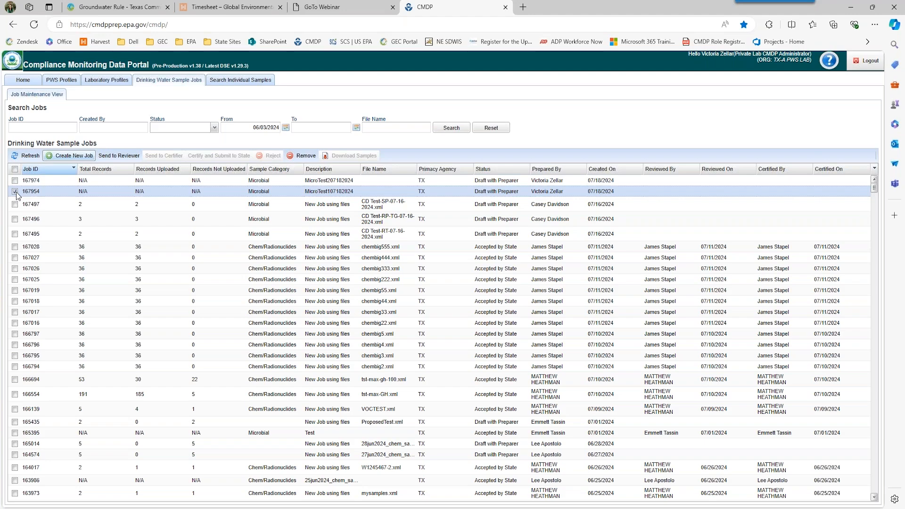
pyautogui.click(15, 181)
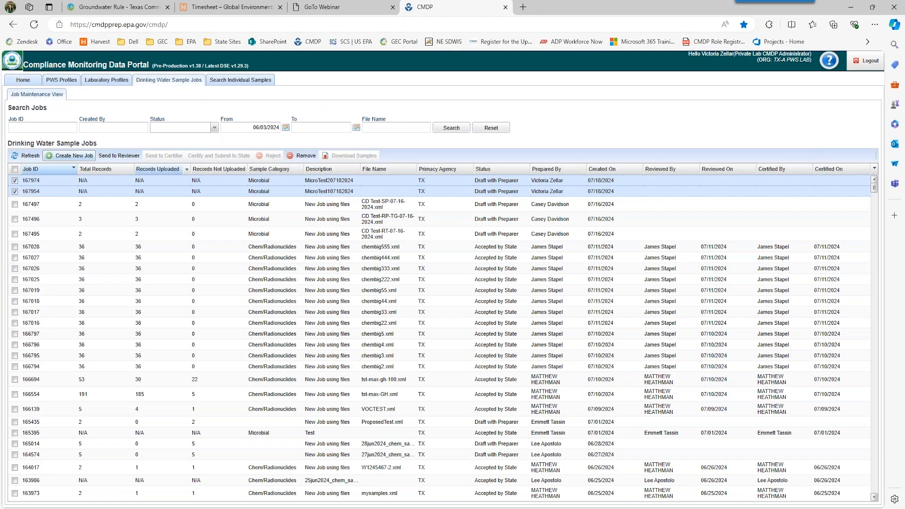
pyautogui.click(132, 160)
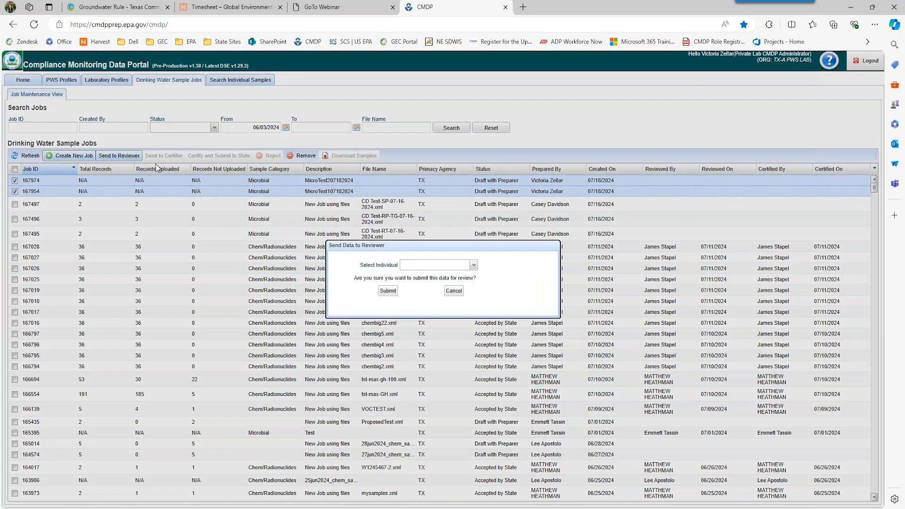
pyautogui.click(476, 269)
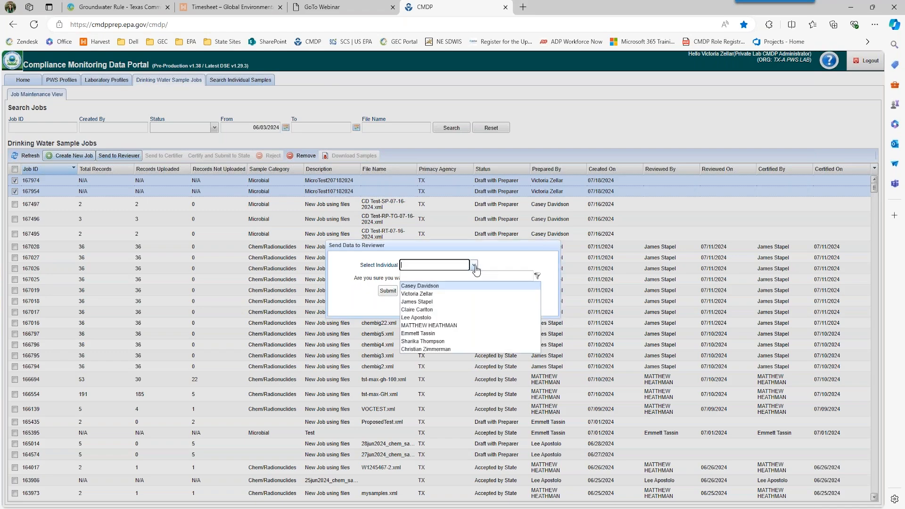
pyautogui.click(442, 293)
pyautogui.click(388, 290)
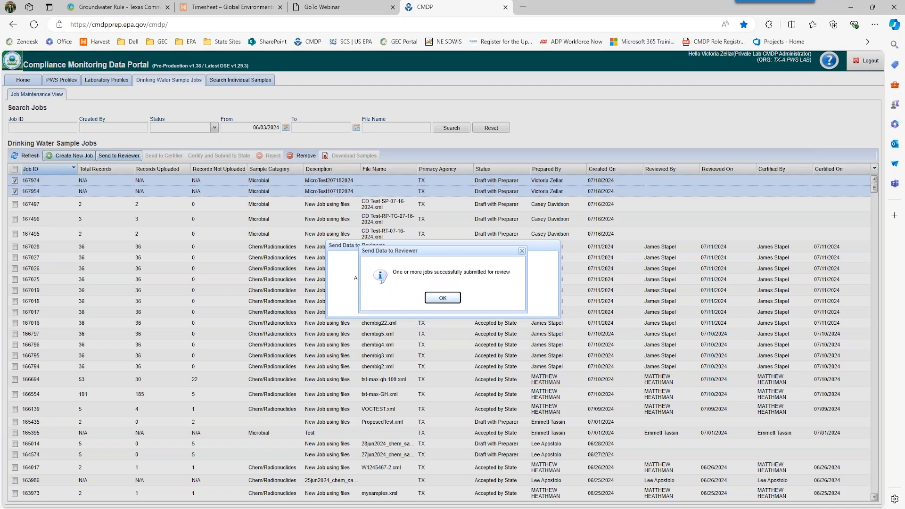
pyautogui.click(437, 298)
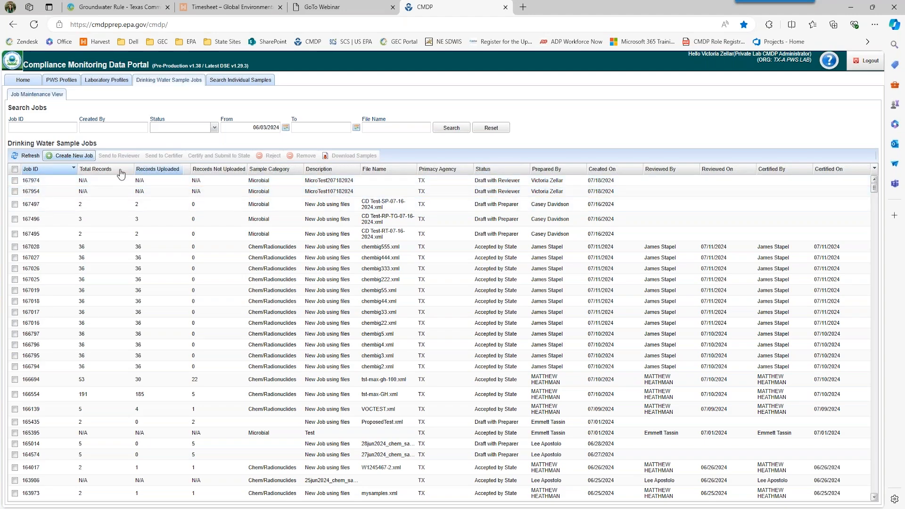
# - Send jobs 167974 and 167954 to the chosen certifier and acknowledge the confirmation
pyautogui.click(16, 182)
pyautogui.click(16, 192)
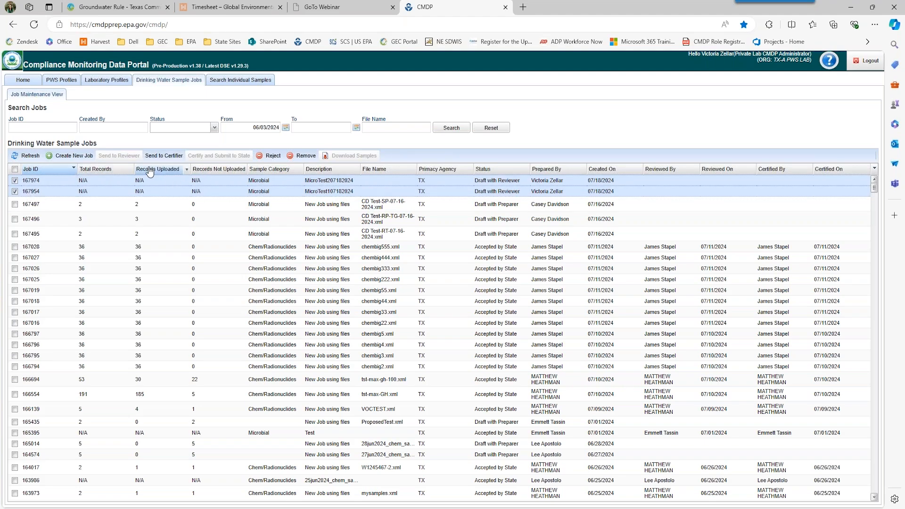
pyautogui.click(165, 156)
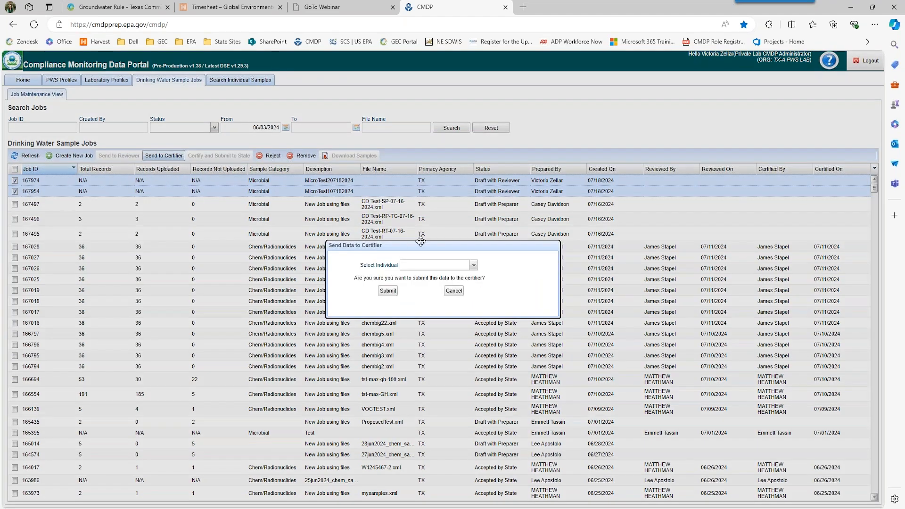
pyautogui.click(473, 267)
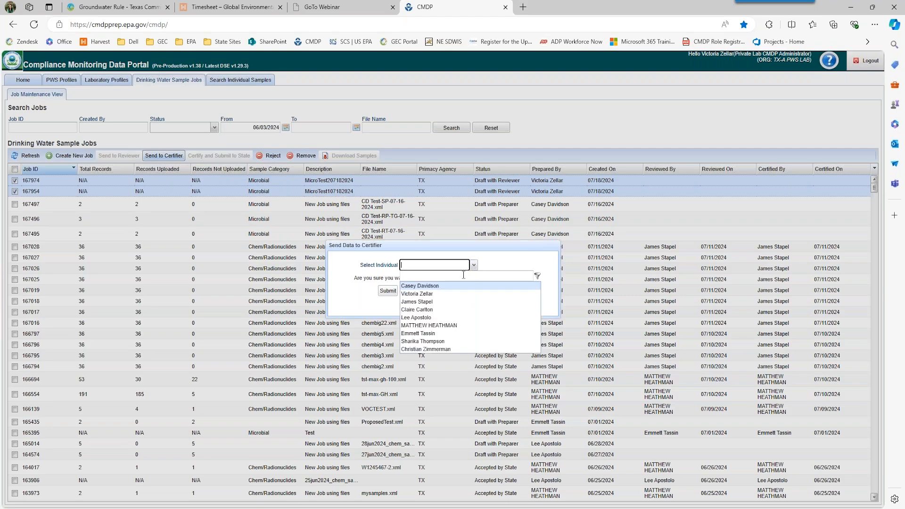
pyautogui.click(427, 294)
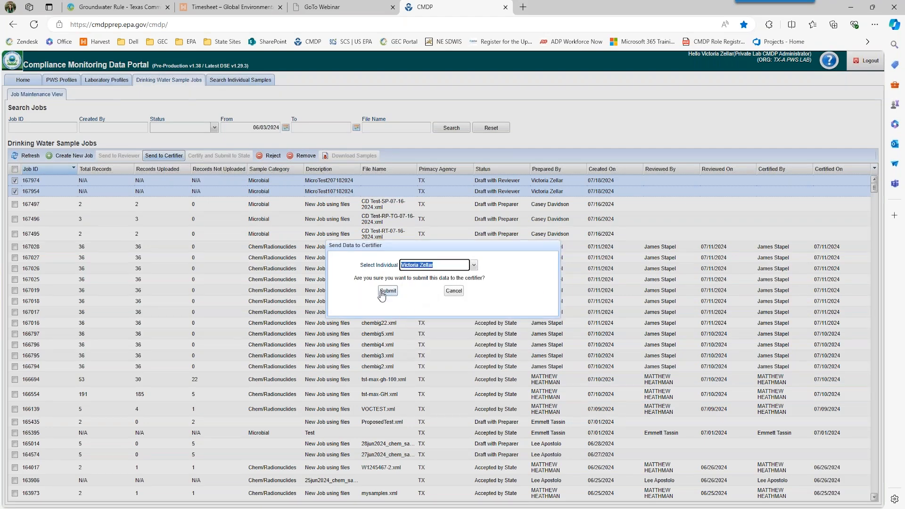
pyautogui.click(388, 291)
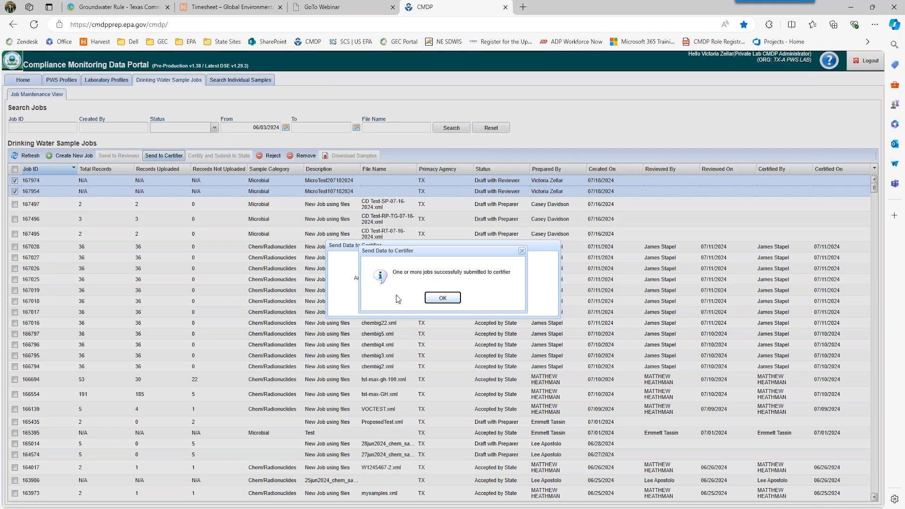
pyautogui.click(441, 298)
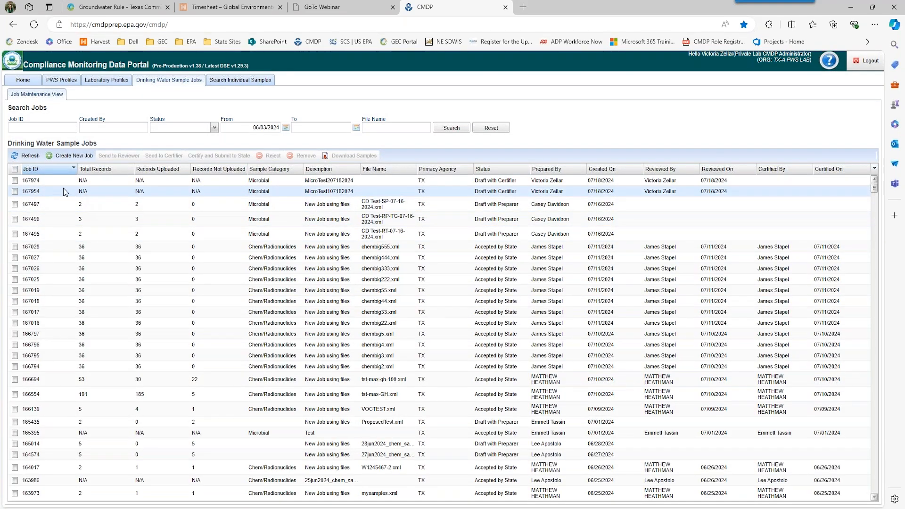
# - Start Certify and Submit to State for jobs 167974 and 167954, signing in with the saved certifier account
pyautogui.click(15, 180)
pyautogui.click(16, 191)
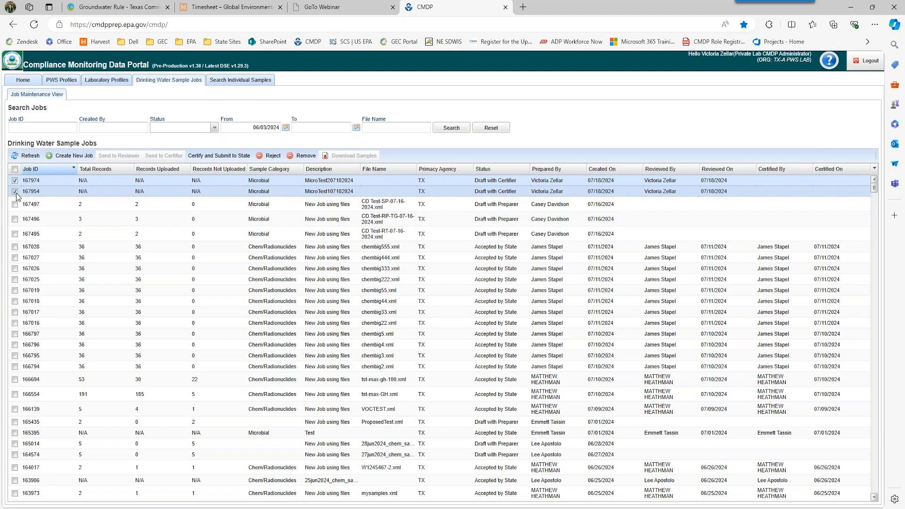
pyautogui.click(210, 161)
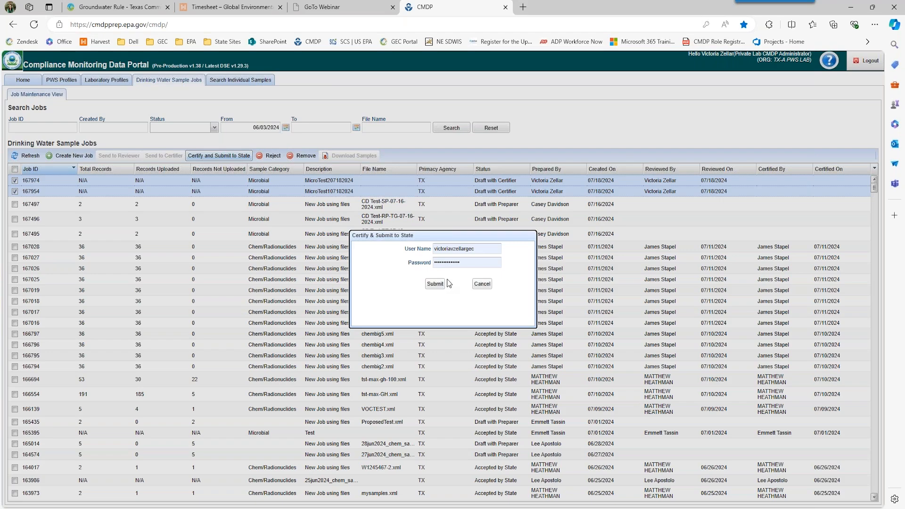
pyautogui.click(433, 284)
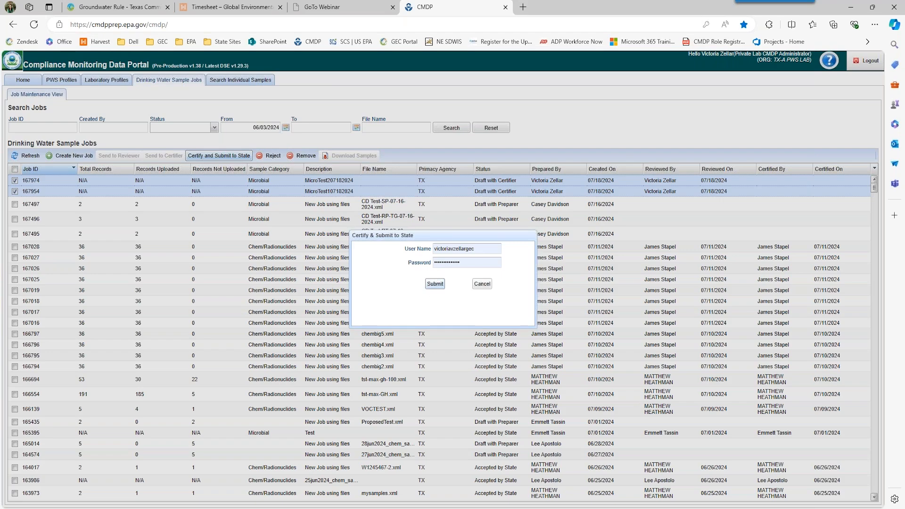
pyautogui.click(484, 268)
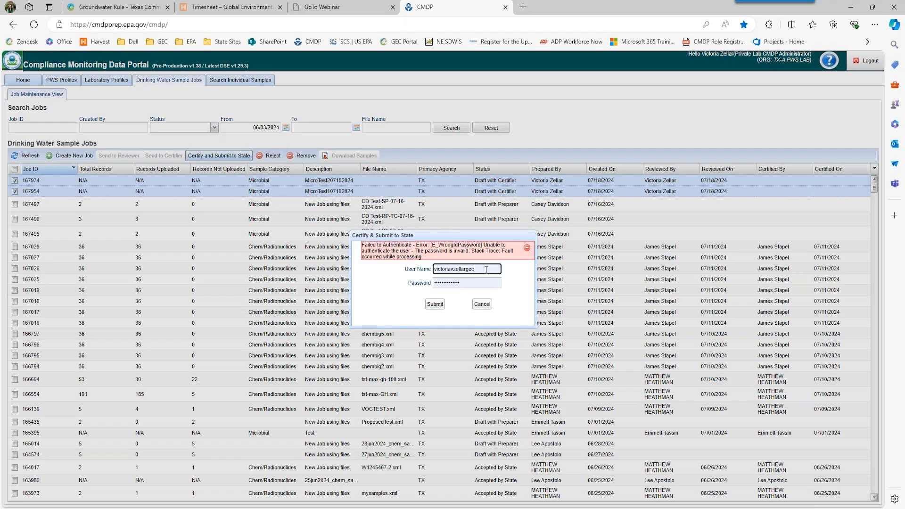
pyautogui.click(574, 283)
pyautogui.click(496, 268)
pyautogui.click(498, 281)
pyautogui.click(435, 305)
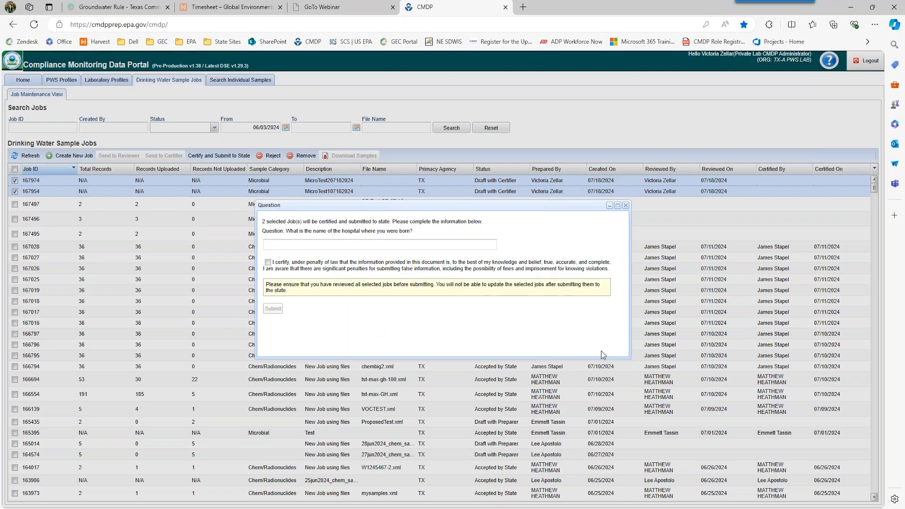
# - Tick the penalty-of-law certification, then close the Question dialog without submitting
pyautogui.click(282, 245)
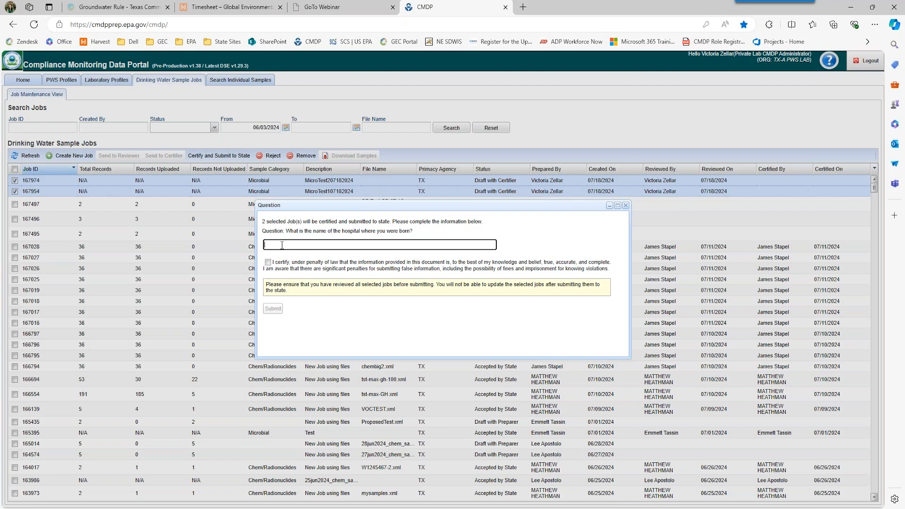
pyautogui.press('BackSpace')
pyautogui.press('BackSpace')
pyautogui.press('BackSpace')
pyautogui.press('BackSpace')
pyautogui.press('BackSpace')
pyautogui.press('BackSpace')
pyautogui.press('BackSpace')
pyautogui.press('BackSpace')
pyautogui.click(268, 263)
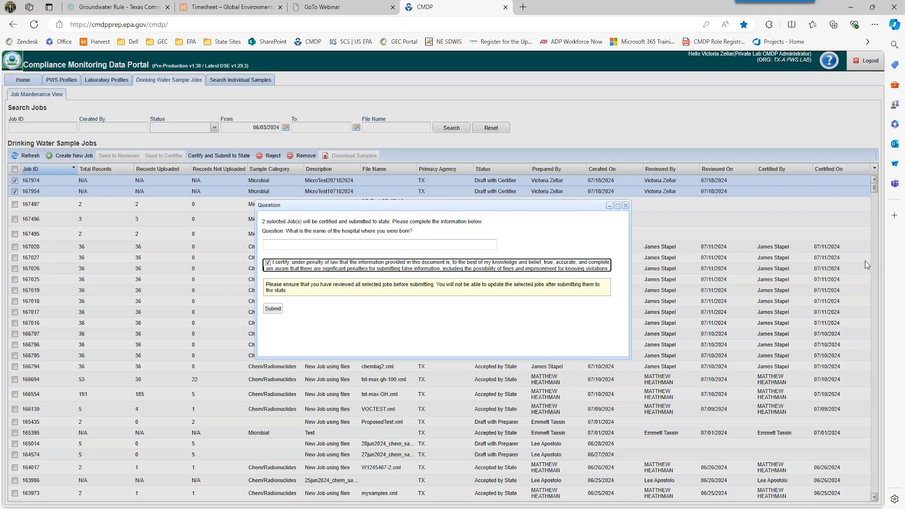
pyautogui.click(626, 206)
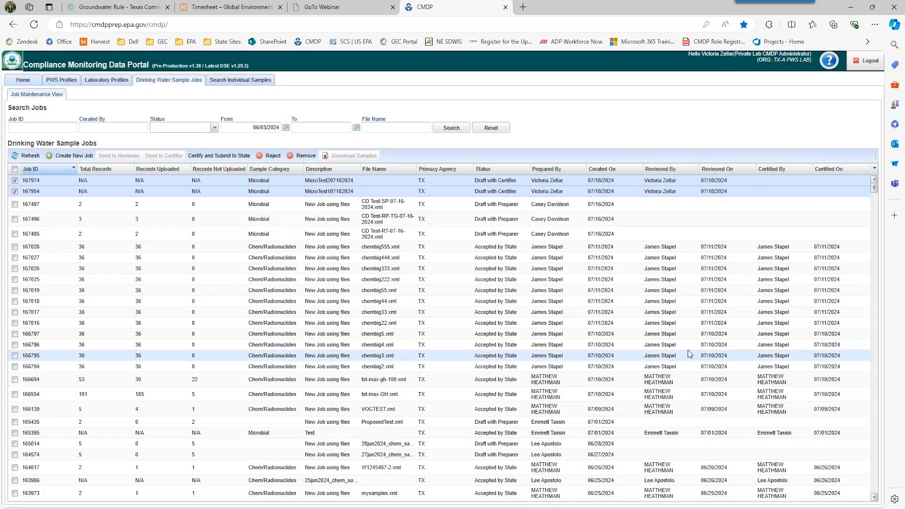
# - Untick jobs 167974 and 167954 in the sample jobs grid
pyautogui.click(14, 180)
pyautogui.click(15, 192)
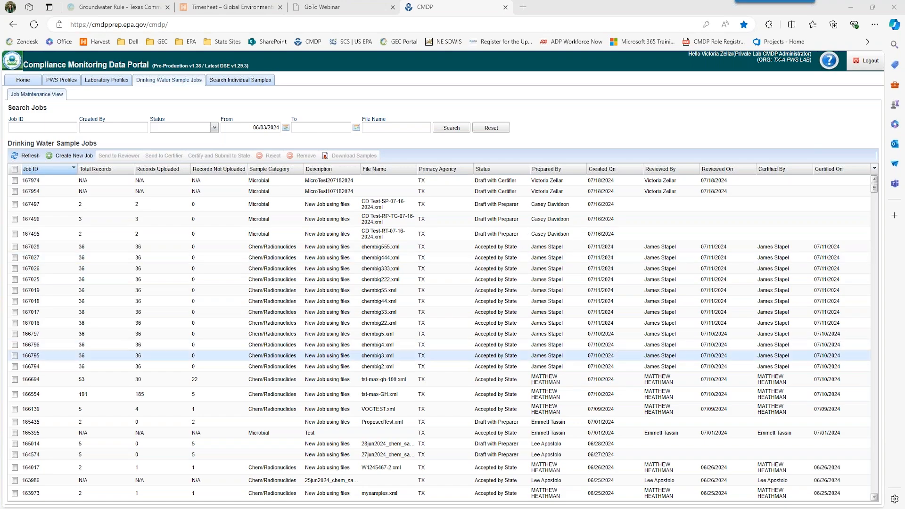
# - Open job 166795's summary of Chem/Radionuclides samples, then close it to return to the jobs list
pyautogui.doubleClick(615, 354)
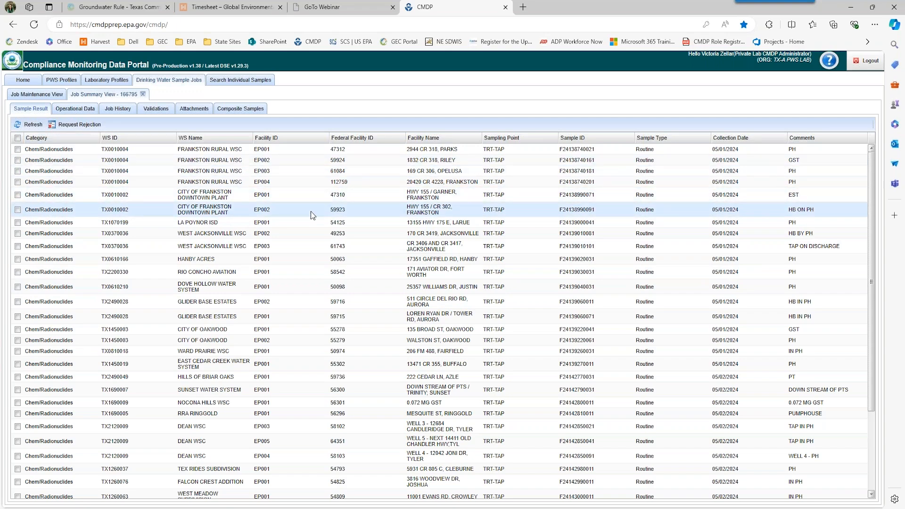
pyautogui.click(143, 94)
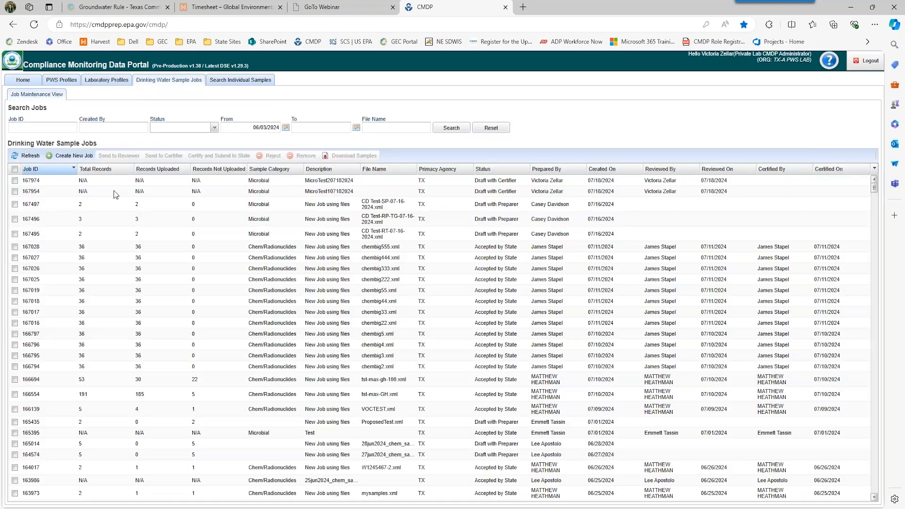
# - Select the checkbox for microbial job 167974 in the Drinking Water Sample Jobs grid
pyautogui.click(15, 180)
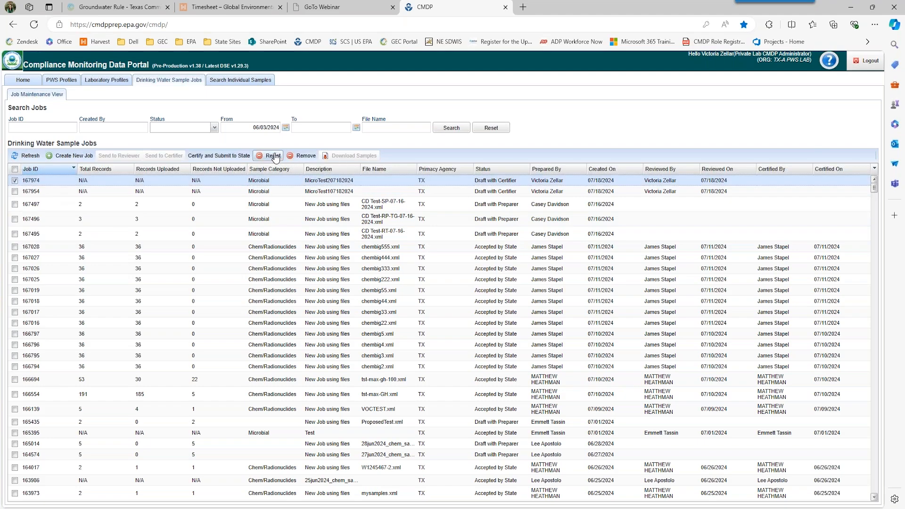
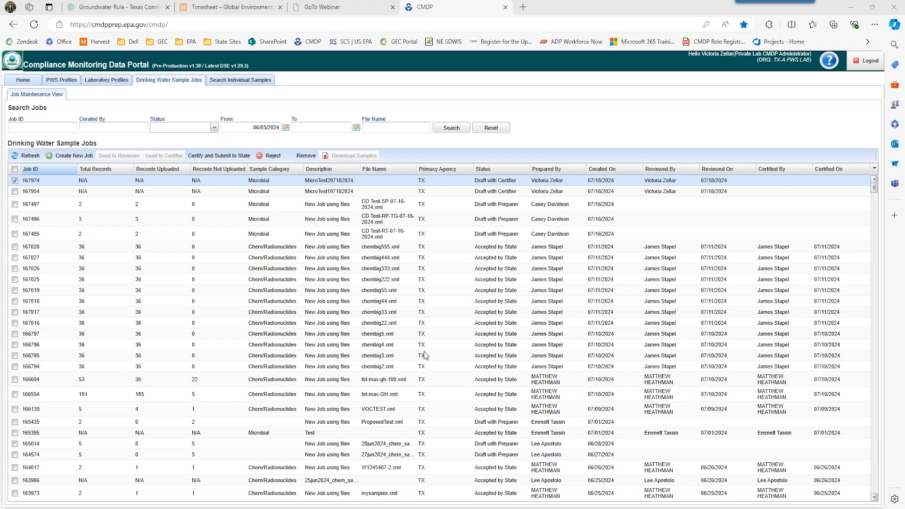
# - Return to the CMDP sign-in site and log in as the lab user to reach the Laboratories Dashboard
pyautogui.click(354, 42)
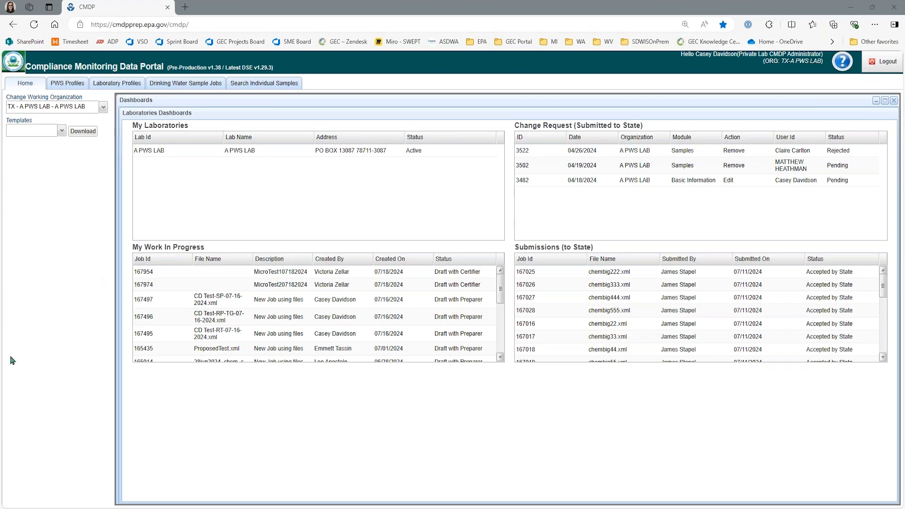
# - Download the Sample Results template as CMDP_Sample_Result_Template (11).xlsm and open it from Downloads
pyautogui.click(59, 136)
pyautogui.click(60, 134)
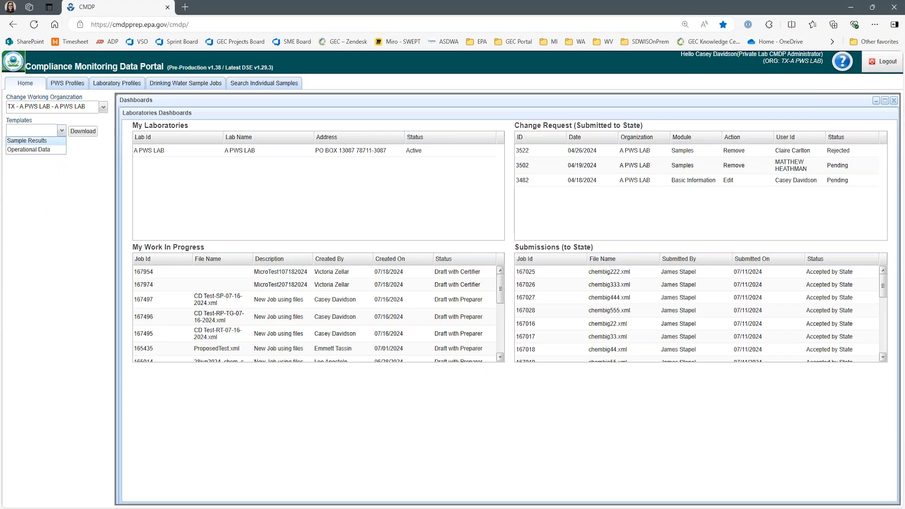
pyautogui.click(28, 141)
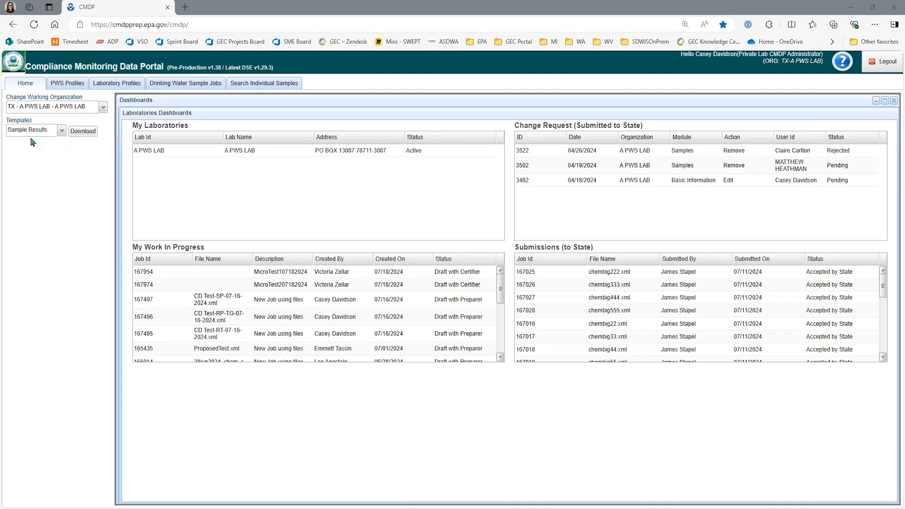
pyautogui.click(61, 131)
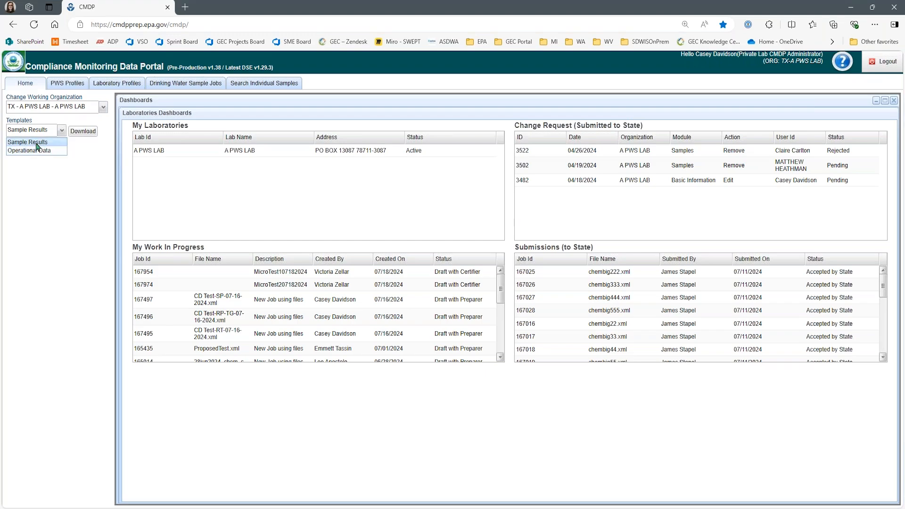
pyautogui.click(37, 146)
pyautogui.click(83, 132)
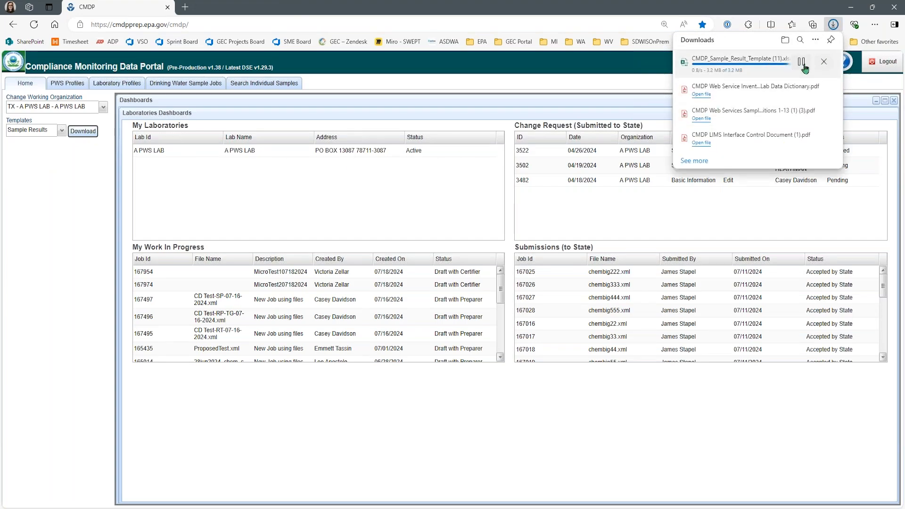
pyautogui.click(333, 508)
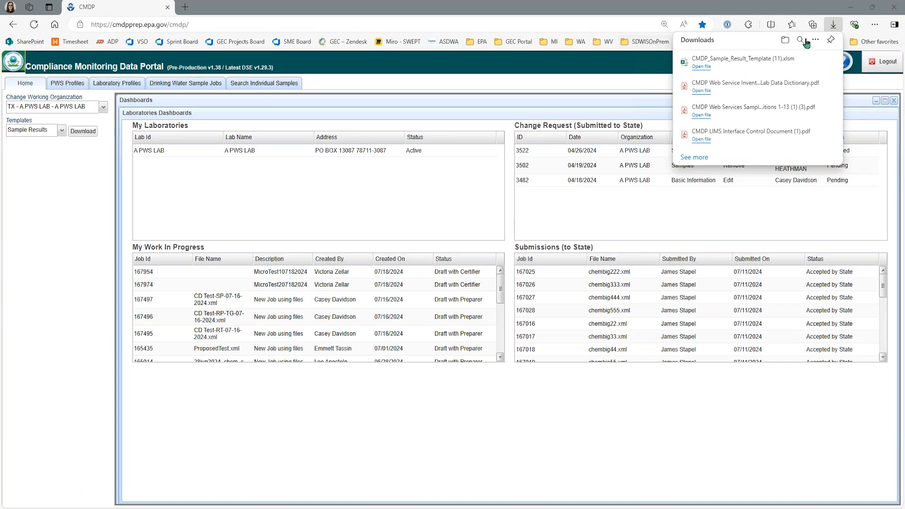
pyautogui.click(725, 68)
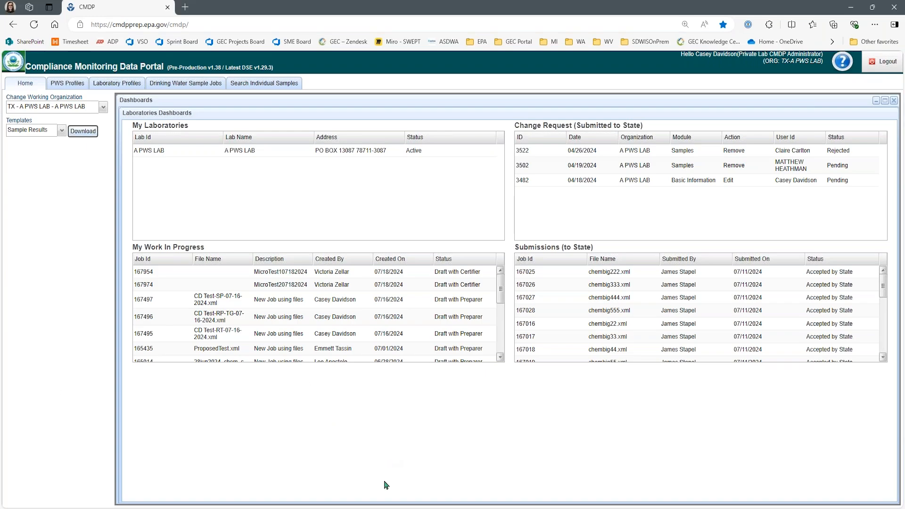
pyautogui.click(371, 508)
# - Move the CMDP_Sample_Result_Template (11).xlsm Excel window onto the screen and maximize it
pyautogui.click(269, 481)
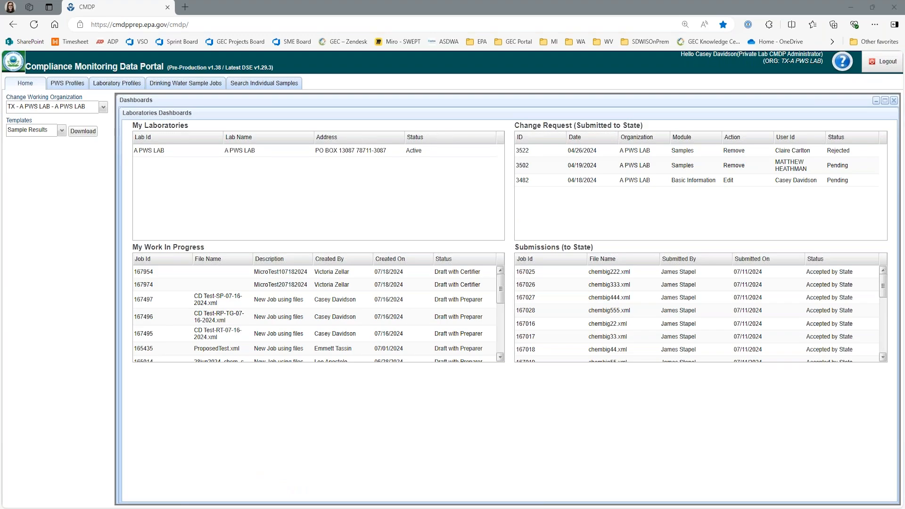
pyautogui.moveTo(0, 505); pyautogui.dragTo(522, 90)
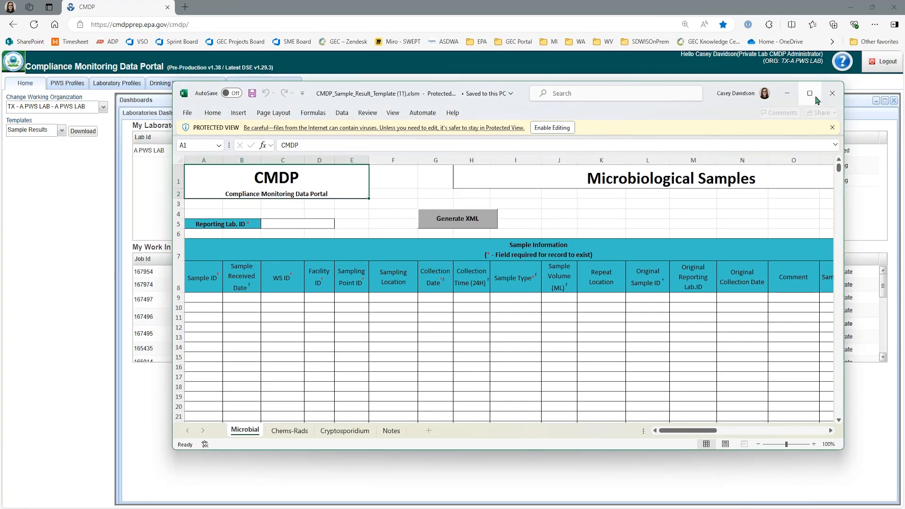
pyautogui.moveTo(811, 102)
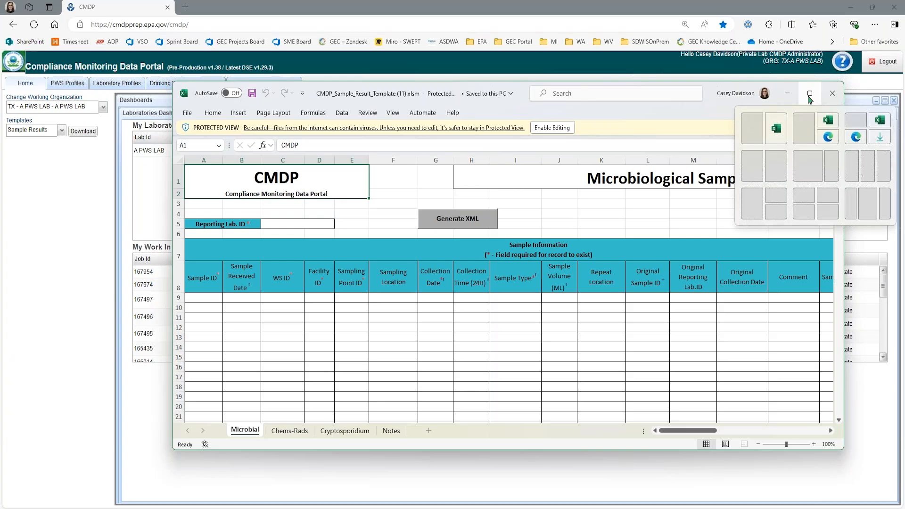
pyautogui.click(810, 99)
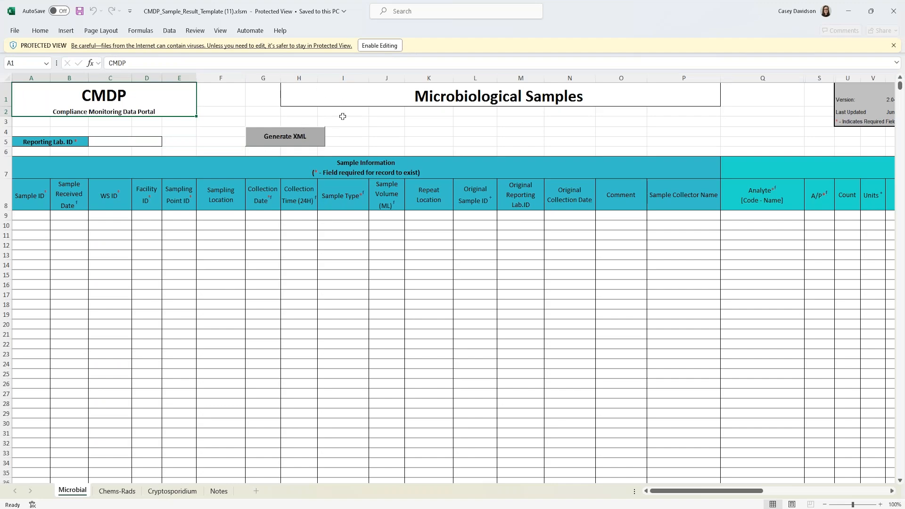
# - Enable editing, then confirm Enable VBA macros in the Trust Center Macro Settings and close Options
pyautogui.click(384, 49)
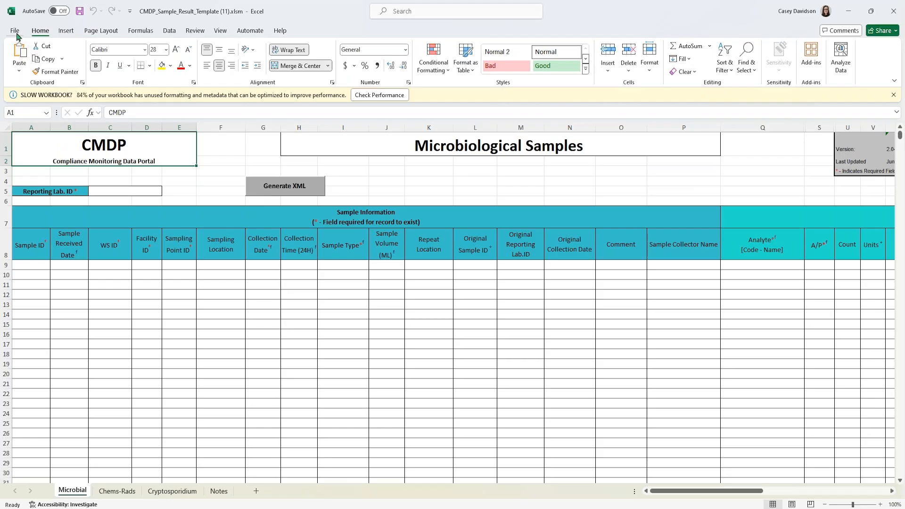
pyautogui.click(14, 30)
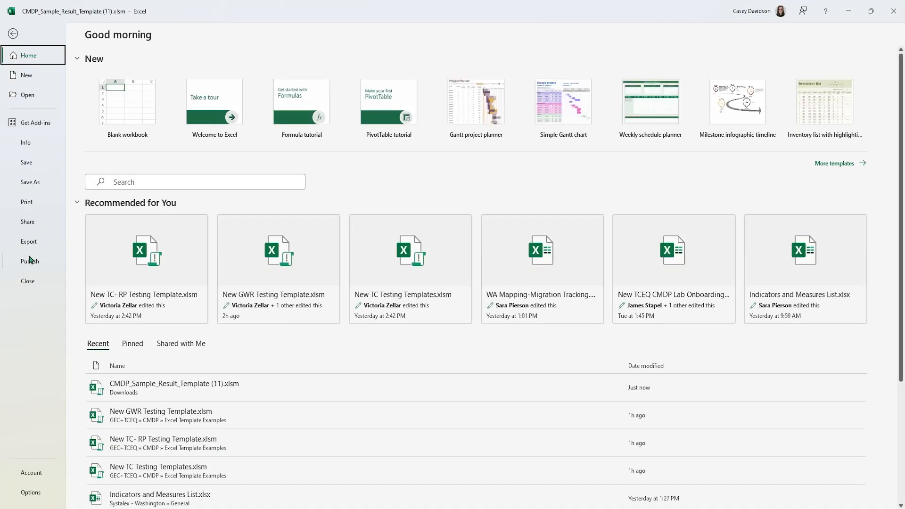
pyautogui.click(30, 493)
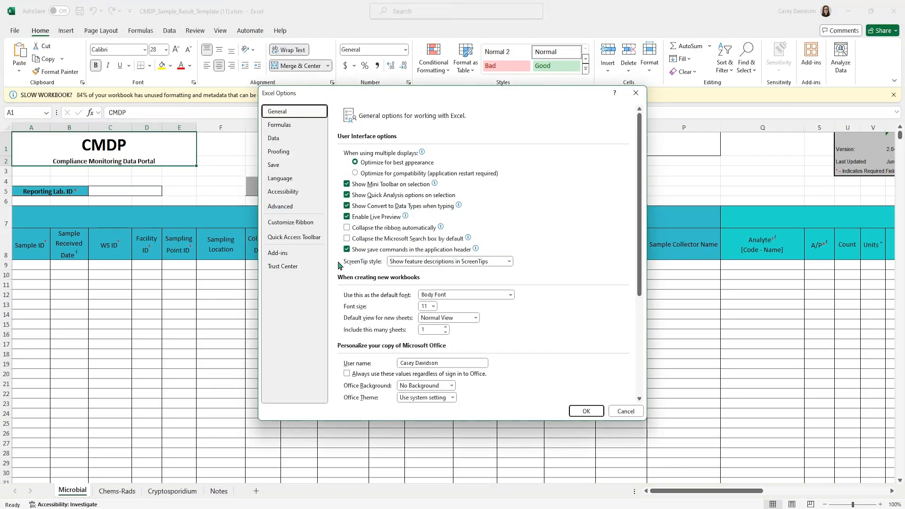
pyautogui.click(293, 267)
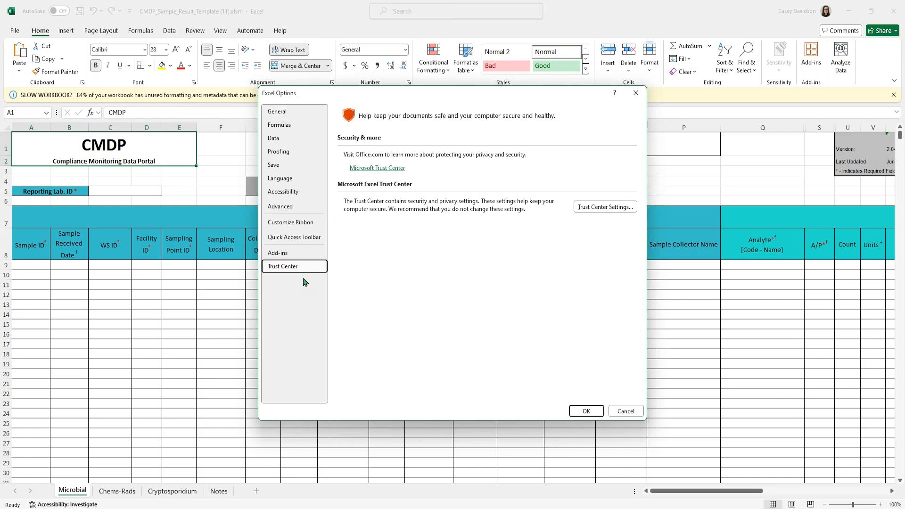
pyautogui.click(611, 211)
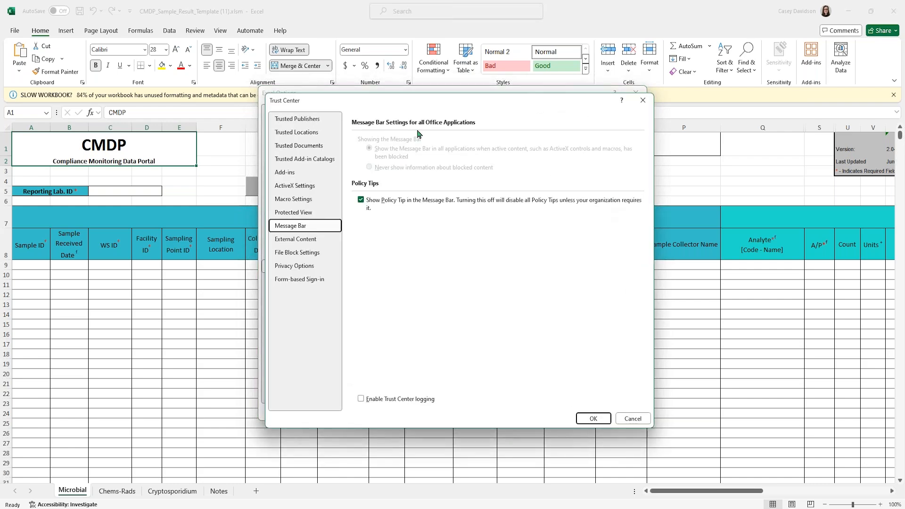
pyautogui.click(307, 137)
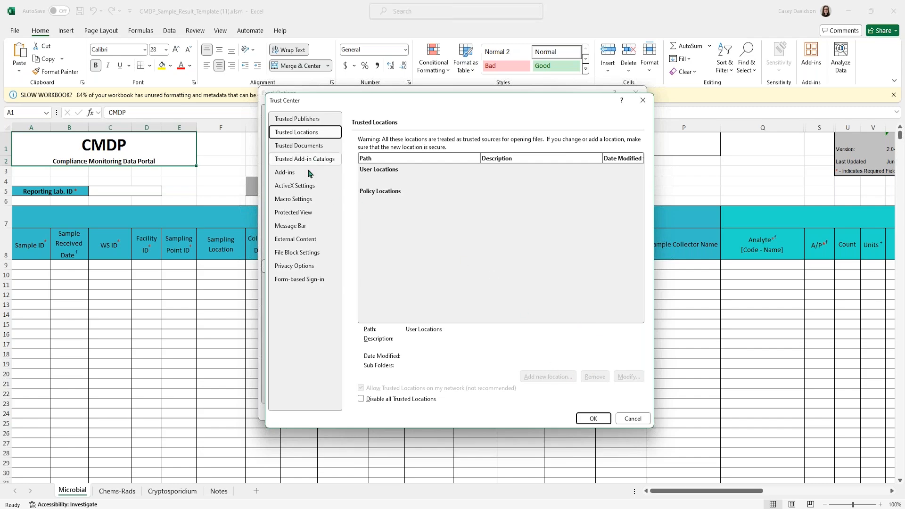
pyautogui.click(298, 200)
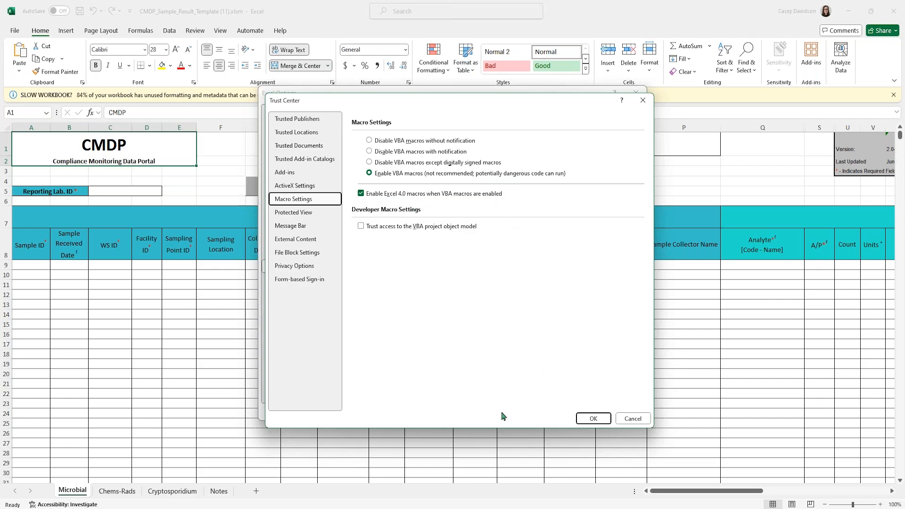
pyautogui.click(589, 419)
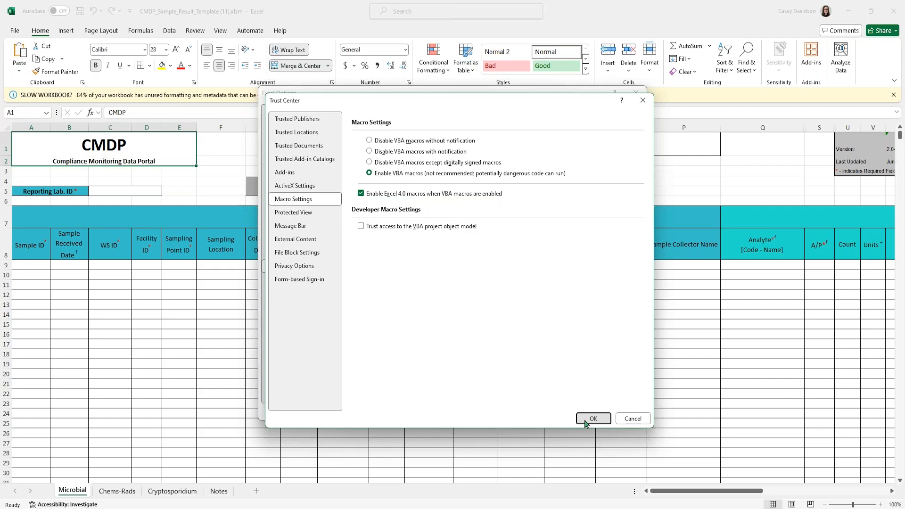
pyautogui.click(592, 413)
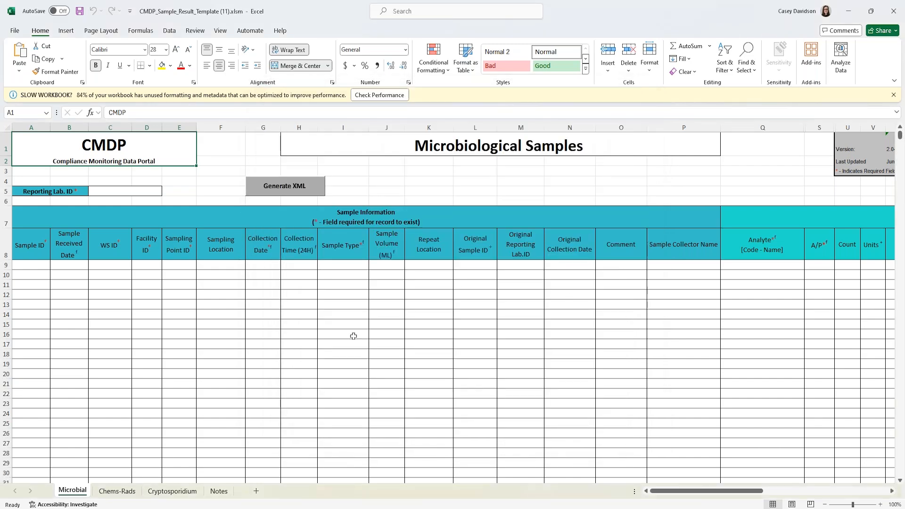
# - Dismiss the slow workbook warning and review the template's Notes sheet
pyautogui.click(893, 94)
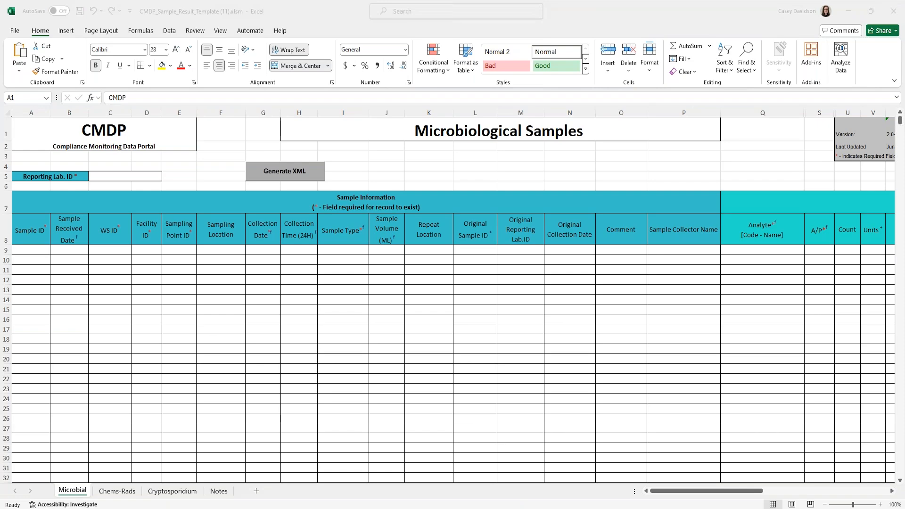
pyautogui.click(385, 375)
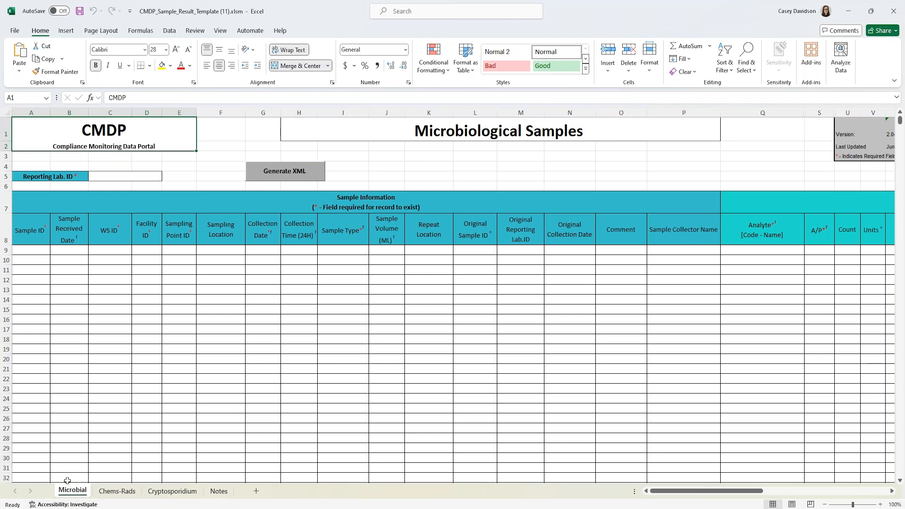
pyautogui.click(219, 491)
pyautogui.scroll(5, 132, 287)
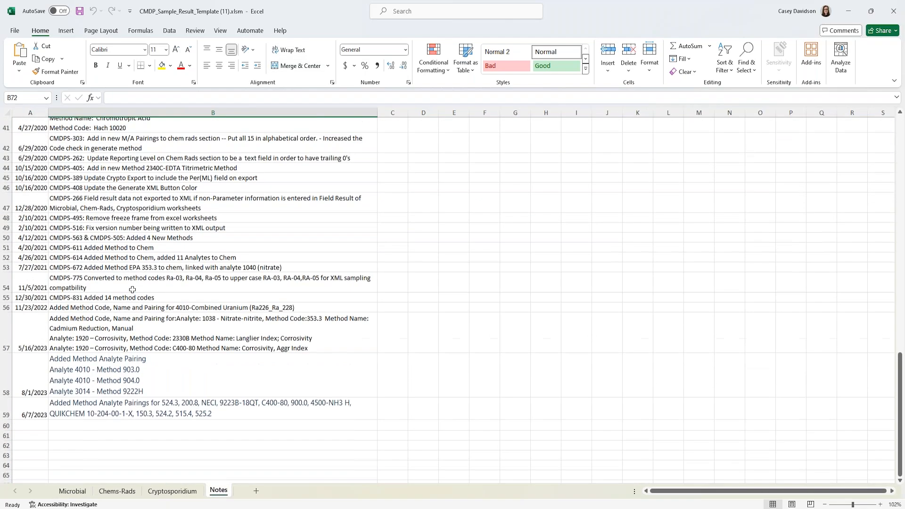
pyautogui.scroll(-1, 132, 289)
# - Enter A PWS LAB as the Reporting Lab. ID on the Microbial sheet
pyautogui.click(81, 491)
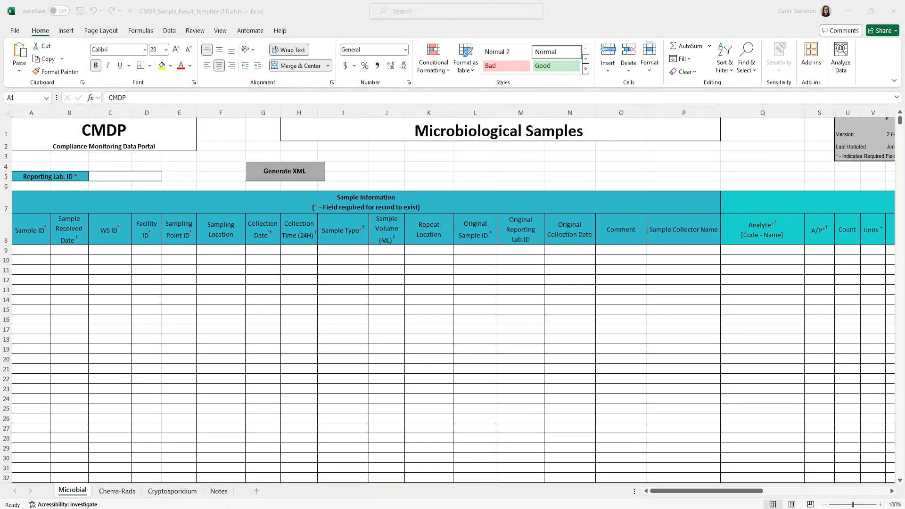
pyautogui.click(117, 177)
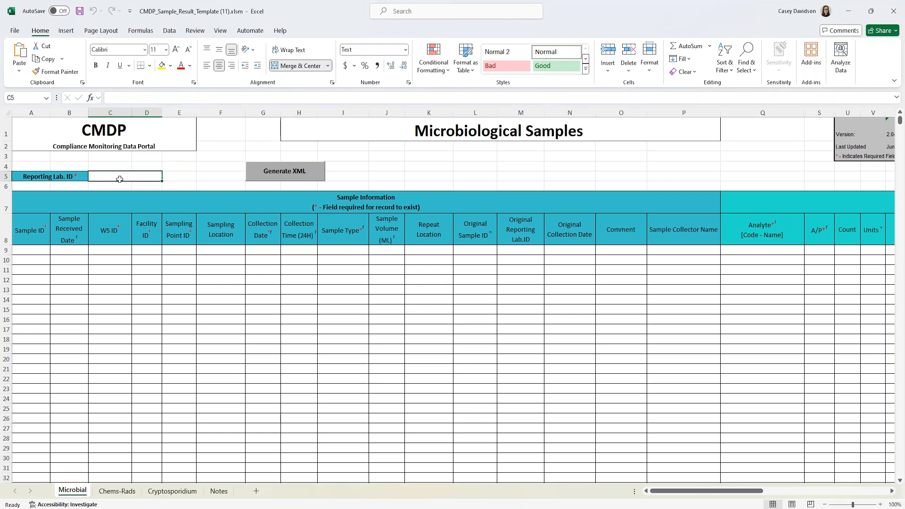
pyautogui.write('A PWS LAB')
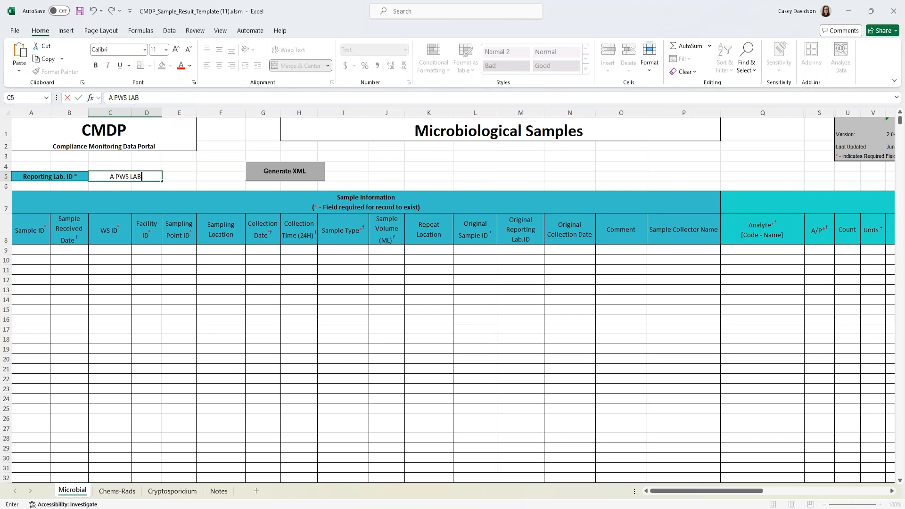
pyautogui.click(86, 280)
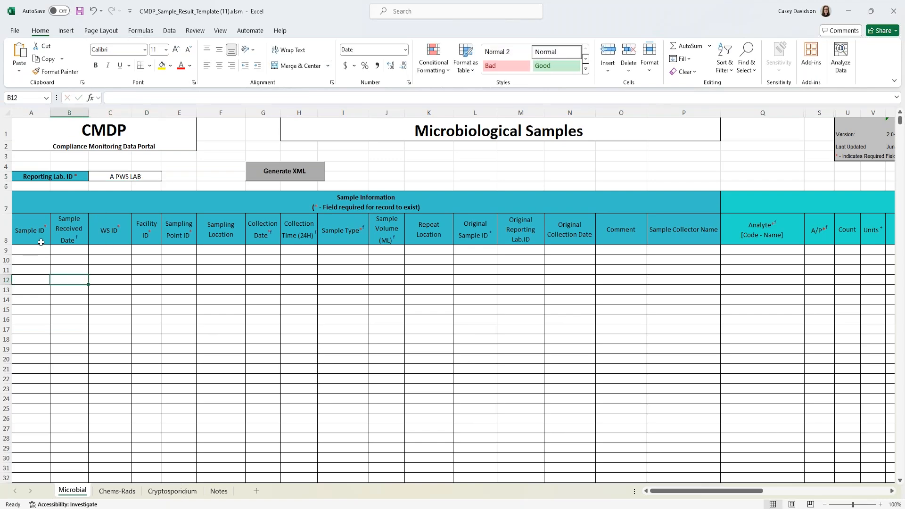
# - Enter sample ID TCA-CD071824 in A9 and widen column A to fit it
pyautogui.click(28, 259)
pyautogui.click(26, 250)
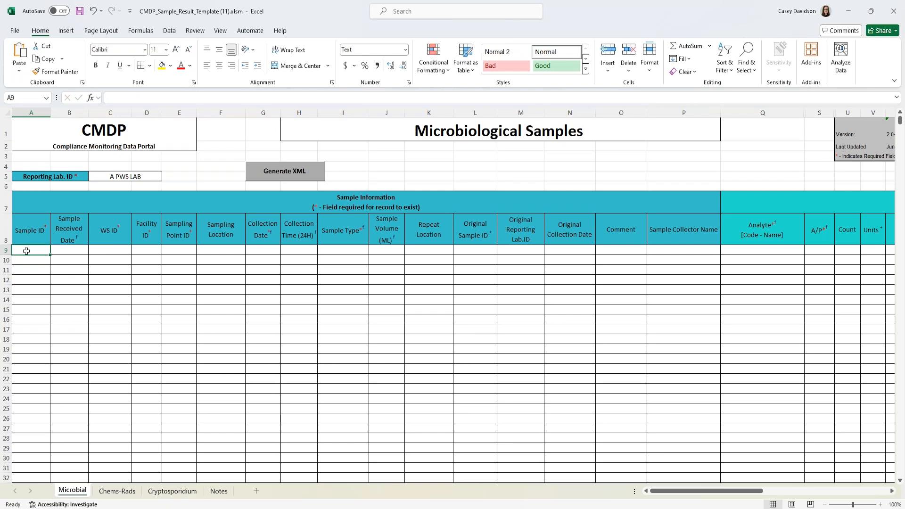
pyautogui.write('TCA')
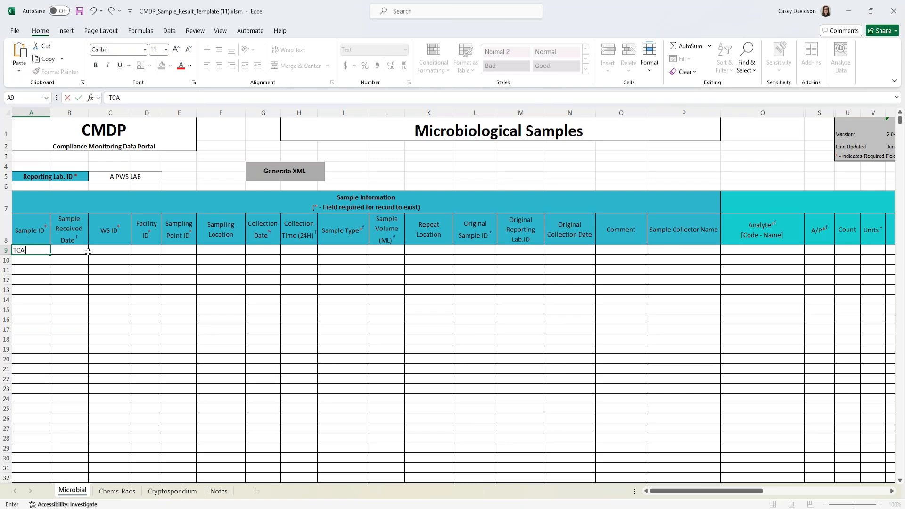
pyautogui.write('-CD071824')
pyautogui.click(88, 252)
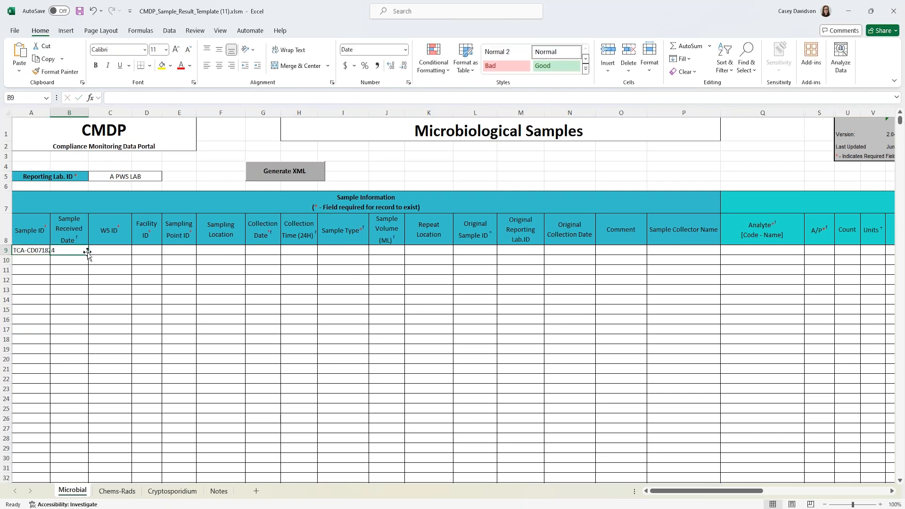
pyautogui.doubleClick(50, 112)
# - Set row 9's Sample Received Date to 07/10/2024
pyautogui.doubleClick(81, 251)
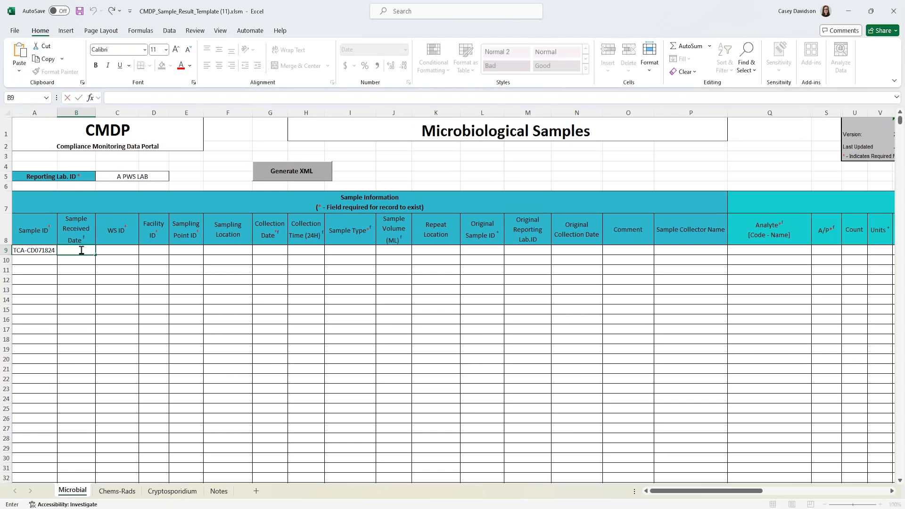
pyautogui.write('07/10/2024')
pyautogui.press('Return')
pyautogui.click(124, 252)
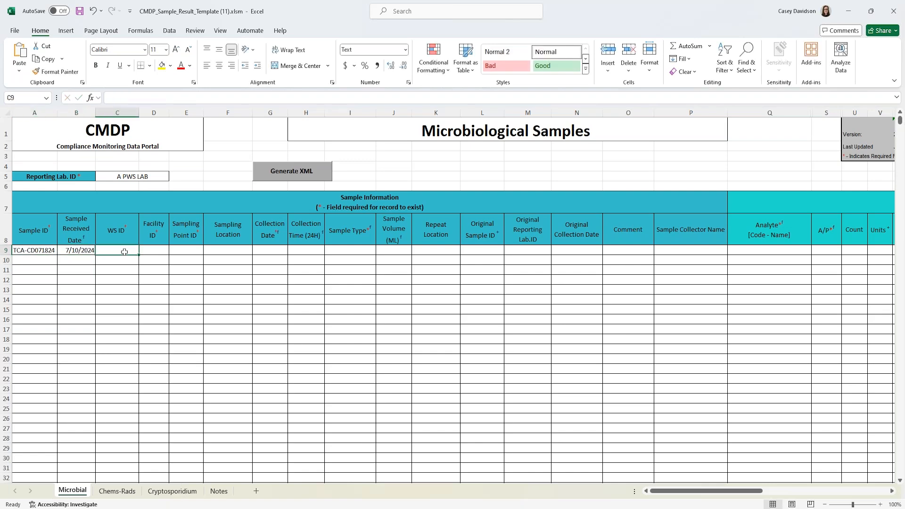
# - Fill row 9 with WS ID TX0060001, facility DS01 and sampling point DSTCRRT
pyautogui.doubleClick(130, 251)
pyautogui.write('TX')
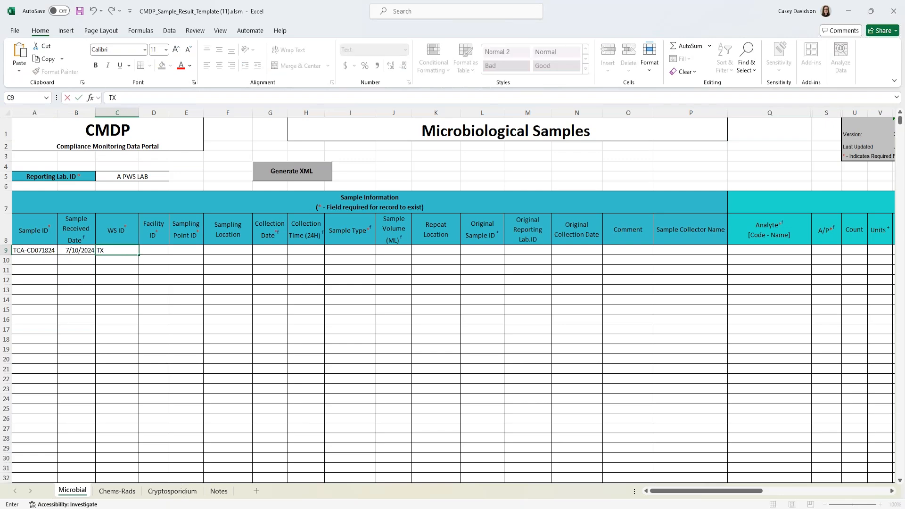
pyautogui.write('006001')
pyautogui.click(117, 251)
pyautogui.write('01')
pyautogui.press('Tab')
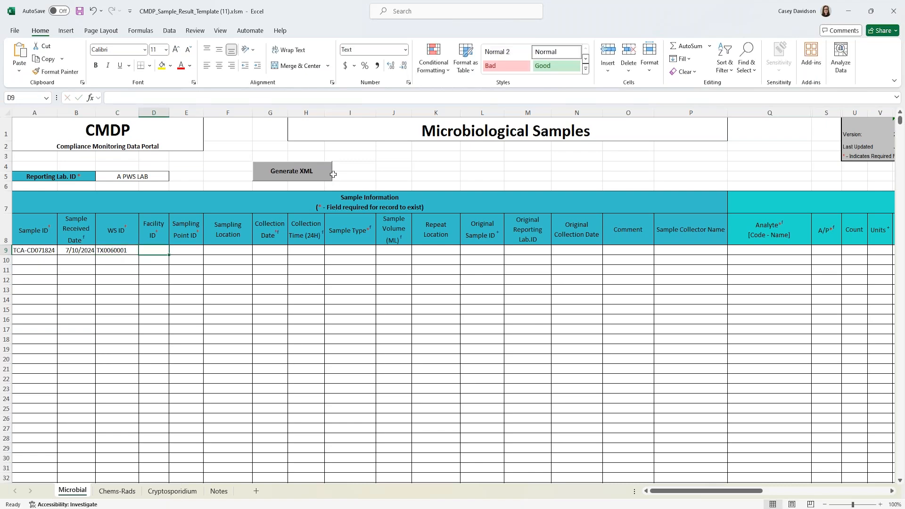
pyautogui.write('DS01')
pyautogui.press('Tab')
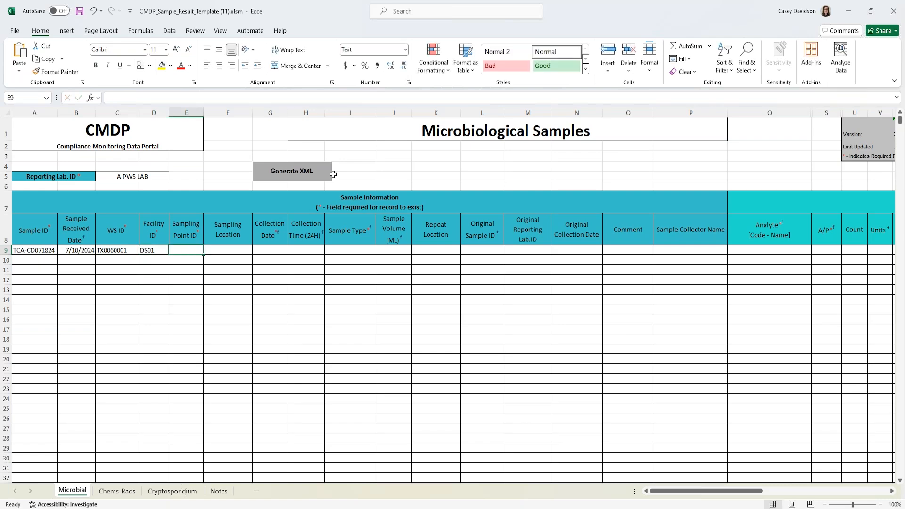
pyautogui.write('DS')
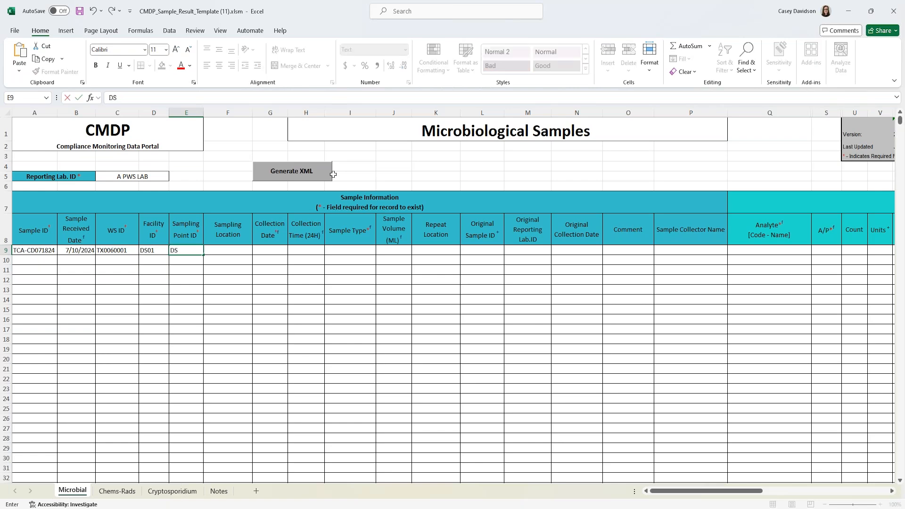
pyautogui.write('TCRRT')
pyautogui.press('Tab')
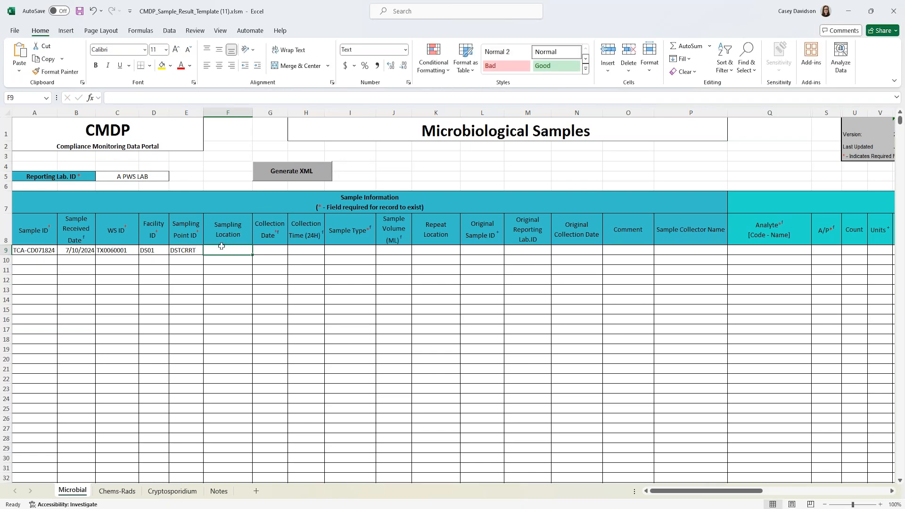
# - Enter sampling location Kitchen Sink, collection date 07/10/2024 and time 09:00 for row 9
pyautogui.click(245, 231)
pyautogui.doubleClick(237, 253)
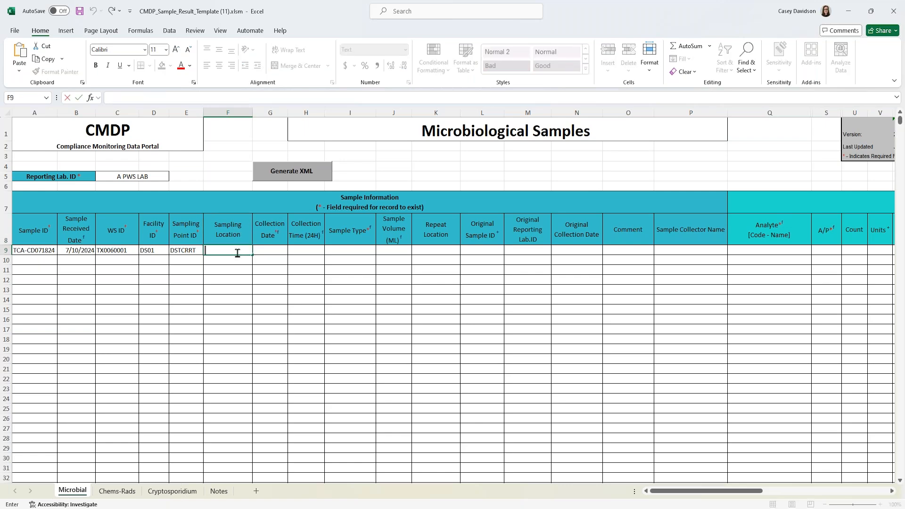
pyautogui.write('Kitchen Sink')
pyautogui.press('Tab')
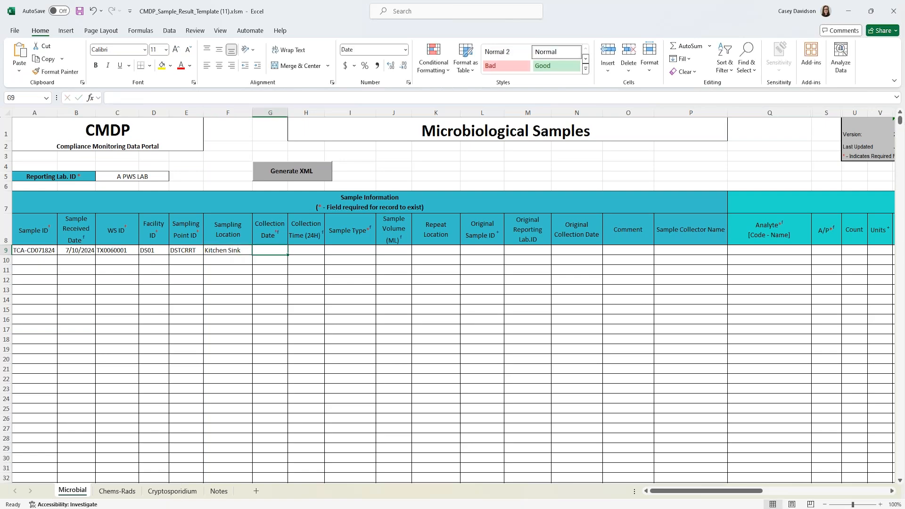
pyautogui.write('07/10/202')
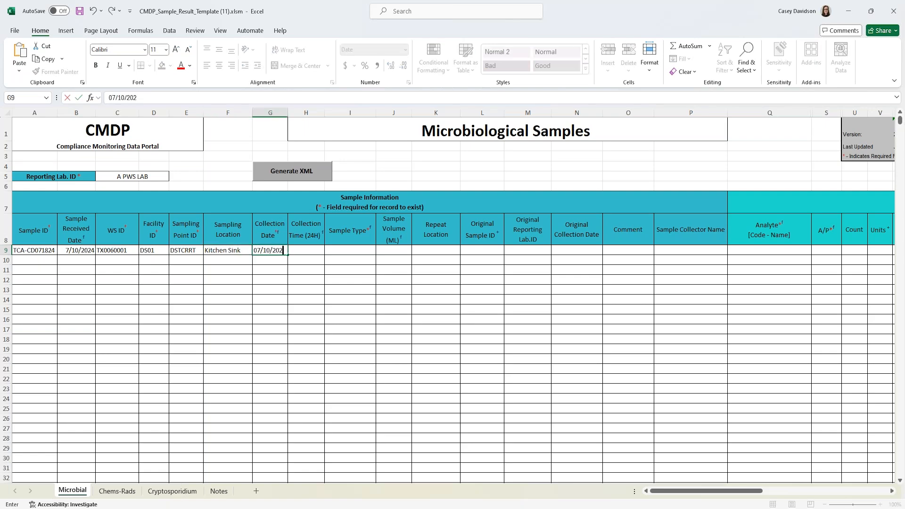
pyautogui.write('4')
pyautogui.press('Tab')
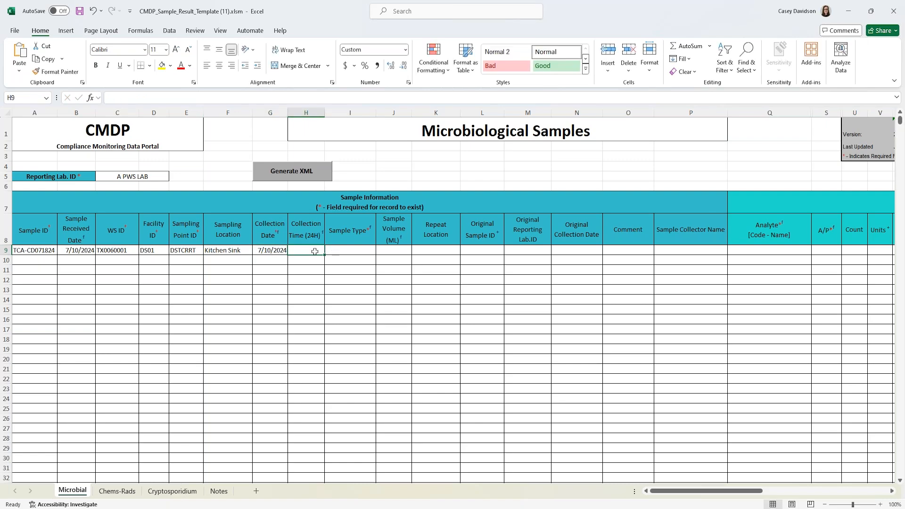
pyautogui.doubleClick(314, 251)
pyautogui.write('09:00')
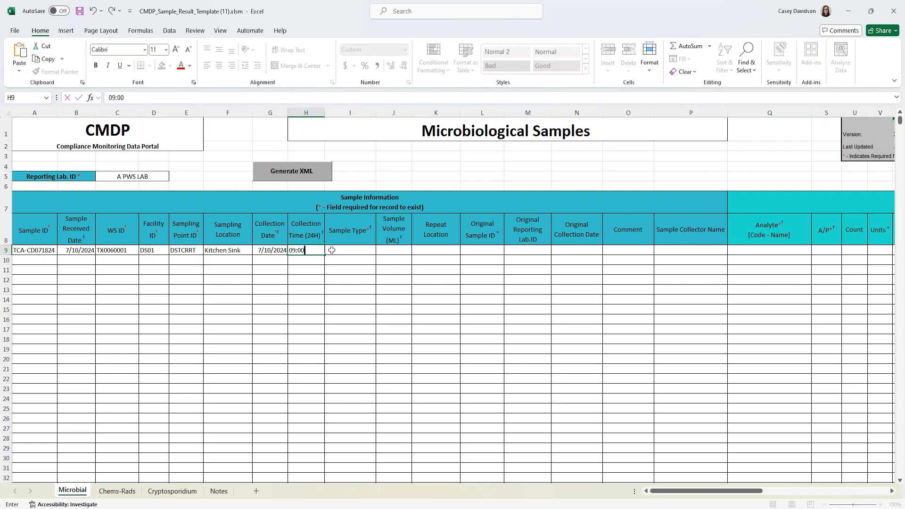
pyautogui.press('Tab')
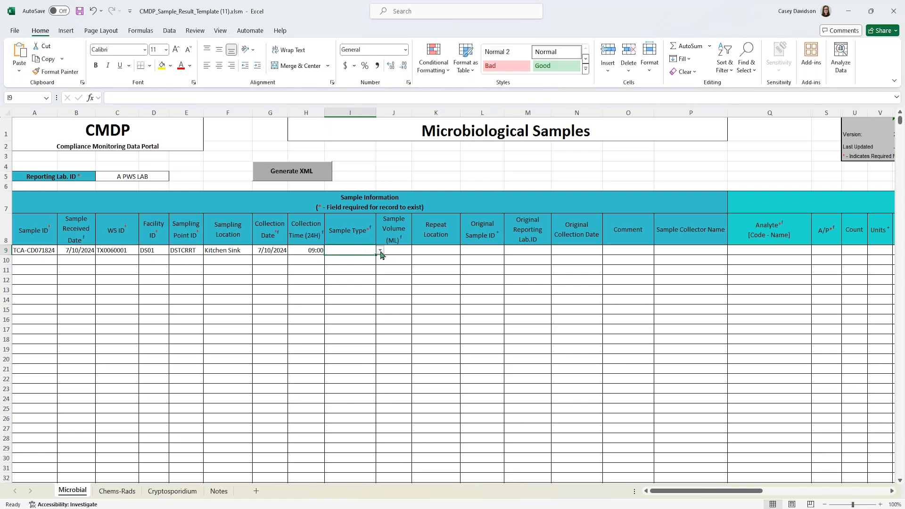
# - Set row 9's sample type to Routine and sample volume to 100
pyautogui.click(381, 251)
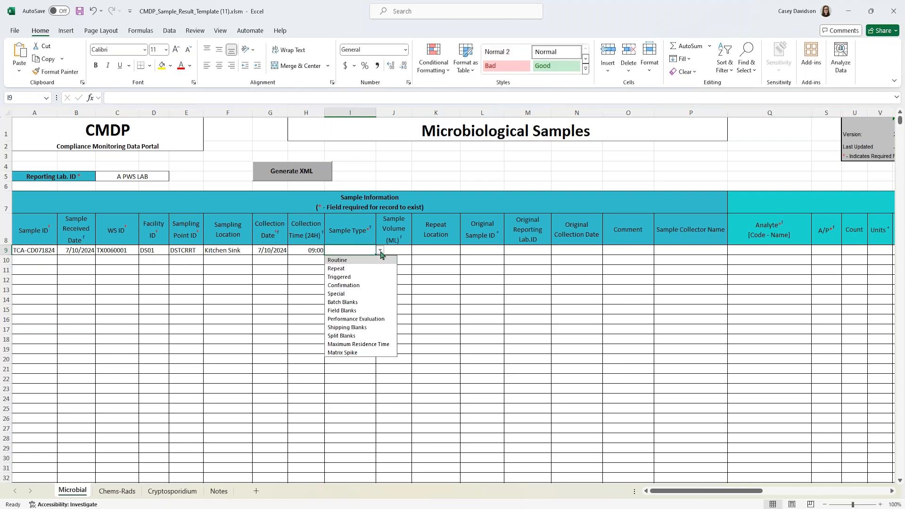
pyautogui.click(351, 261)
pyautogui.click(403, 251)
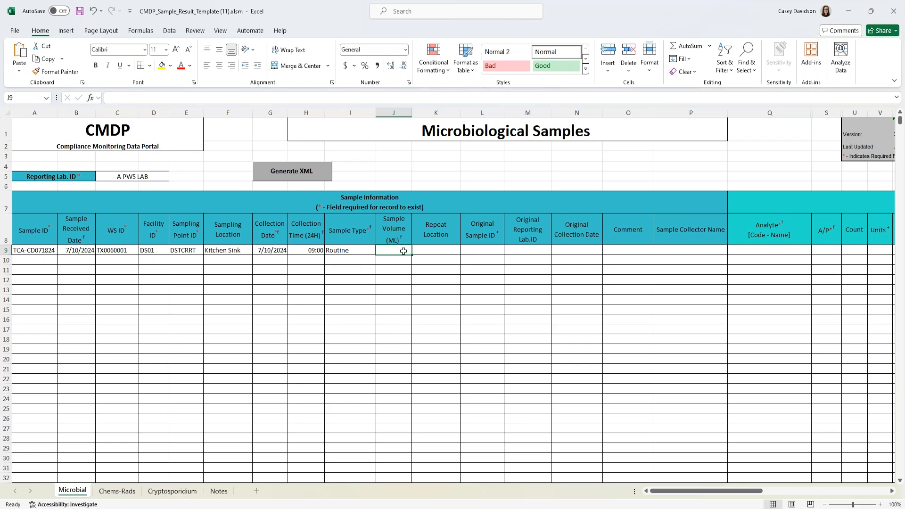
pyautogui.write('100')
pyautogui.press('Tab')
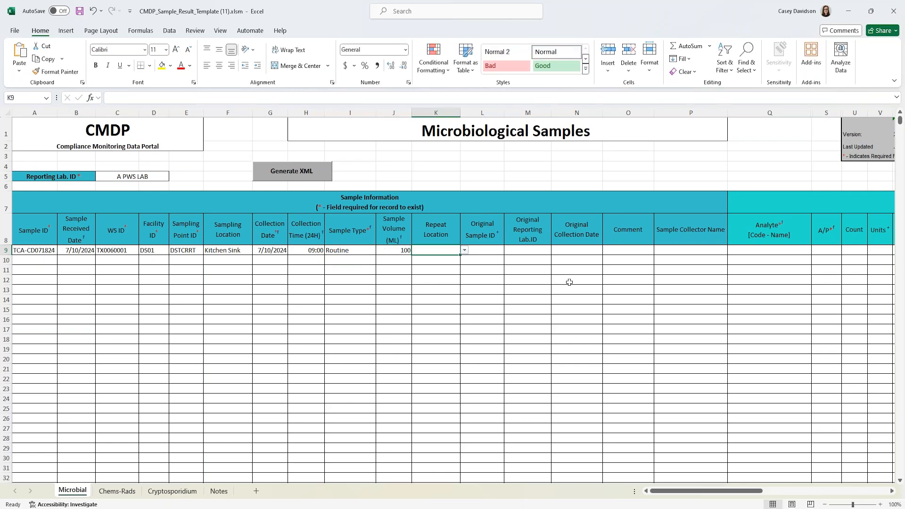
# - Enter the sample collector's name in P9 after checking the repeat-related columns
pyautogui.click(432, 261)
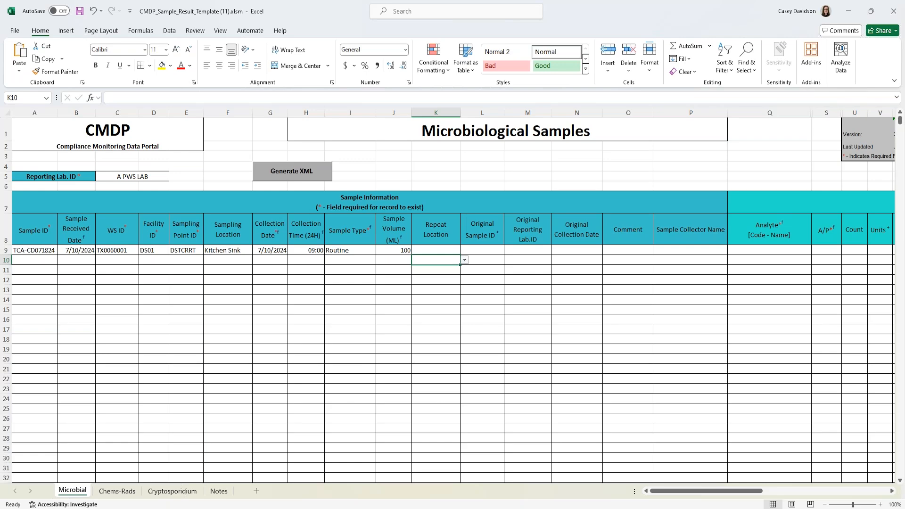
pyautogui.click(432, 230)
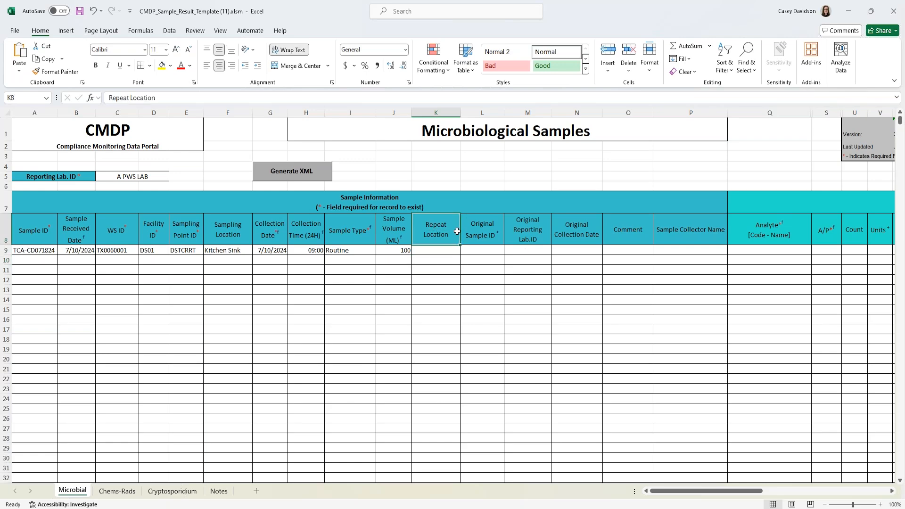
pyautogui.click(481, 234)
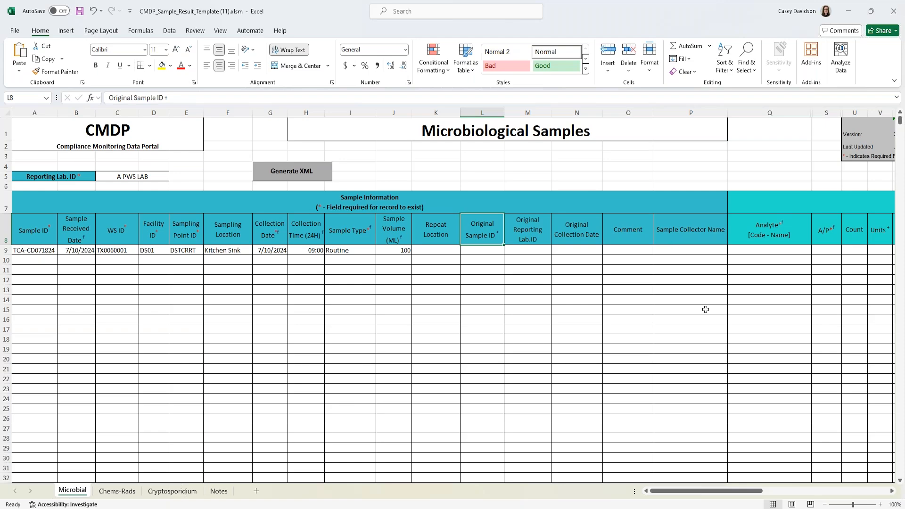
pyautogui.moveTo(729, 495); pyautogui.dragTo(748, 492)
pyautogui.click(491, 251)
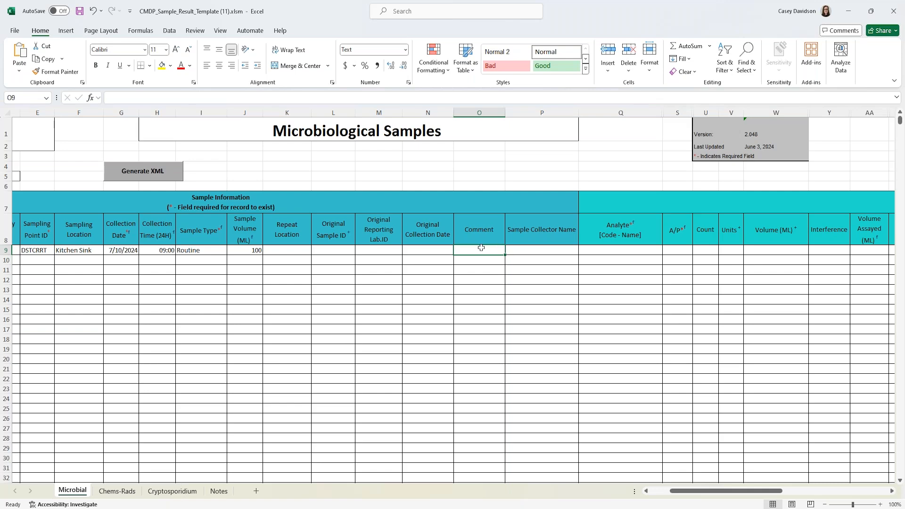
pyautogui.click(532, 251)
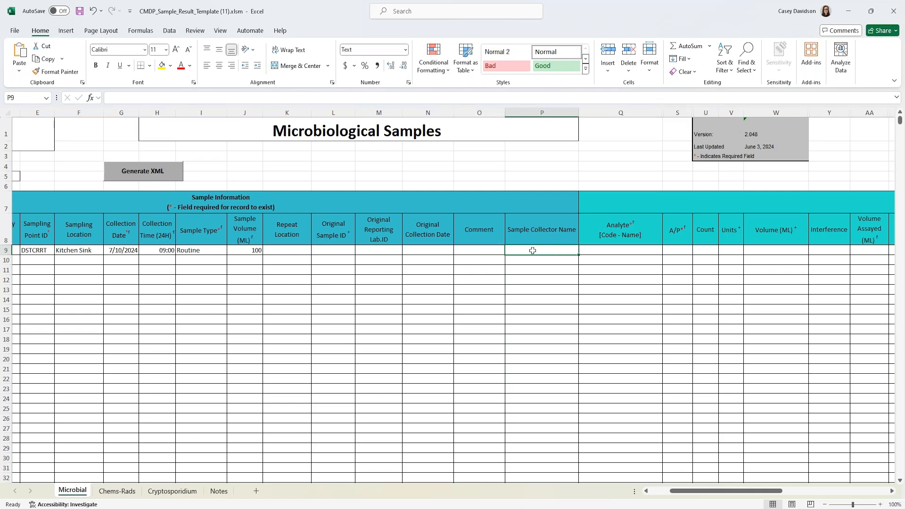
pyautogui.press('Tab')
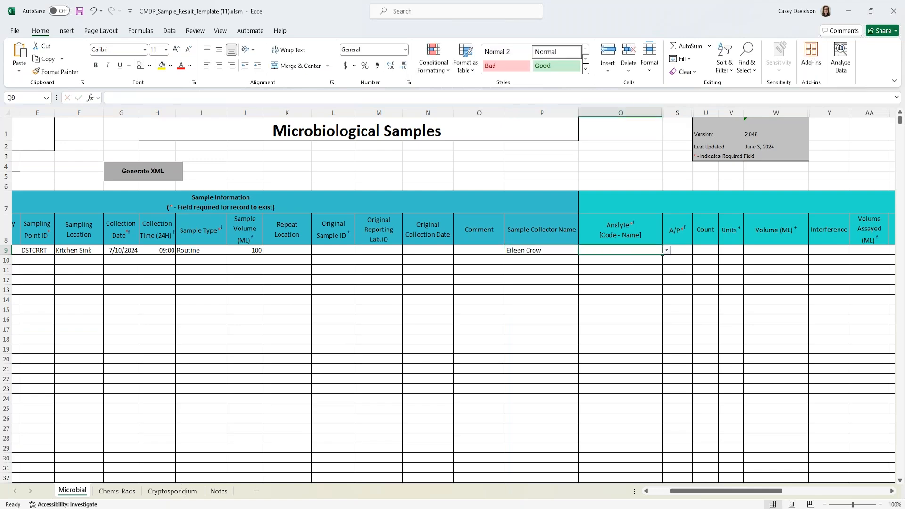
pyautogui.click(557, 204)
pyautogui.click(547, 244)
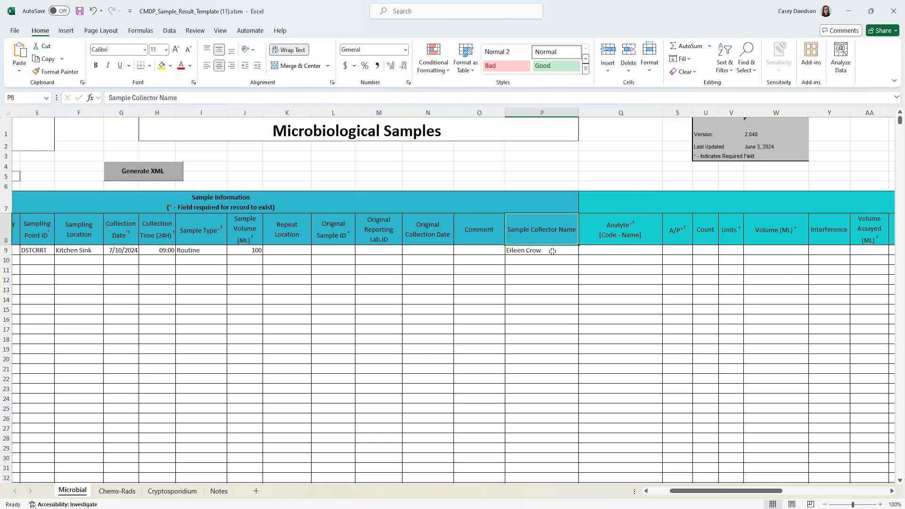
pyautogui.click(550, 260)
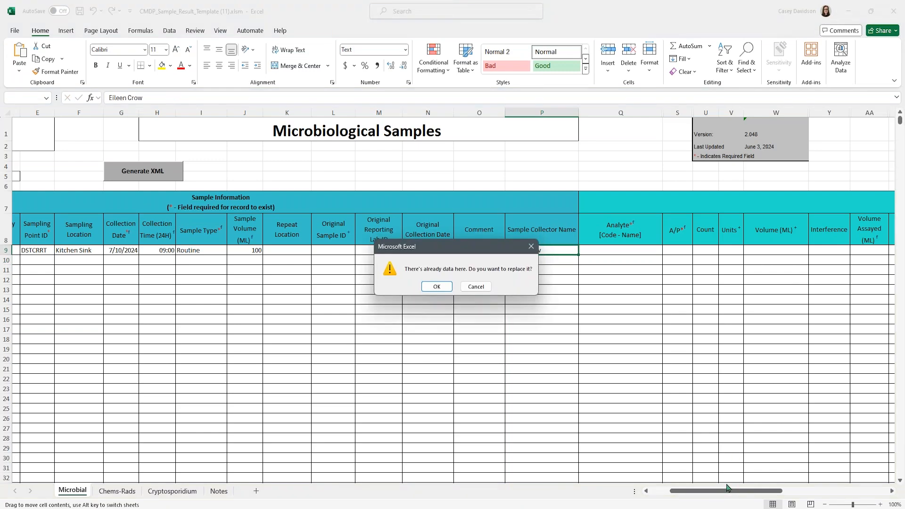
# - Choose 3100 - COLIFORM (TCR) as the analyte in Q9
pyautogui.click(475, 285)
pyautogui.moveTo(697, 490); pyautogui.dragTo(756, 499)
pyautogui.click(231, 252)
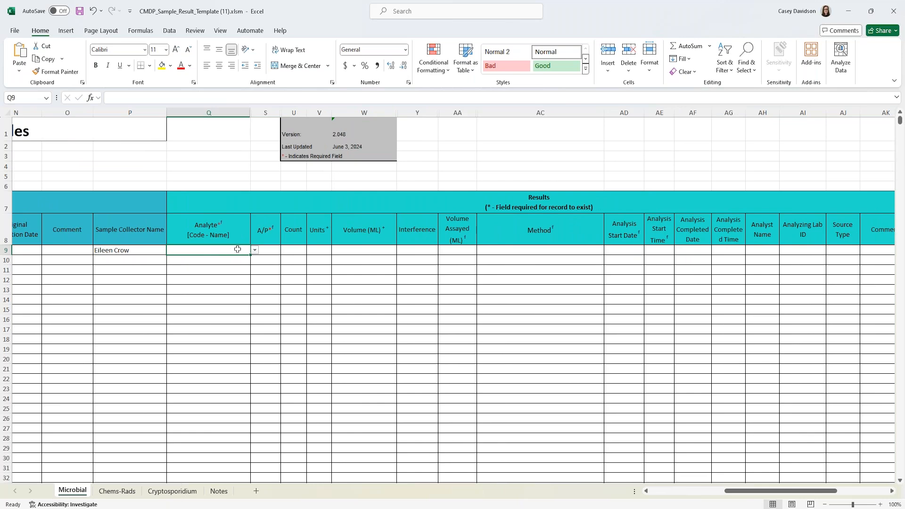
pyautogui.click(254, 250)
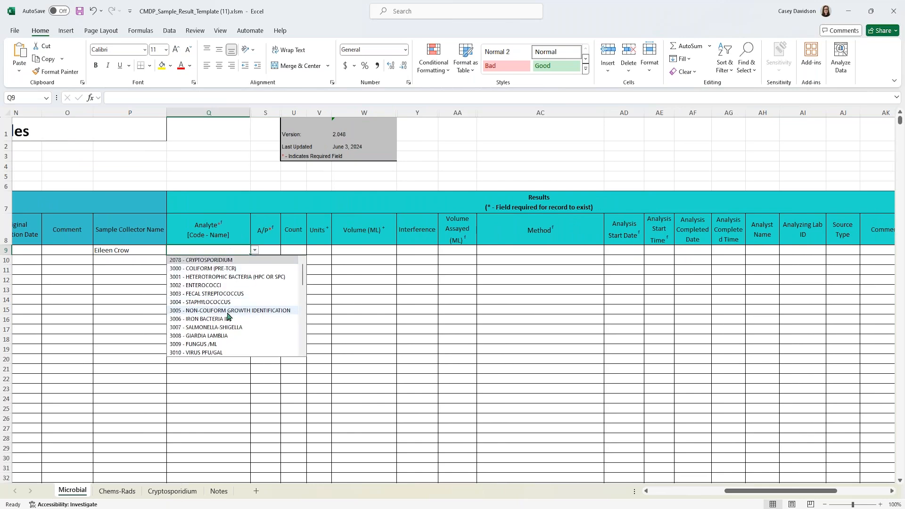
pyautogui.moveTo(303, 279); pyautogui.dragTo(303, 329)
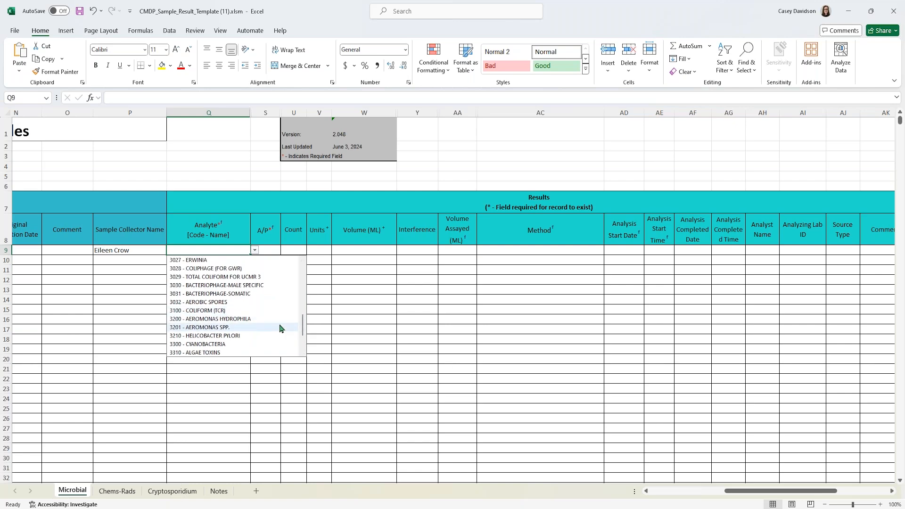
pyautogui.click(268, 311)
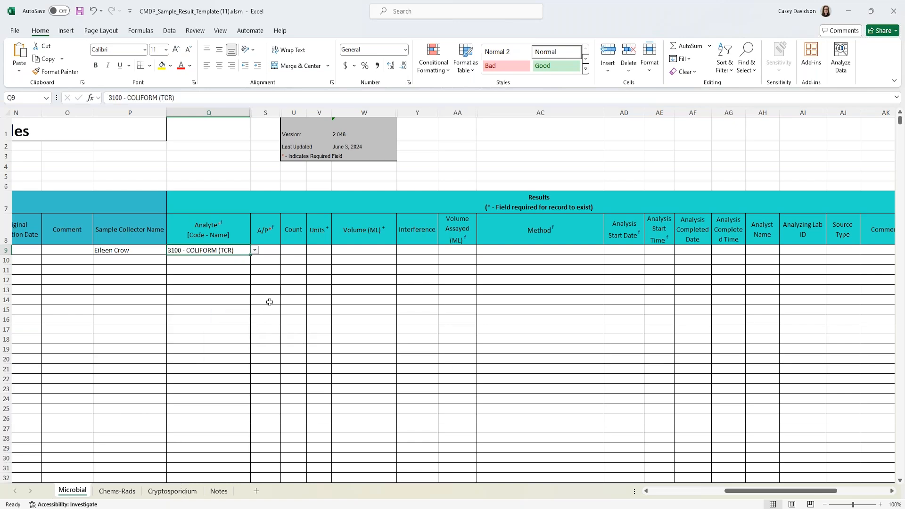
# - Record the row 9 coliform result as Absent with 100 mL volume assayed
pyautogui.click(273, 251)
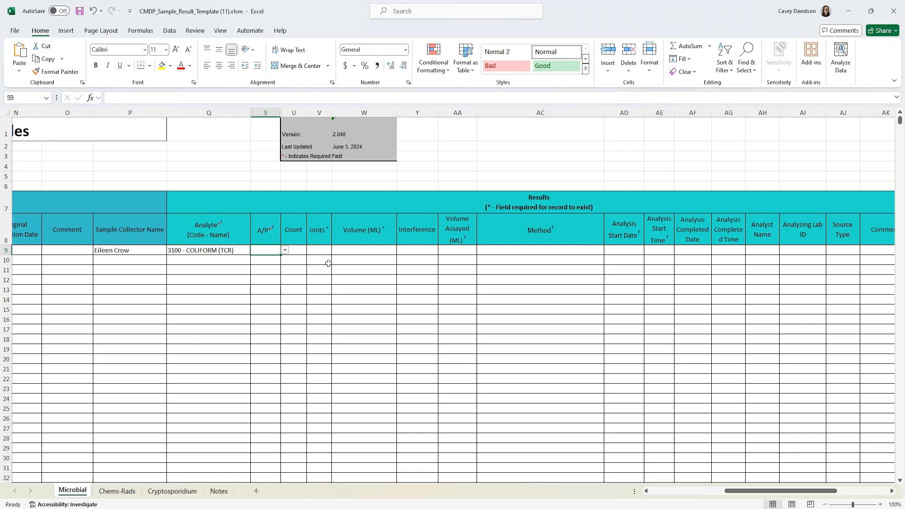
pyautogui.write('A')
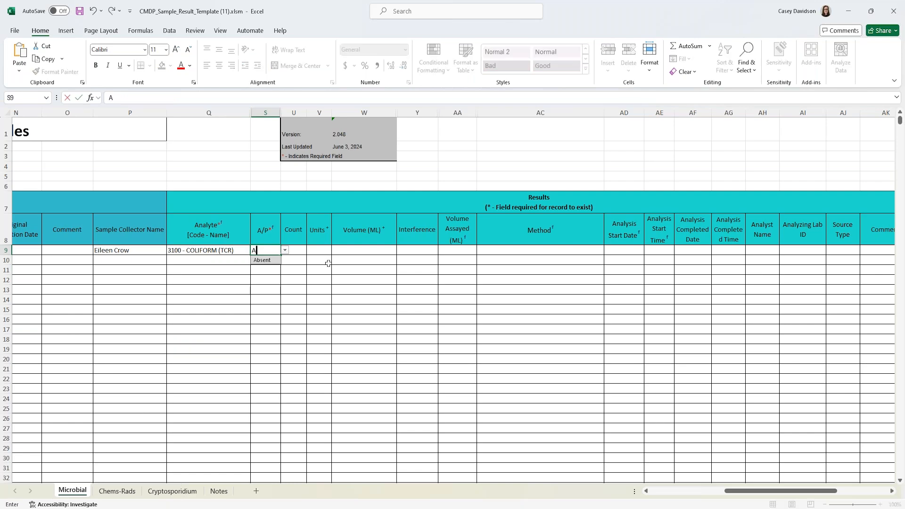
pyautogui.click(277, 260)
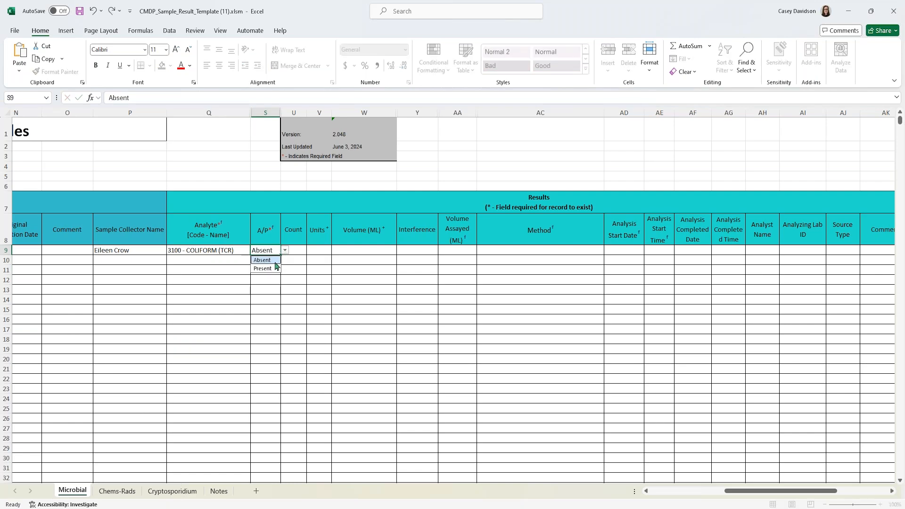
pyautogui.click(337, 259)
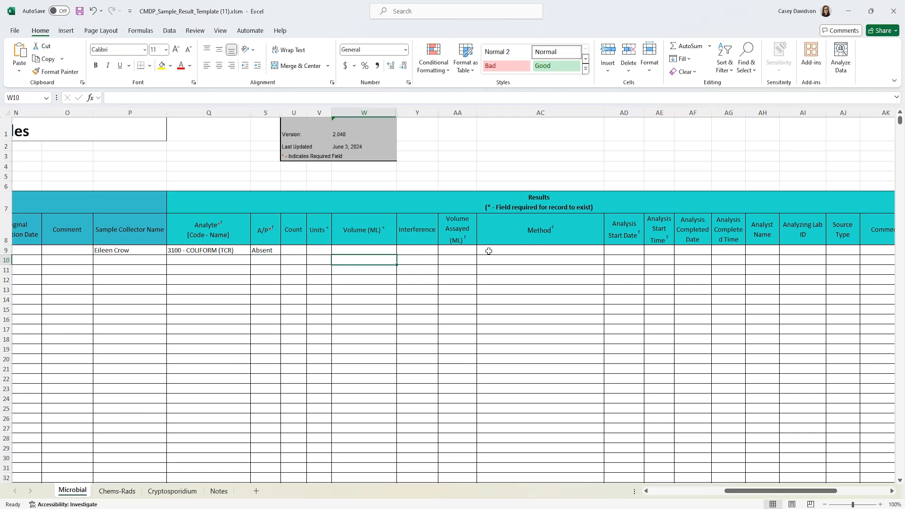
pyautogui.click(464, 248)
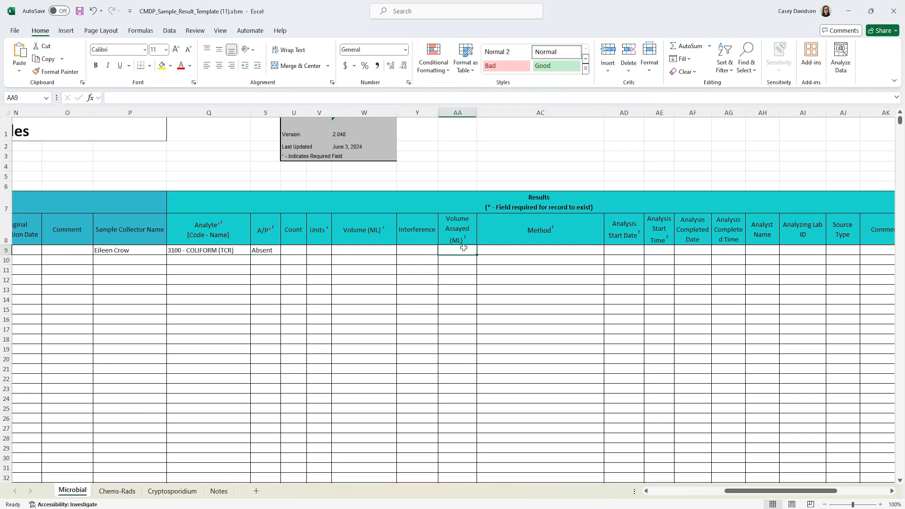
pyautogui.write('100')
pyautogui.click(499, 252)
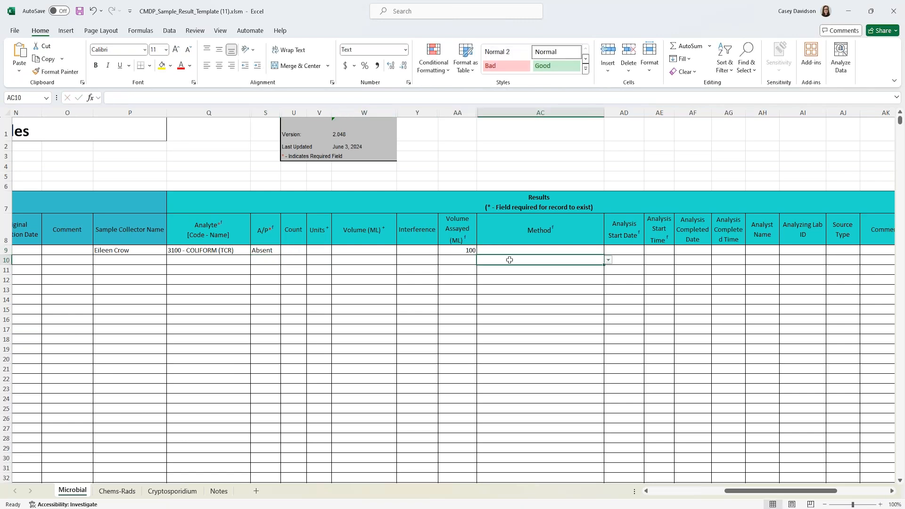
# - Start typing 9223B-P in row 9's Method cell to filter the method suggestions
pyautogui.click(608, 251)
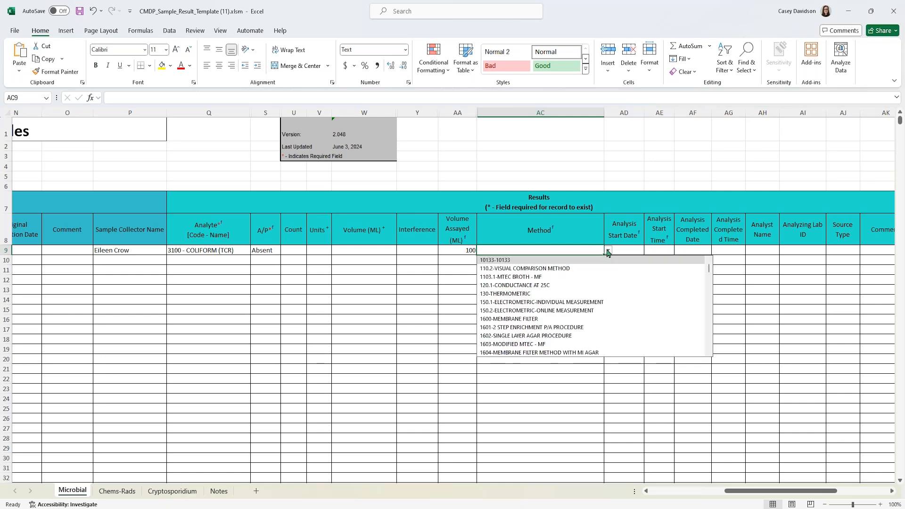
pyautogui.moveTo(710, 269)
pyautogui.mouseDown()
pyautogui.moveTo(710, 282)
pyautogui.moveTo(709, 268)
pyautogui.mouseUp()
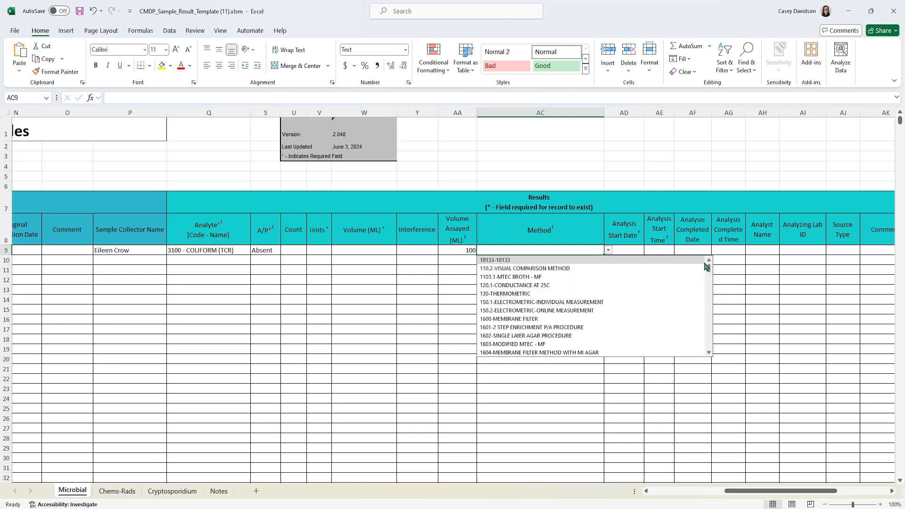
pyautogui.click(560, 250)
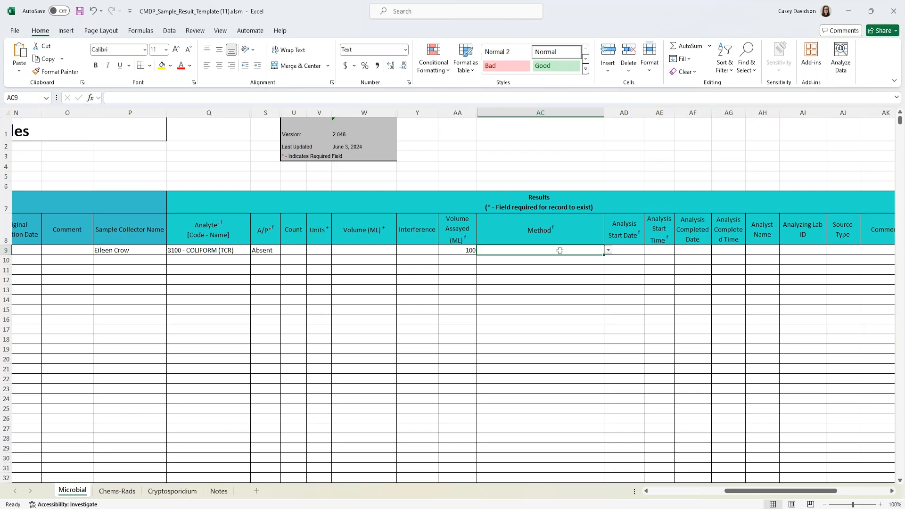
pyautogui.write('923')
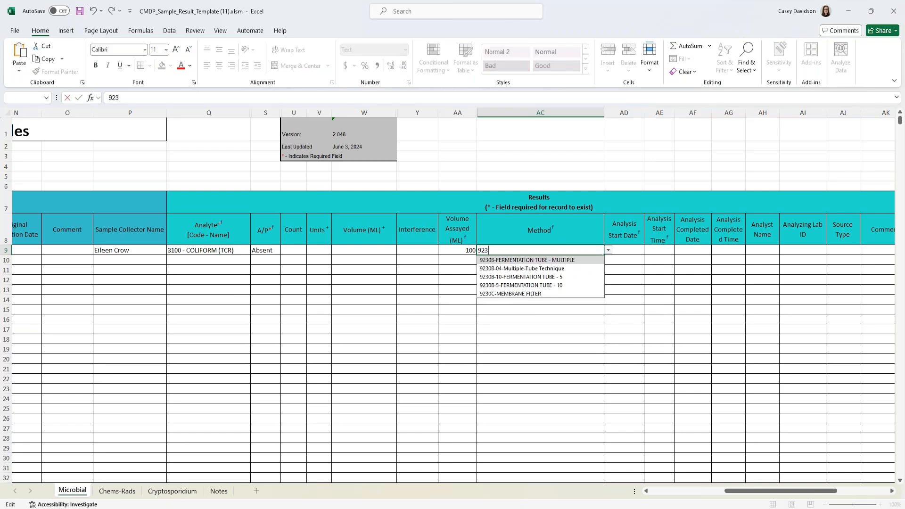
pyautogui.press('BackSpace')
pyautogui.write('23B')
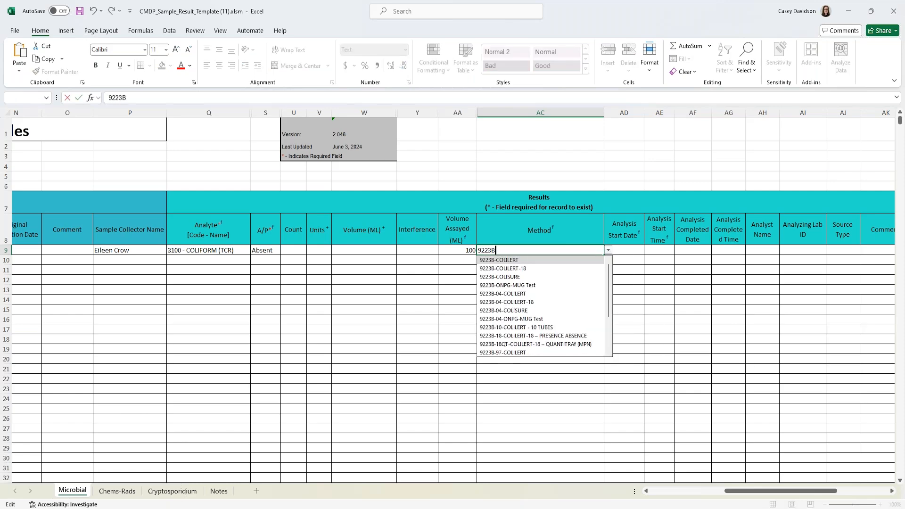
pyautogui.write('-P')
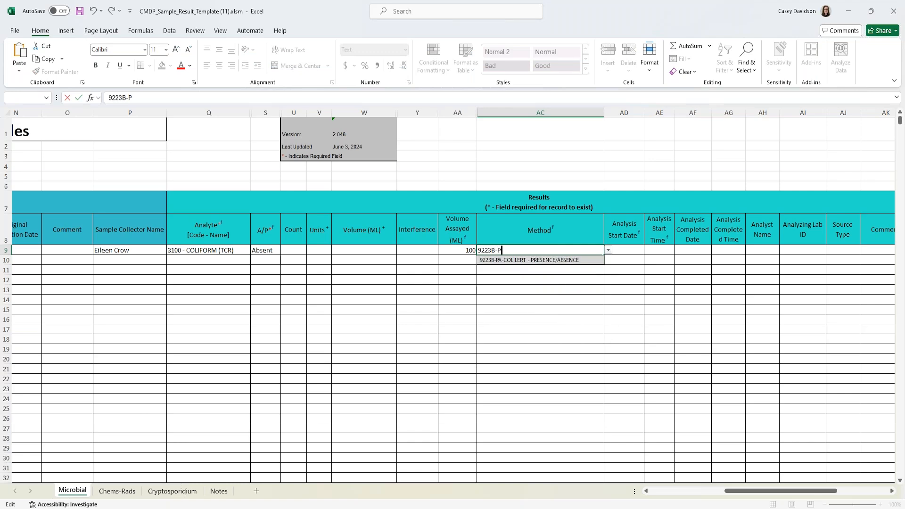
# - Pick method 9223B-PA-COLILERT and set the analysis start to 07/10/2024 12:00
pyautogui.click(567, 260)
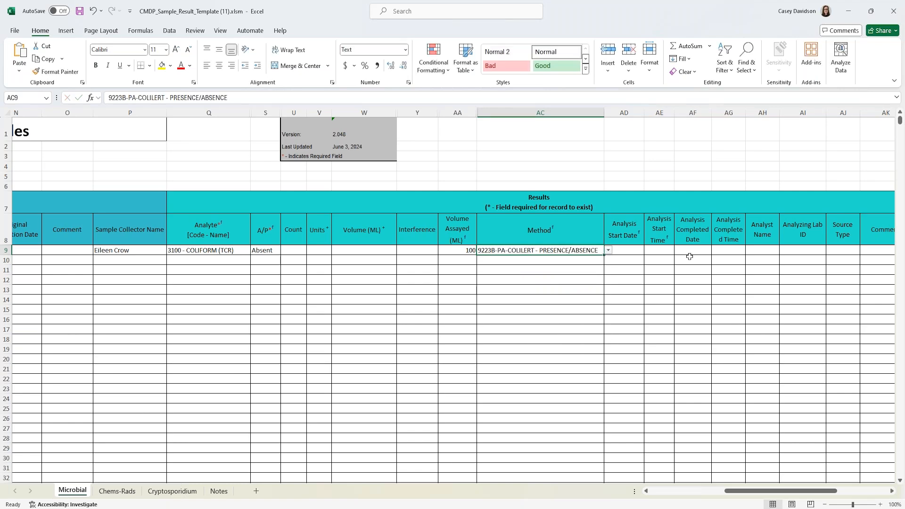
pyautogui.click(631, 251)
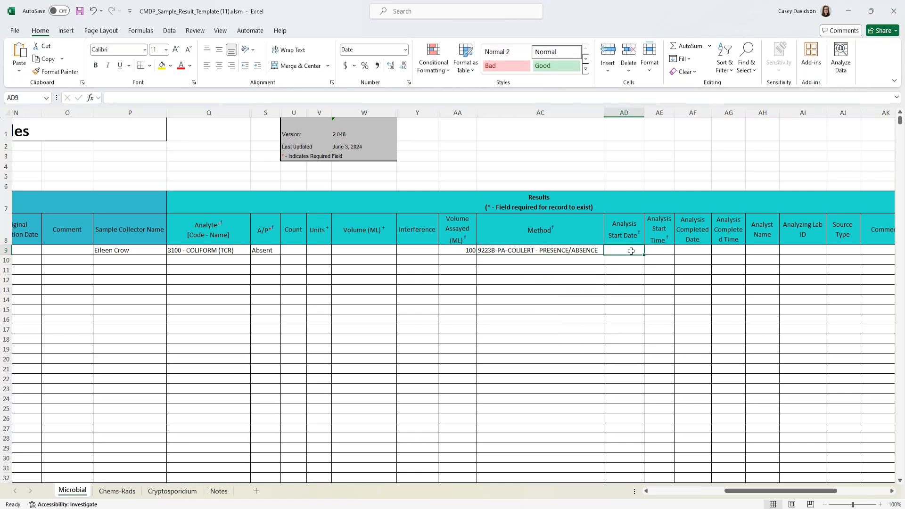
pyautogui.write('07/10/202')
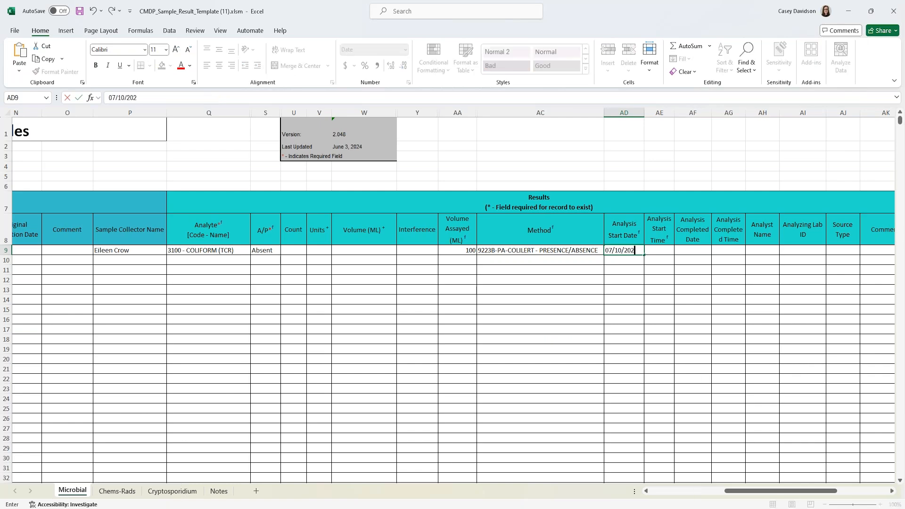
pyautogui.write('4')
pyautogui.press('Tab')
pyautogui.write('12:')
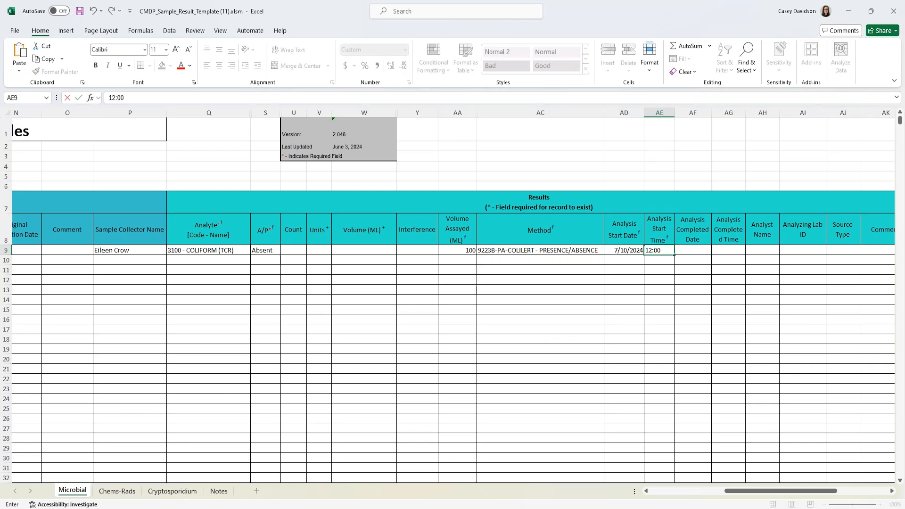
pyautogui.write('00')
pyautogui.click(721, 329)
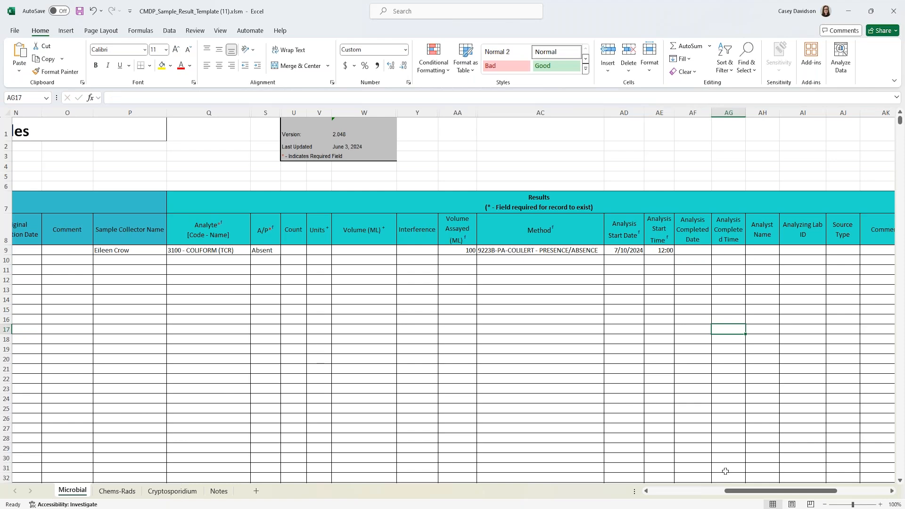
# - Choose 1012 - Total Chlorine Residual as row 9's field results parameter
pyautogui.moveTo(728, 491); pyautogui.dragTo(740, 490)
pyautogui.click(618, 250)
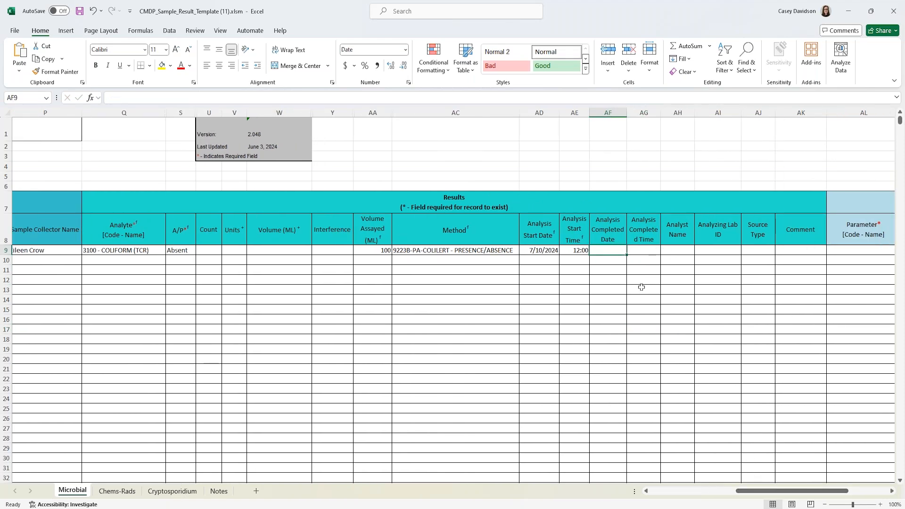
pyautogui.moveTo(759, 493); pyautogui.dragTo(800, 494)
pyautogui.click(420, 233)
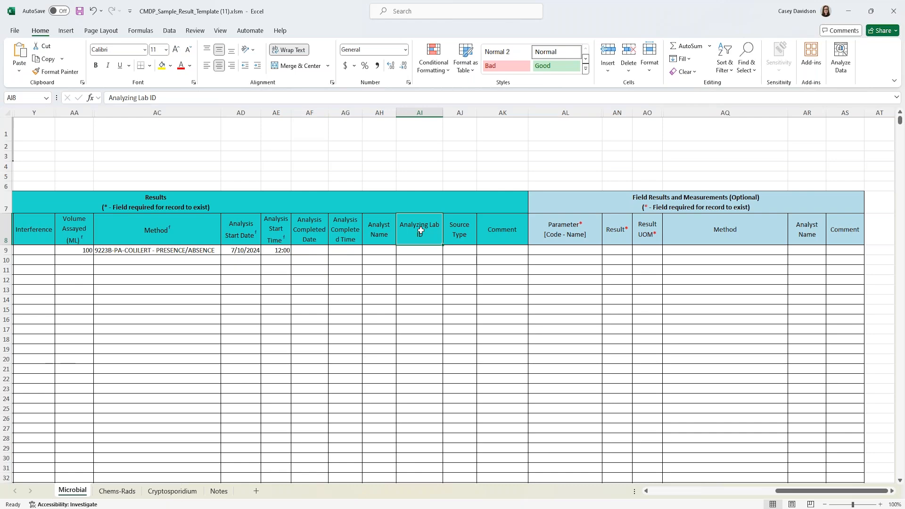
pyautogui.click(426, 249)
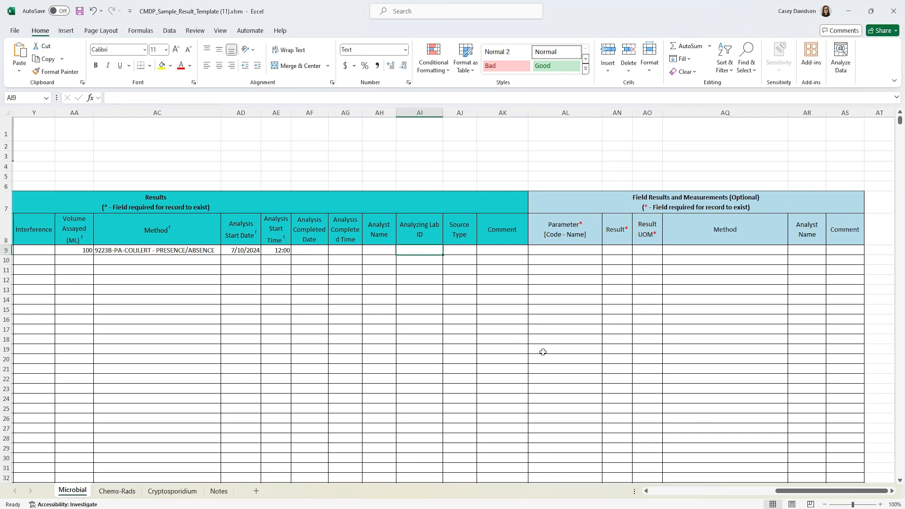
pyautogui.click(564, 250)
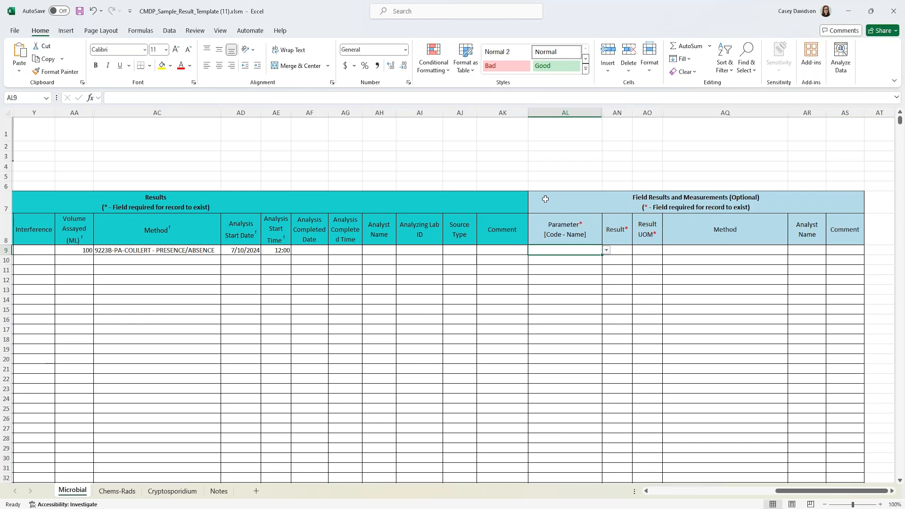
pyautogui.click(606, 252)
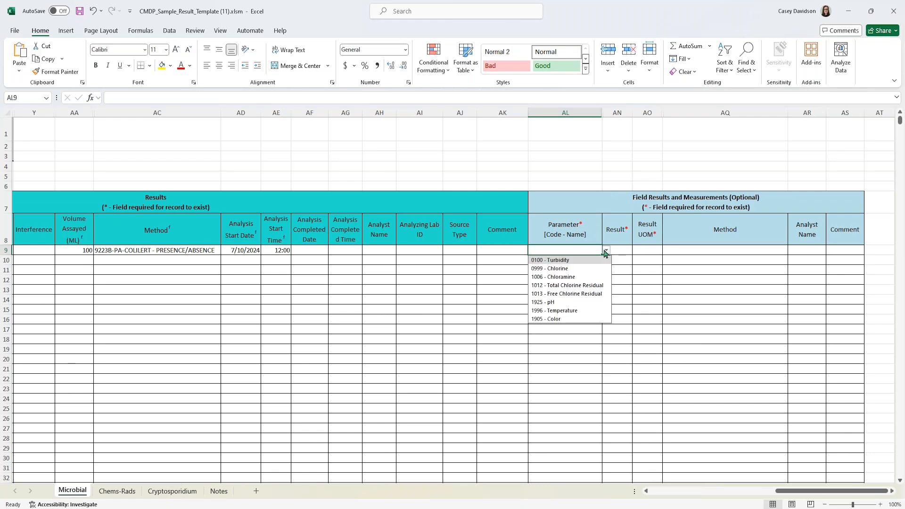
pyautogui.click(580, 285)
# - Record the field chlorine result as 0.02 mg/L
pyautogui.click(625, 254)
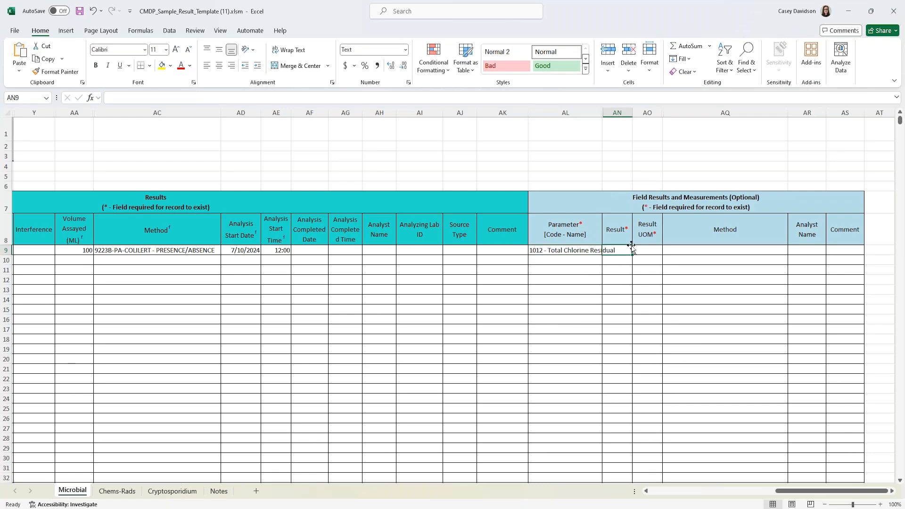
pyautogui.write('0.02')
pyautogui.press('Tab')
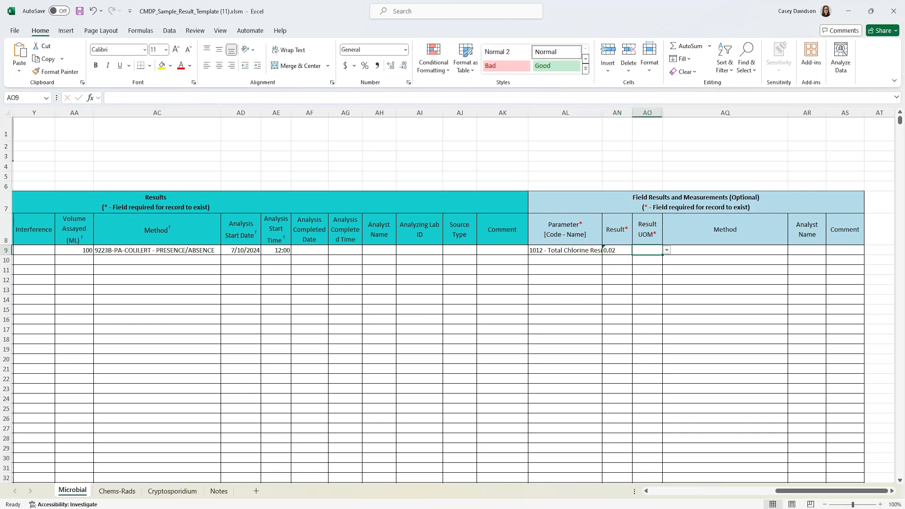
pyautogui.write('m')
pyautogui.click(641, 260)
# - Try entering 800 in row 9's field Method cell, then clear it
pyautogui.click(772, 248)
pyautogui.click(793, 250)
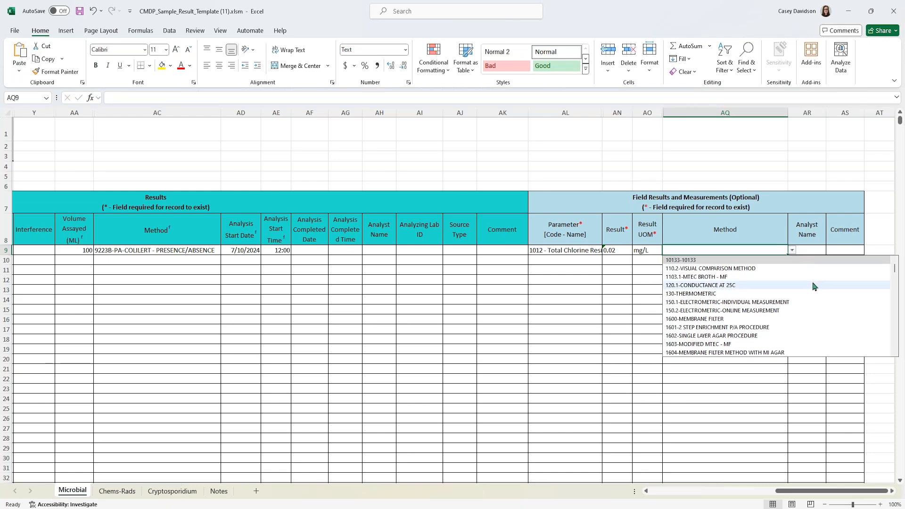
pyautogui.doubleClick(759, 251)
pyautogui.write('800')
pyautogui.click(826, 277)
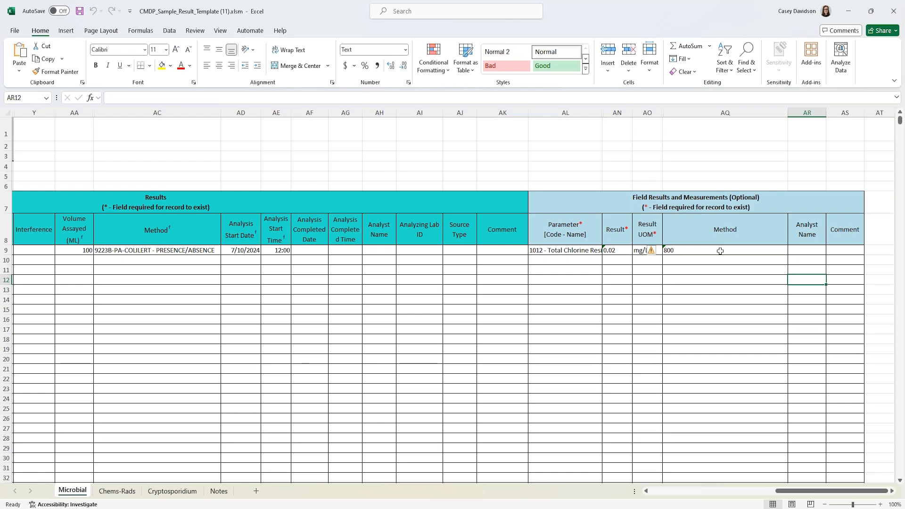
pyautogui.click(722, 252)
pyautogui.press('Delete')
pyautogui.click(763, 310)
pyautogui.moveTo(808, 490); pyautogui.dragTo(684, 491)
# - Select cell A10 to begin the second sample row
pyautogui.click(34, 258)
pyautogui.click(6, 260)
pyautogui.click(19, 260)
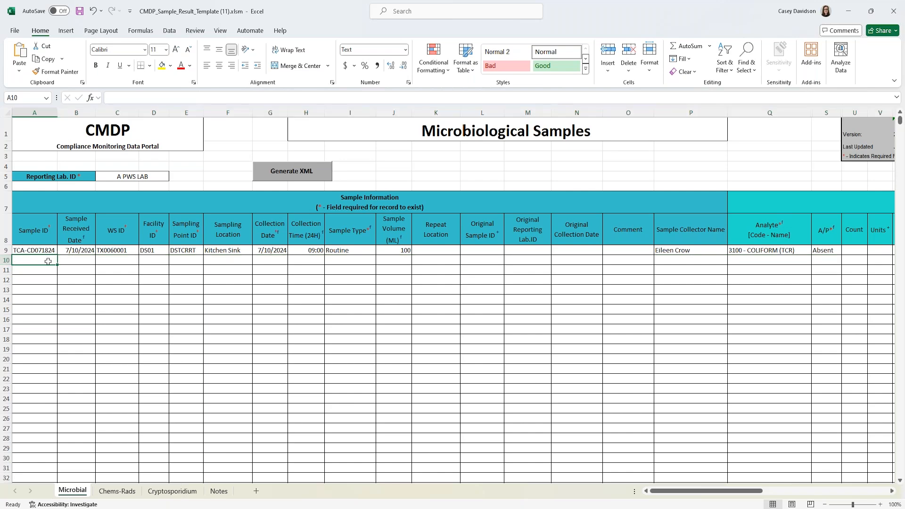
# - Enter row 10's sample ID TCPOCD071824, received 7/10/2024, WS ID TX0060001, facility DS01, point DSTCRRT
pyautogui.write('TCA-CD071824')
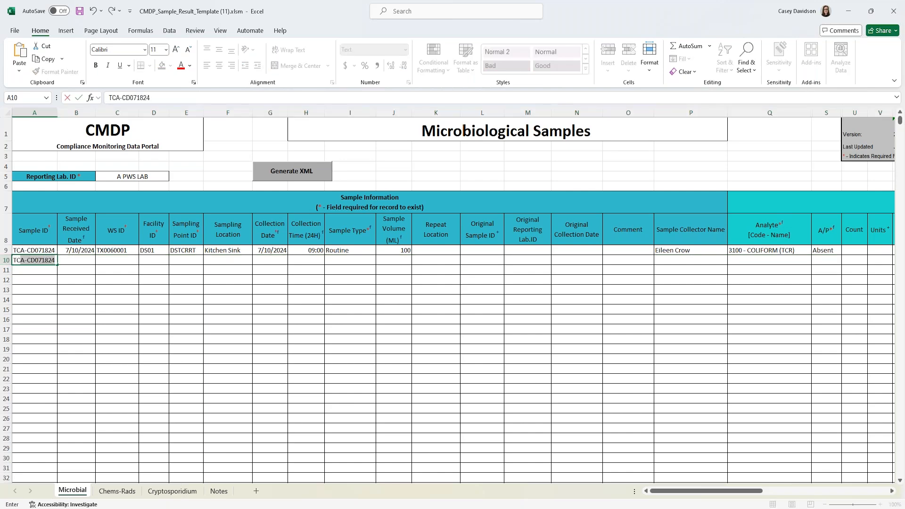
pyautogui.write('P')
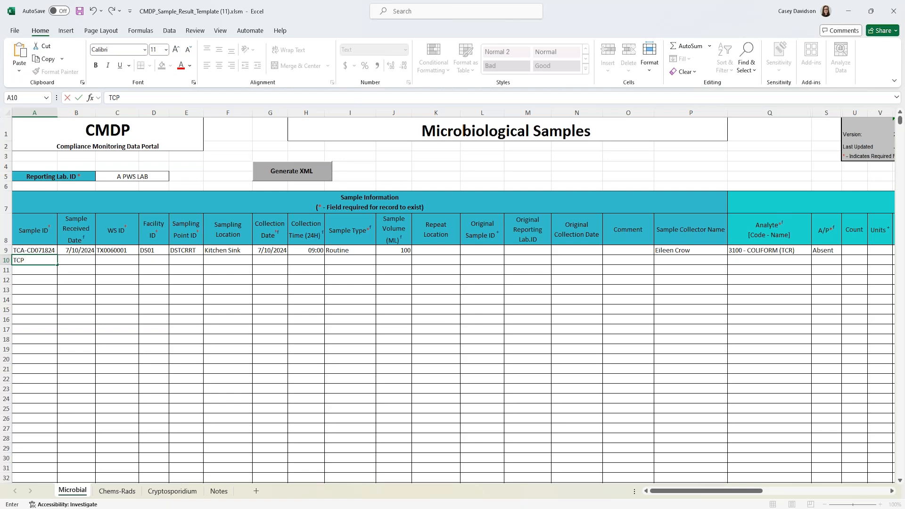
pyautogui.write('0CD071824')
pyautogui.press('Tab')
pyautogui.write('07/10/2024')
pyautogui.press('Tab')
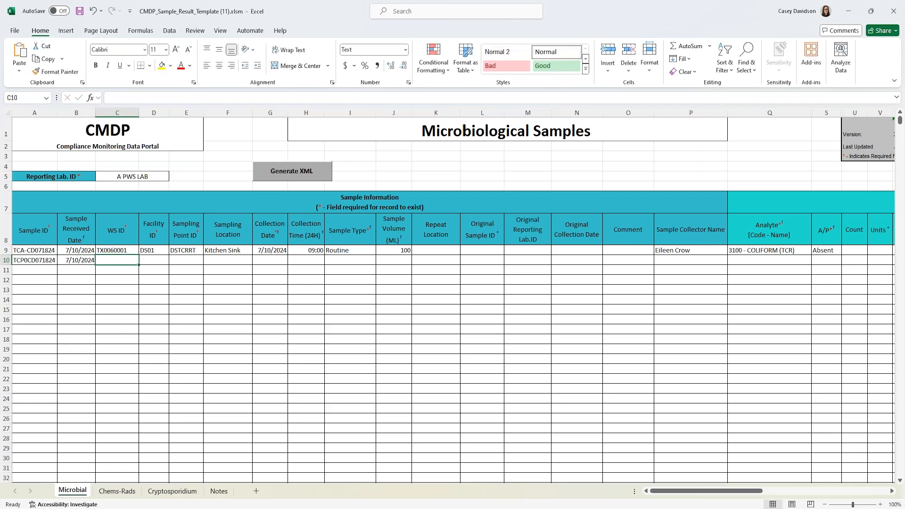
pyautogui.write('TX0060001')
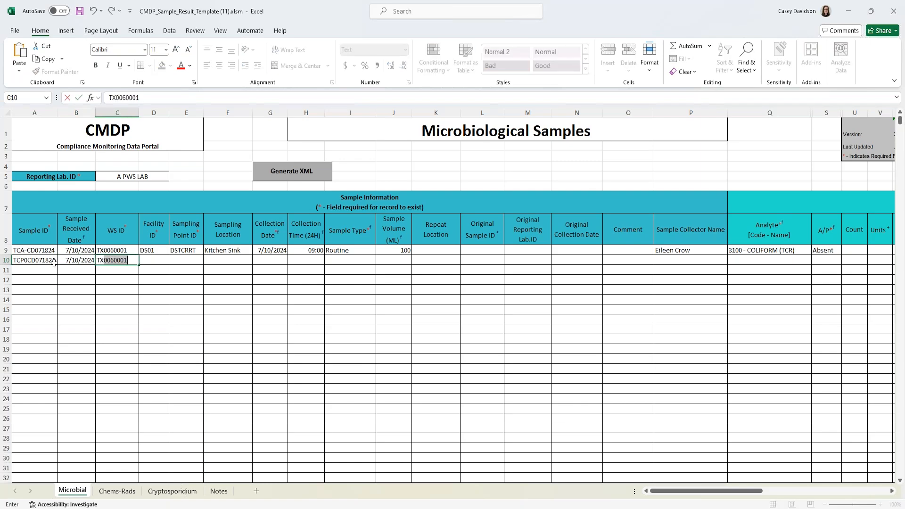
pyautogui.press('Tab')
pyautogui.write('DS01')
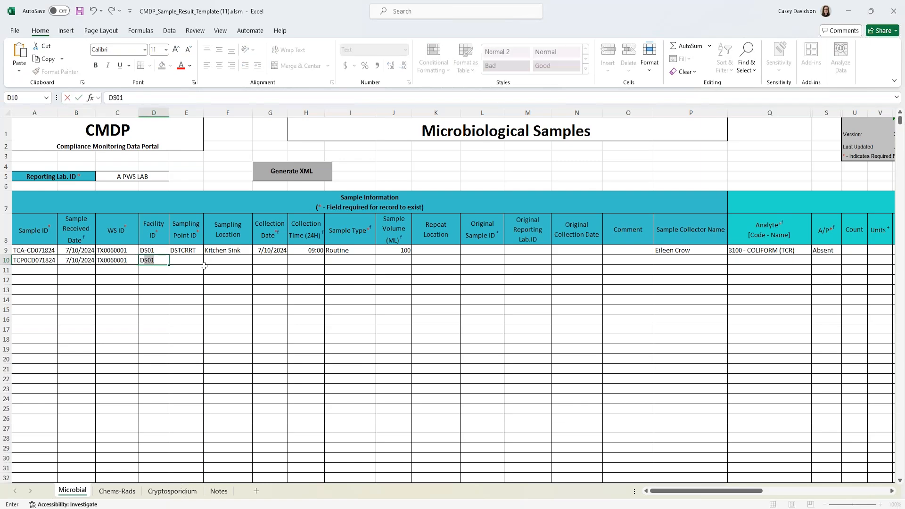
pyautogui.press('Tab')
pyautogui.write('D')
pyautogui.press('Tab')
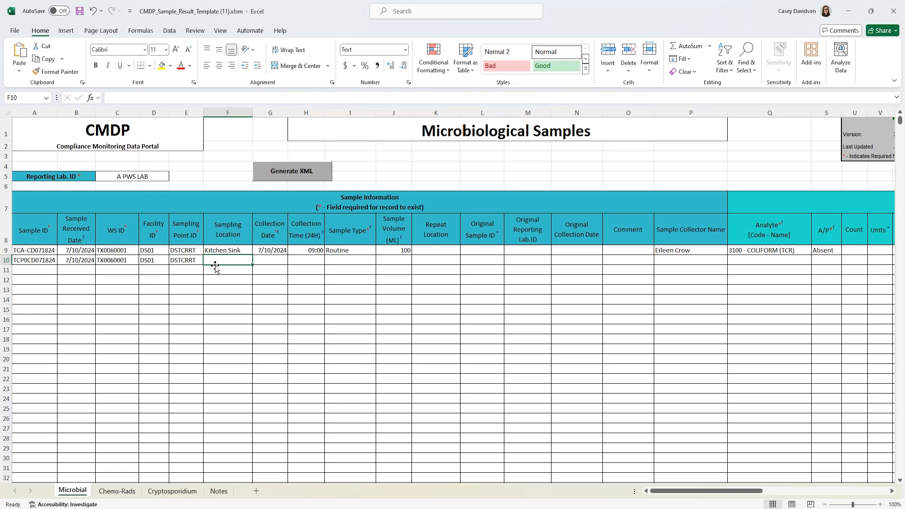
# - Set row 10's sampling location to Bathroom Sink, collected 7/10/2024 at 09:05
pyautogui.write('Kit')
pyautogui.press('BackSpace')
pyautogui.press('BackSpace')
pyautogui.press('BackSpace')
pyautogui.press('BackSpace')
pyautogui.write('B')
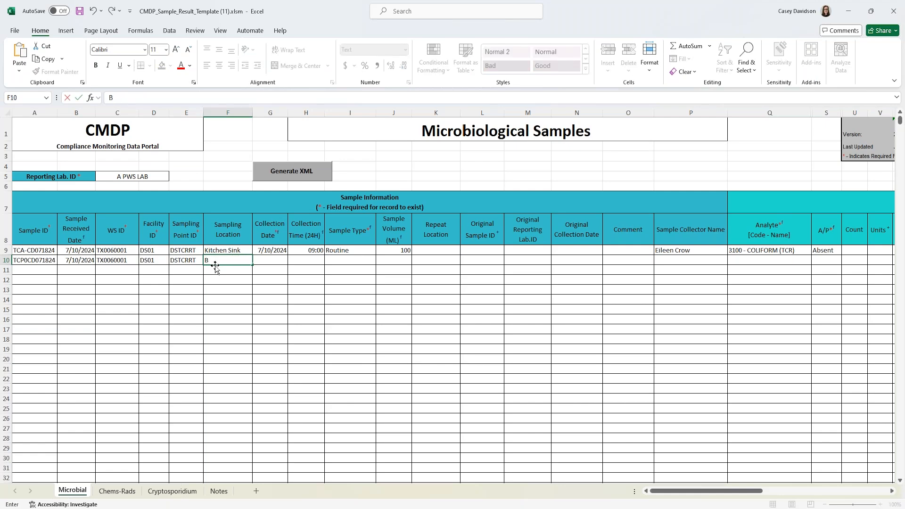
pyautogui.write('athroom Sink')
pyautogui.press('Tab')
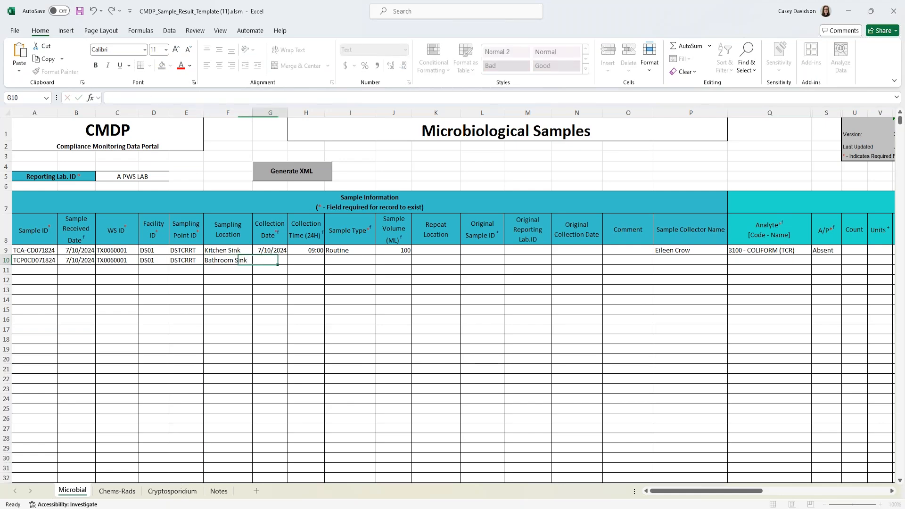
pyautogui.write('07/10/2024')
pyautogui.press('Tab')
pyautogui.write('09:05')
pyautogui.press('Tab')
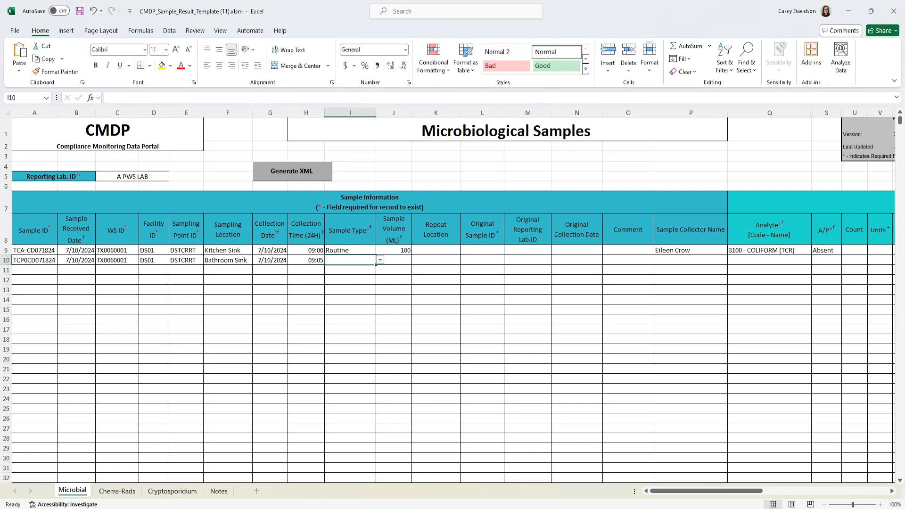
# - Give row 10 sample type Routine, volume 100 mL and the same collector
pyautogui.click(379, 261)
pyautogui.click(382, 268)
pyautogui.click(401, 260)
pyautogui.write('100')
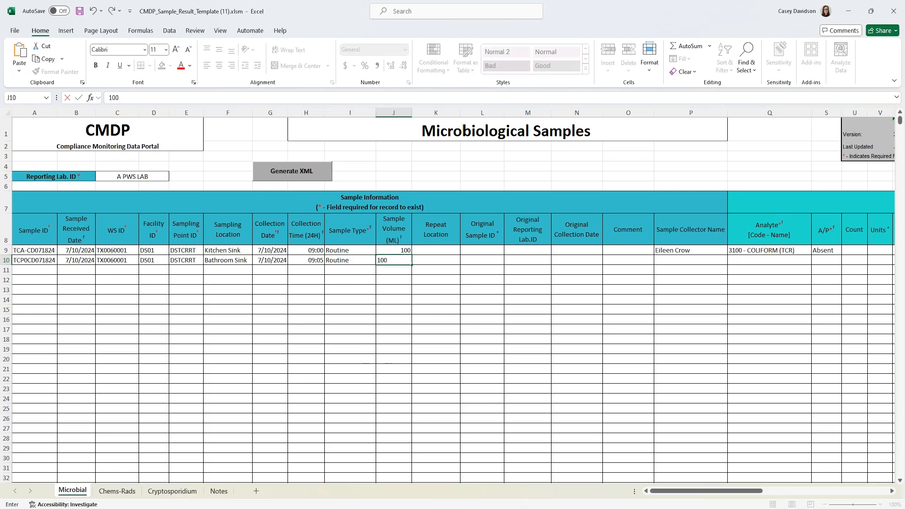
pyautogui.click(447, 269)
pyautogui.click(688, 259)
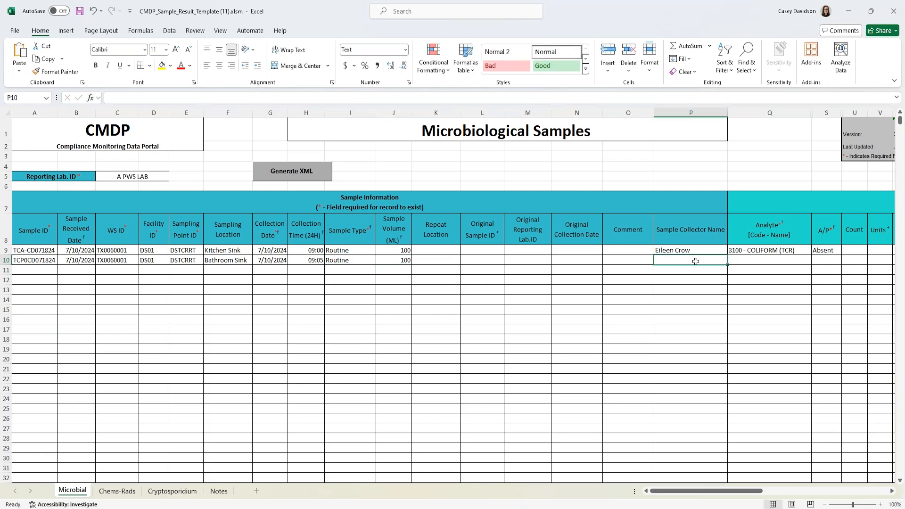
pyautogui.press('Tab')
pyautogui.moveTo(716, 492); pyautogui.dragTo(753, 494)
pyautogui.click(546, 260)
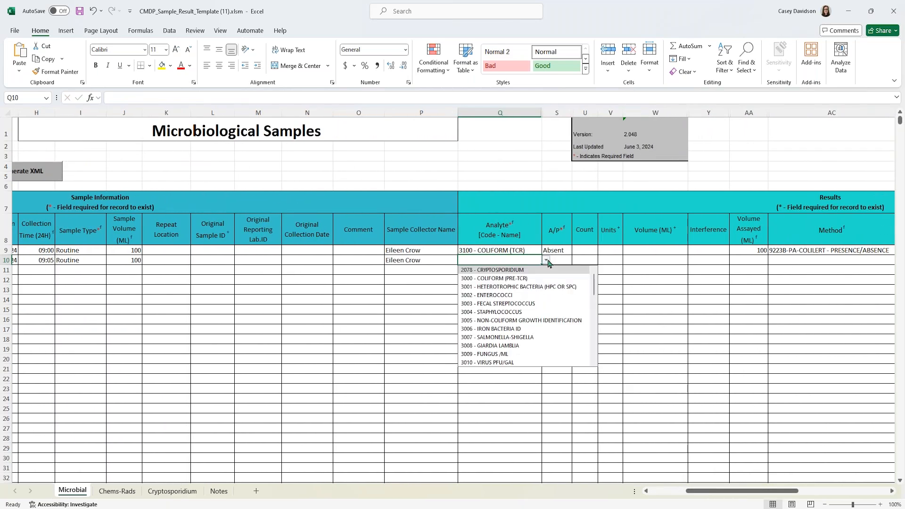
# - Set row 10's analyte to 3100 - COLIFORM (TCR) with a Present result
pyautogui.click(526, 259)
pyautogui.write('310')
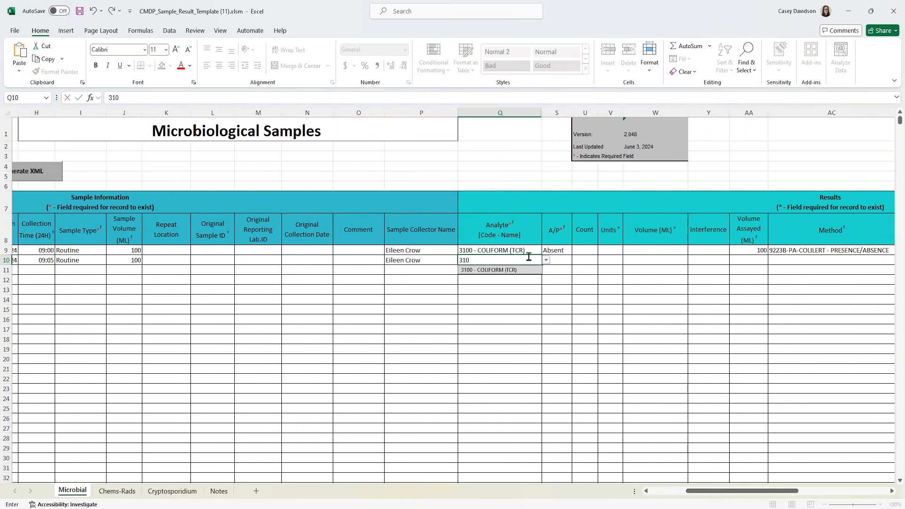
pyautogui.press('Tab')
pyautogui.click(575, 260)
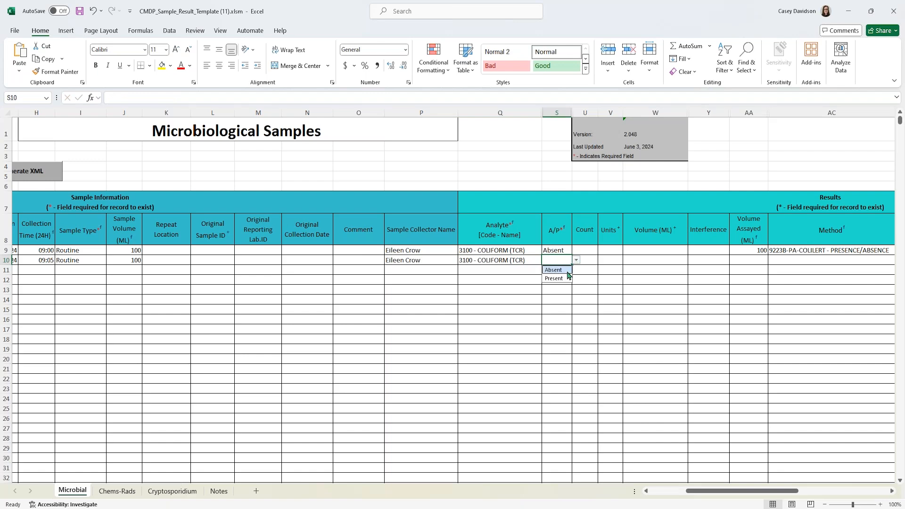
pyautogui.click(564, 279)
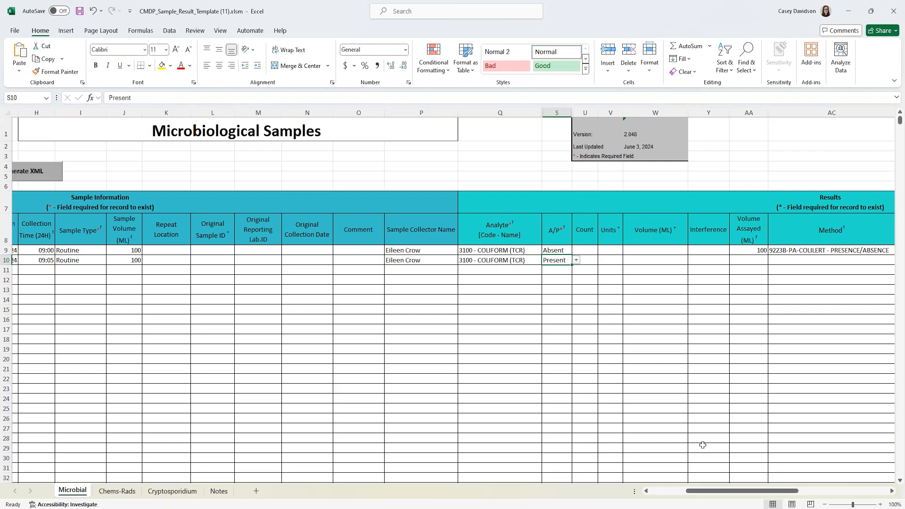
pyautogui.moveTo(705, 491); pyautogui.dragTo(716, 490)
# - Record a count of 2 Colonies for row 10
pyautogui.click(507, 259)
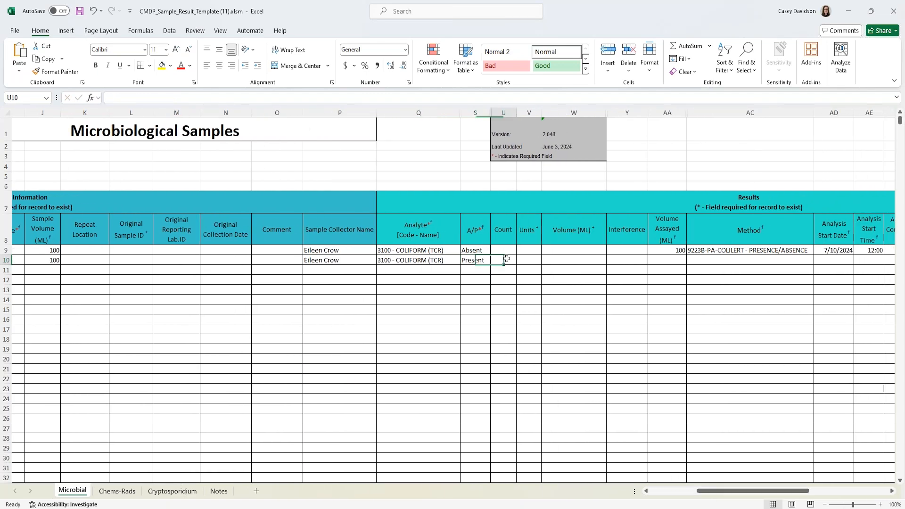
pyautogui.write('2')
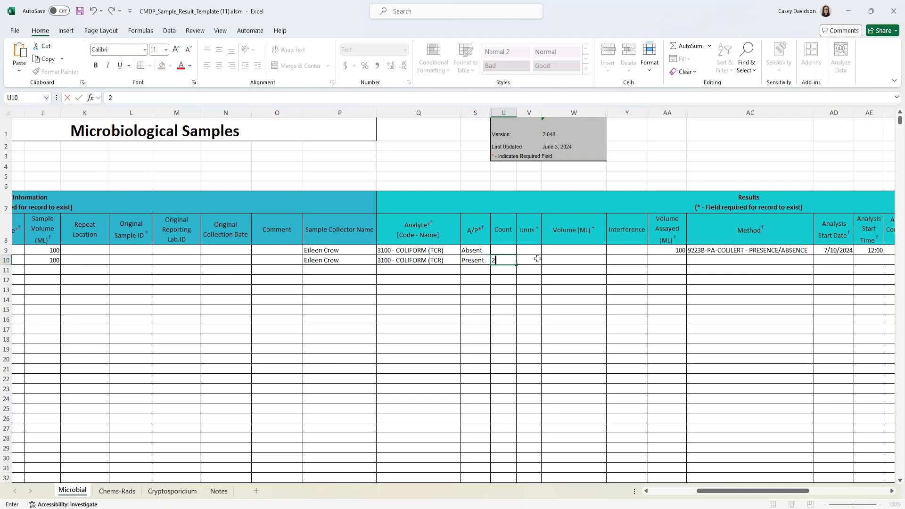
pyautogui.click(537, 258)
pyautogui.click(546, 264)
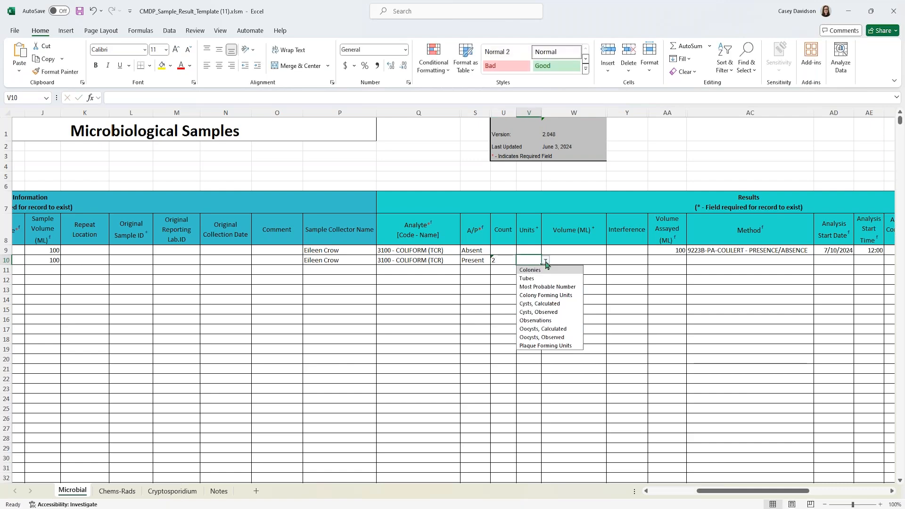
pyautogui.click(533, 267)
# - Enter 100 for Volume (ML) and Volume Assayed, then start entering method 9223
pyautogui.click(603, 260)
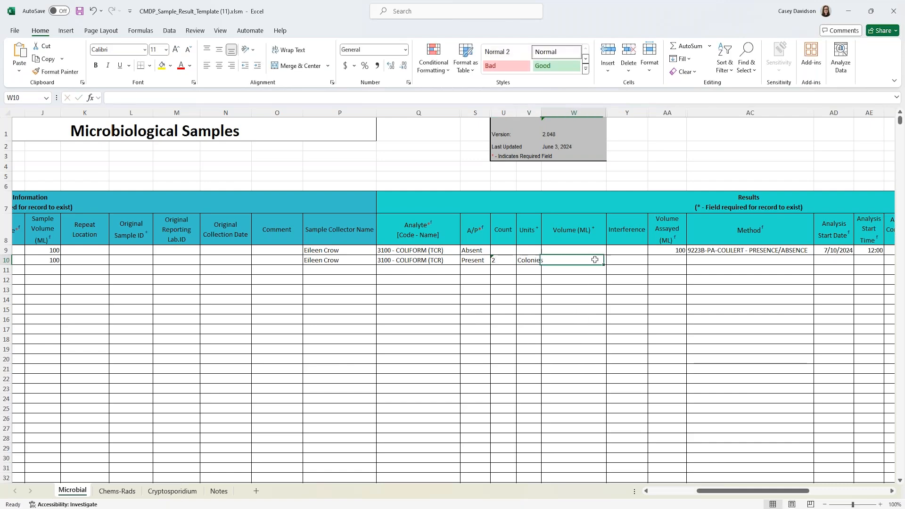
pyautogui.write('100')
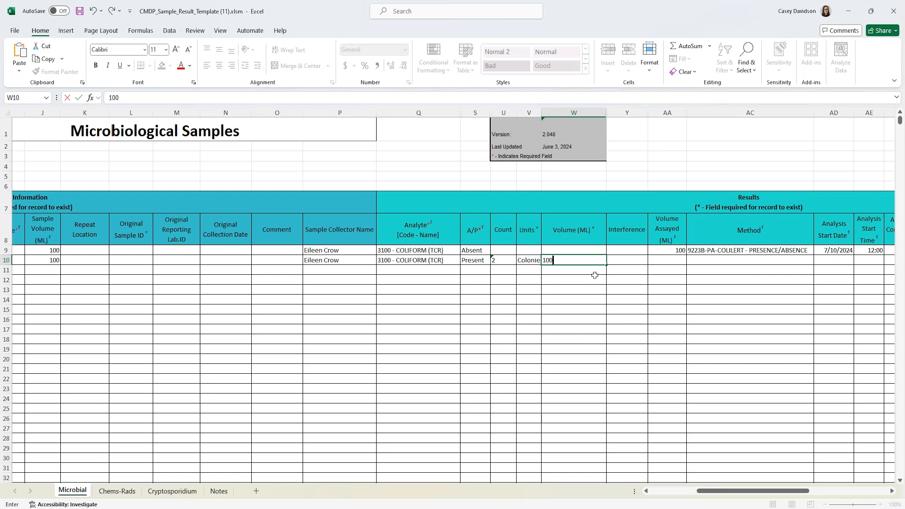
pyautogui.press('Tab')
pyautogui.click(678, 261)
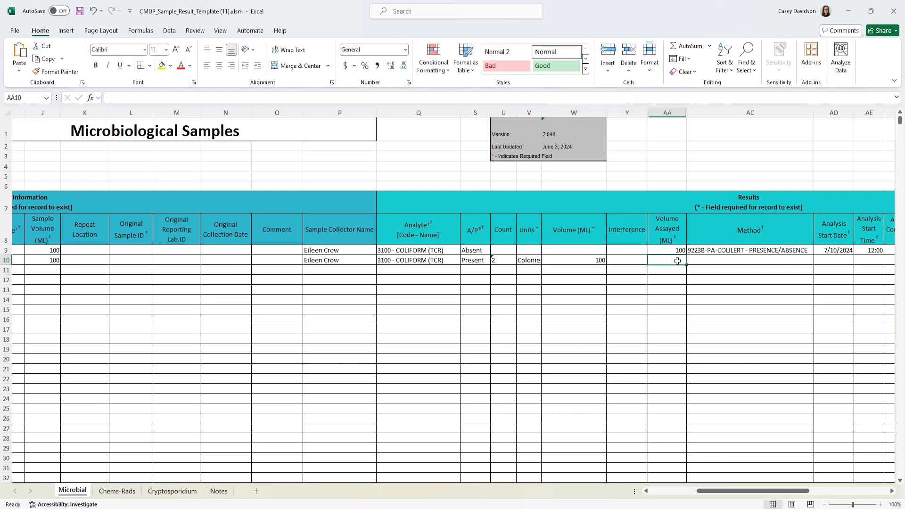
pyautogui.write('100')
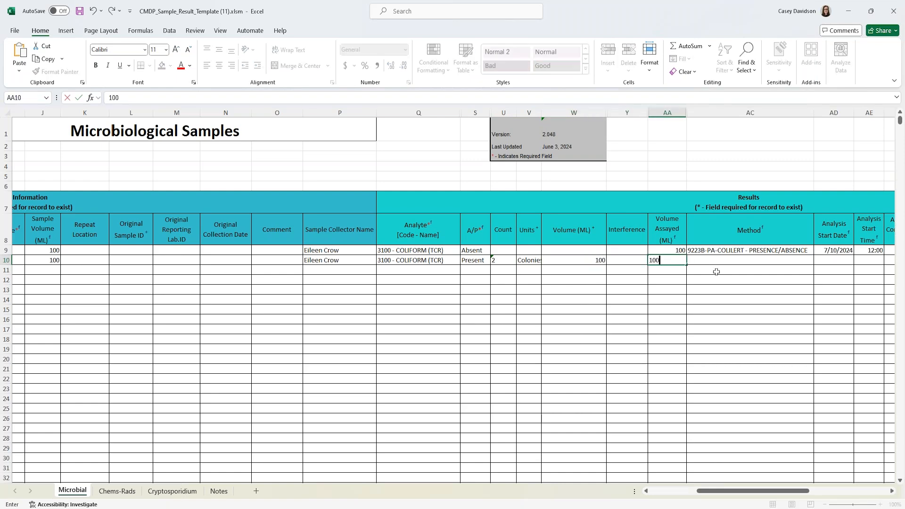
pyautogui.click(727, 264)
pyautogui.click(818, 261)
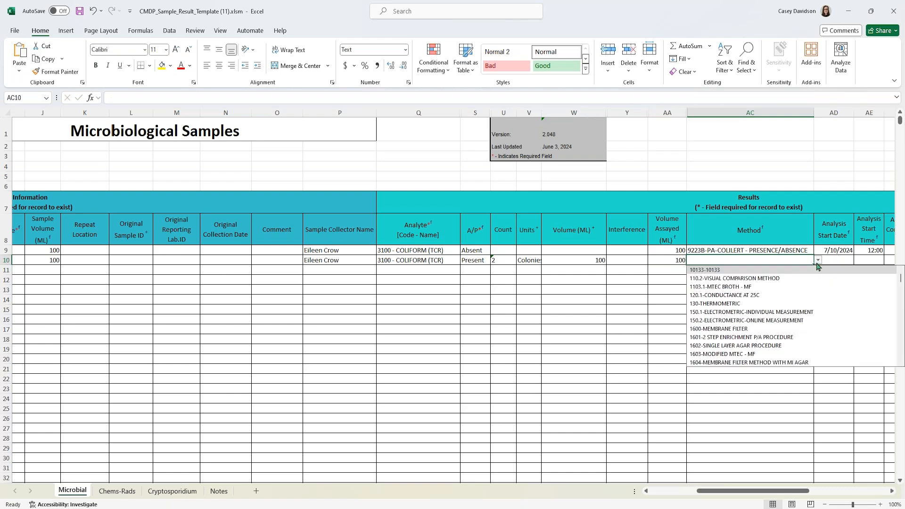
pyautogui.write('9223')
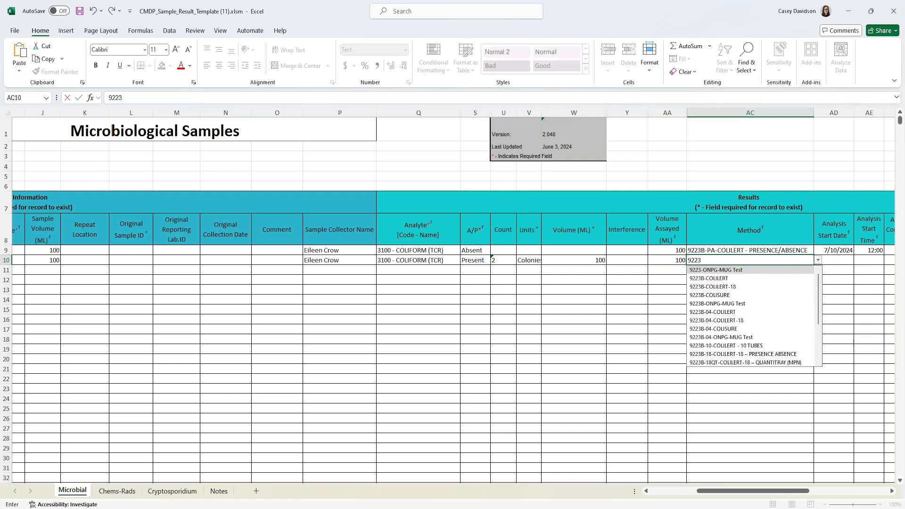
pyautogui.scroll(-1, 785, 292)
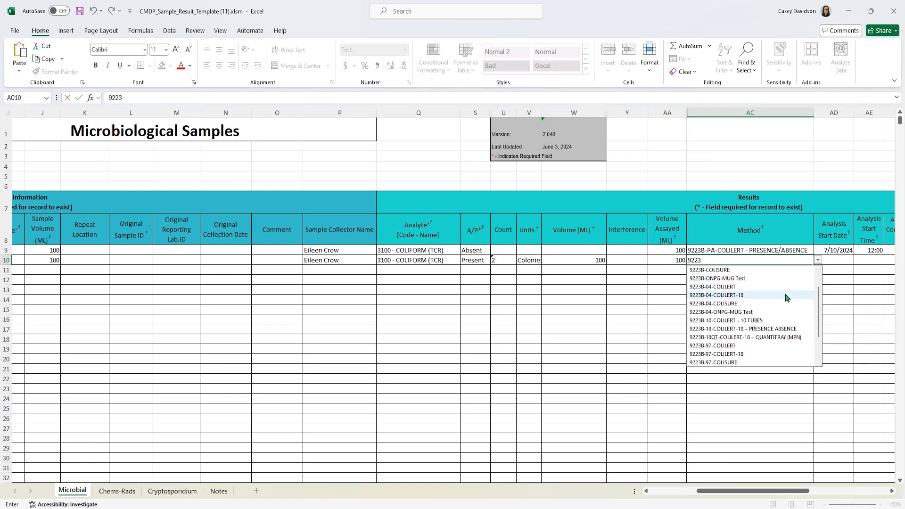
pyautogui.scroll(-2, 780, 338)
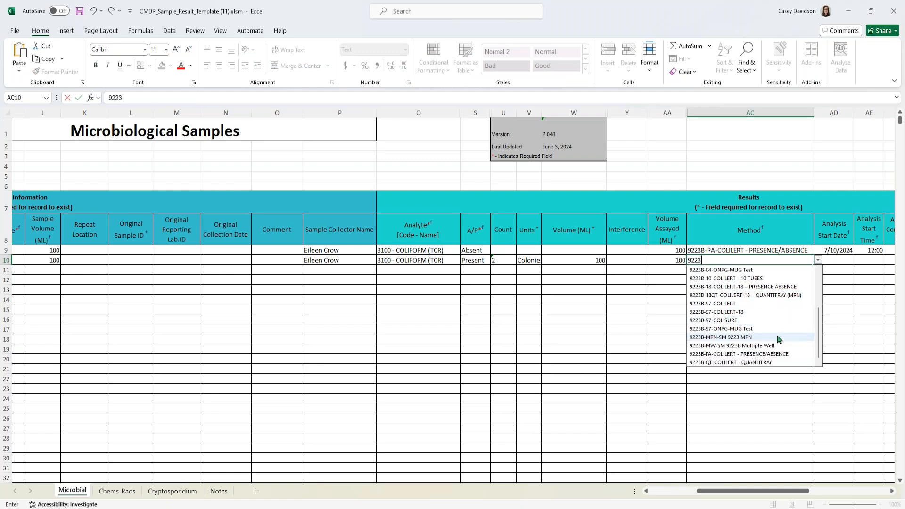
pyautogui.click(783, 296)
pyautogui.click(530, 262)
pyautogui.click(545, 260)
pyautogui.click(554, 286)
pyautogui.moveTo(757, 490); pyautogui.dragTo(790, 491)
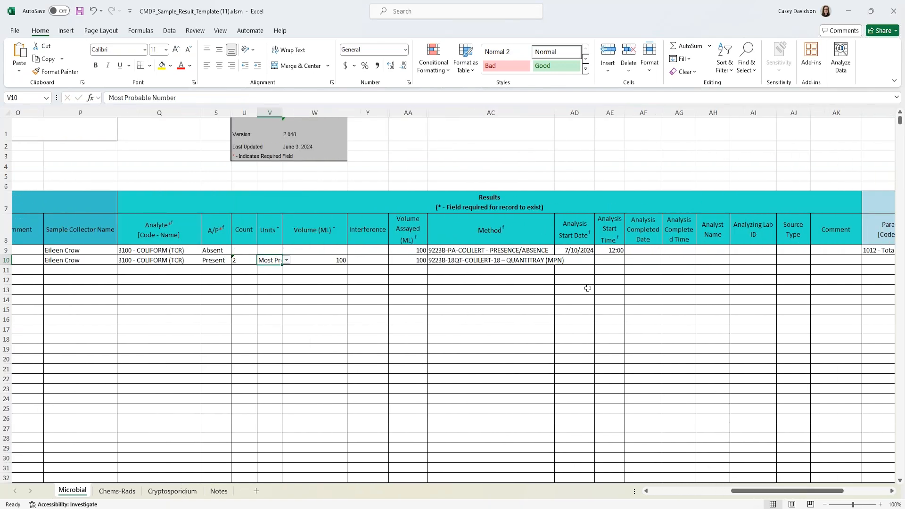
pyautogui.click(588, 261)
pyautogui.write('07/10/')
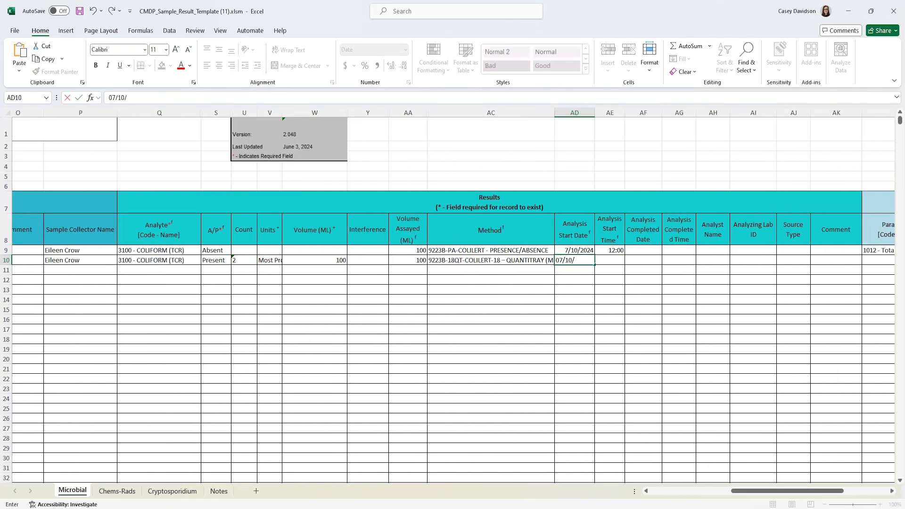
pyautogui.write('2024')
pyautogui.press('Tab')
pyautogui.write('1')
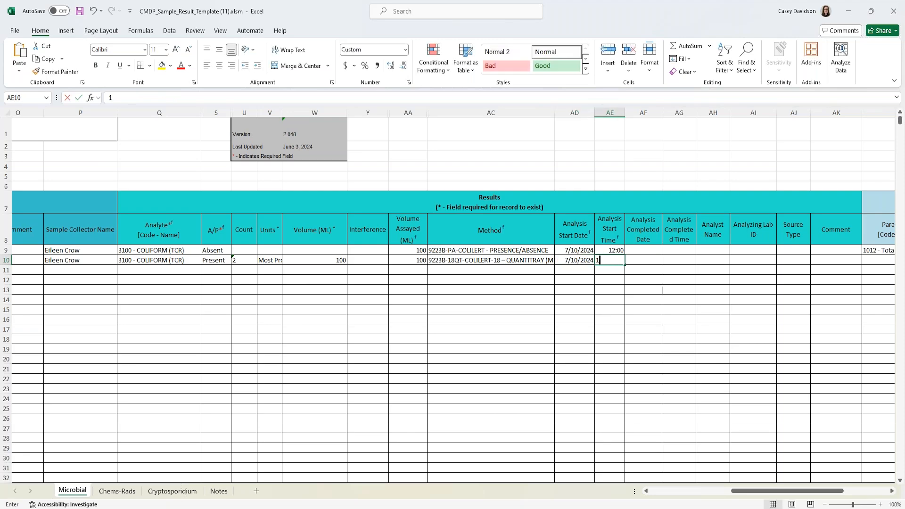
pyautogui.write('2:00')
pyautogui.press('Tab')
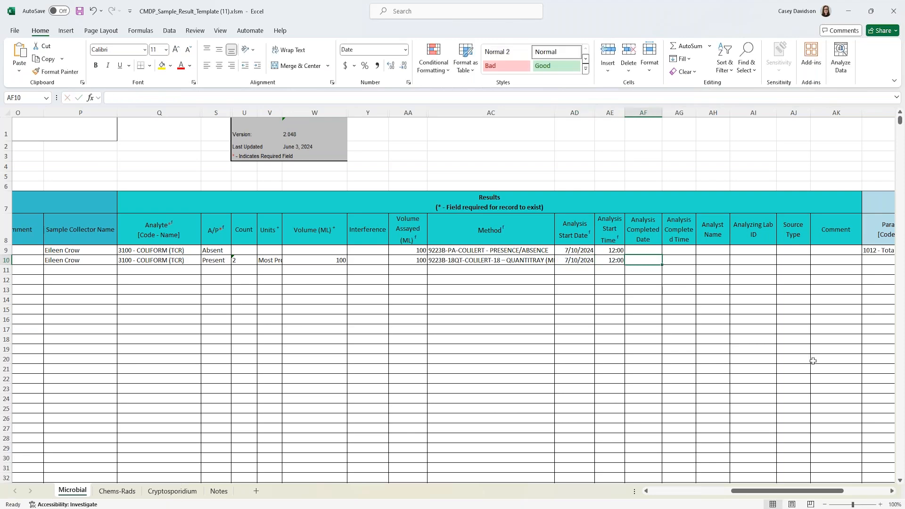
pyautogui.moveTo(769, 491); pyautogui.dragTo(801, 490)
pyautogui.click(688, 260)
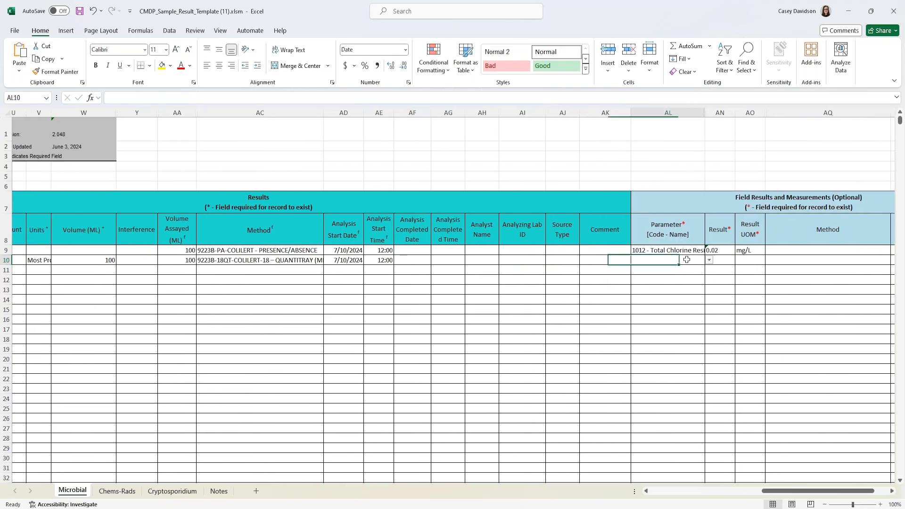
pyautogui.click(709, 260)
pyautogui.click(684, 297)
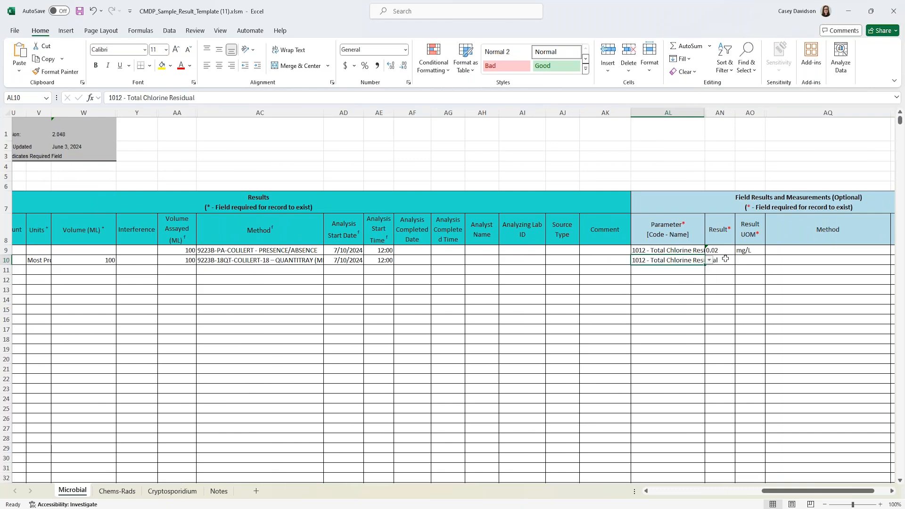
pyautogui.press('Tab')
pyautogui.write('0.0')
pyautogui.press('Tab')
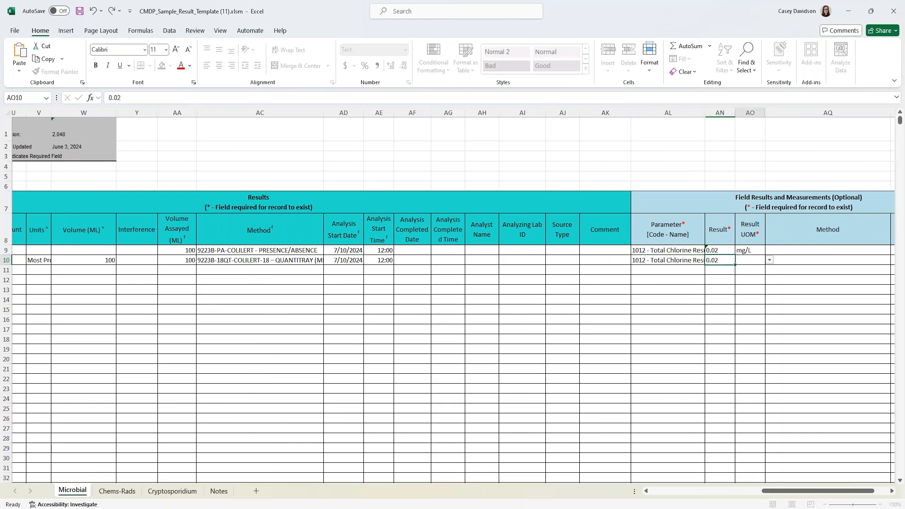
pyautogui.write('mg/L')
pyautogui.click(730, 319)
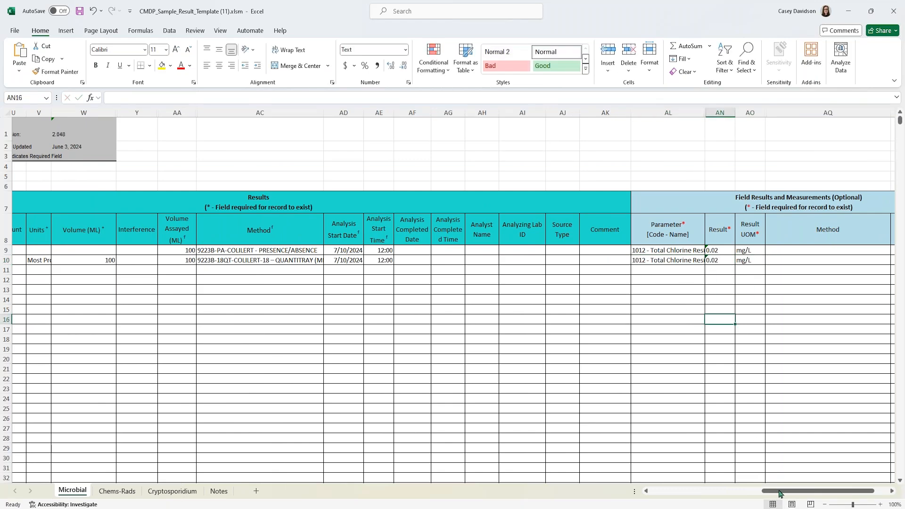
pyautogui.moveTo(773, 491); pyautogui.dragTo(658, 495)
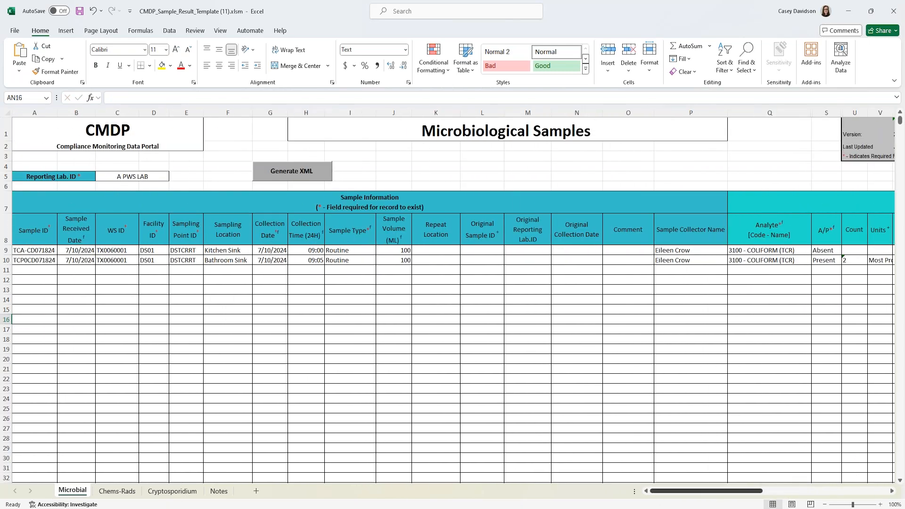
pyautogui.click(576, 320)
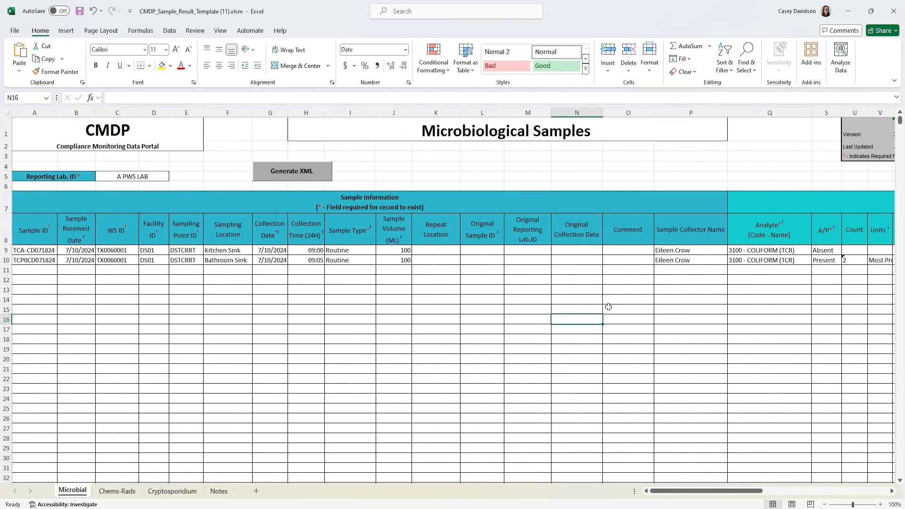
pyautogui.click(773, 269)
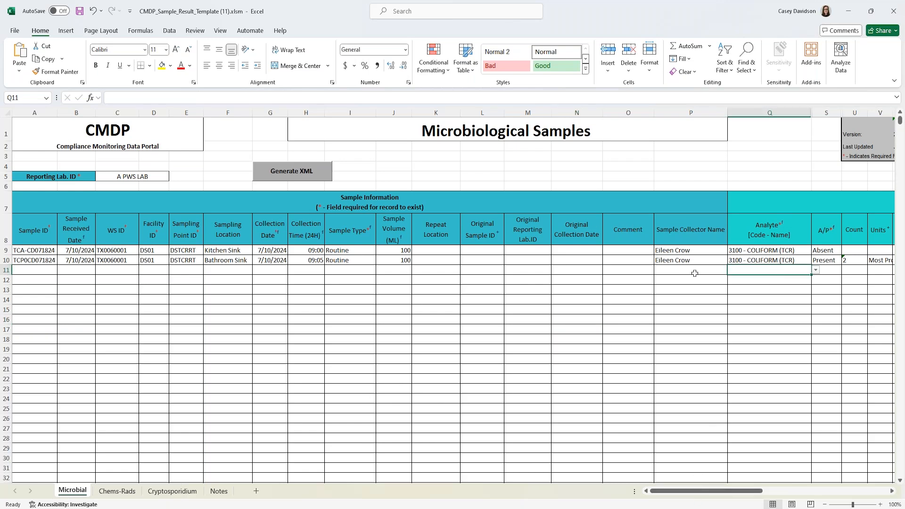
pyautogui.moveTo(702, 267); pyautogui.dragTo(8, 266)
pyautogui.click(658, 309)
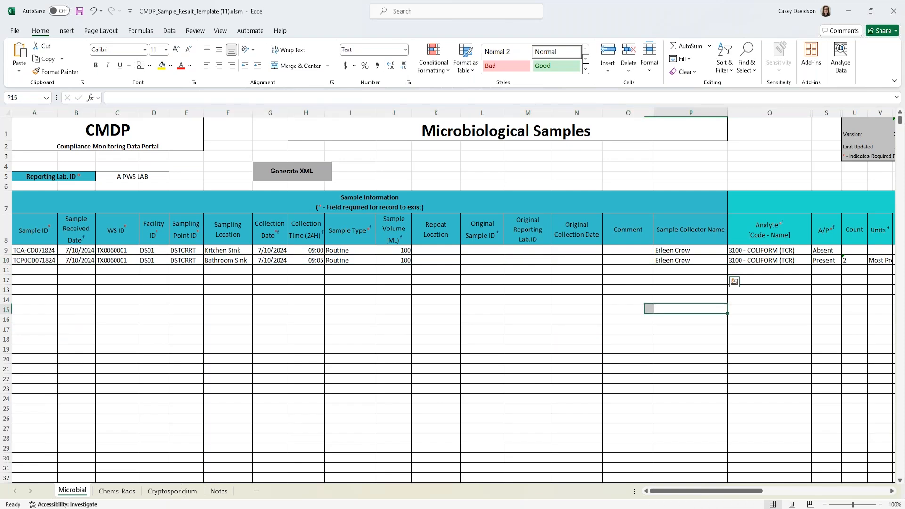
pyautogui.click(767, 267)
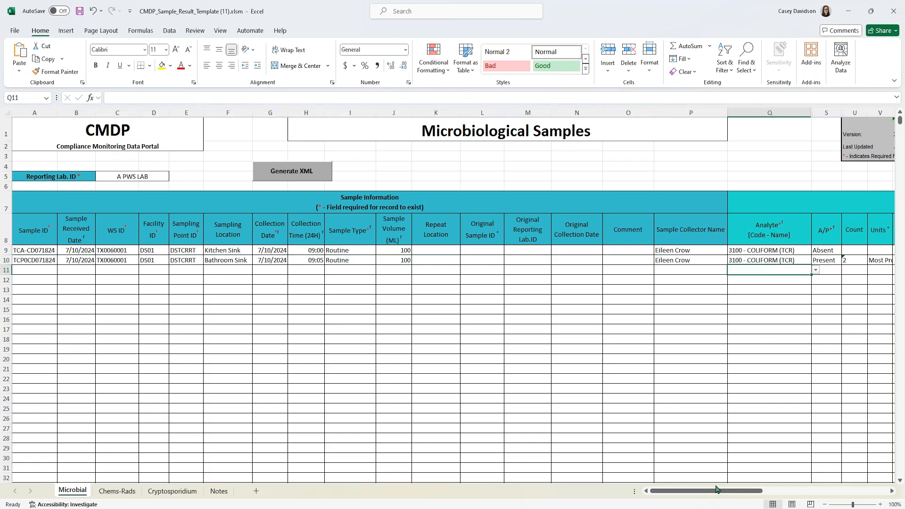
pyautogui.moveTo(710, 493); pyautogui.dragTo(721, 493)
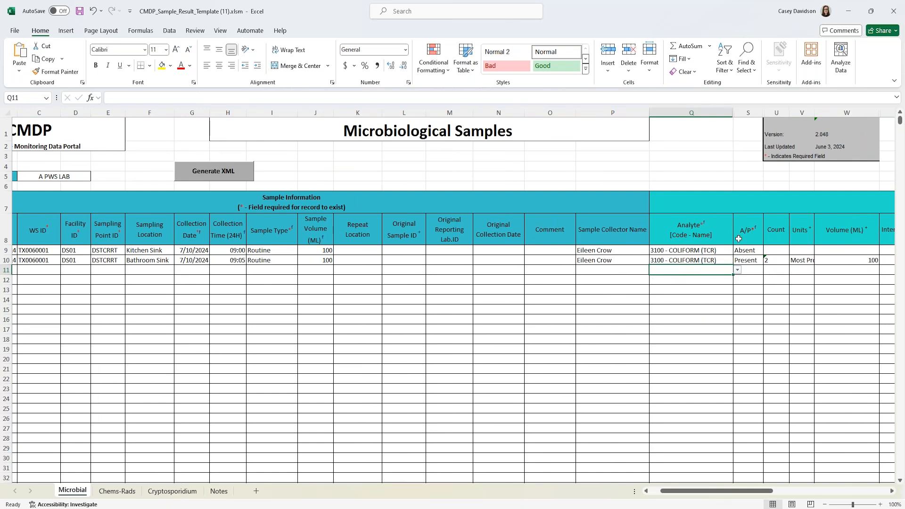
# - Set row 11's analyte to 3014 - E. COLI with a Present result
pyautogui.click(737, 271)
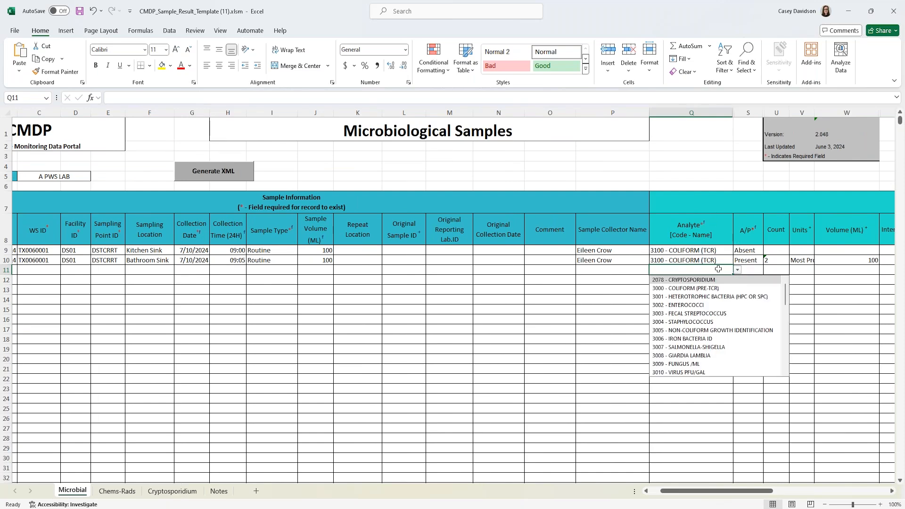
pyautogui.click(719, 270)
pyautogui.write('3014')
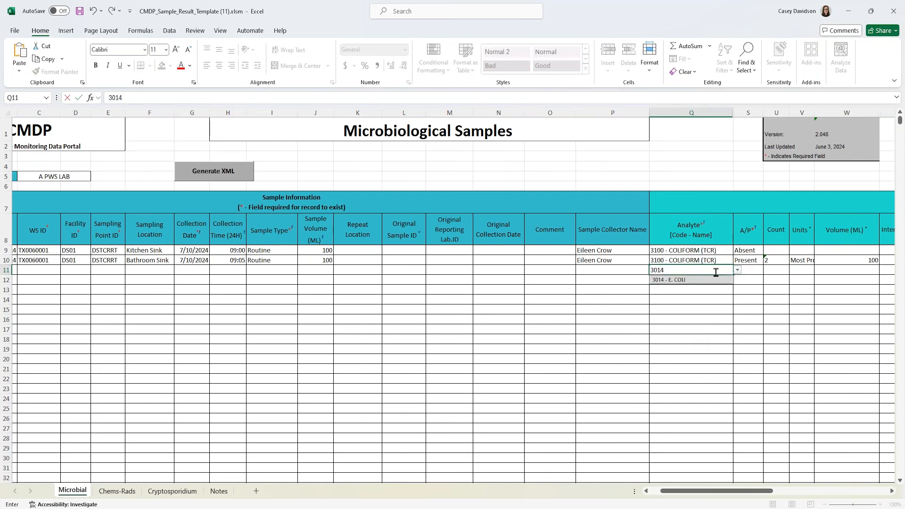
pyautogui.click(674, 279)
pyautogui.click(754, 269)
pyautogui.click(767, 270)
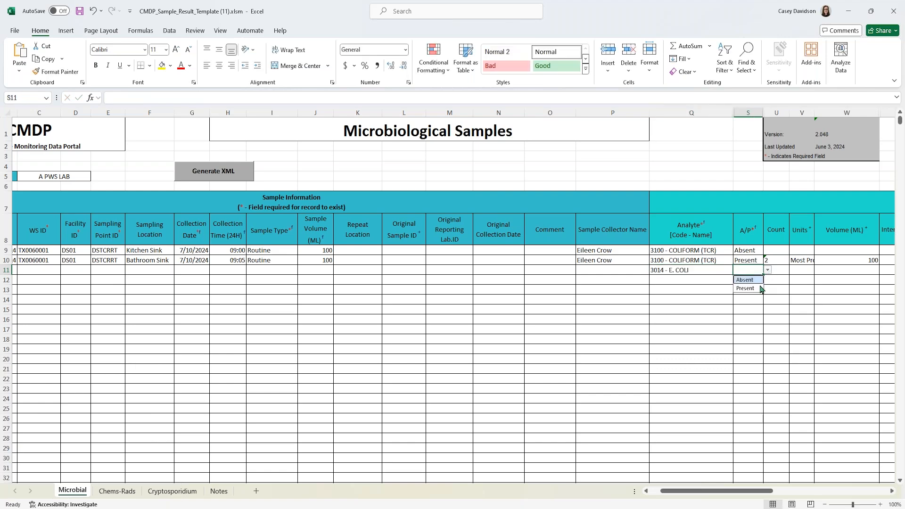
pyautogui.click(760, 288)
pyautogui.moveTo(730, 493); pyautogui.dragTo(780, 492)
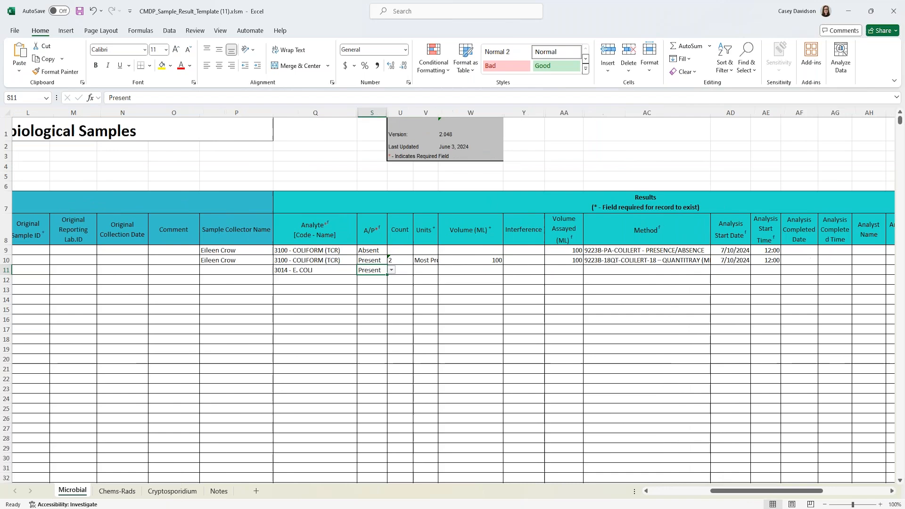
# - Enter 100 volume assayed and the 9223B-PA-COLILERT - PRESENCE/ABSENCE method for row 11
pyautogui.click(574, 272)
pyautogui.write('100')
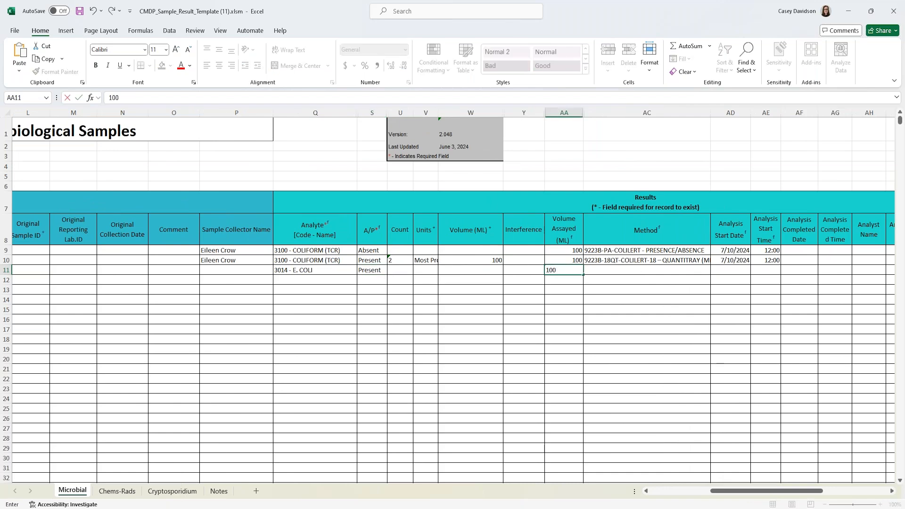
pyautogui.press('Tab')
pyautogui.click(715, 270)
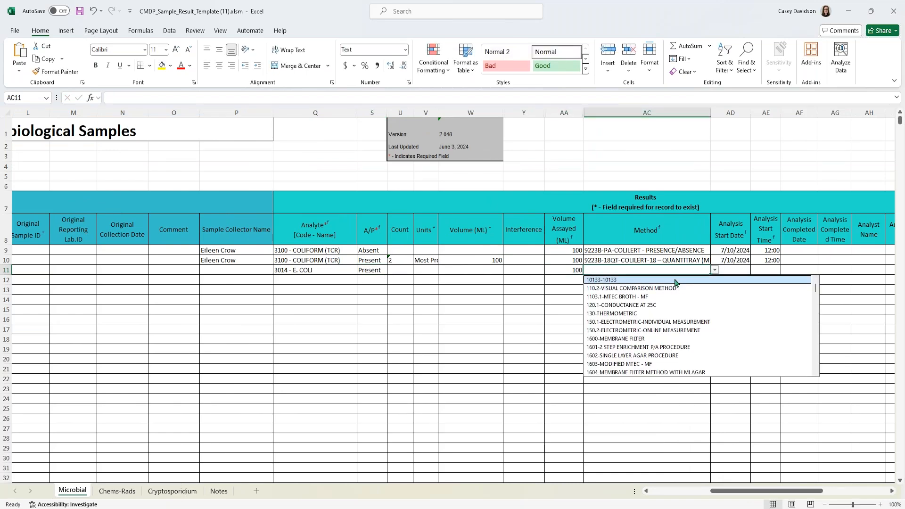
pyautogui.write('9223B-')
pyautogui.scroll(-3, 684, 321)
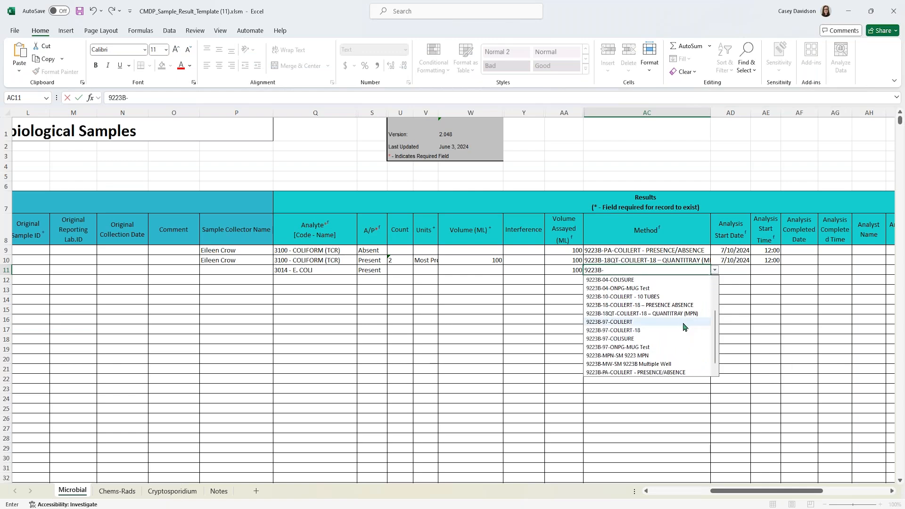
pyautogui.click(677, 365)
# - Set row 11's analysis start to 7/10/2024 at 12:00
pyautogui.press('Tab')
pyautogui.write('07/10/2024')
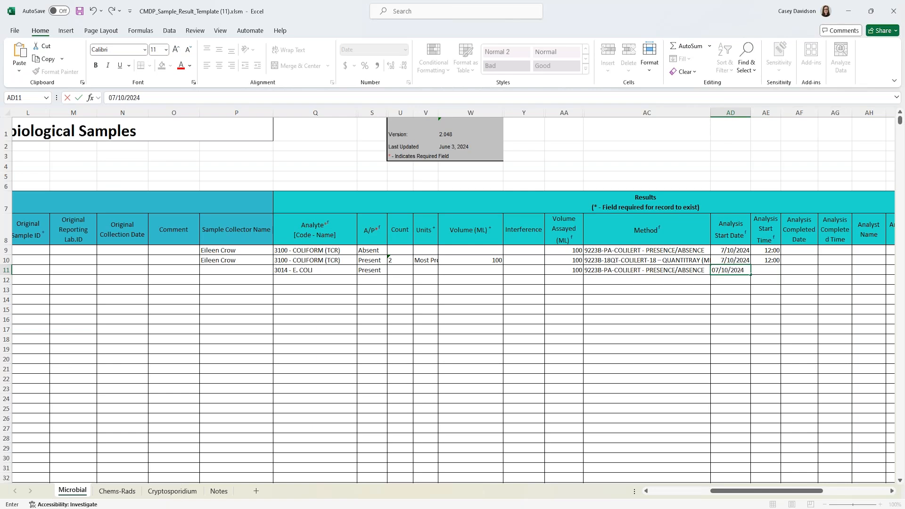
pyautogui.press('Tab')
pyautogui.write('12')
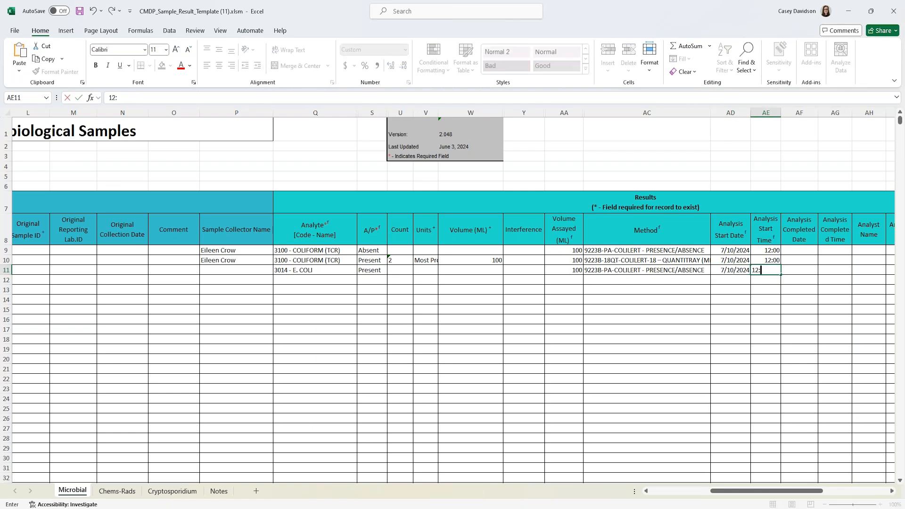
pyautogui.write(':00')
pyautogui.click(483, 312)
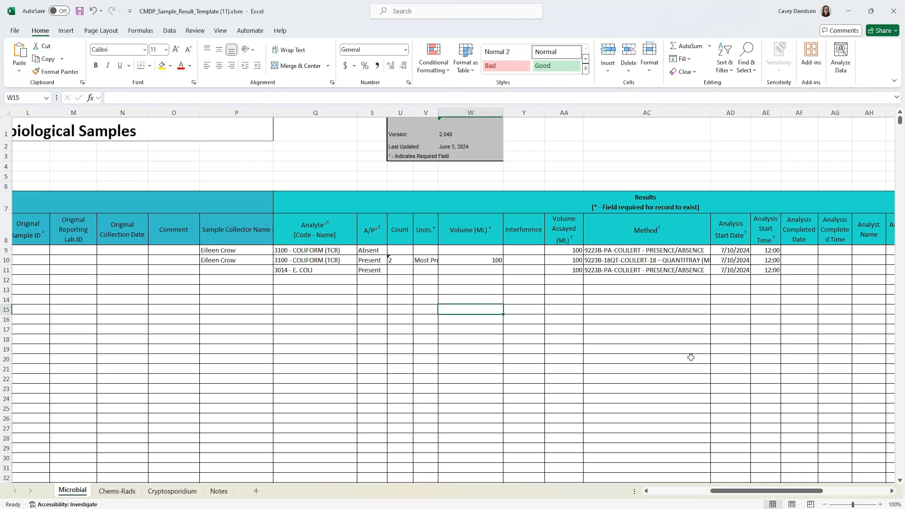
# - Generate the XML export and save it to the Desktop as TC-RT-07182024.xml
pyautogui.moveTo(774, 493); pyautogui.dragTo(695, 507)
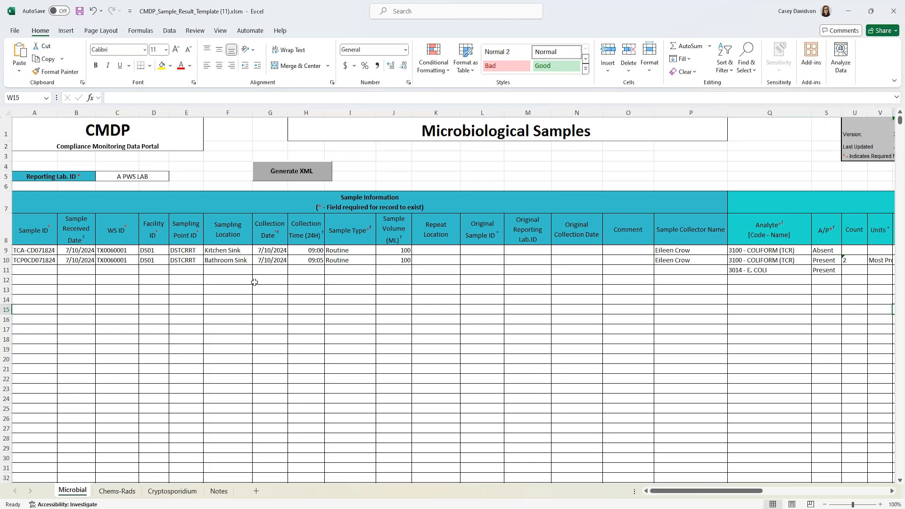
pyautogui.click(305, 179)
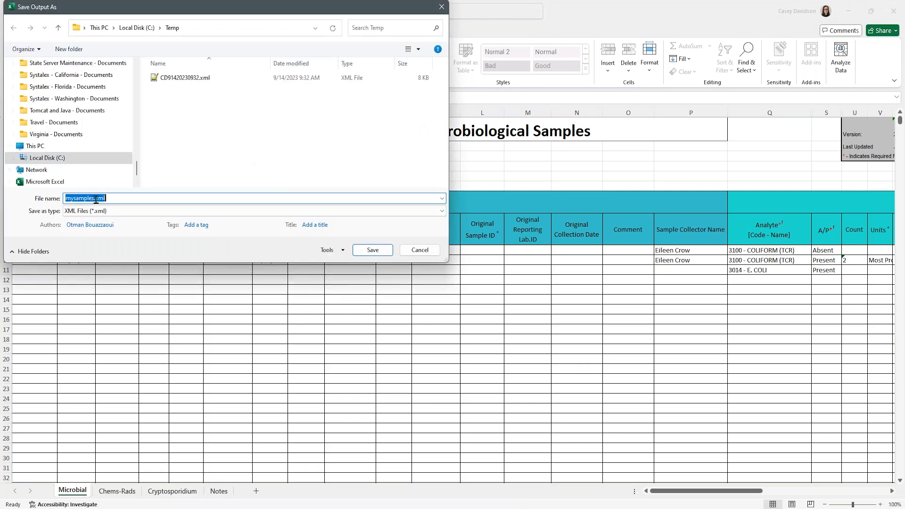
pyautogui.moveTo(137, 170); pyautogui.dragTo(137, 74)
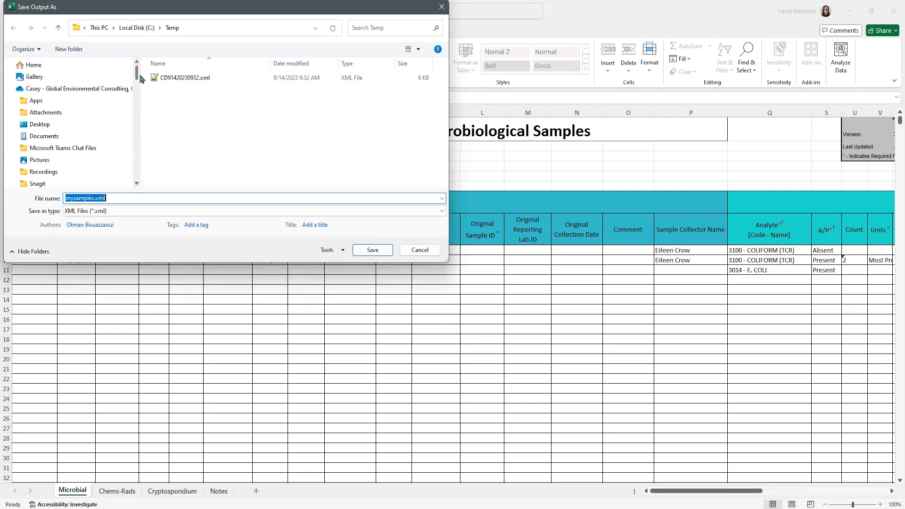
pyautogui.click(83, 124)
pyautogui.click(94, 198)
pyautogui.click(94, 198)
pyautogui.moveTo(94, 198); pyautogui.dragTo(43, 202)
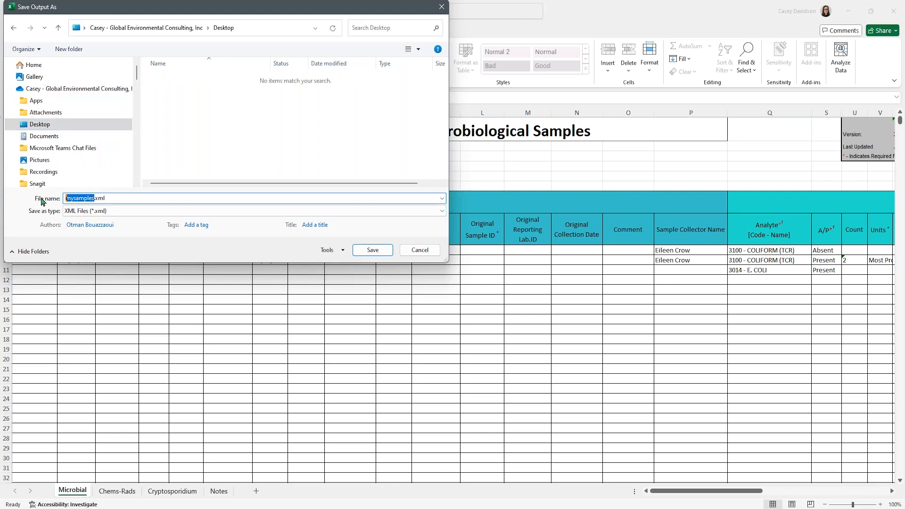
pyautogui.write('TC-RT-07182024')
pyautogui.click(372, 251)
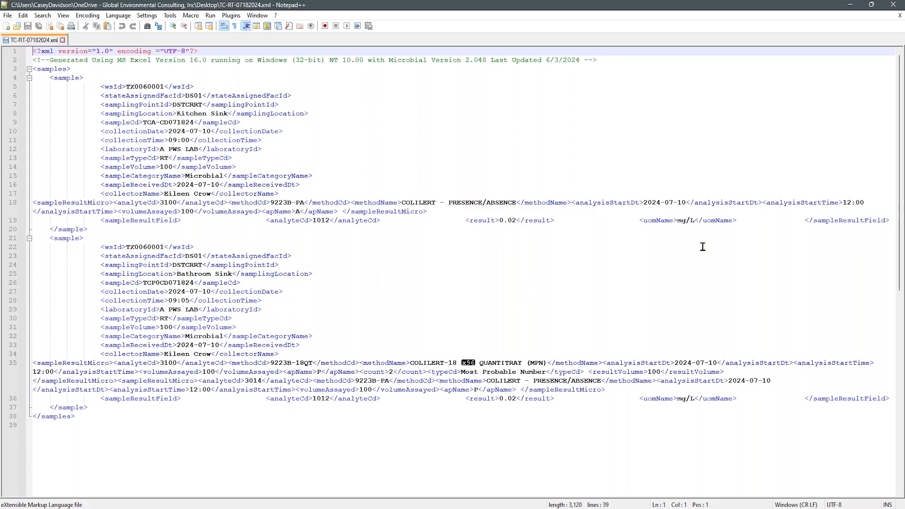
# - Close Notepad++ after reviewing TC-RT-07182024.xml
pyautogui.click(894, 5)
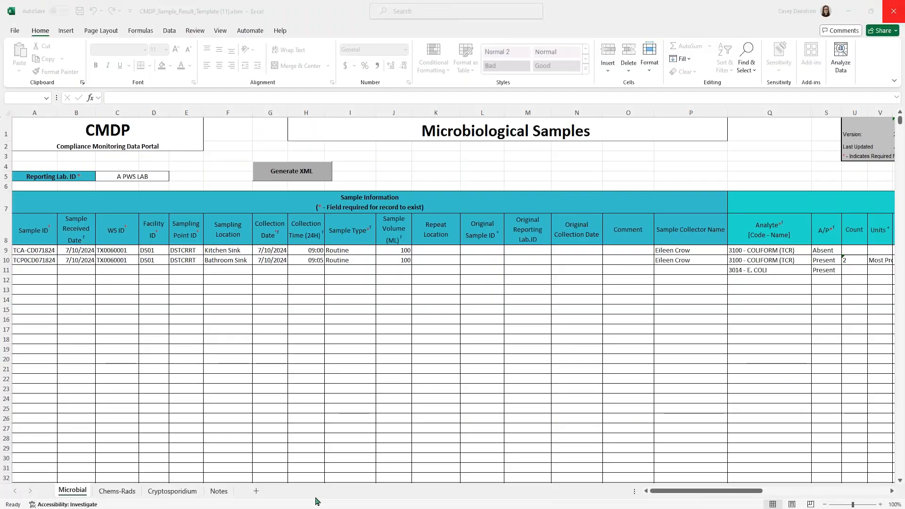
# - Upload TC-RT-07182024.xml as a new Drinking Water sample job in CMDP
pyautogui.click(267, 508)
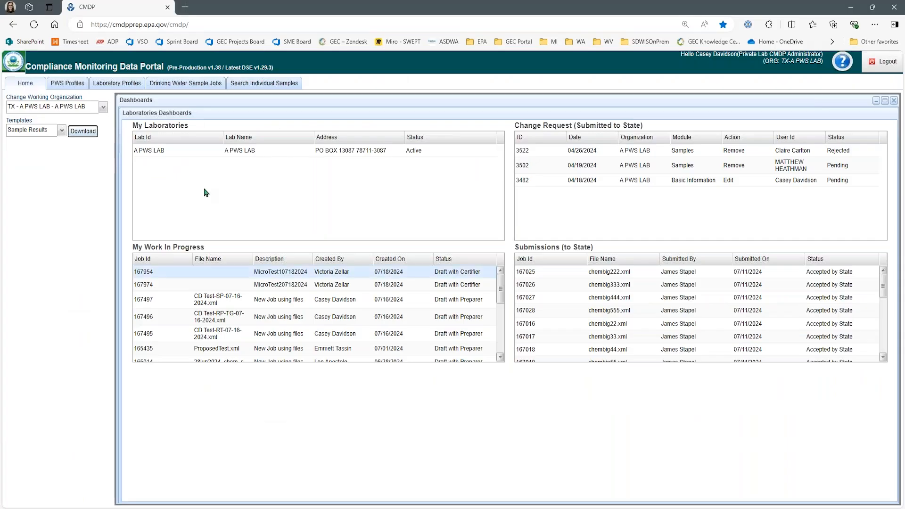
pyautogui.click(182, 85)
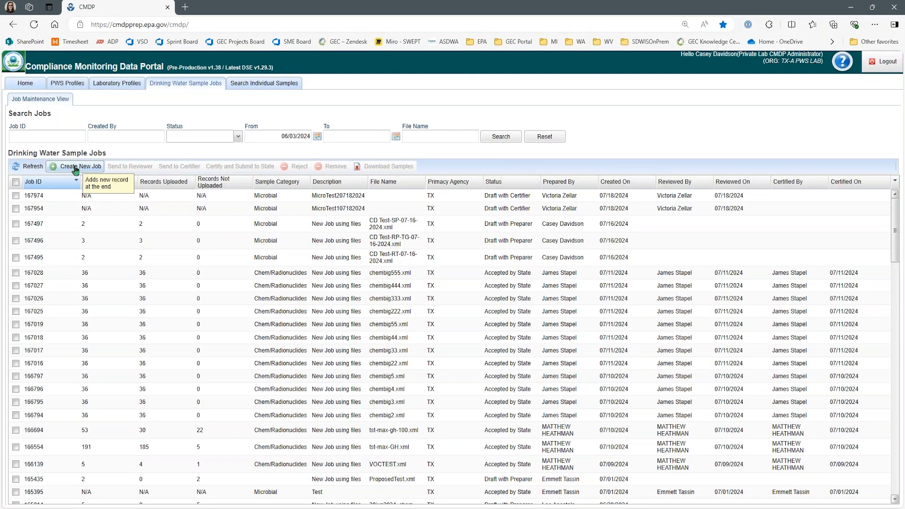
pyautogui.click(81, 169)
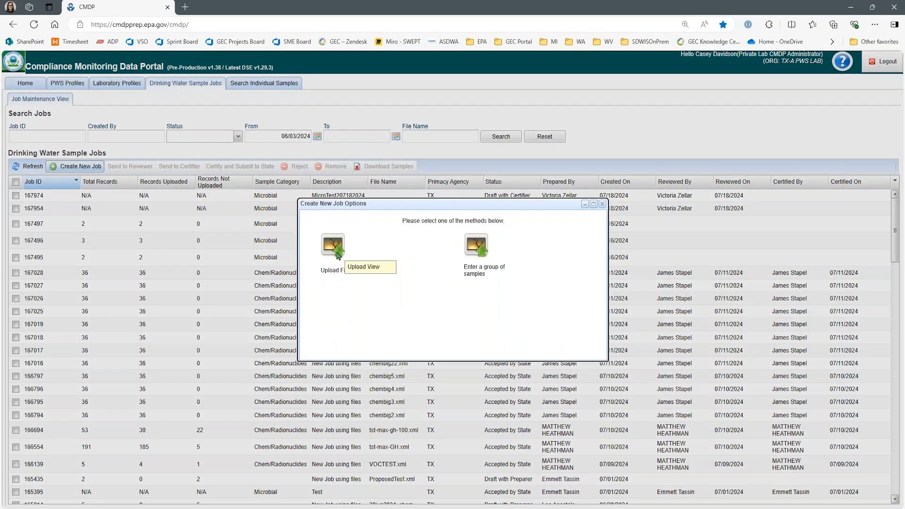
pyautogui.click(337, 255)
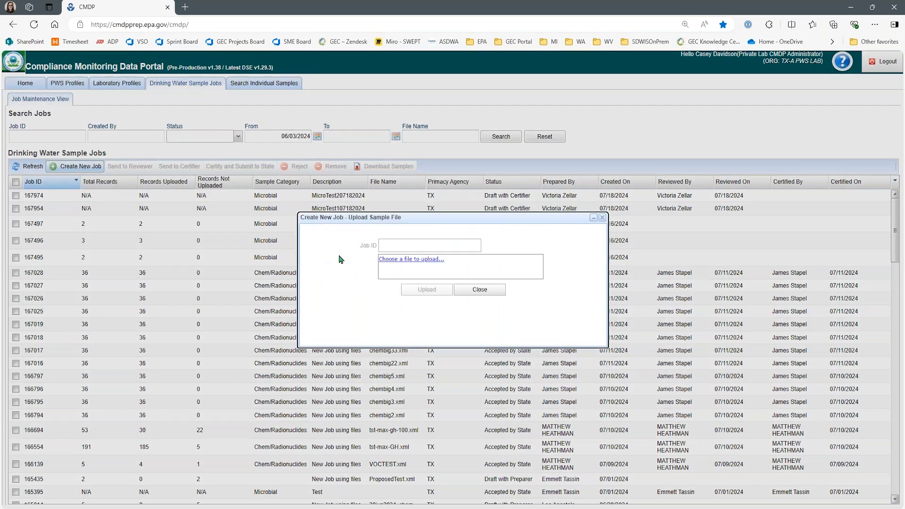
pyautogui.click(401, 260)
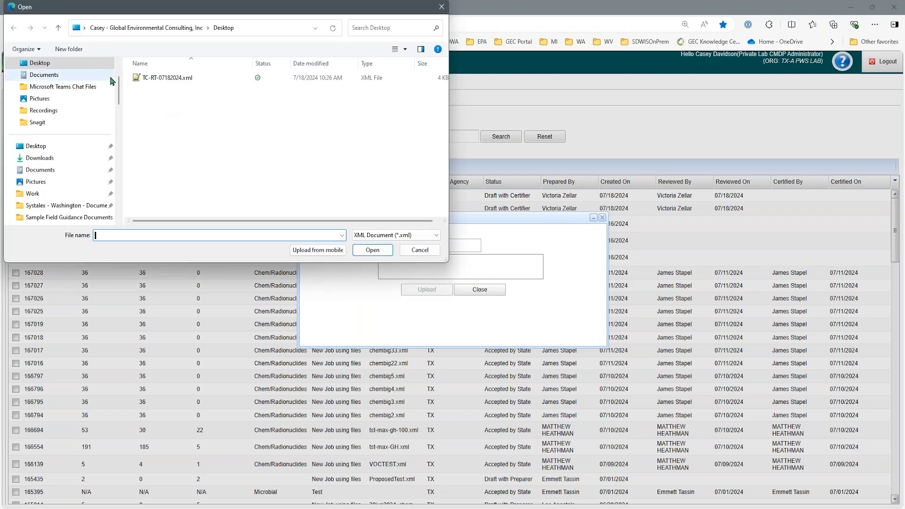
pyautogui.click(152, 79)
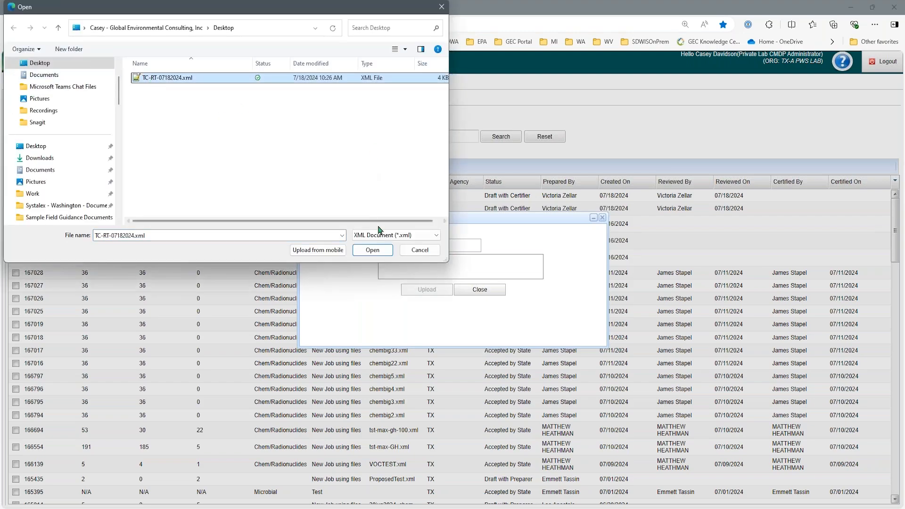
pyautogui.click(372, 250)
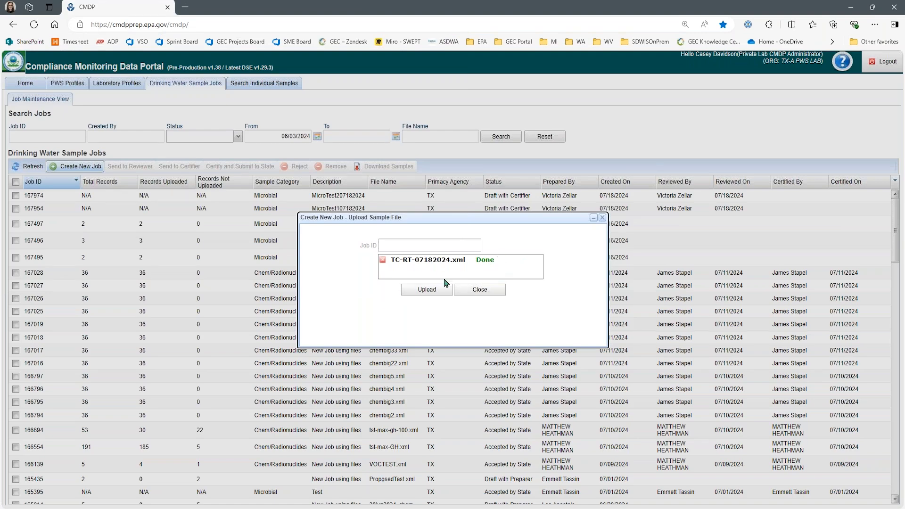
pyautogui.click(437, 290)
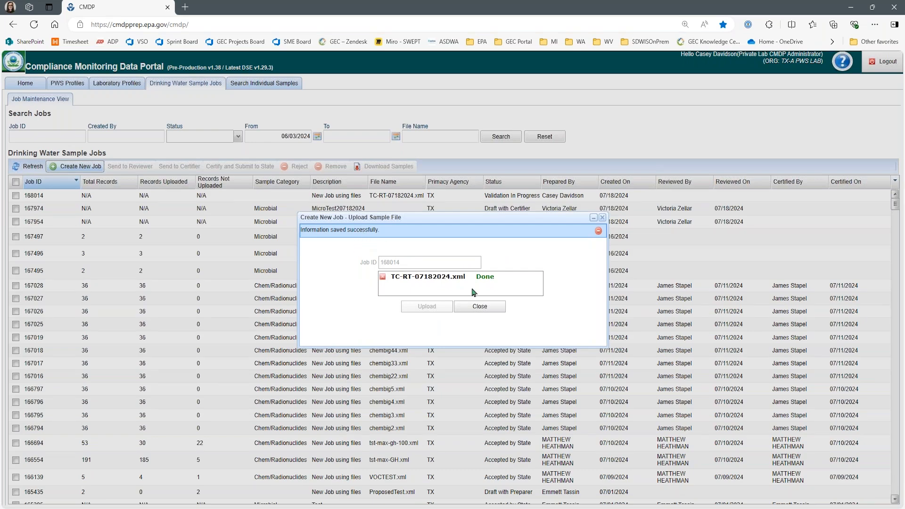
pyautogui.click(497, 312)
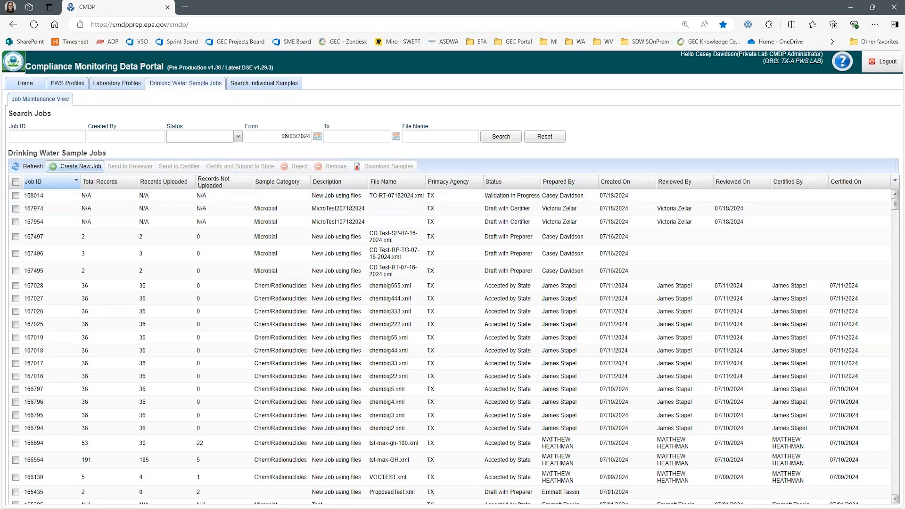
# - Refresh the jobs list, open job 168014 and view sample TCA-CD071824's record
pyautogui.click(32, 167)
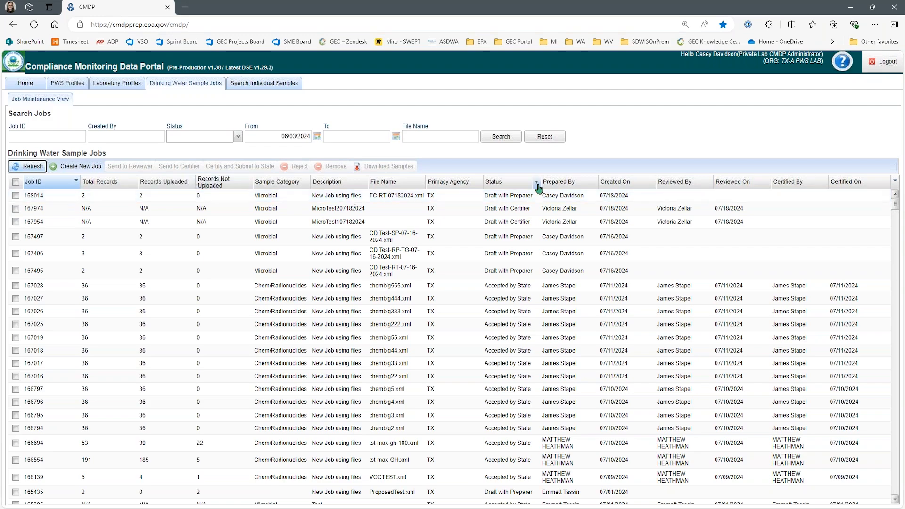
pyautogui.doubleClick(175, 202)
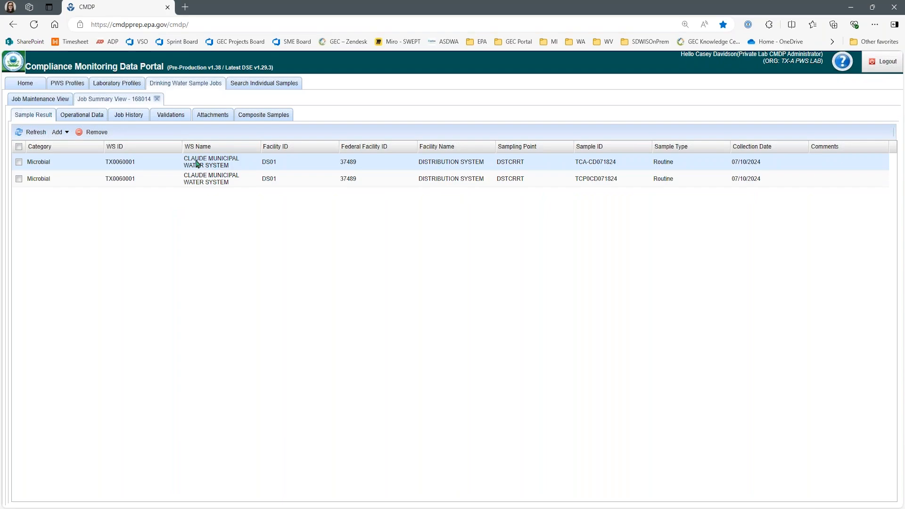
pyautogui.doubleClick(219, 165)
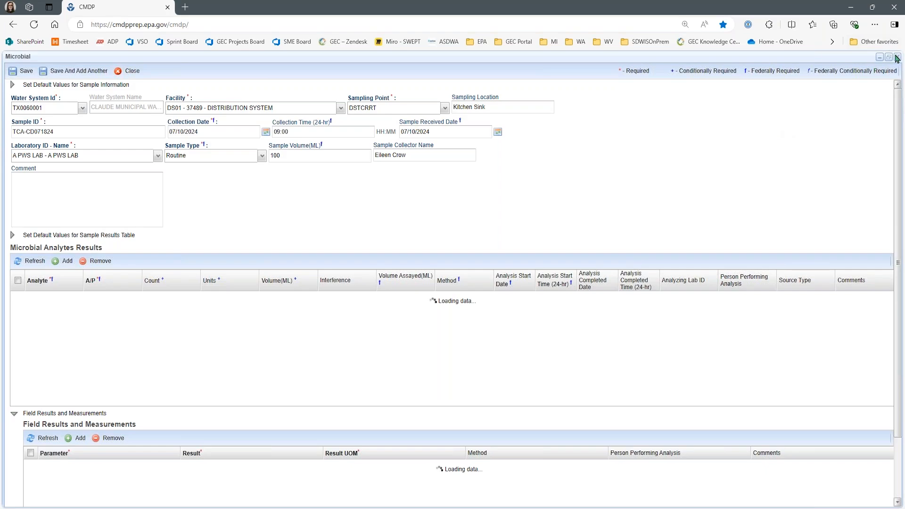
# - Check job 168014's Microbial validation summary for errors, then select the job in the jobs list
pyautogui.click(132, 73)
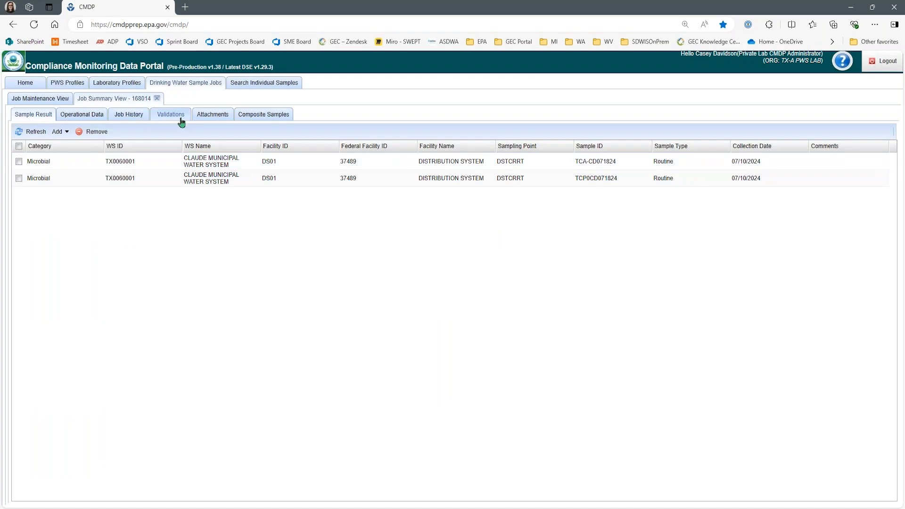
pyautogui.click(181, 122)
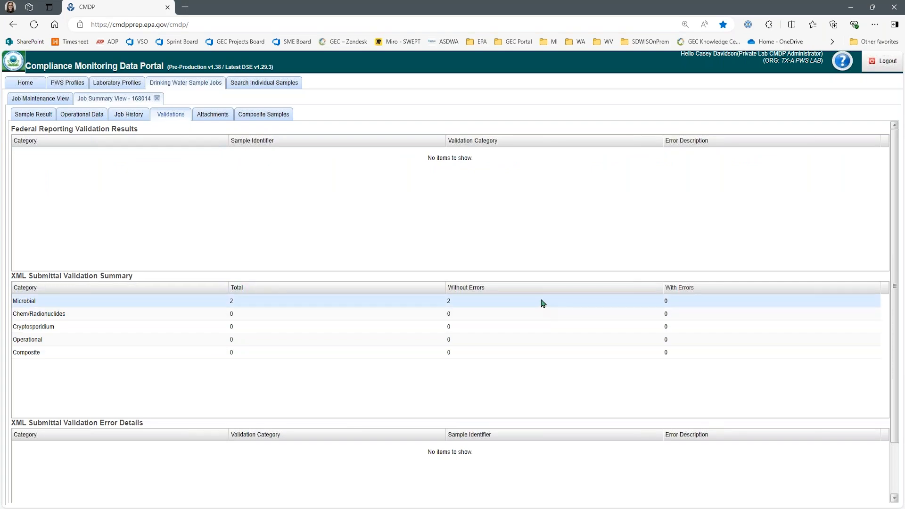
pyautogui.click(698, 301)
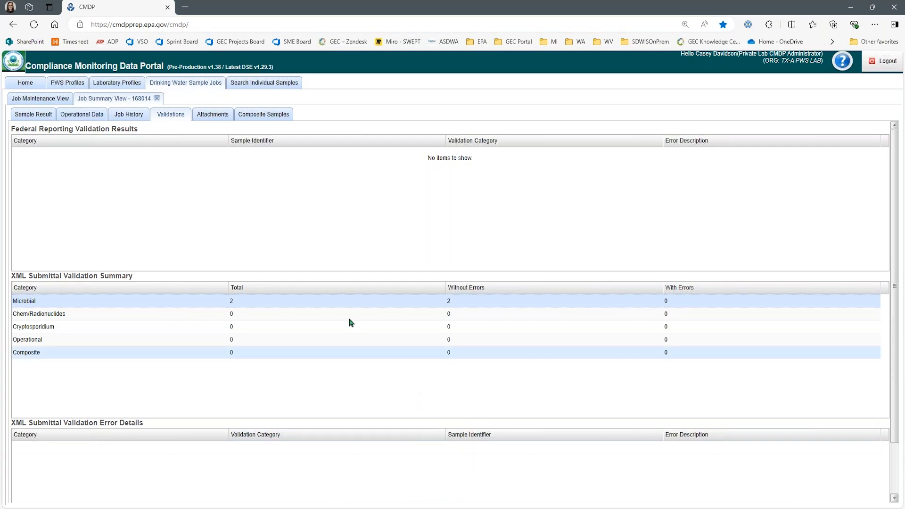
pyautogui.moveTo(370, 508)
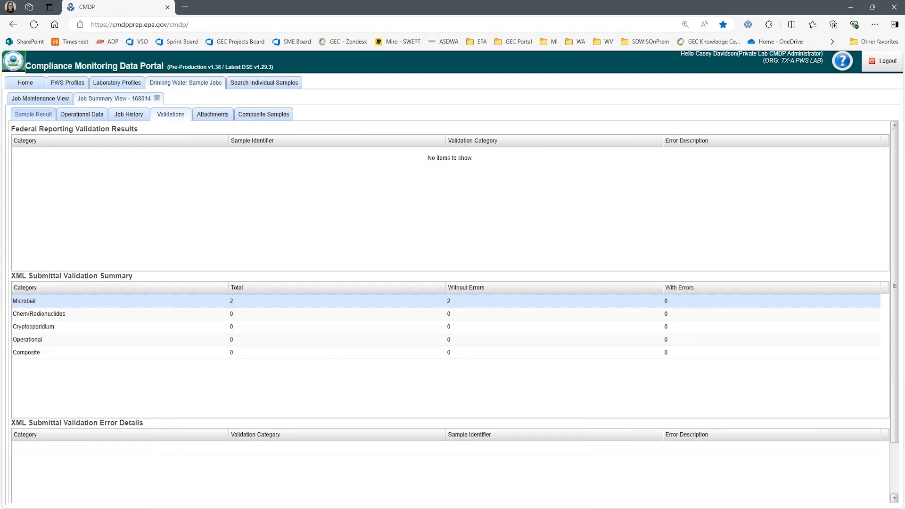
pyautogui.click(44, 98)
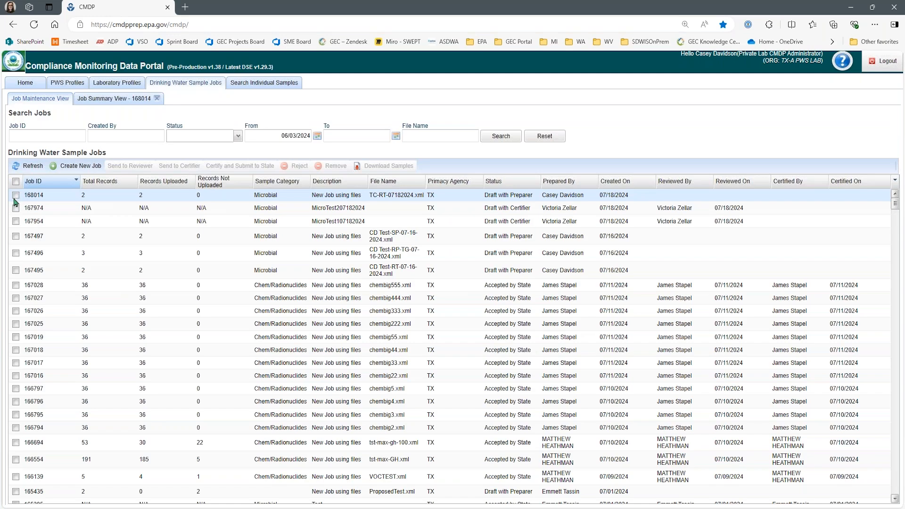
pyautogui.click(16, 195)
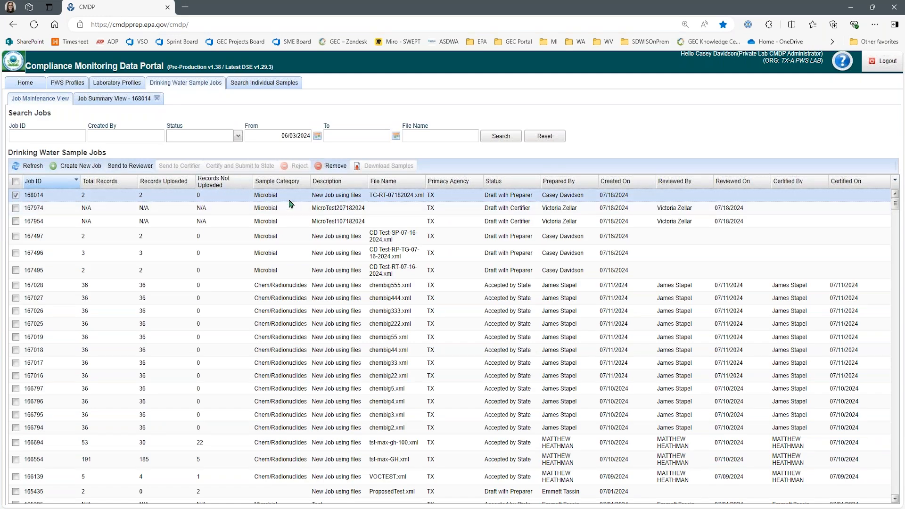
pyautogui.click(117, 168)
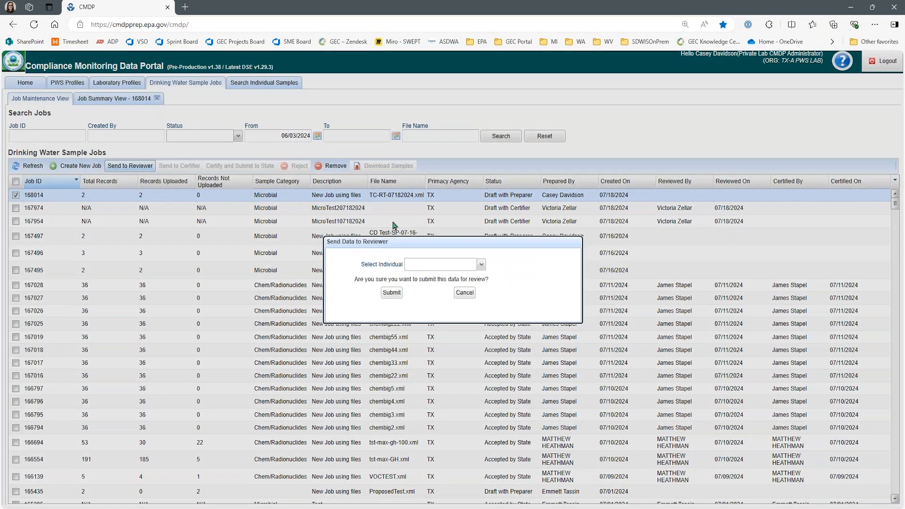
pyautogui.click(482, 264)
pyautogui.click(538, 263)
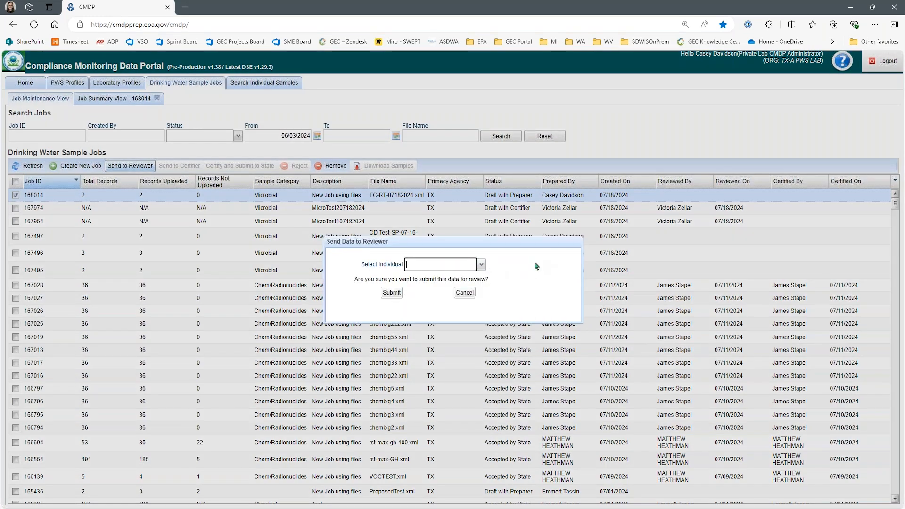
pyautogui.click(466, 294)
pyautogui.click(15, 195)
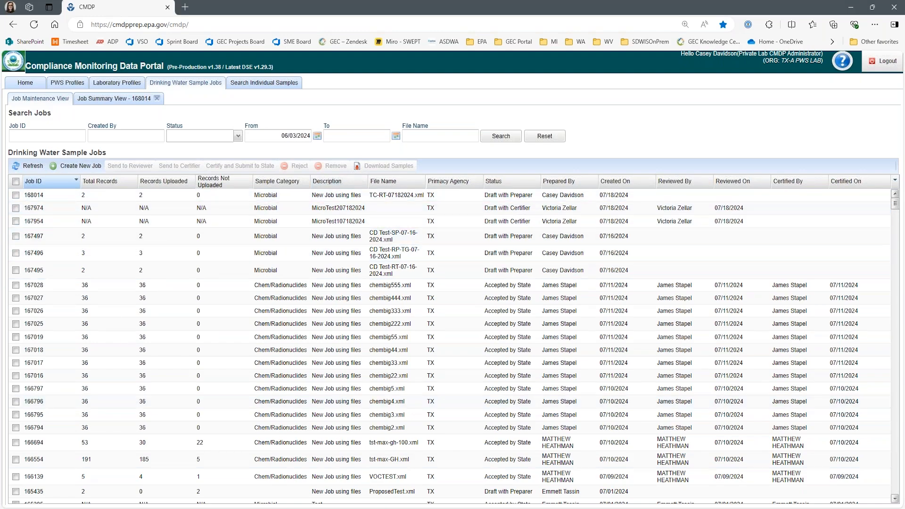
pyautogui.moveTo(370, 508)
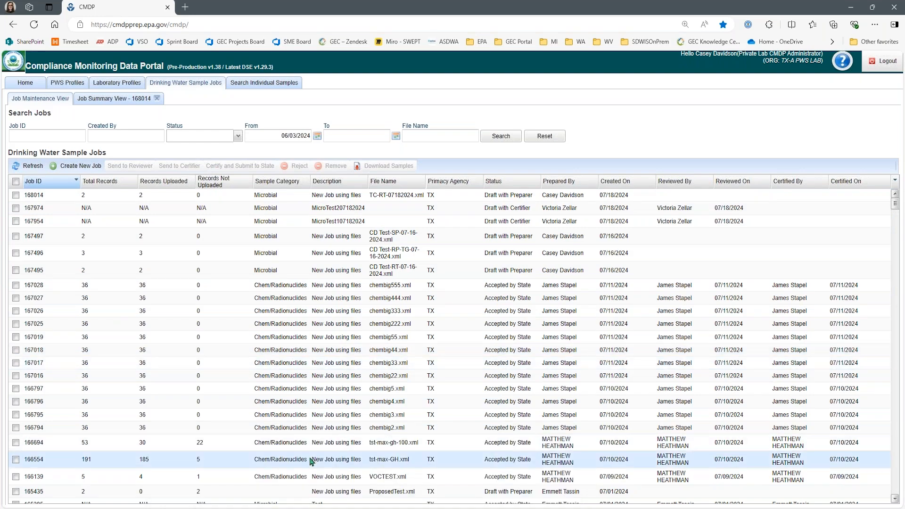
pyautogui.click(370, 508)
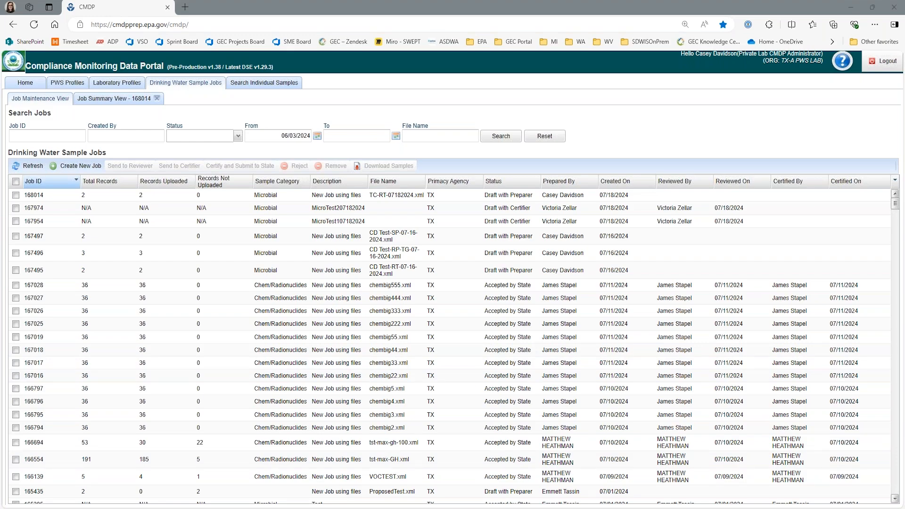
pyautogui.moveTo(372, 507)
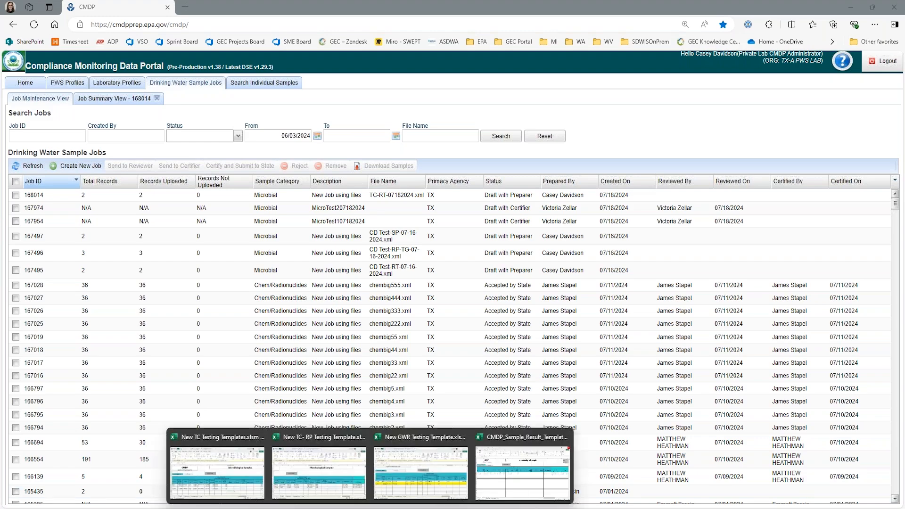
# - Close the filled template without saving and maximise the blank Excel template window
pyautogui.click(539, 458)
pyautogui.click(894, 11)
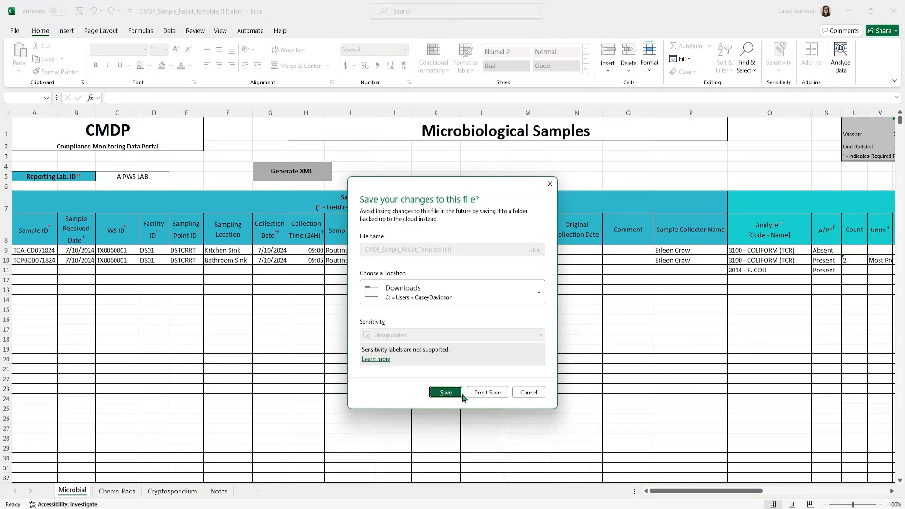
pyautogui.click(484, 388)
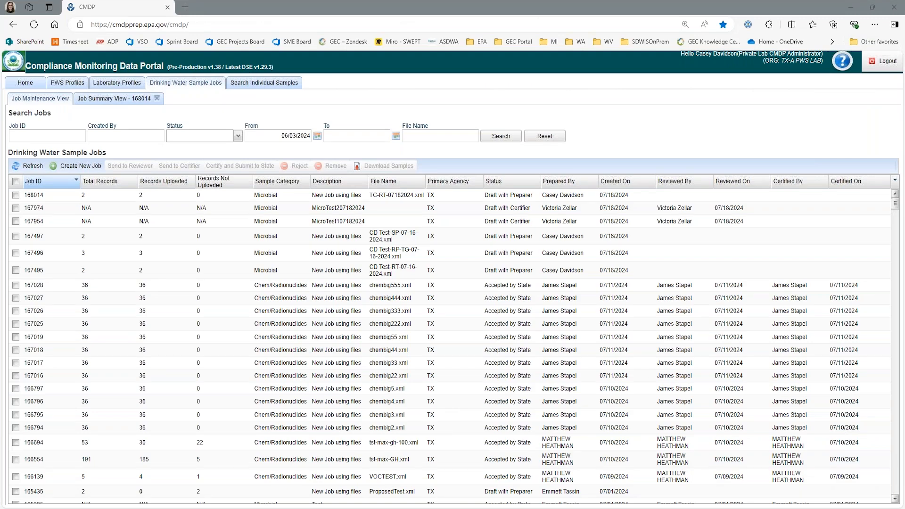
pyautogui.moveTo(1, 358); pyautogui.dragTo(599, 82)
pyautogui.click(759, 81)
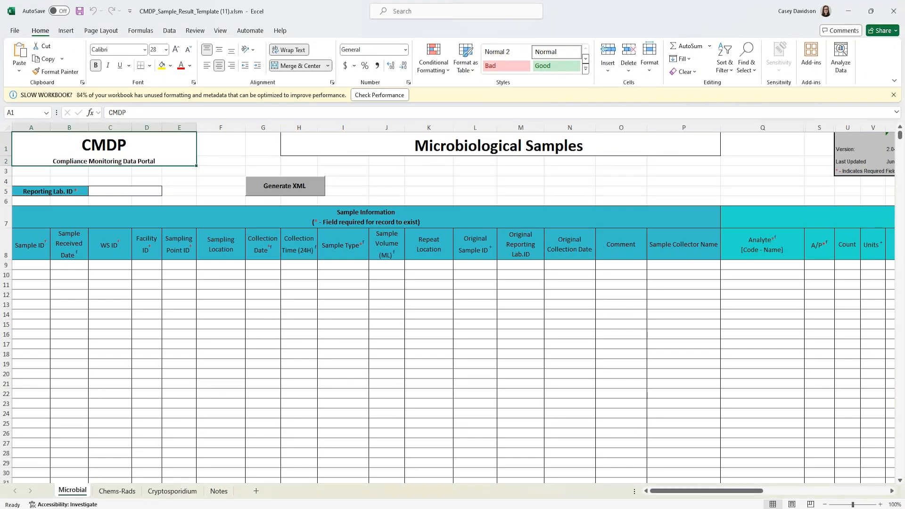
# - Set the Reporting Lab. ID to A PWS LAB
pyautogui.click(125, 191)
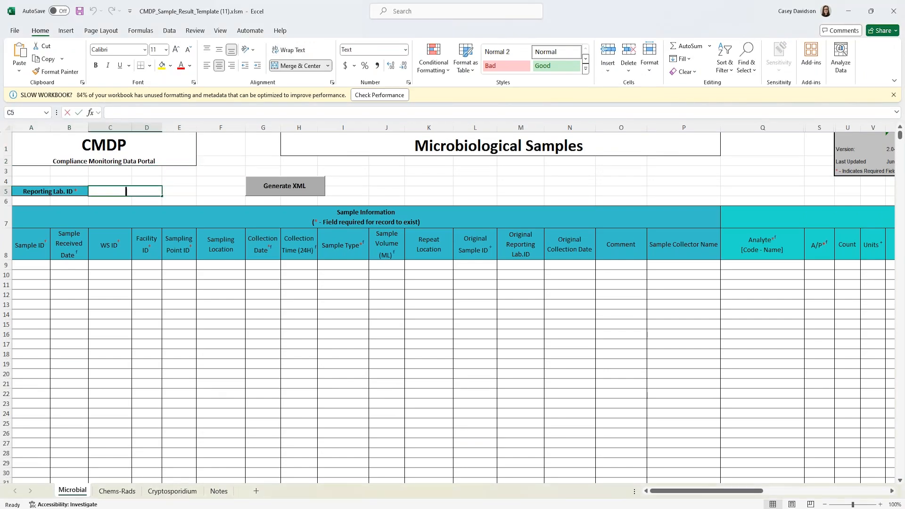
pyautogui.write('A PWS Lab')
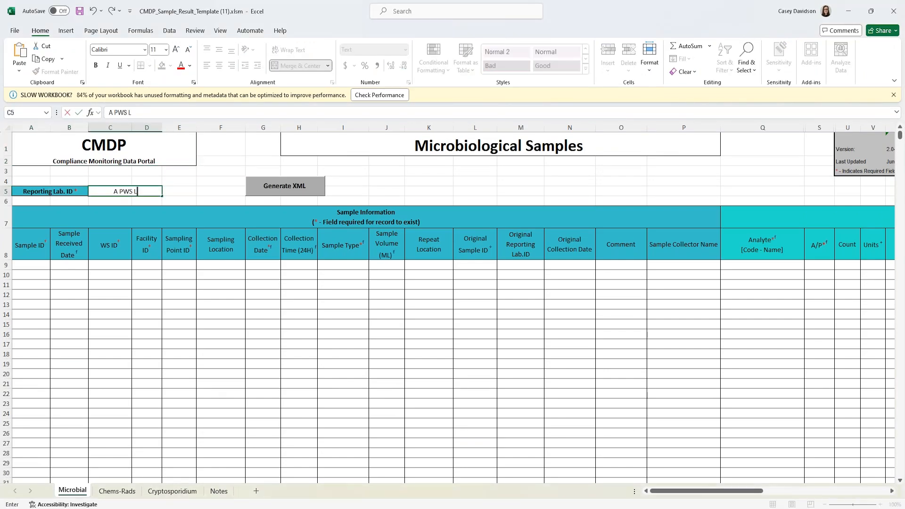
pyautogui.press('BackSpace')
pyautogui.press('BackSpace')
pyautogui.write('AB')
pyautogui.press('Tab')
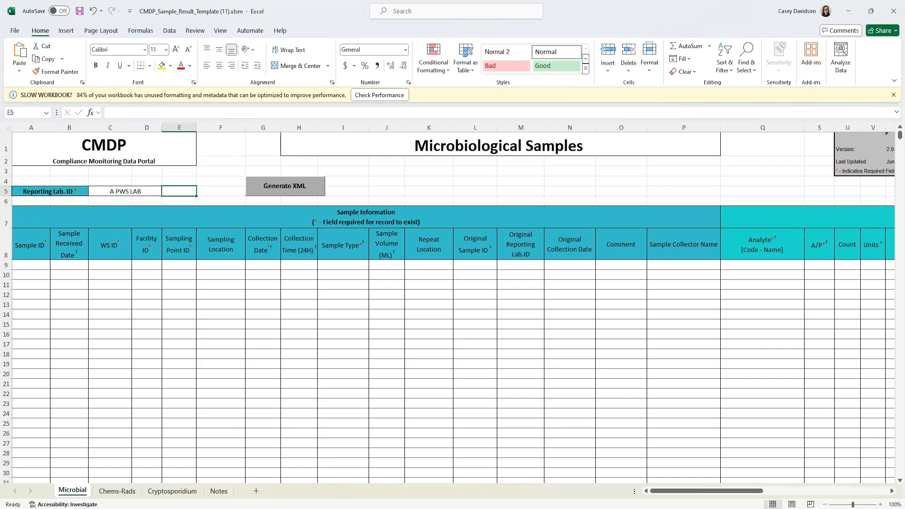
# - Enter row 9's sample ID TCRP-071824, received 7/11/2024, WS ID TX060001 and facility DS01
pyautogui.click(38, 266)
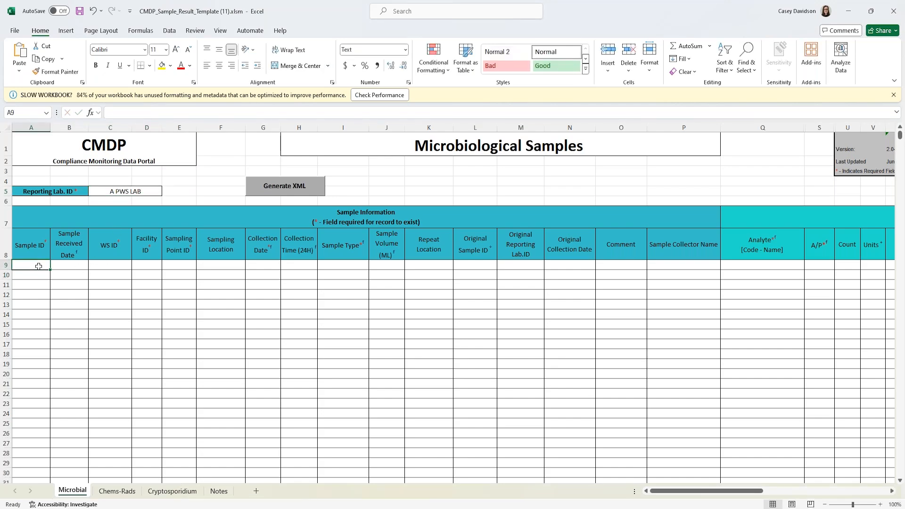
pyautogui.write('TCRP-071')
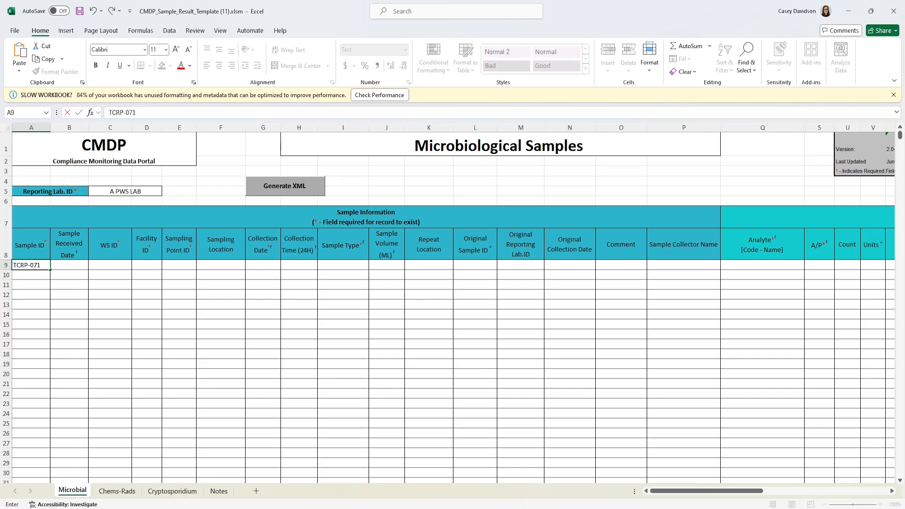
pyautogui.write('824')
pyautogui.press('Tab')
pyautogui.write('07')
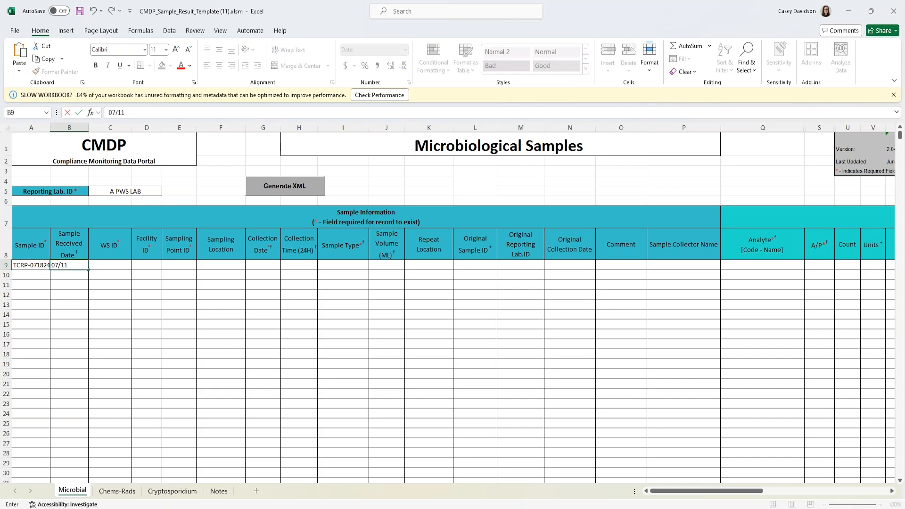
pyautogui.write('/11/2024')
pyautogui.press('Tab')
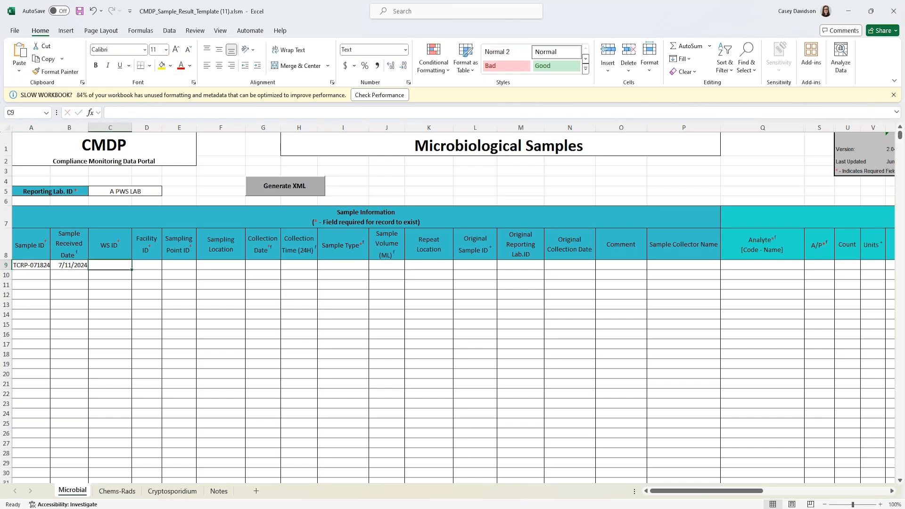
pyautogui.write('TX')
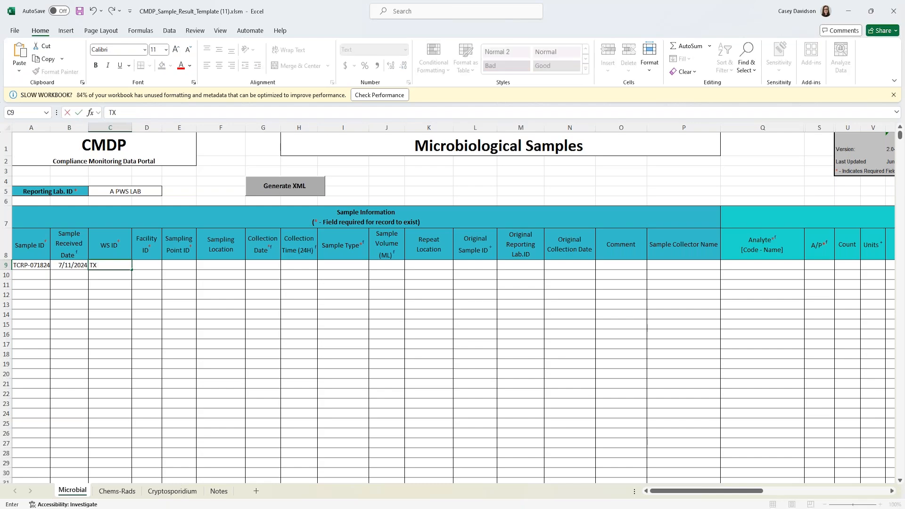
pyautogui.write('060001')
pyautogui.press('Tab')
pyautogui.write('DS')
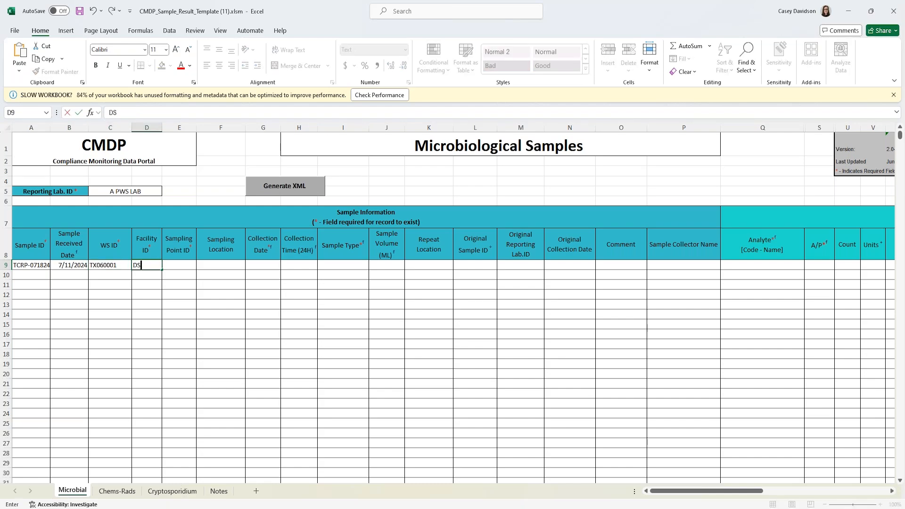
pyautogui.write('01')
pyautogui.press('Tab')
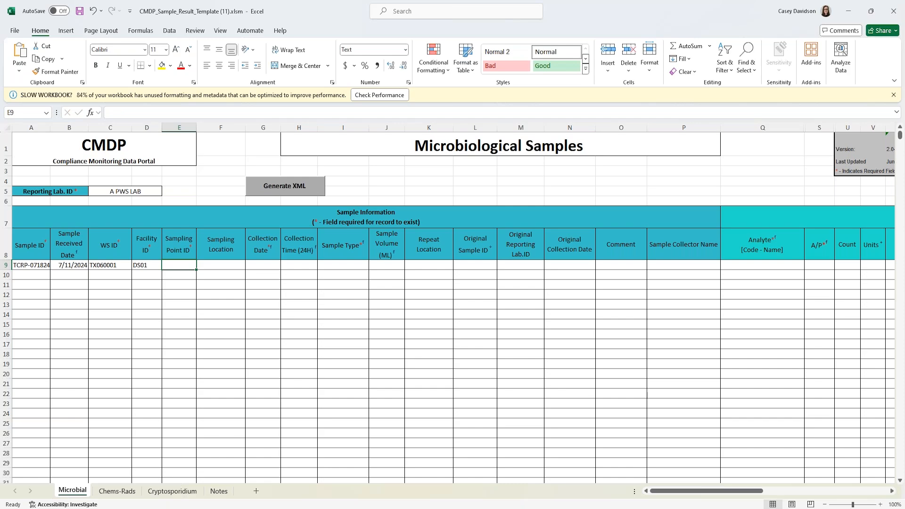
# - Set row 9's sampling point to DSTCRRP and location to Bathroom Sink
pyautogui.write('d')
pyautogui.press('BackSpace')
pyautogui.write('D')
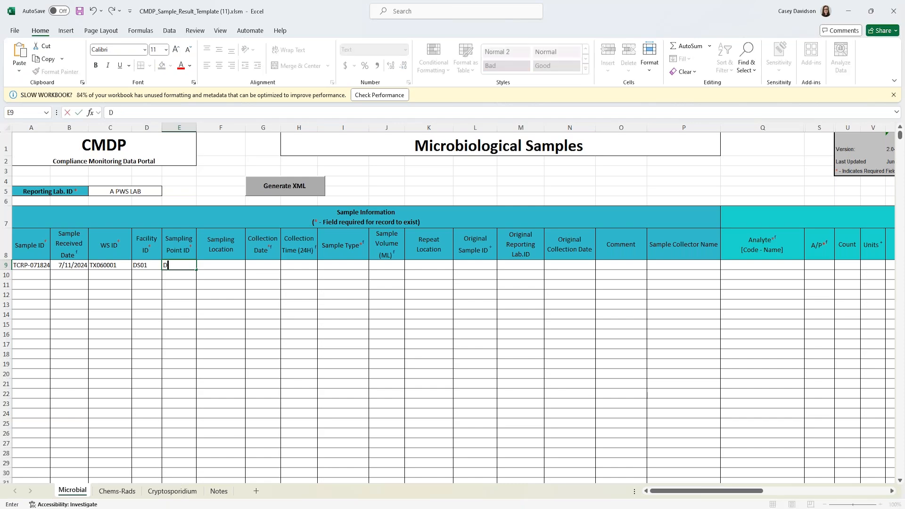
pyautogui.write('CRRP')
pyautogui.press('Tab')
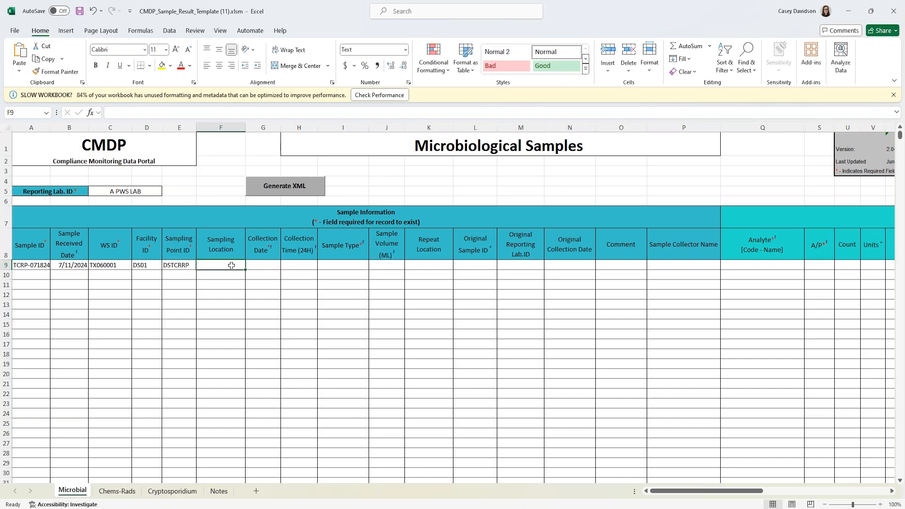
pyautogui.write('Bathroom Sink')
pyautogui.press('Tab')
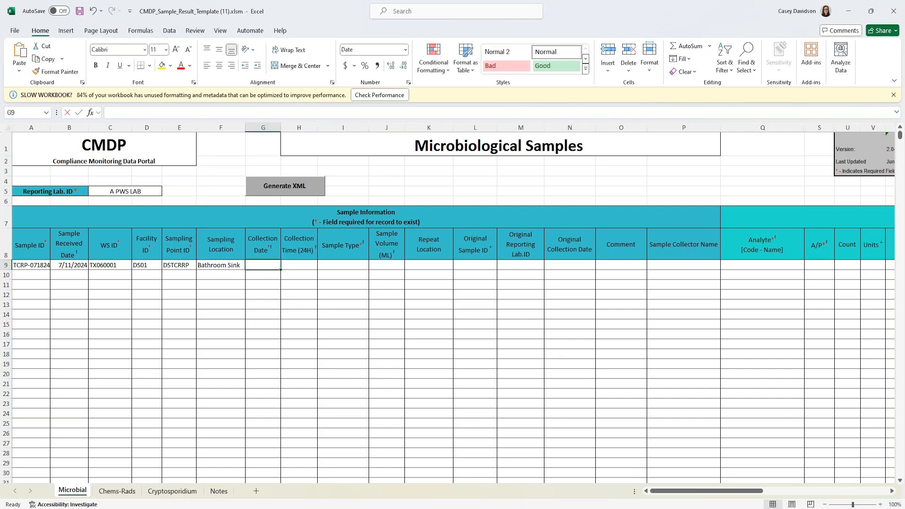
# - Set row 9's collection date to 7/11/2024 and time to 09:00, fixing the rejected time entry
pyautogui.write('07/11/202')
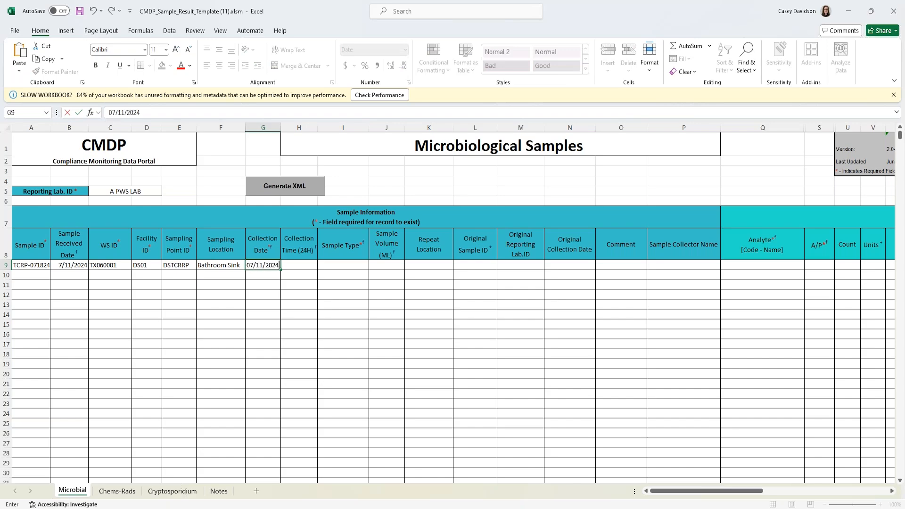
pyautogui.write('4')
pyautogui.press('Tab')
pyautogui.write('09')
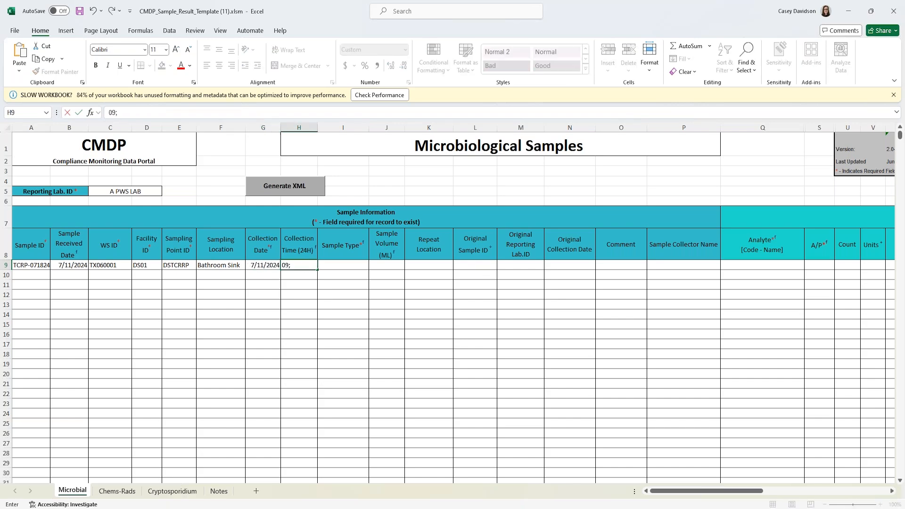
pyautogui.press('BackSpace')
pyautogui.press('BackSpace')
pyautogui.press('Tab')
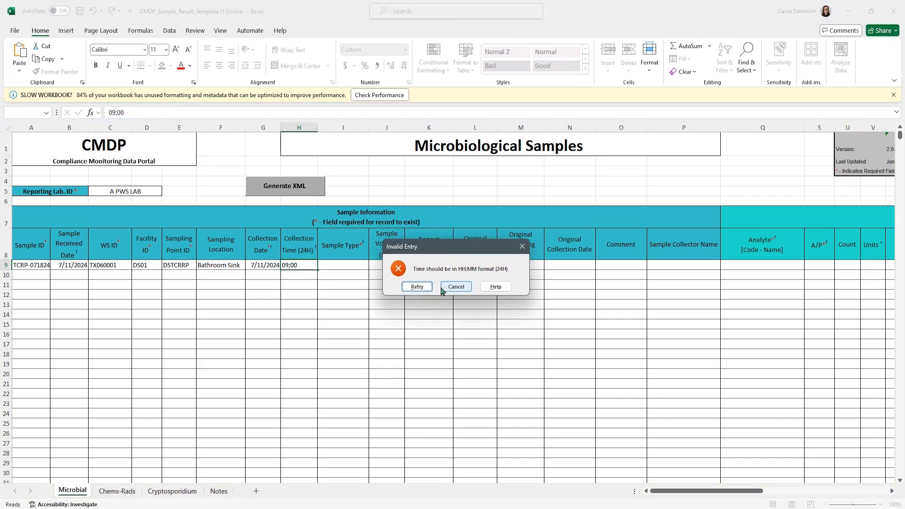
pyautogui.click(417, 286)
pyautogui.press('BackSpace')
pyautogui.write('/900')
pyautogui.press('BackSpace')
pyautogui.press('BackSpace')
pyautogui.press('BackSpace')
pyautogui.write('09:')
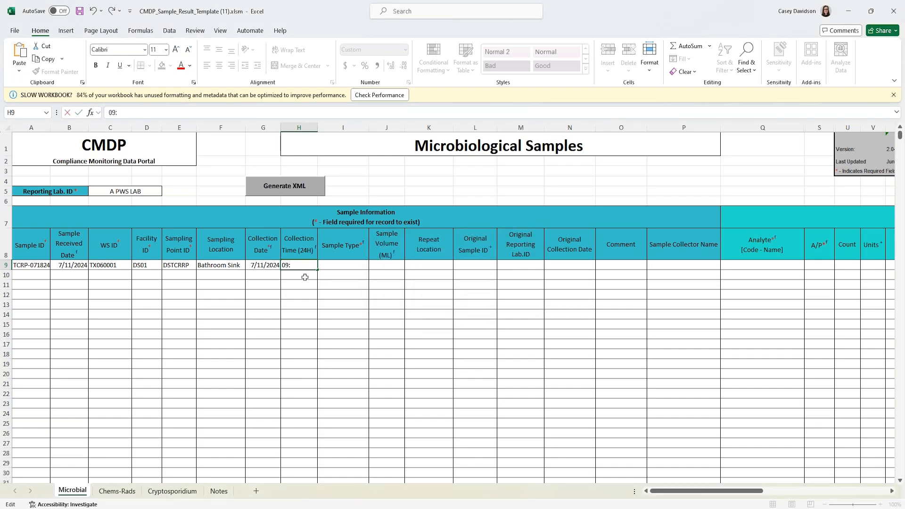
pyautogui.press('Tab')
pyautogui.click(373, 265)
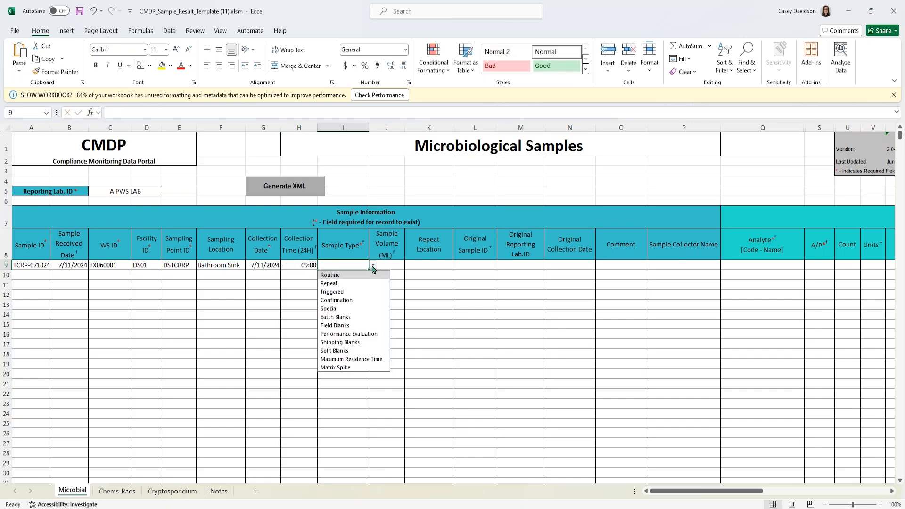
# - Set row 9 as a Repeat sample of 100 mL taken at the Original Site
pyautogui.click(329, 283)
pyautogui.click(394, 267)
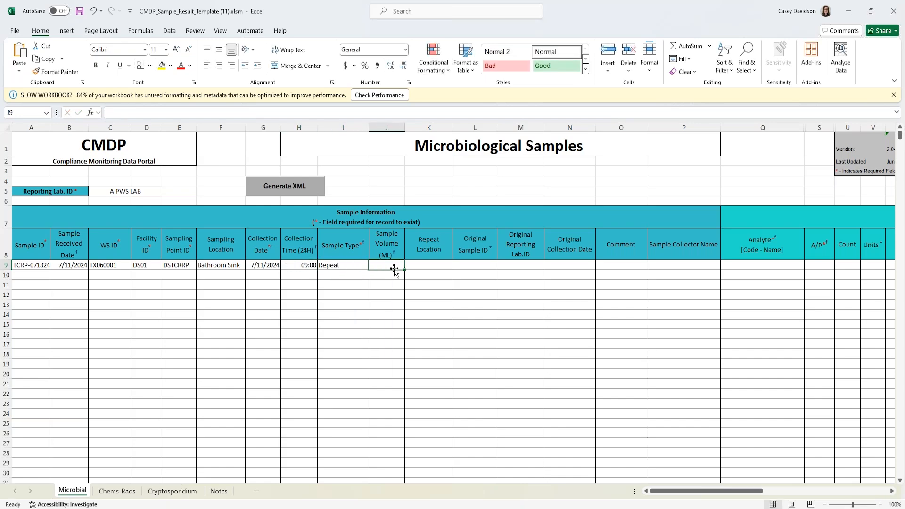
pyautogui.write('100')
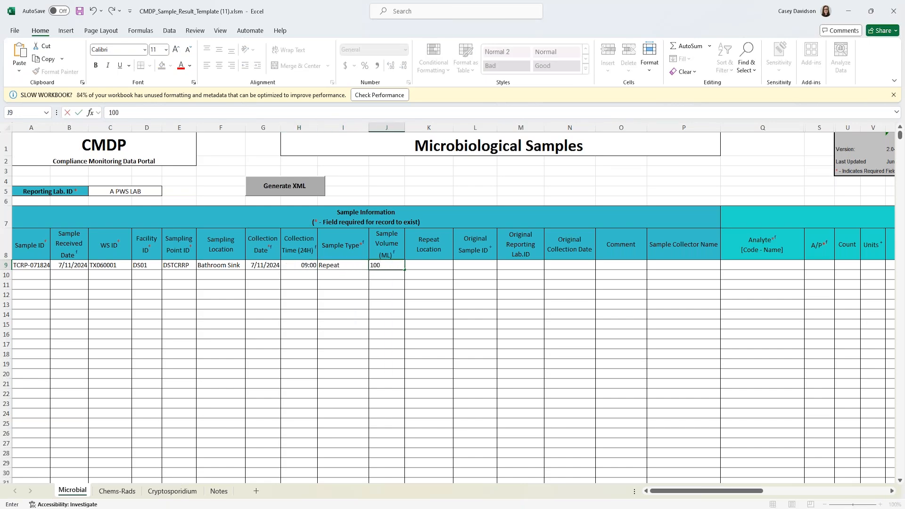
pyautogui.press('Tab')
pyautogui.click(457, 265)
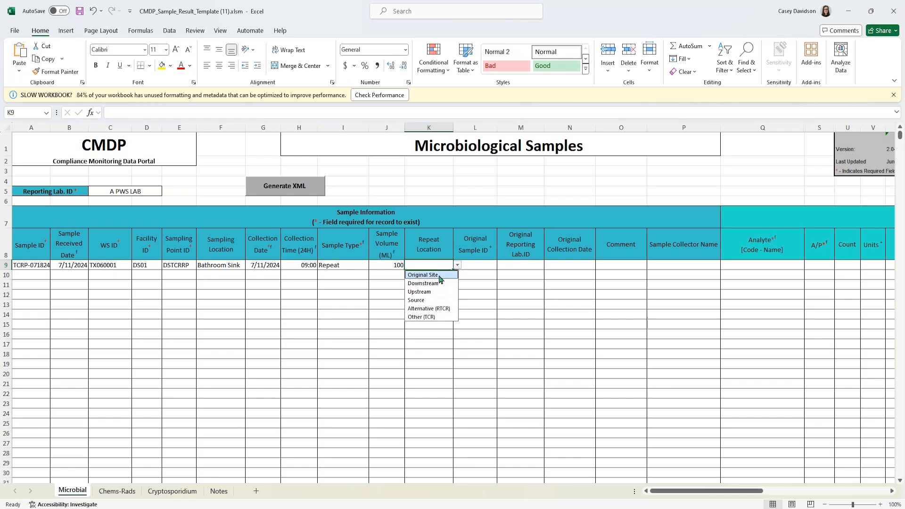
pyautogui.click(439, 276)
# - Enter original sample TCP-CD071824, original lab A PWS LAB and original collection date 7/10/2024
pyautogui.click(471, 267)
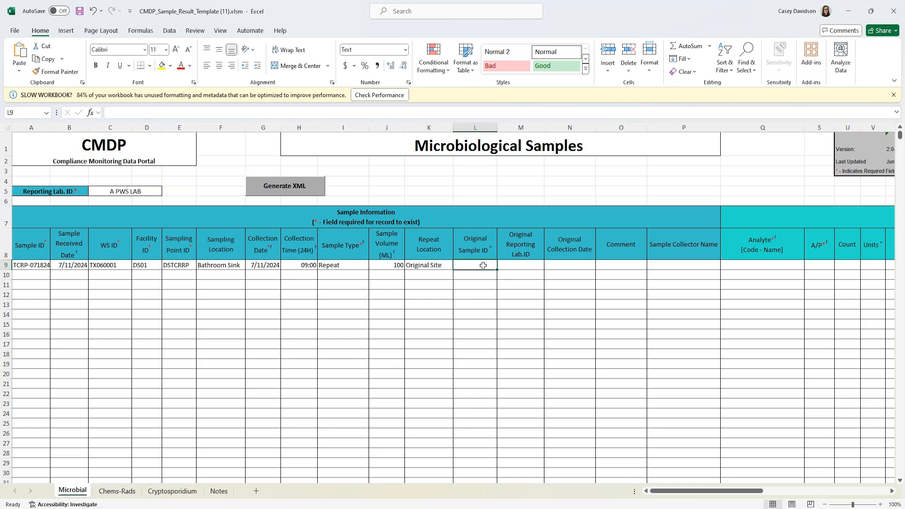
pyautogui.write('TCP-')
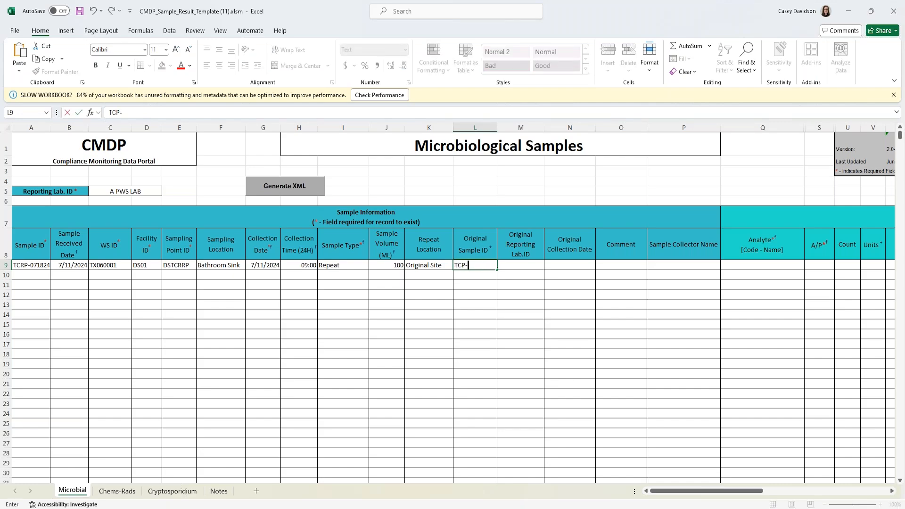
pyautogui.write('CD071824')
pyautogui.press('Tab')
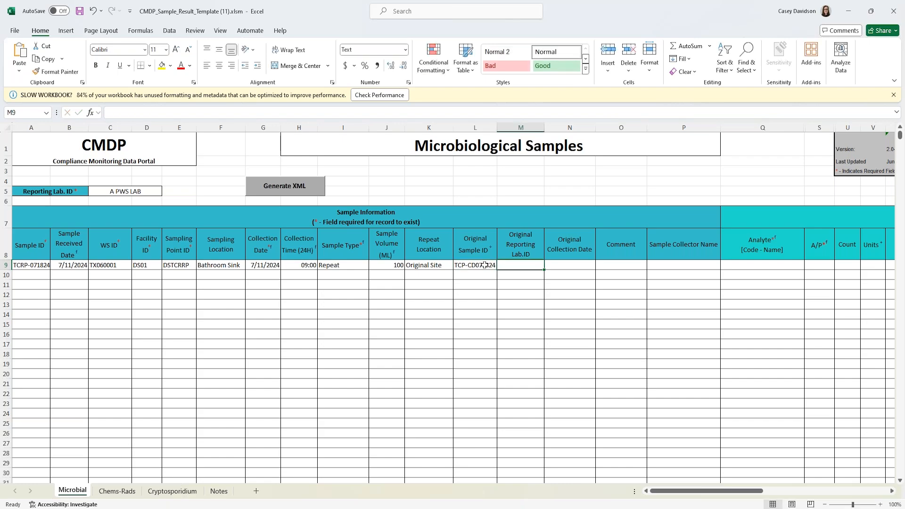
pyautogui.click(516, 274)
pyautogui.click(519, 265)
pyautogui.write('A PW')
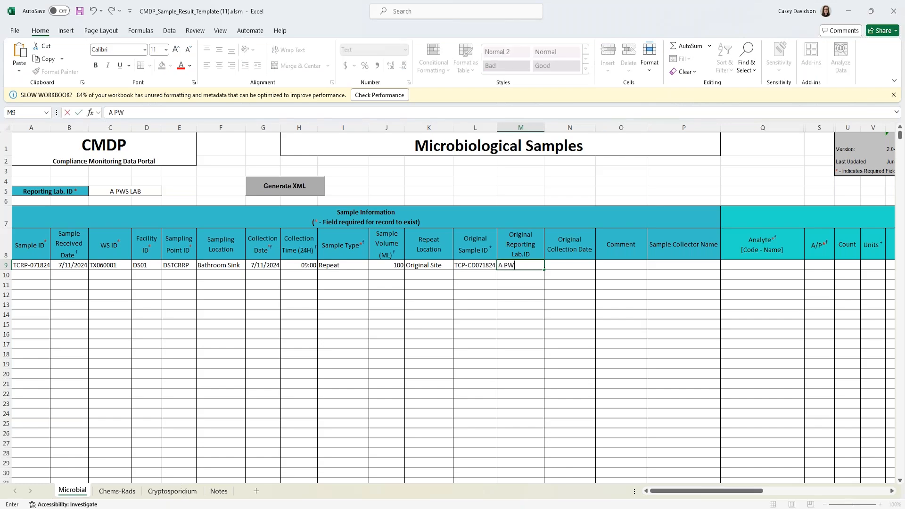
pyautogui.write('S LAB')
pyautogui.press('Tab')
pyautogui.write('07/10/202')
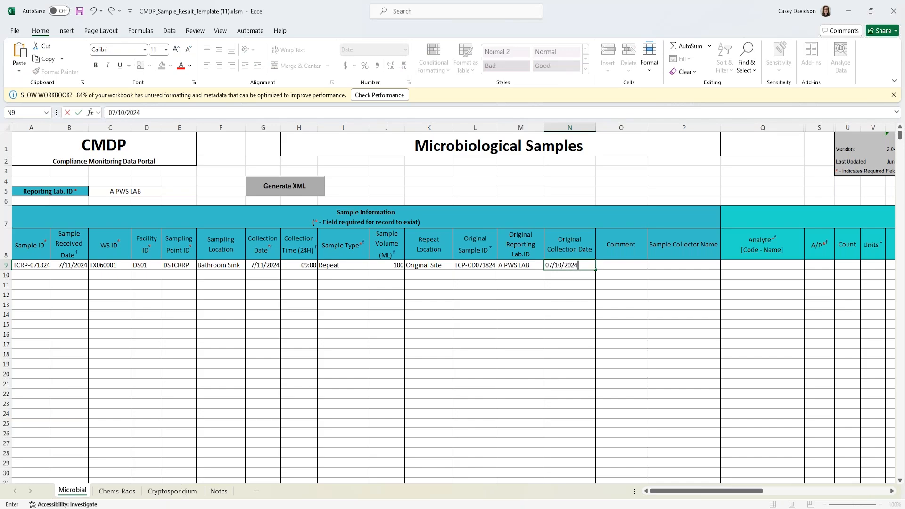
pyautogui.press('Tab')
# - Fill in the sample collector's name and choose analyte 3100 - COLIFORM (TCR) for row 9
pyautogui.click(662, 266)
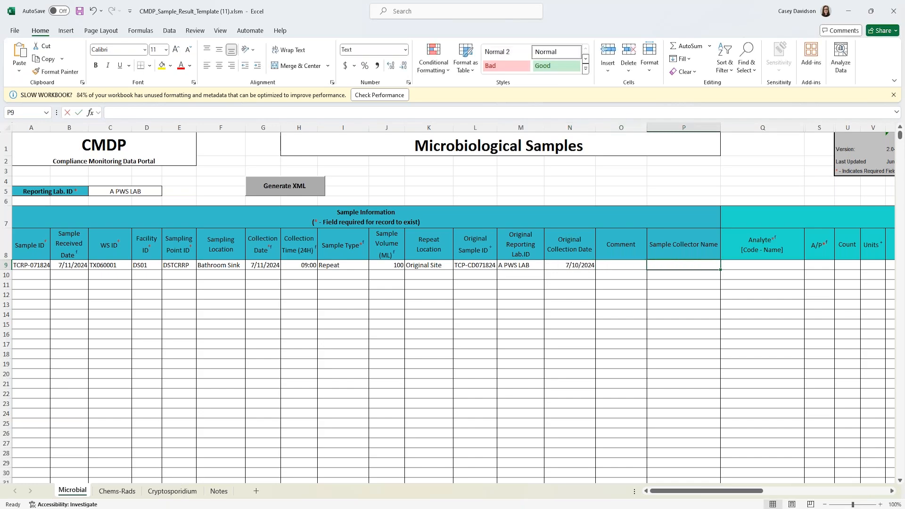
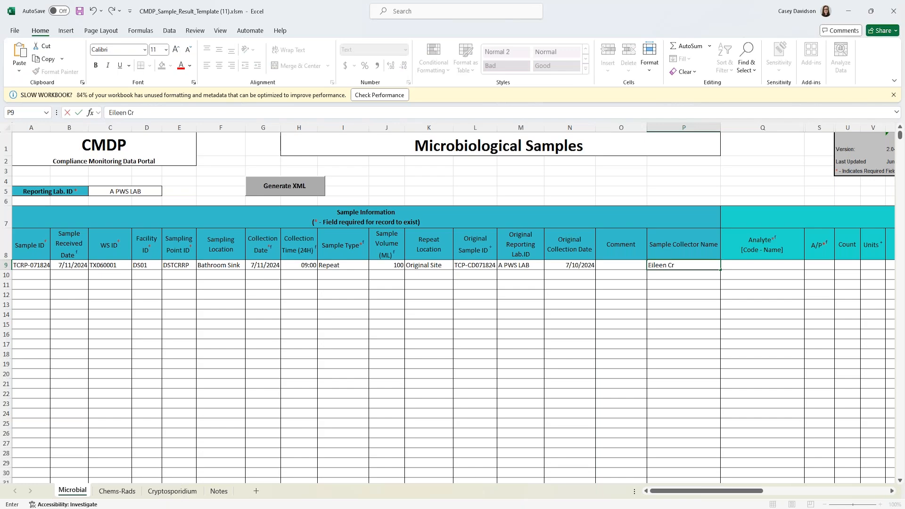
pyautogui.write('ow')
pyautogui.press('Tab')
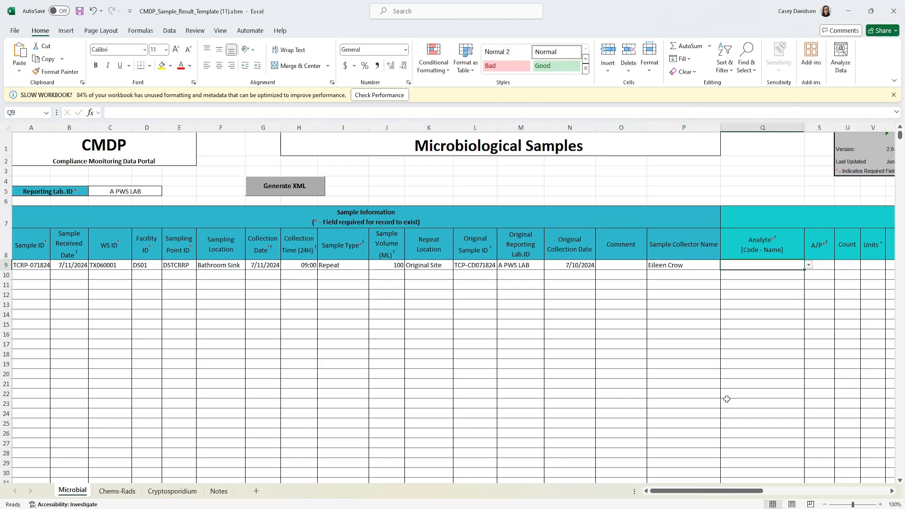
pyautogui.moveTo(708, 491); pyautogui.dragTo(750, 492)
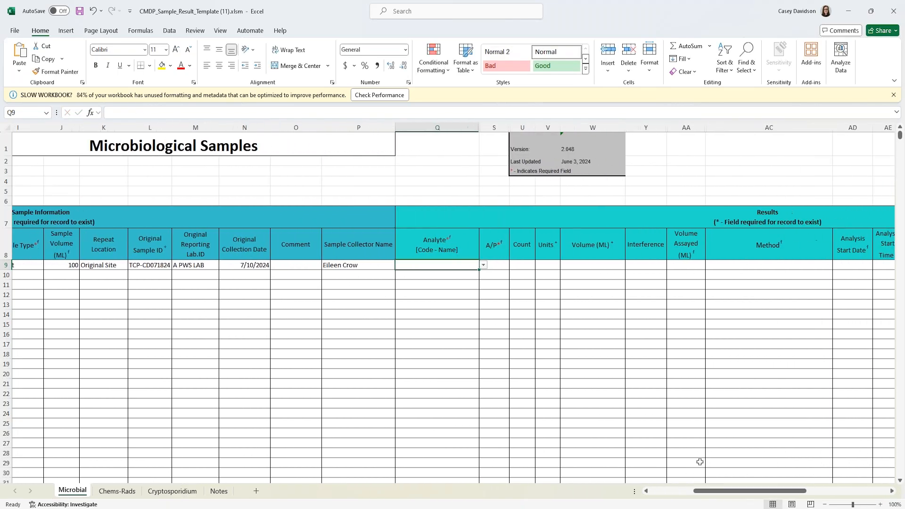
pyautogui.write('31')
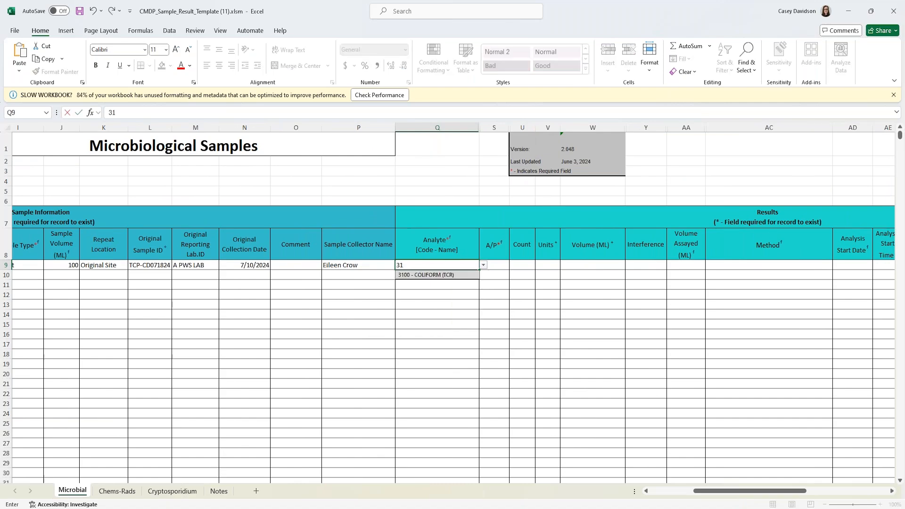
pyautogui.click(453, 276)
pyautogui.click(501, 264)
# - Mark row 9's coliform result Absent, 100 mL assayed, method 9223B-PA-COLILERT - PRESENCE/ABSENCE
pyautogui.click(514, 266)
pyautogui.click(490, 274)
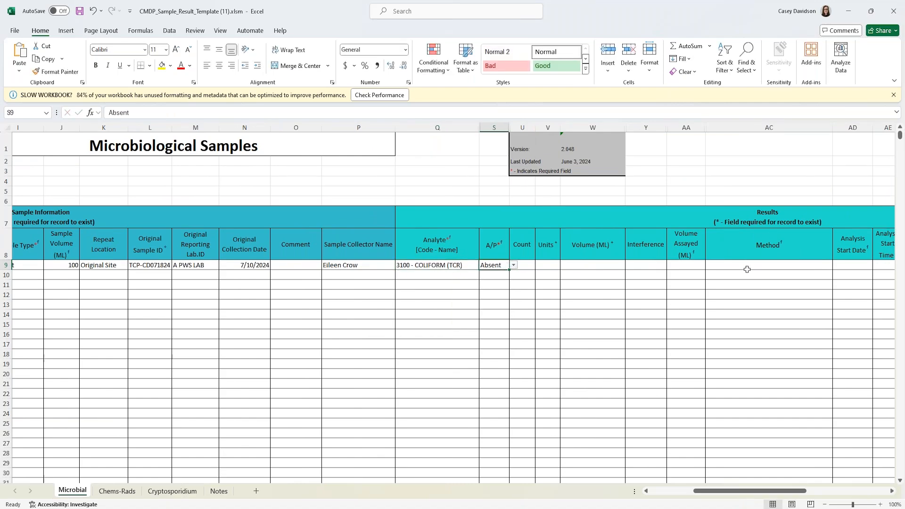
pyautogui.click(693, 267)
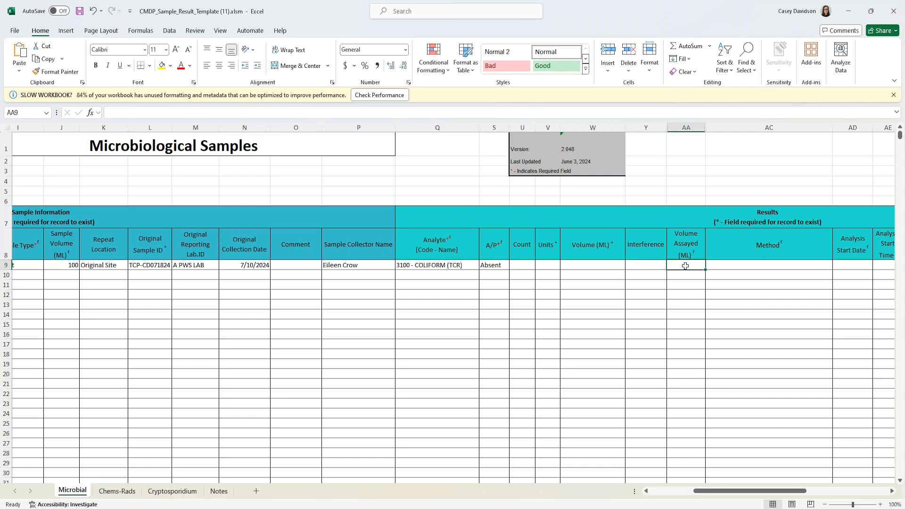
pyautogui.write('100')
pyautogui.press('Tab')
pyautogui.write('9223B-P')
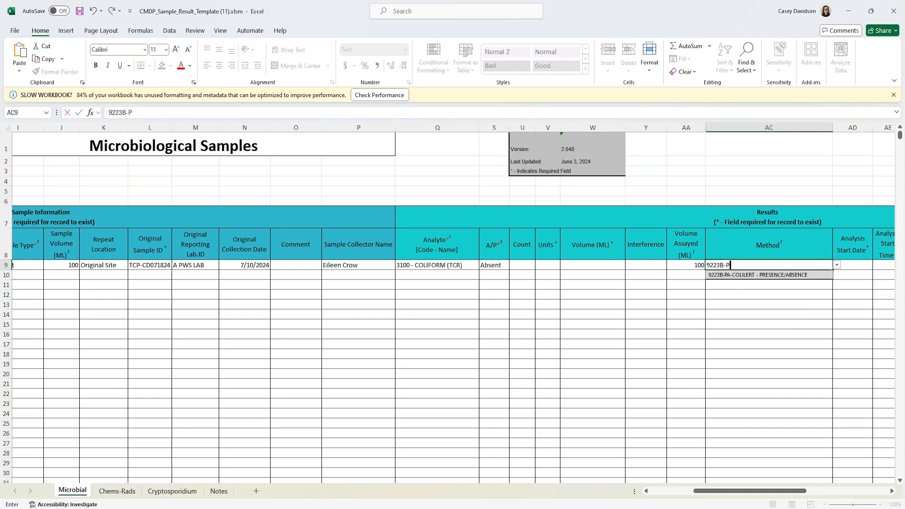
pyautogui.click(748, 280)
pyautogui.moveTo(749, 491); pyautogui.dragTo(771, 492)
# - Enter row 9's analysis start as 7/11/2024 at 12:00
pyautogui.click(709, 263)
pyautogui.write('07')
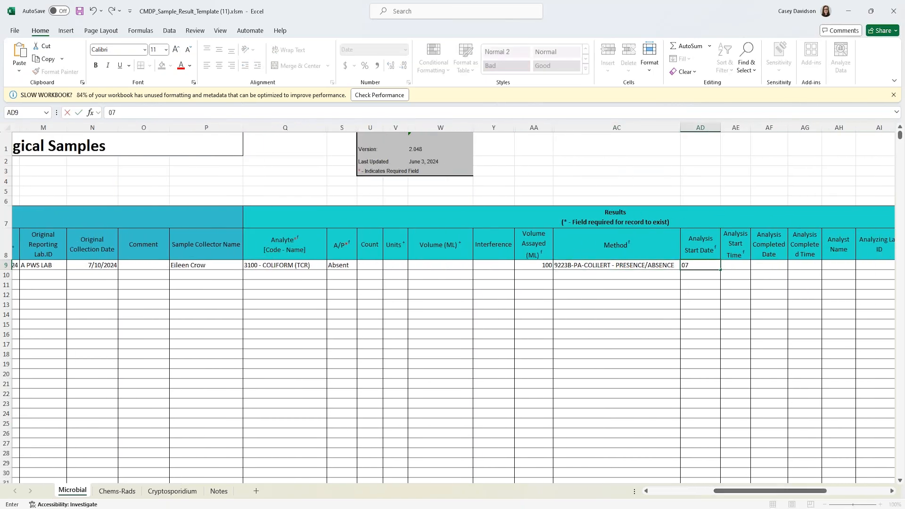
pyautogui.press('BackSpace')
pyautogui.press('BackSpace')
pyautogui.write('/11/2024')
pyautogui.press('Tab')
pyautogui.write('12:00')
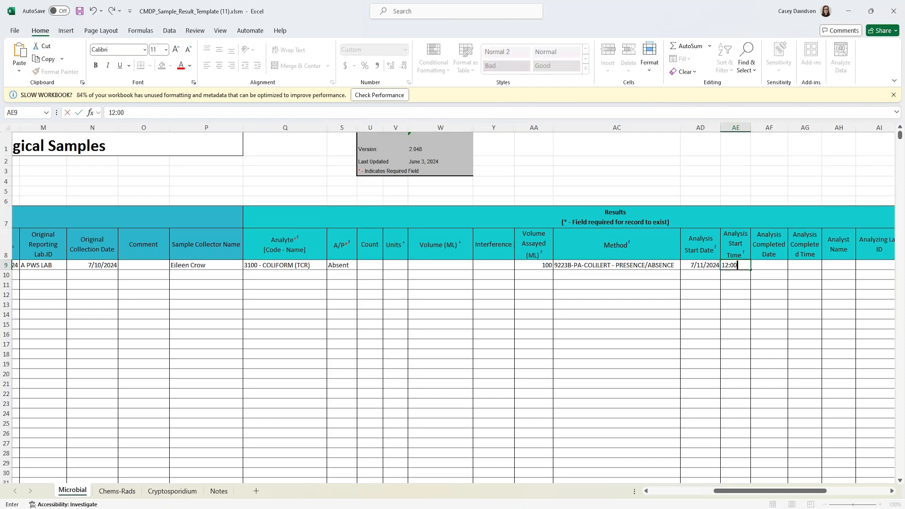
pyautogui.click(701, 324)
pyautogui.moveTo(768, 490); pyautogui.dragTo(813, 494)
# - Record field parameter 1012 - Total Chlorine Residual with a result of 0.02 mg/L
pyautogui.click(697, 264)
pyautogui.click(730, 267)
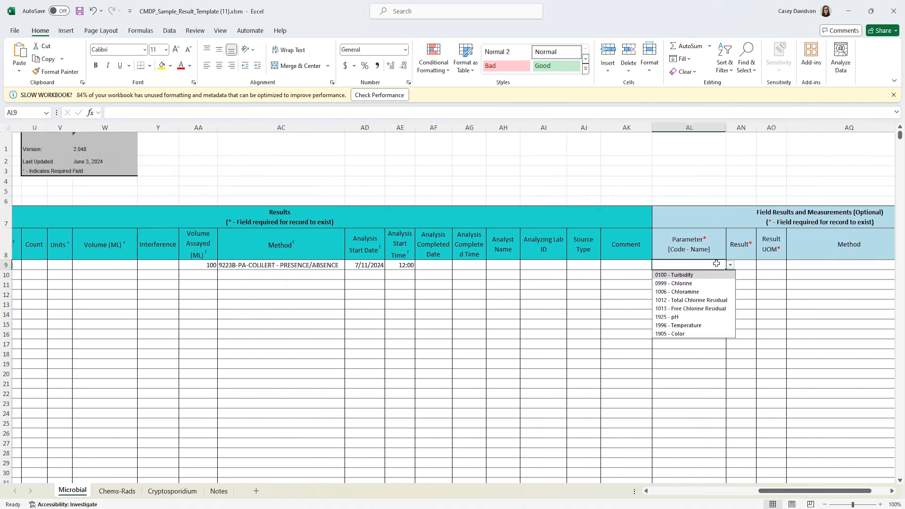
pyautogui.click(690, 300)
pyautogui.click(750, 263)
pyautogui.write('0.02')
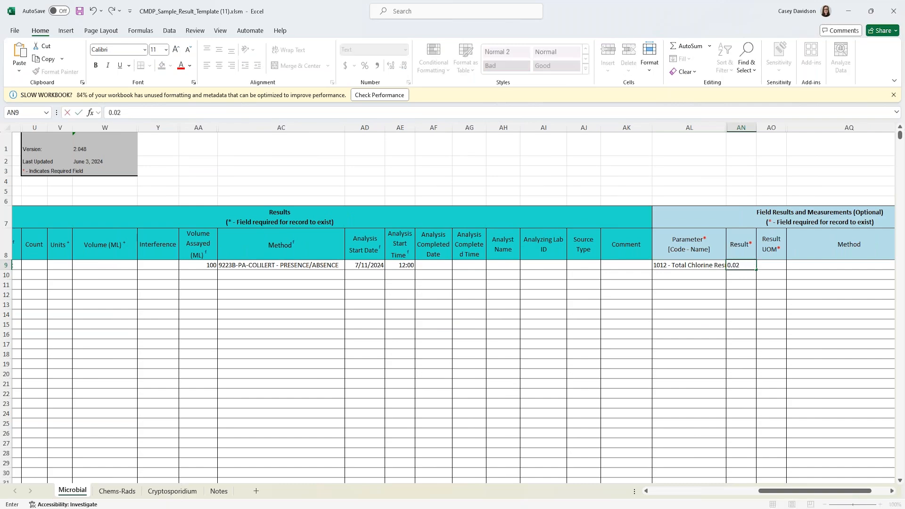
pyautogui.press('Tab')
pyautogui.write('mg')
pyautogui.click(765, 275)
pyautogui.moveTo(802, 490); pyautogui.dragTo(660, 495)
pyautogui.click(34, 275)
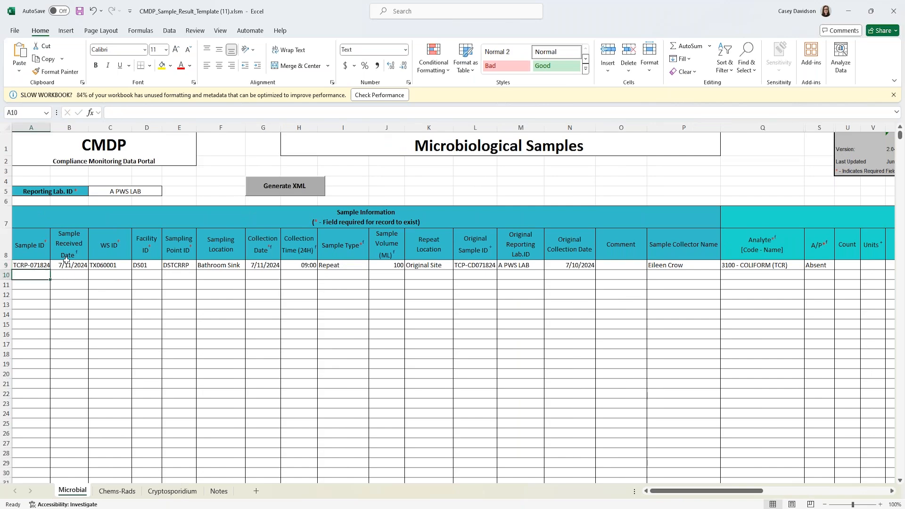
# - Set row 10's analyte to 3014 - E. COLI with an Absent result
pyautogui.click(774, 277)
pyautogui.click(809, 275)
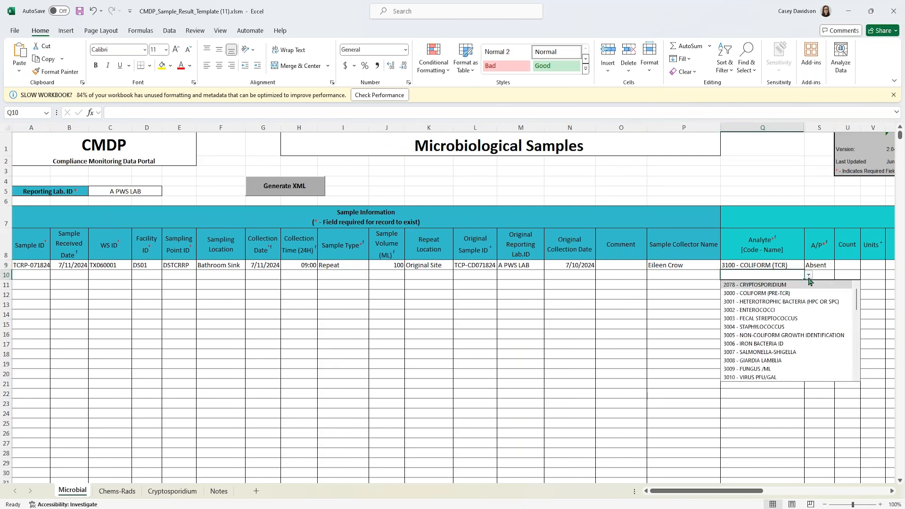
pyautogui.click(787, 277)
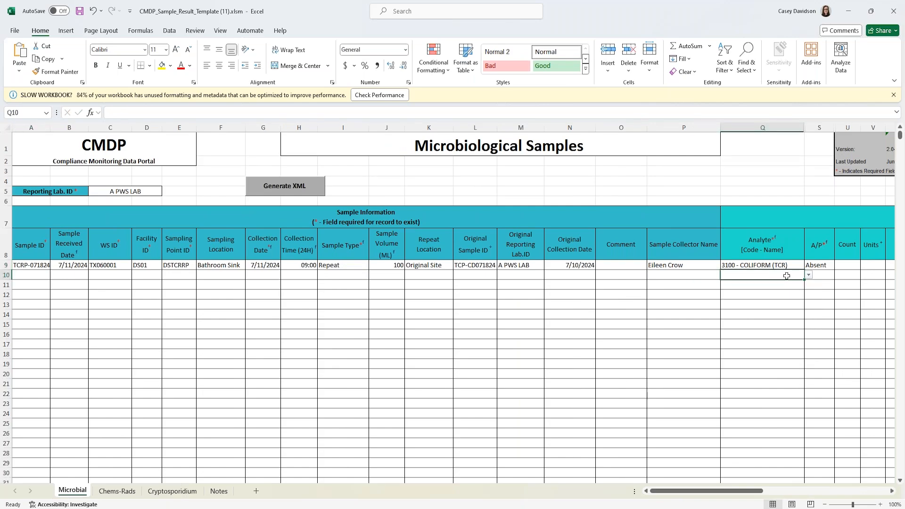
pyautogui.write('301')
pyautogui.click(778, 318)
pyautogui.click(819, 274)
pyautogui.click(839, 275)
pyautogui.click(830, 287)
pyautogui.moveTo(707, 491); pyautogui.dragTo(752, 491)
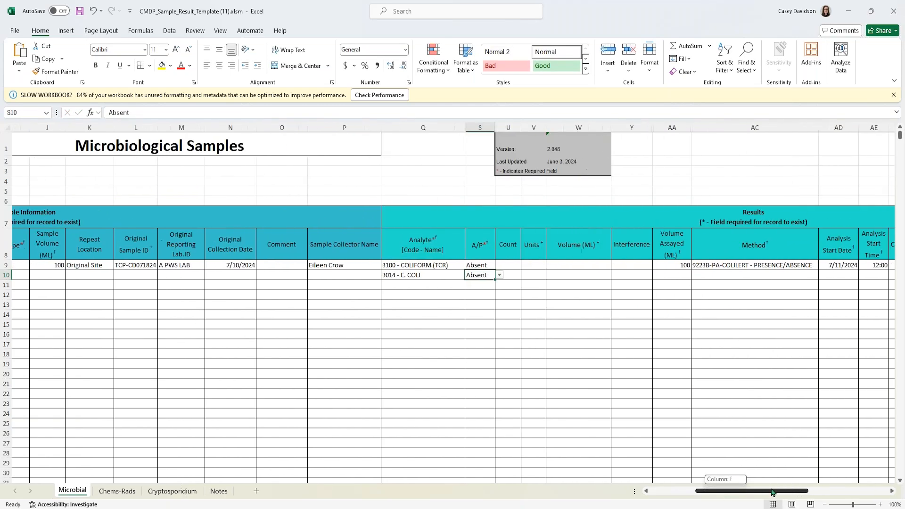
# - Enter 100 assayed, method 9223B-PA-COLILERT - PRESENCE/ABSENCE, analysis start 7/11/2024 12:00 for row 10
pyautogui.click(678, 276)
pyautogui.write('100')
pyautogui.click(717, 276)
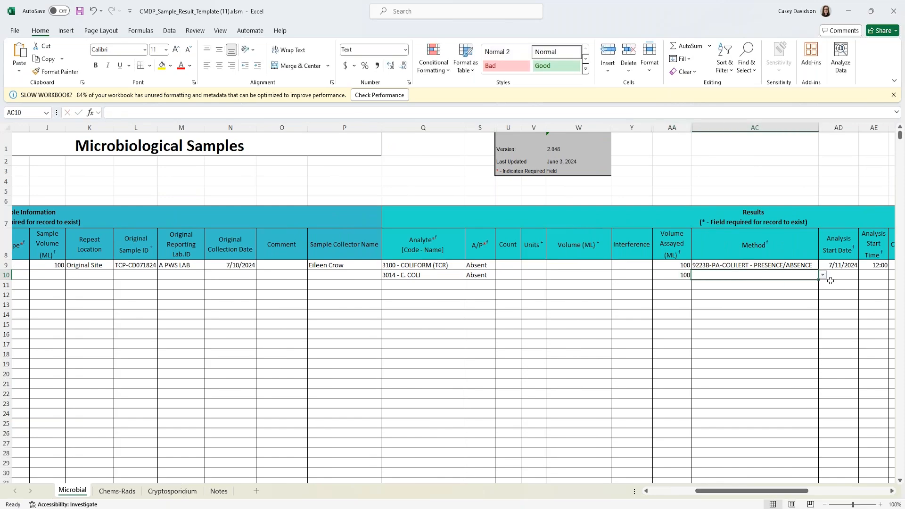
pyautogui.click(825, 278)
pyautogui.click(756, 273)
pyautogui.write('9223B-')
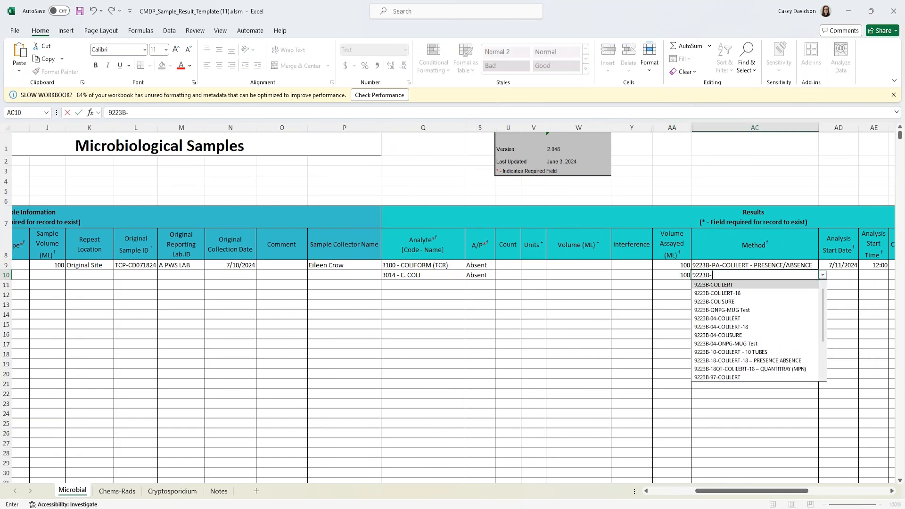
pyautogui.write('P')
pyautogui.click(762, 284)
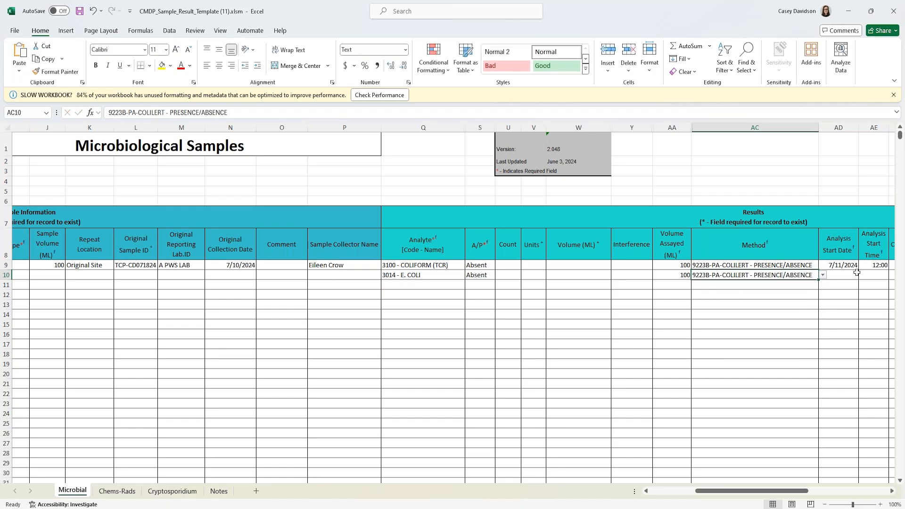
pyautogui.click(855, 274)
pyautogui.write('07/11/202')
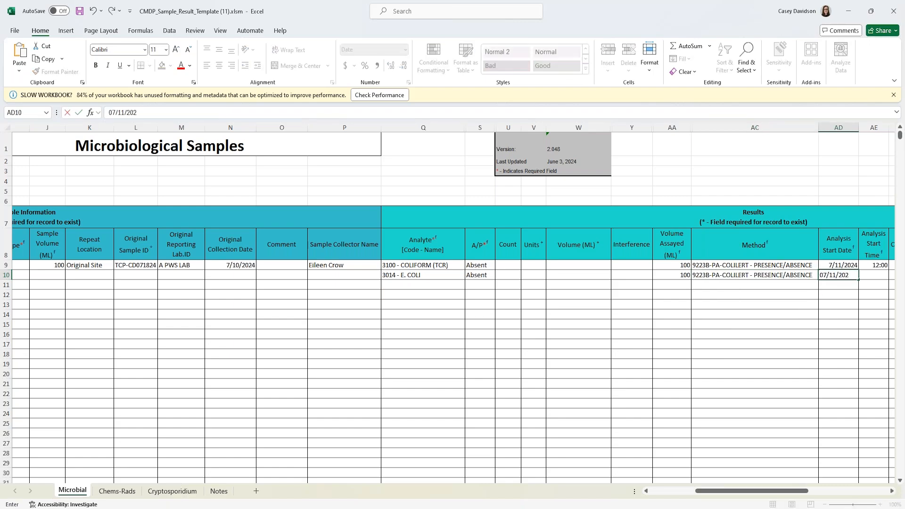
pyautogui.press('Tab')
pyautogui.write('12:00')
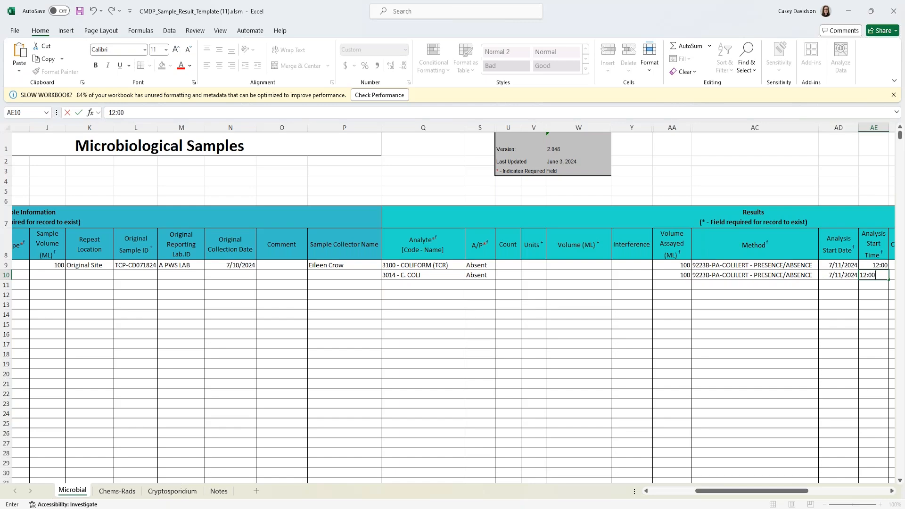
pyautogui.press('Tab')
pyautogui.moveTo(762, 492); pyautogui.dragTo(832, 495)
# - Review the field results cells for rows 9 and 10 and scroll back left
pyautogui.click(635, 265)
pyautogui.click(624, 276)
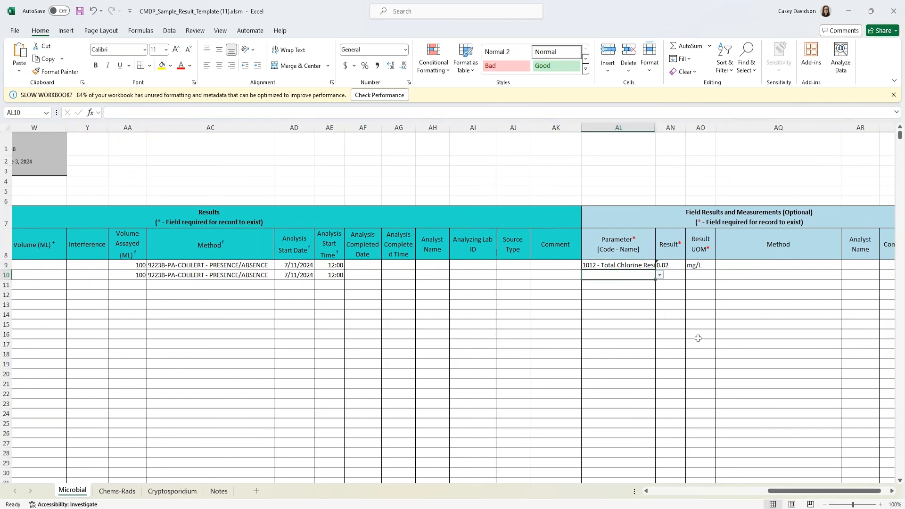
pyautogui.moveTo(785, 494); pyautogui.dragTo(690, 496)
pyautogui.click(618, 274)
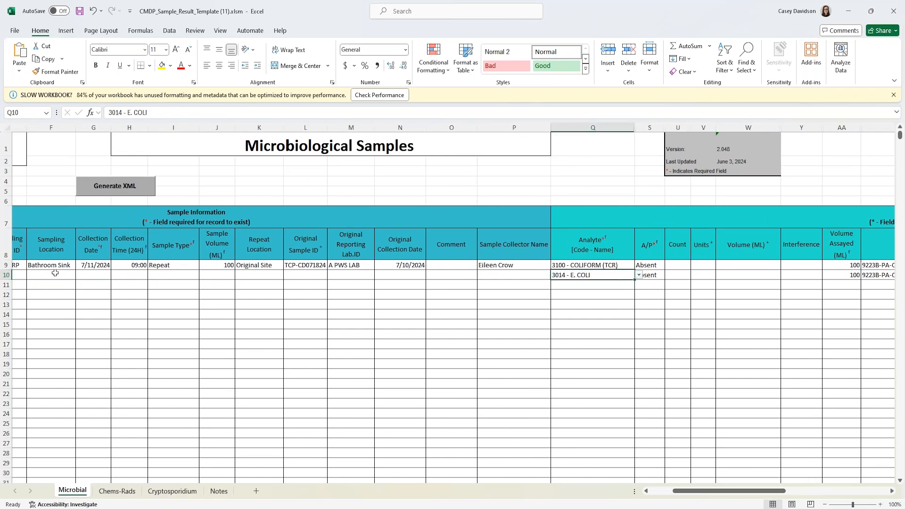
pyautogui.moveTo(687, 494); pyautogui.dragTo(664, 493)
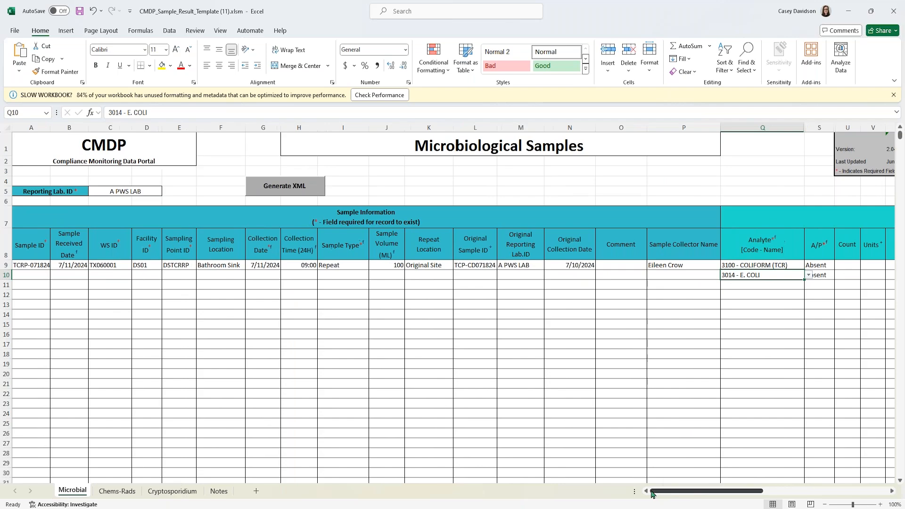
# - Change A9's sample ID to TCRRP1-071824 and enter TCRRP2 as row 11's sample ID
pyautogui.click(38, 284)
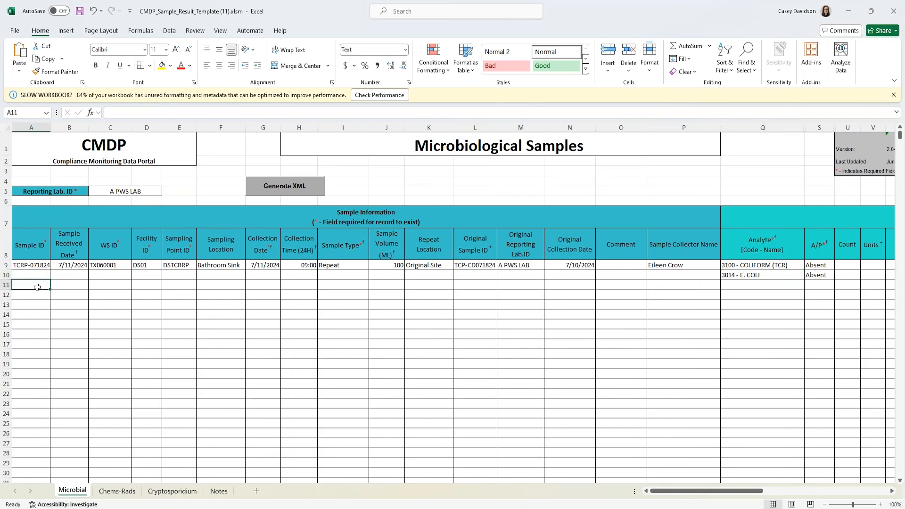
pyautogui.write('TCR')
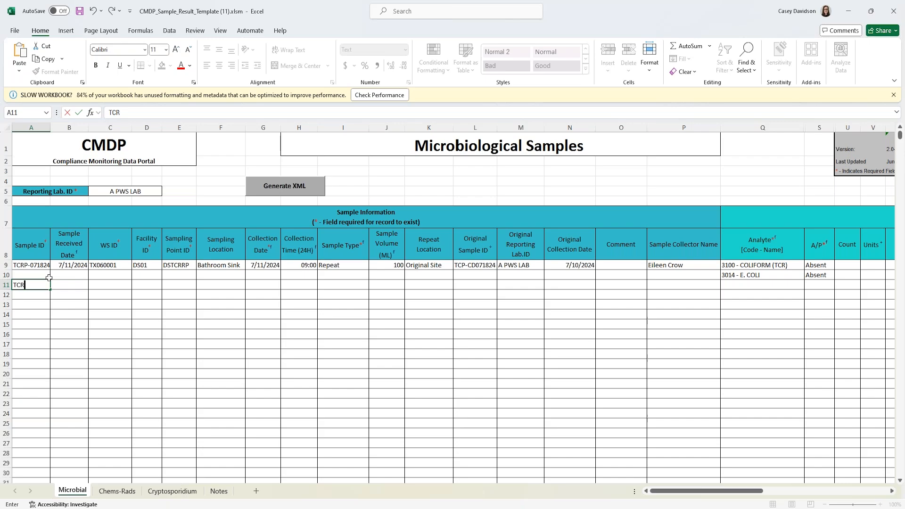
pyautogui.doubleClick(25, 265)
pyautogui.write('RP')
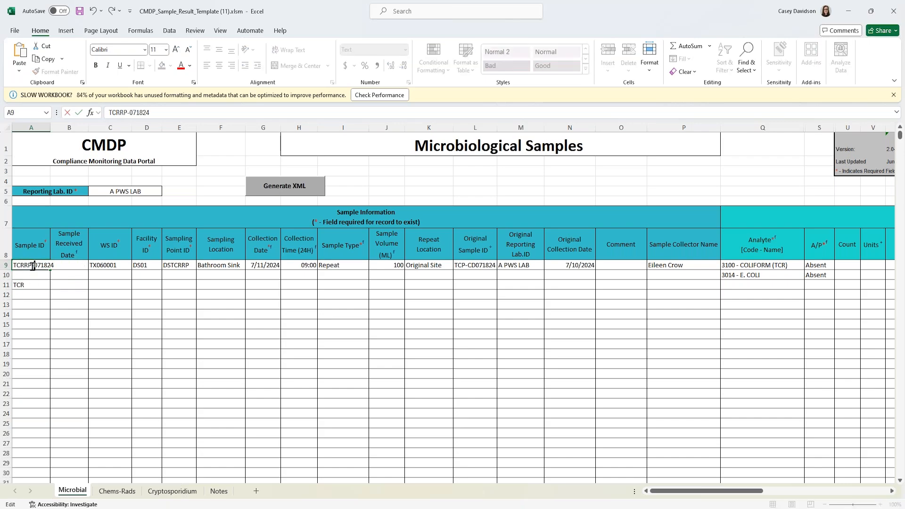
pyautogui.write('1')
pyautogui.hotkey('ctrl', 'Return')
pyautogui.click(34, 286)
pyautogui.doubleClick(35, 285)
pyautogui.write('RRP2')
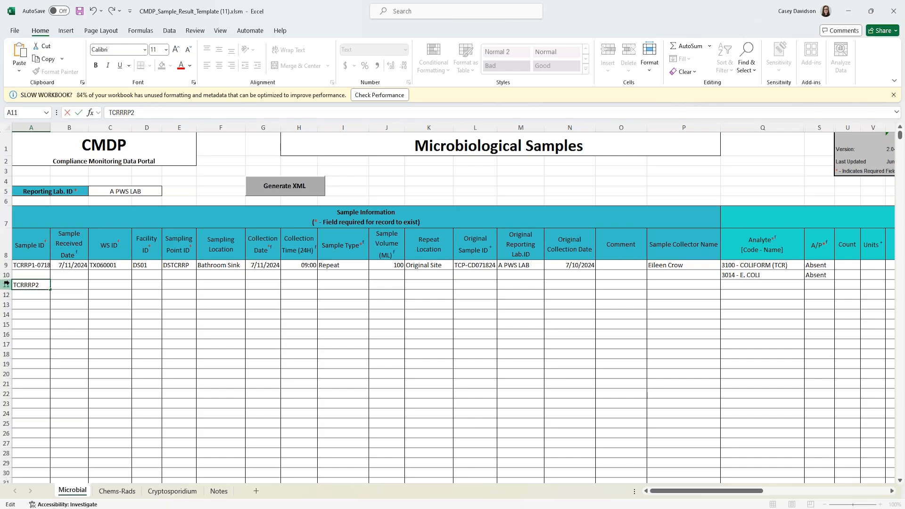
pyautogui.hotkey('ctrl', 'Return')
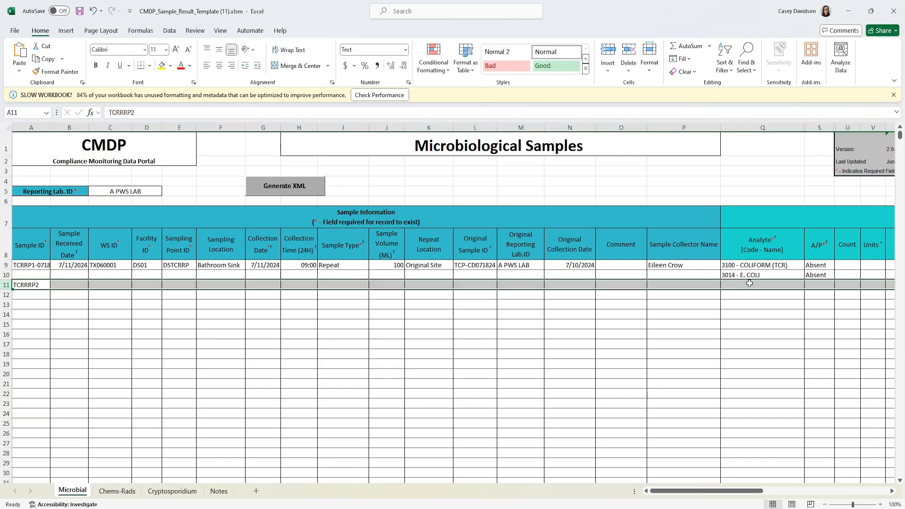
# - Enter row 11's received date 7/11/2024 and correct row 9's WS ID to TX0060001
pyautogui.click(72, 283)
pyautogui.write('07')
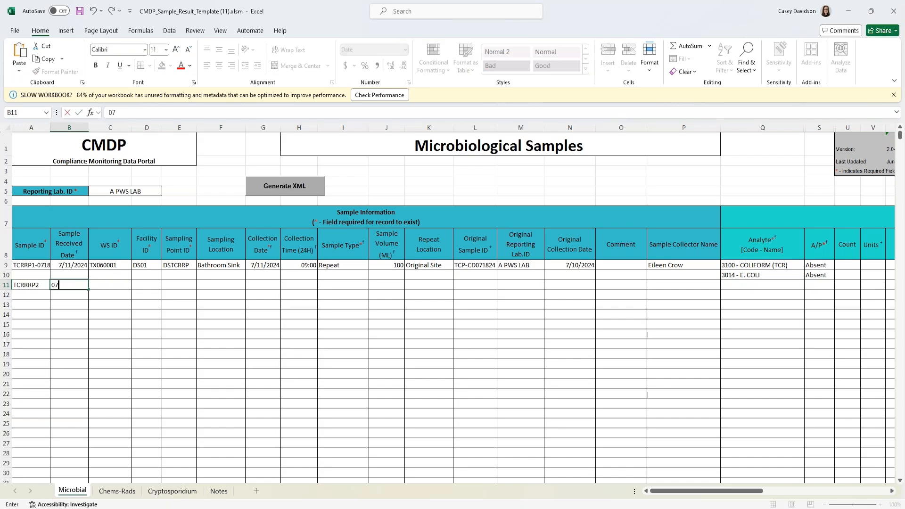
pyautogui.write('/11/2024')
pyautogui.press('Tab')
pyautogui.write('T')
pyautogui.write('006')
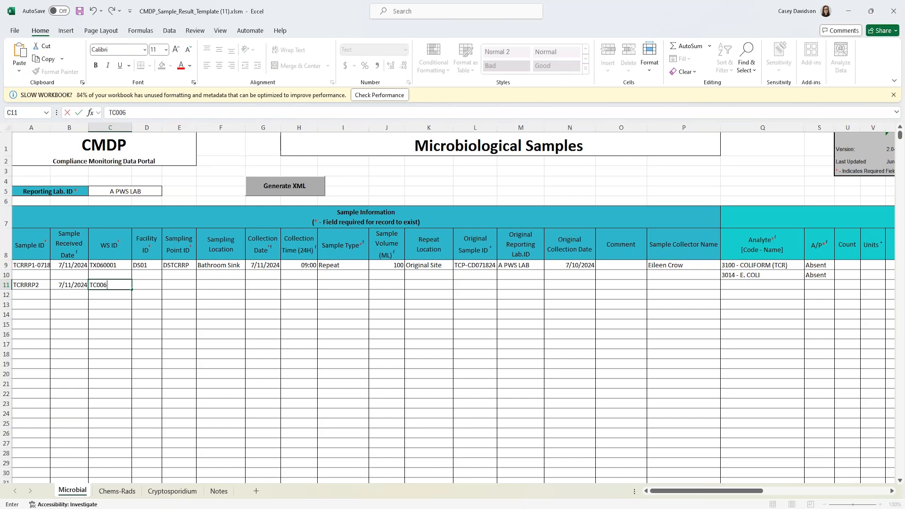
pyautogui.write('00')
pyautogui.doubleClick(99, 266)
pyautogui.write('0')
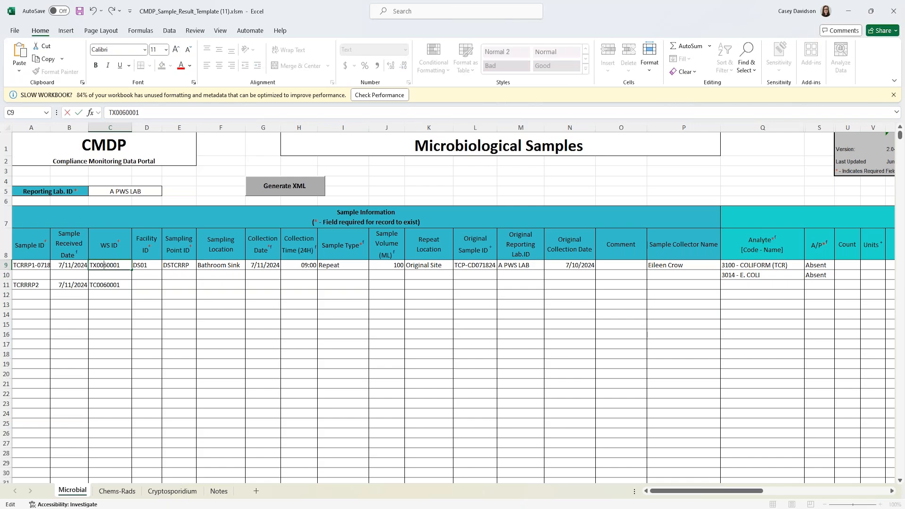
pyautogui.press('Tab')
# - Fill row 11 with facility DS01, point DSTCRRP, Kitchen Sink, collected 7/11/2024 09:00
pyautogui.click(140, 282)
pyautogui.write('DS01')
pyautogui.press('Tab')
pyautogui.write('DST')
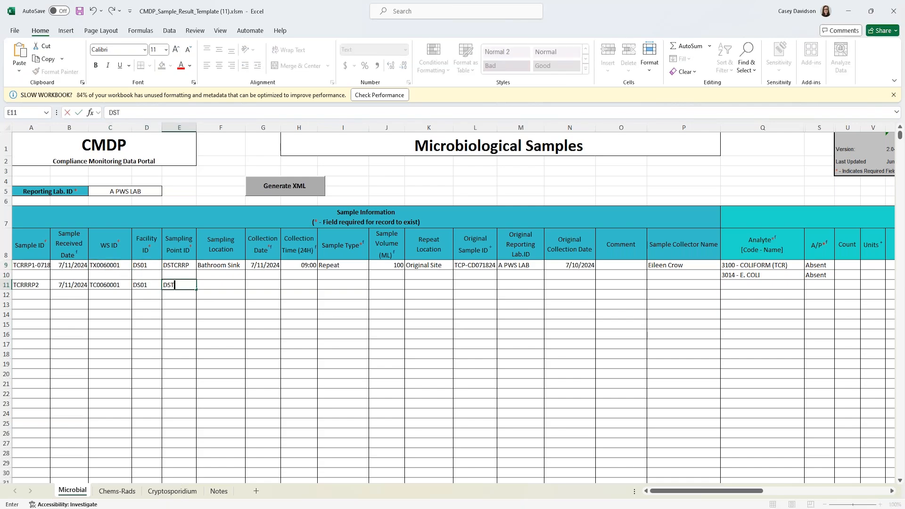
pyautogui.write('CRRP')
pyautogui.press('Tab')
pyautogui.write('Kitchen Si')
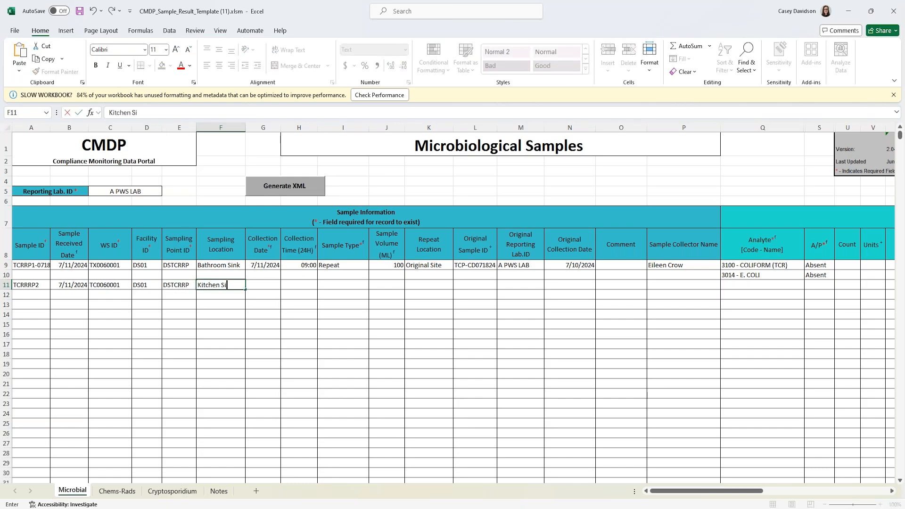
pyautogui.write('nk')
pyautogui.press('Tab')
pyautogui.write('07/11/202')
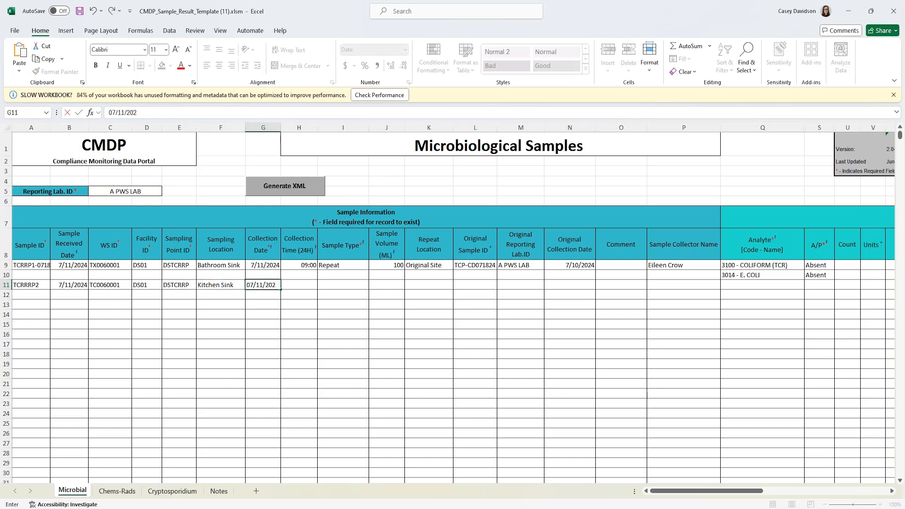
pyautogui.write('4')
pyautogui.press('Tab')
pyautogui.write('09:')
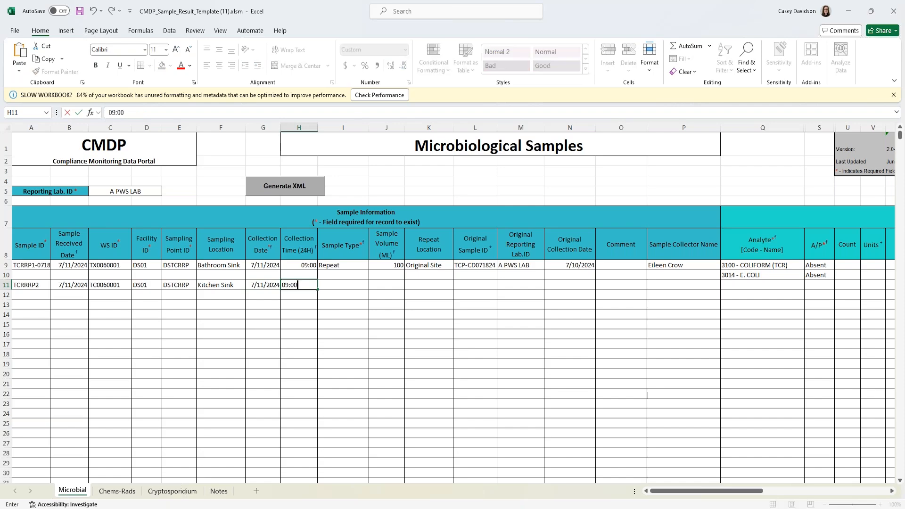
pyautogui.write('00')
pyautogui.press('Tab')
# - Set row 11 as a Repeat 100 mL Downstream sample and begin its original sample ID TCP-CD
pyautogui.click(373, 285)
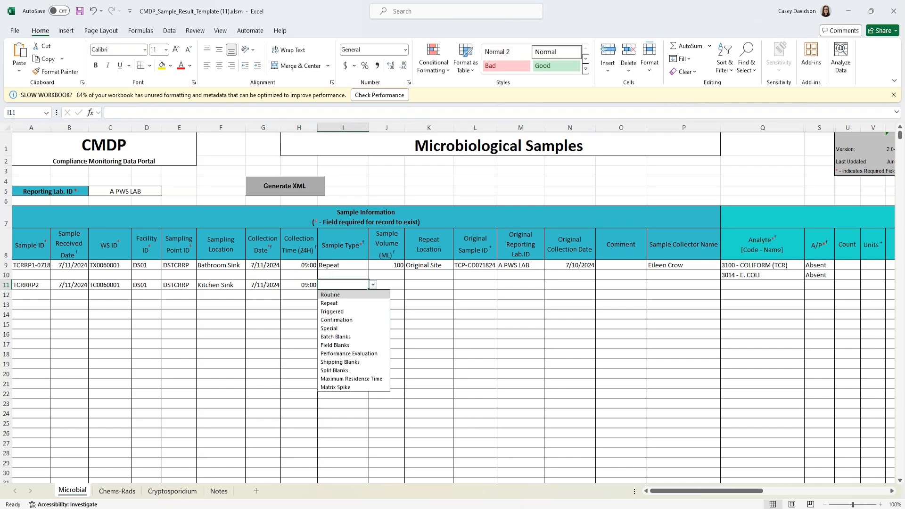
pyautogui.click(364, 303)
pyautogui.press('Tab')
pyautogui.write('100')
pyautogui.press('Tab')
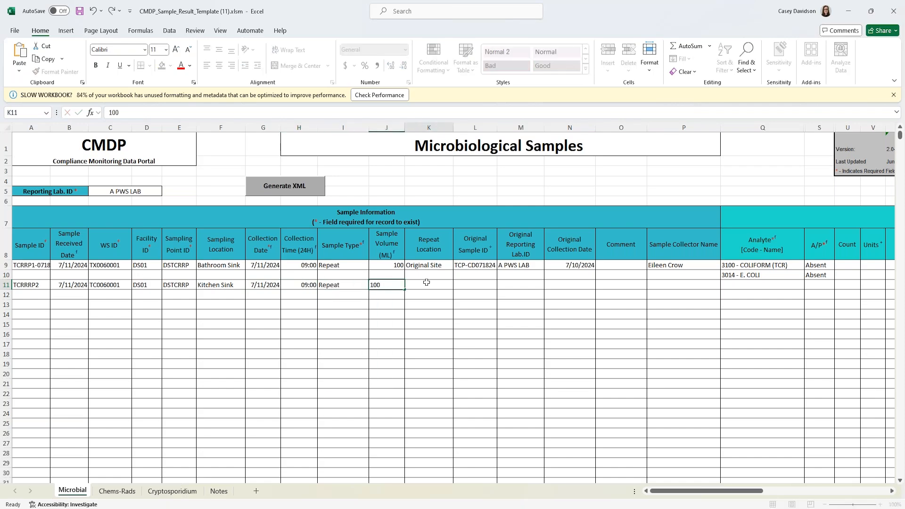
pyautogui.click(457, 285)
pyautogui.click(423, 304)
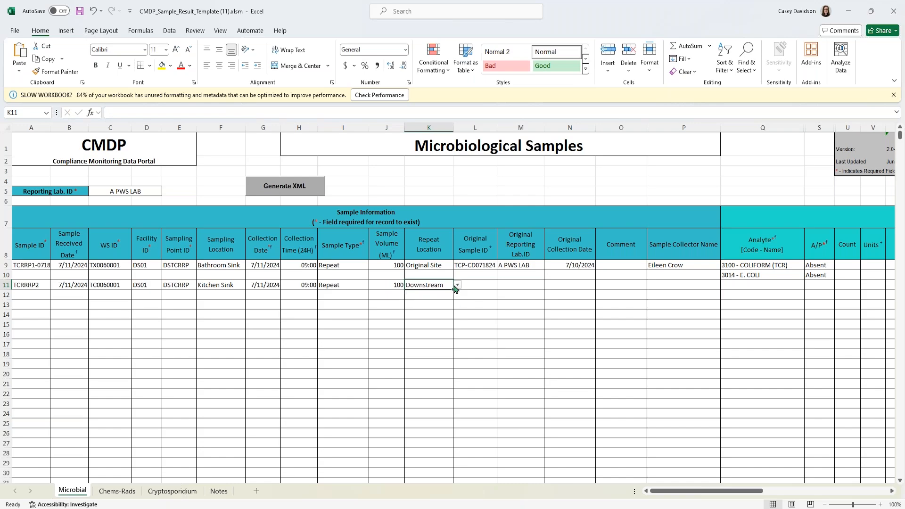
pyautogui.click(485, 285)
pyautogui.write('TC')
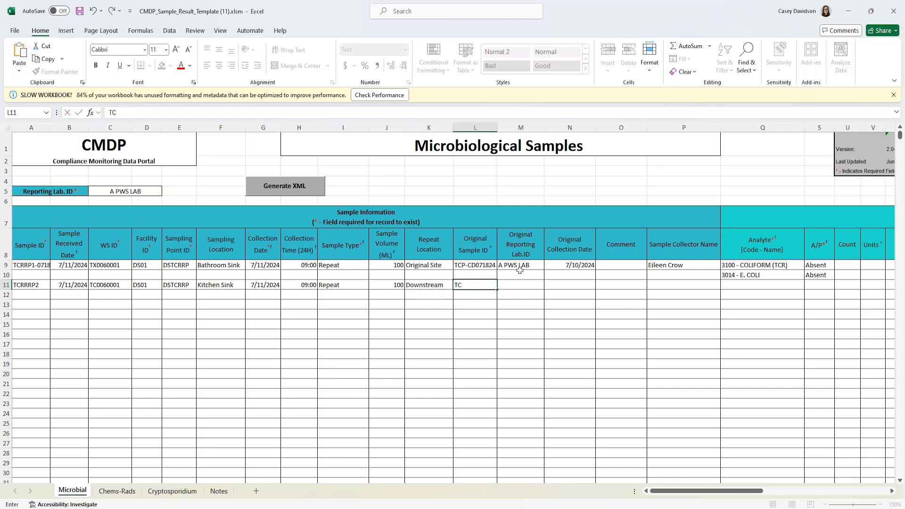
pyautogui.write('P-CD071824')
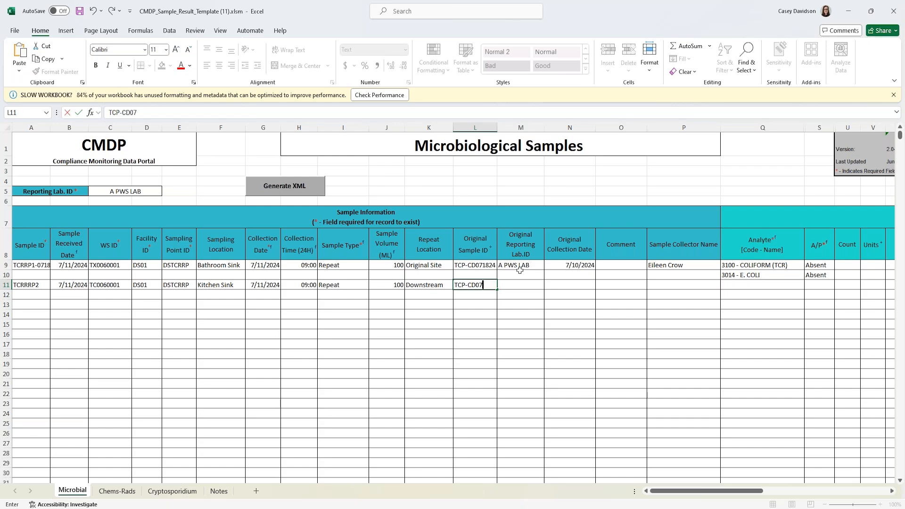
# - Finish original sample ID TCP-CD071824 and enter lab A PWS LAB, date 7/10/2024, and the collector's name
pyautogui.press('Tab')
pyautogui.write('A PWS LAB')
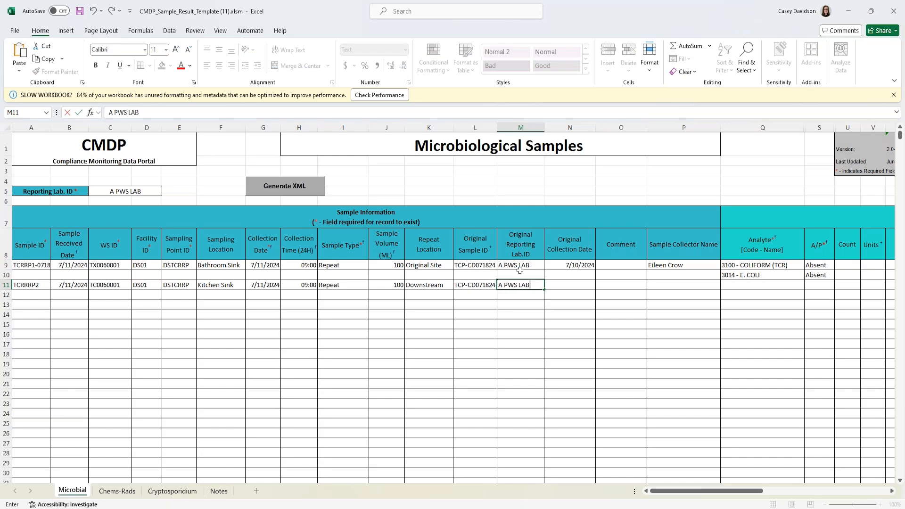
pyautogui.press('Tab')
pyautogui.write('7/10/2024')
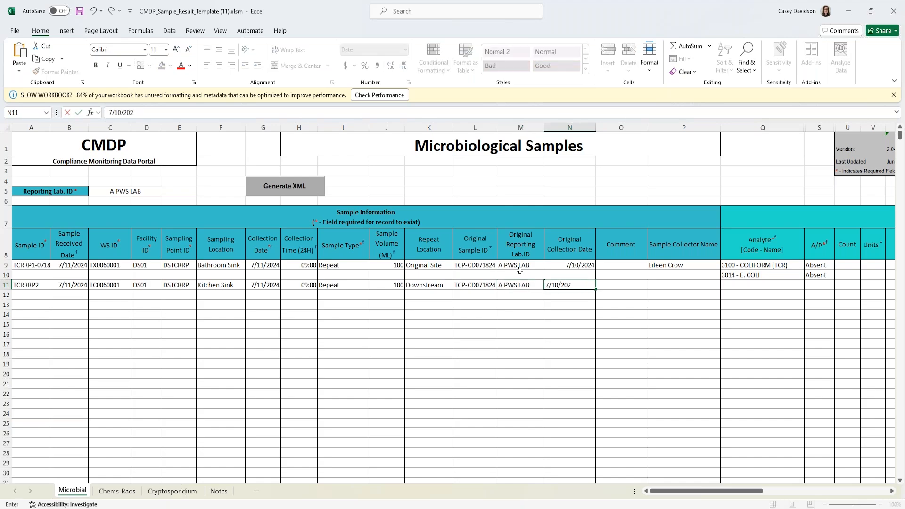
pyautogui.press('Tab')
pyautogui.press('Tab')
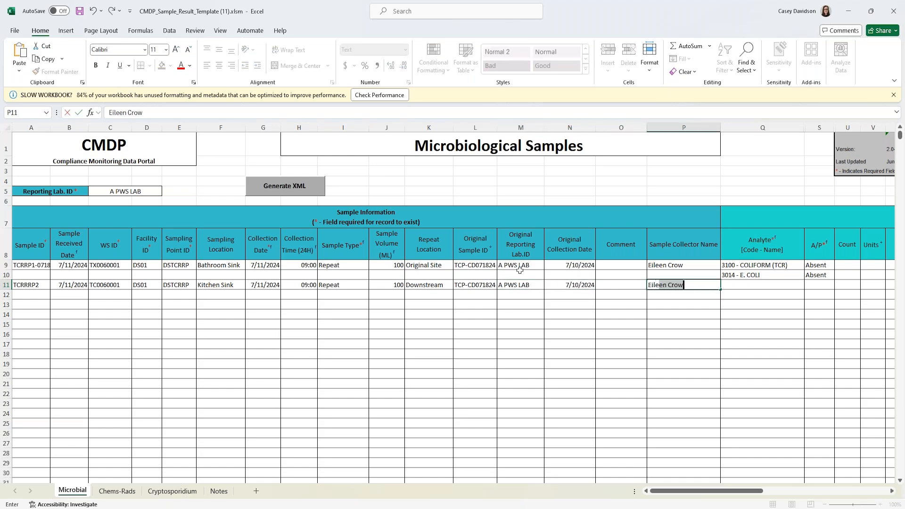
pyautogui.press('Tab')
# - Set row 11's analyte to 3100 - COLIFORM (TCR) with an Absent result
pyautogui.write('31')
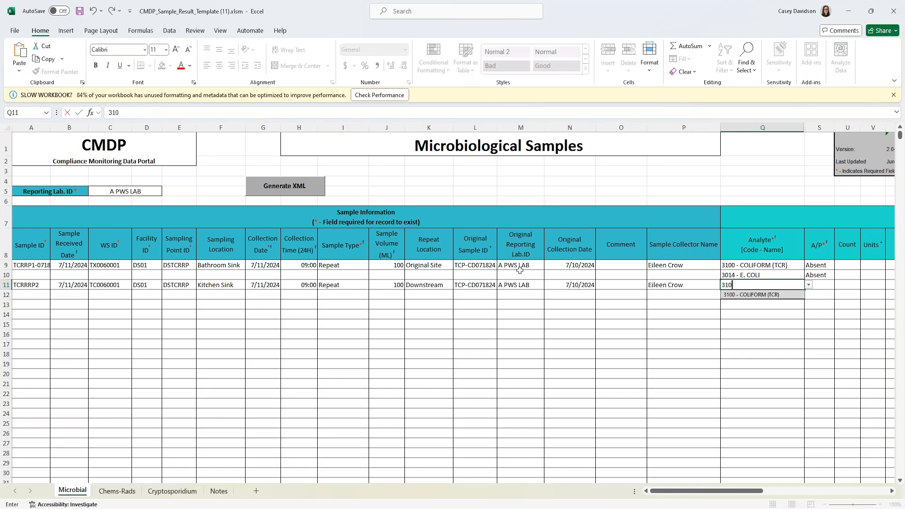
pyautogui.press('Tab')
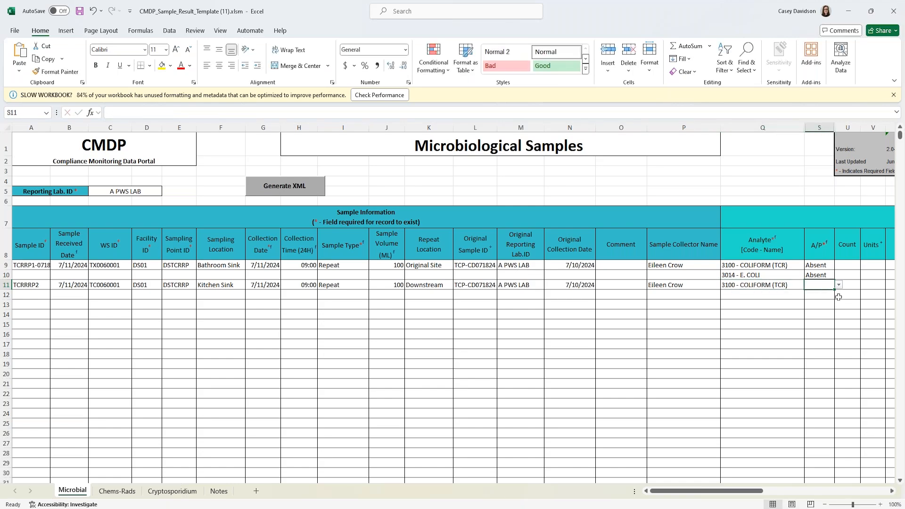
pyautogui.click(838, 285)
pyautogui.click(818, 294)
pyautogui.moveTo(693, 491); pyautogui.dragTo(745, 490)
# - Give row 11 volume 100, method 9223B-PA-COLILERT, and analysis start 07/11/2024 12:00
pyautogui.click(635, 283)
pyautogui.write('100')
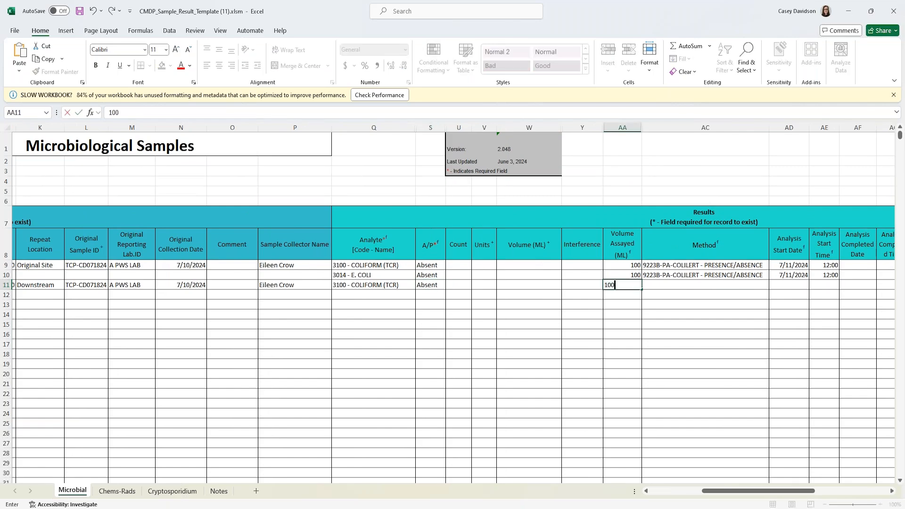
pyautogui.click(669, 284)
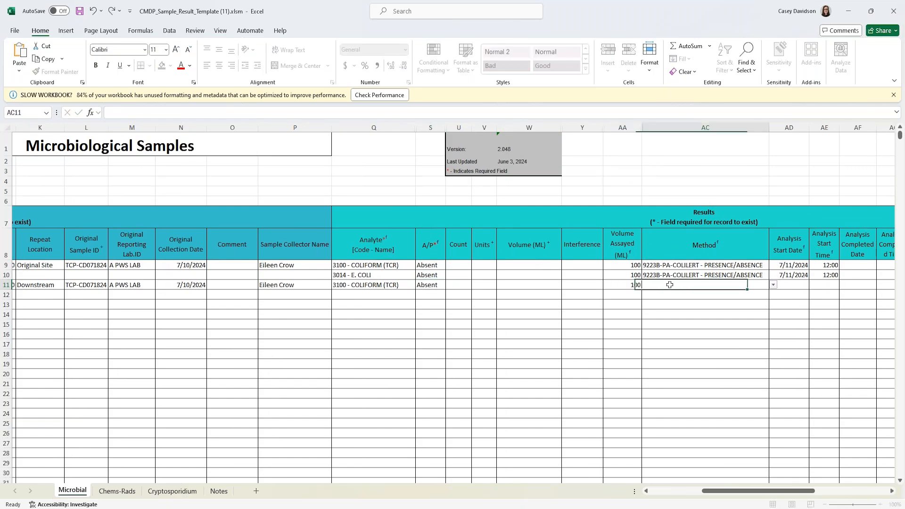
pyautogui.click(772, 285)
pyautogui.write('92')
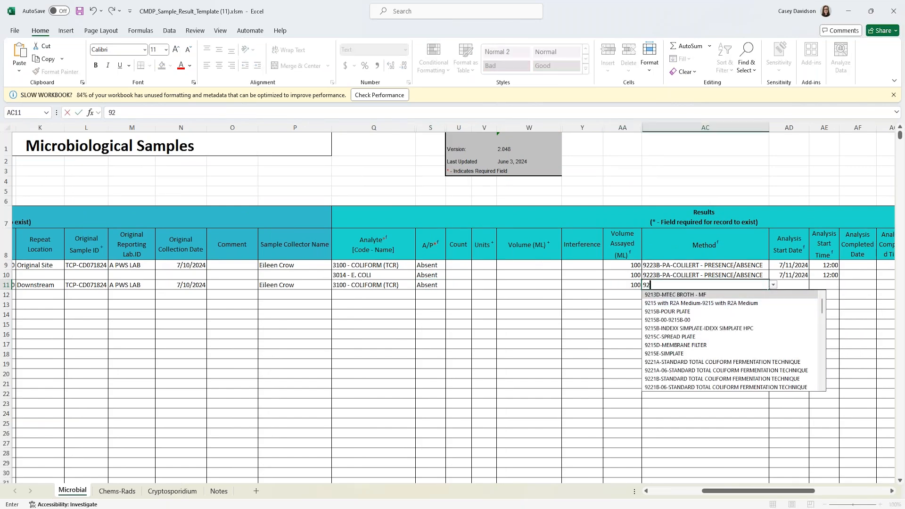
pyautogui.write('23B-P')
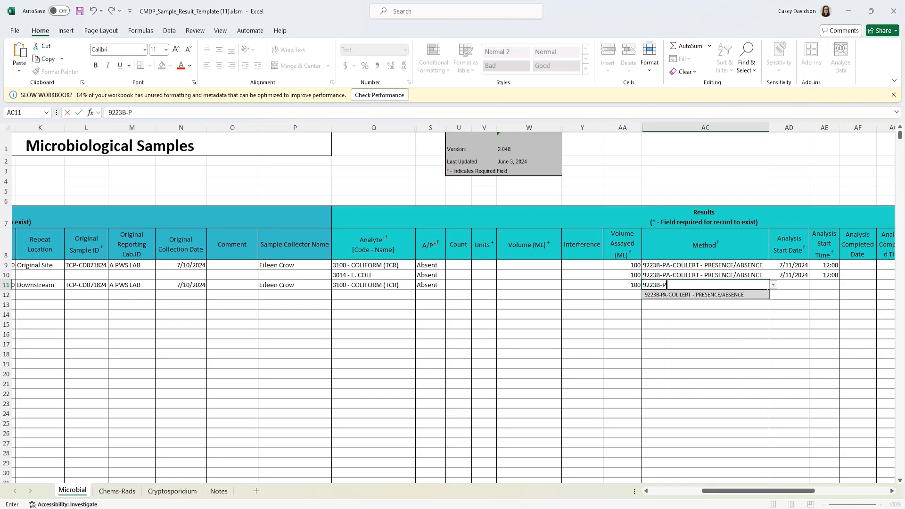
pyautogui.click(711, 294)
pyautogui.click(795, 284)
pyautogui.write('07')
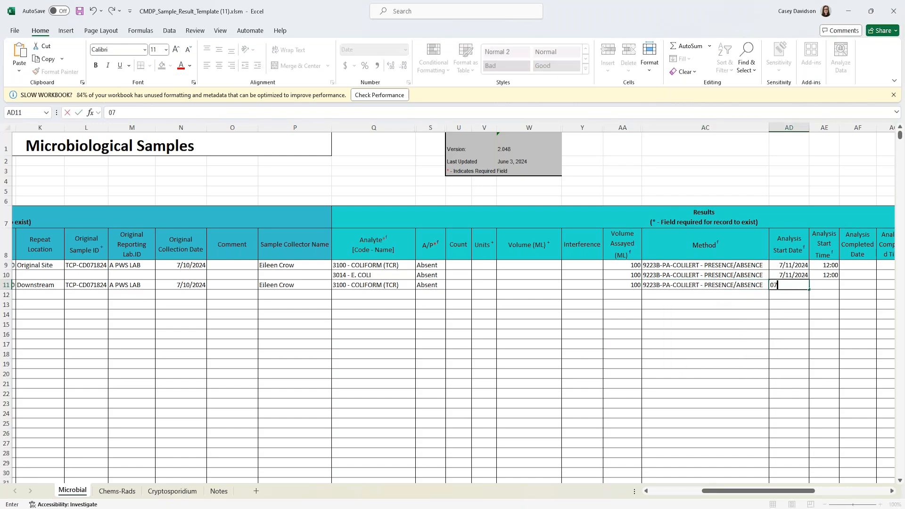
pyautogui.write('/11/2024')
pyautogui.press('Tab')
pyautogui.write('12:00')
pyautogui.press('Return')
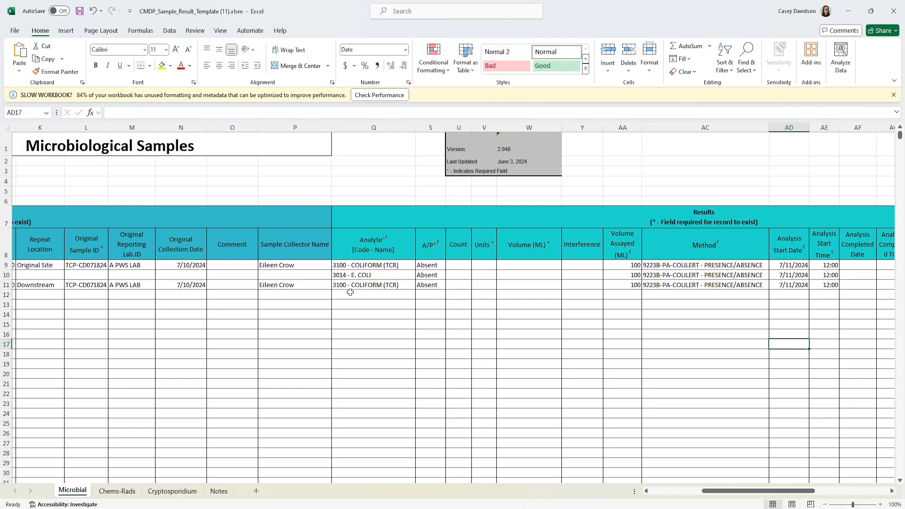
# - Add row 12 with analyte 3014 - E. COLI and result Absent
pyautogui.click(355, 292)
pyautogui.write('30')
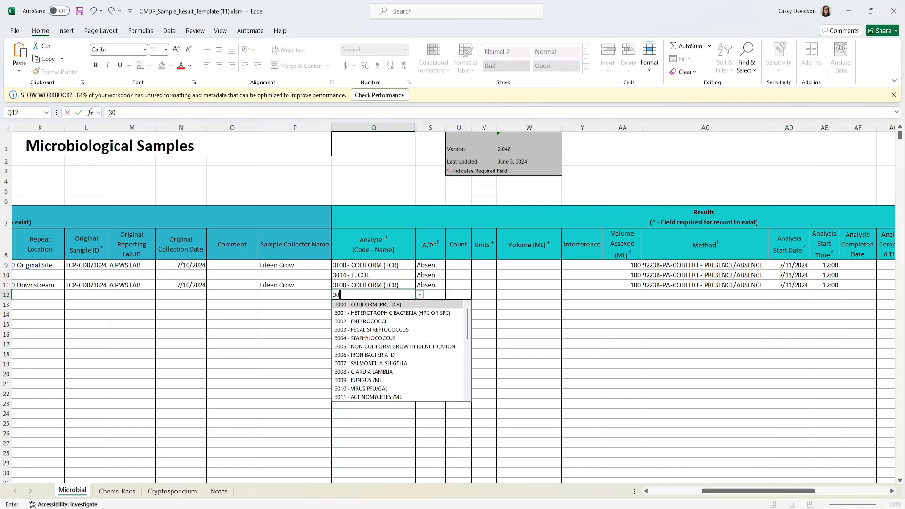
pyautogui.scroll(-3, 446, 349)
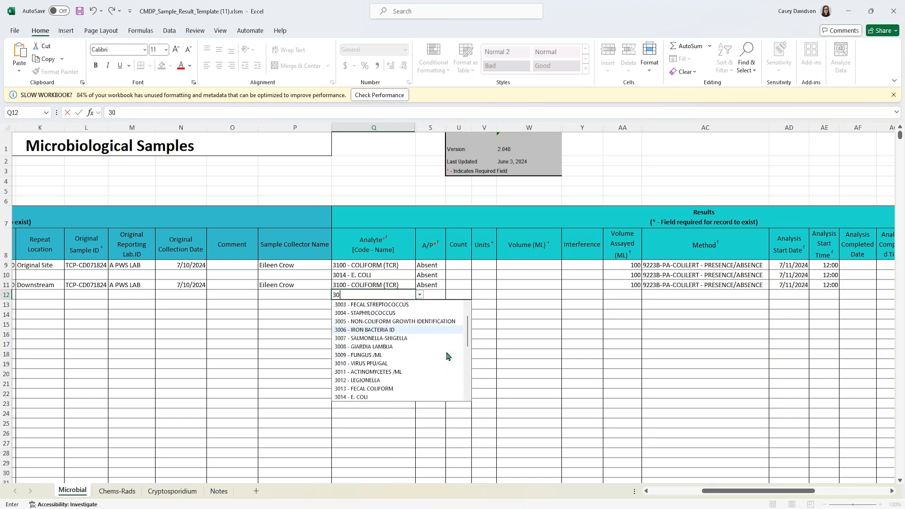
pyautogui.click(398, 397)
pyautogui.click(430, 295)
pyautogui.click(450, 294)
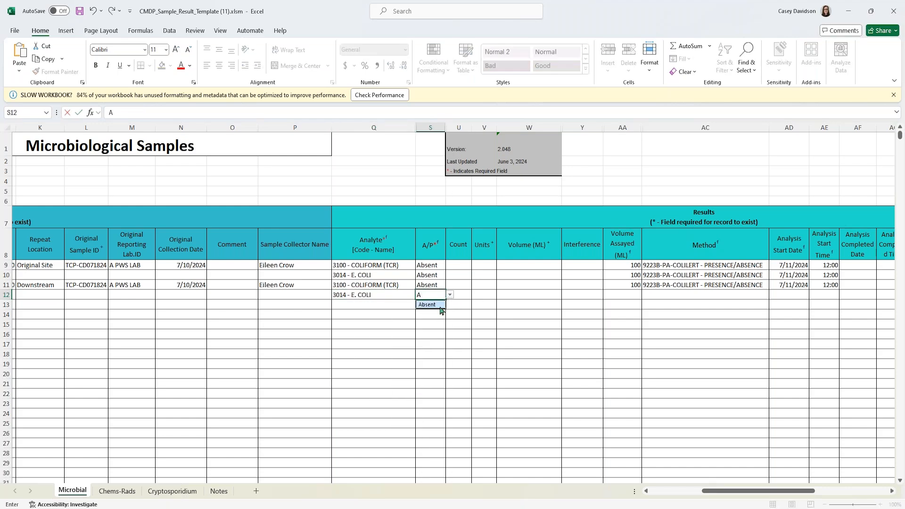
pyautogui.click(430, 305)
# - Give row 12 volume 100, method 9223B-PA-COLILERT, and analysis start 07/11/2024 12:00
pyautogui.click(620, 294)
pyautogui.write('100')
pyautogui.press('Tab')
pyautogui.write('9223B-PA')
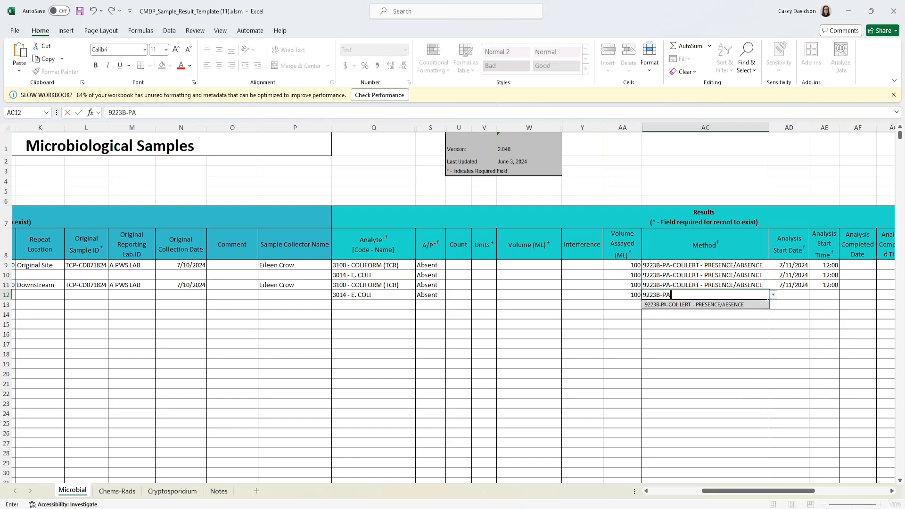
pyautogui.click(734, 306)
pyautogui.click(795, 295)
pyautogui.write('07/11/2024')
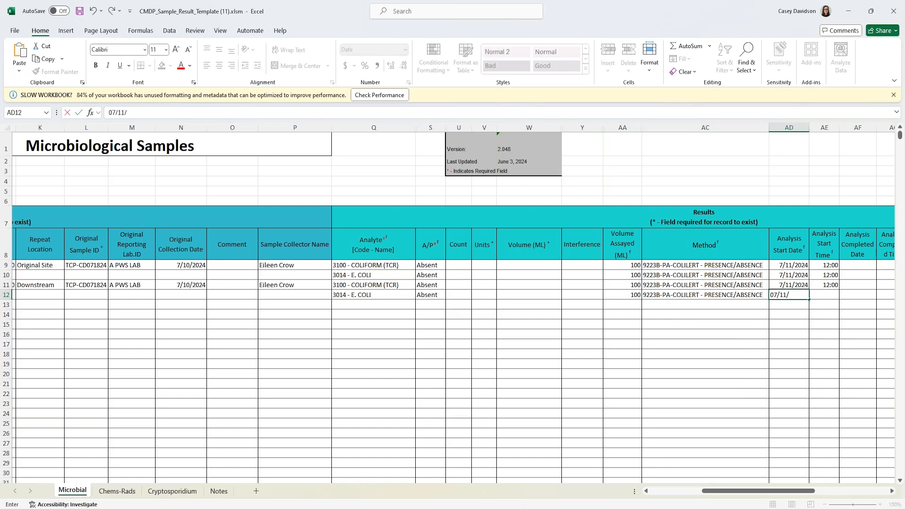
pyautogui.press('Tab')
pyautogui.write('12:00')
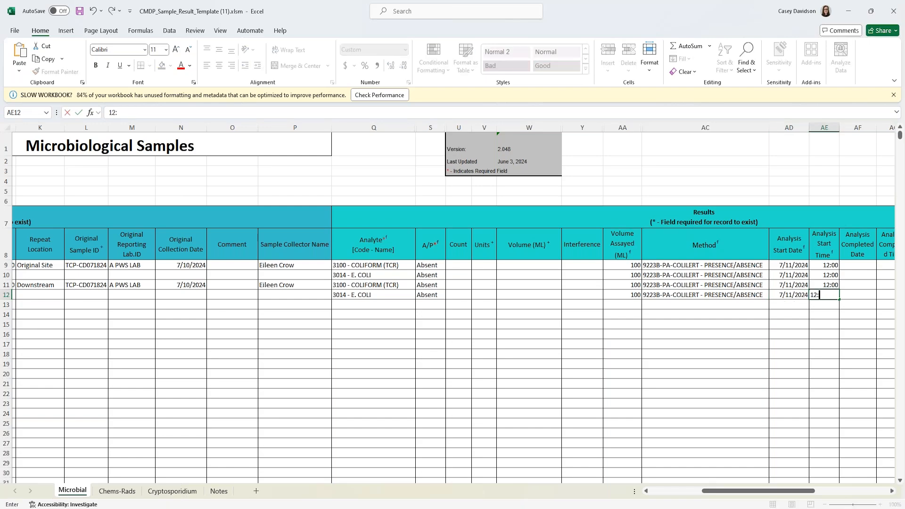
pyautogui.press('Tab')
pyautogui.moveTo(780, 492); pyautogui.dragTo(845, 492)
# - Record 1012 - Total Chlorine Residual of 0.02 mg/L for row 11
pyautogui.click(632, 287)
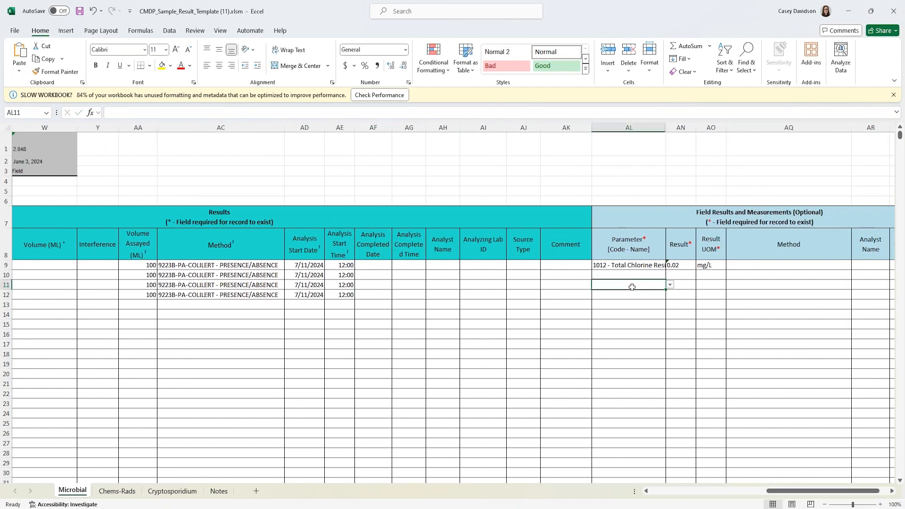
pyautogui.click(670, 285)
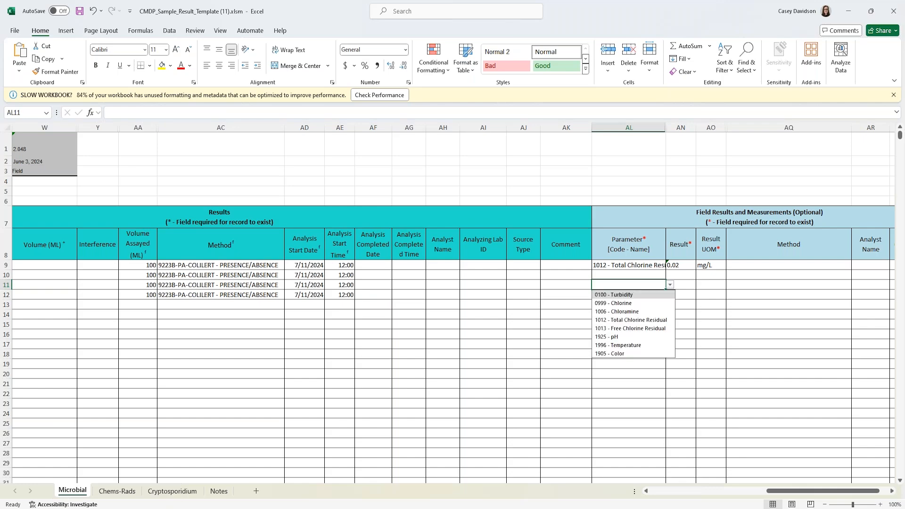
pyautogui.click(648, 320)
pyautogui.click(683, 285)
pyautogui.write('0.02')
pyautogui.press('Tab')
pyautogui.write('mg/L')
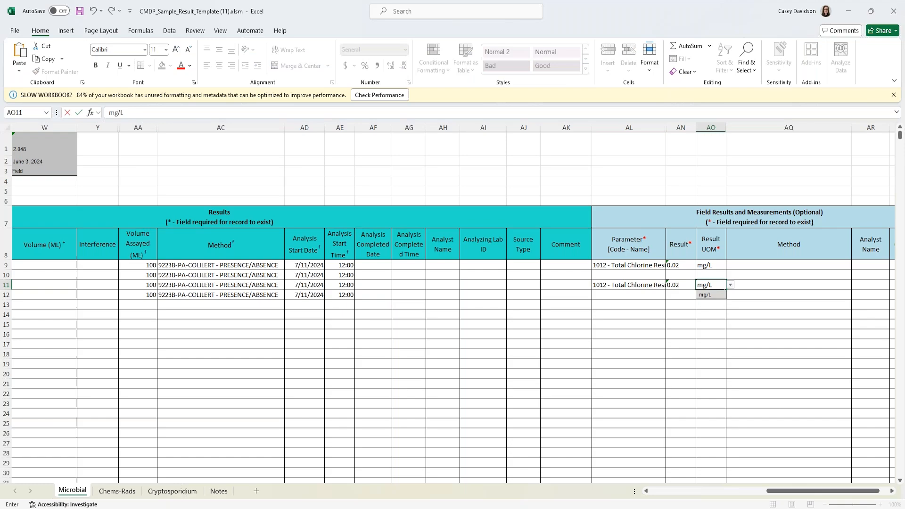
pyautogui.press('Tab')
pyautogui.moveTo(789, 491); pyautogui.dragTo(674, 490)
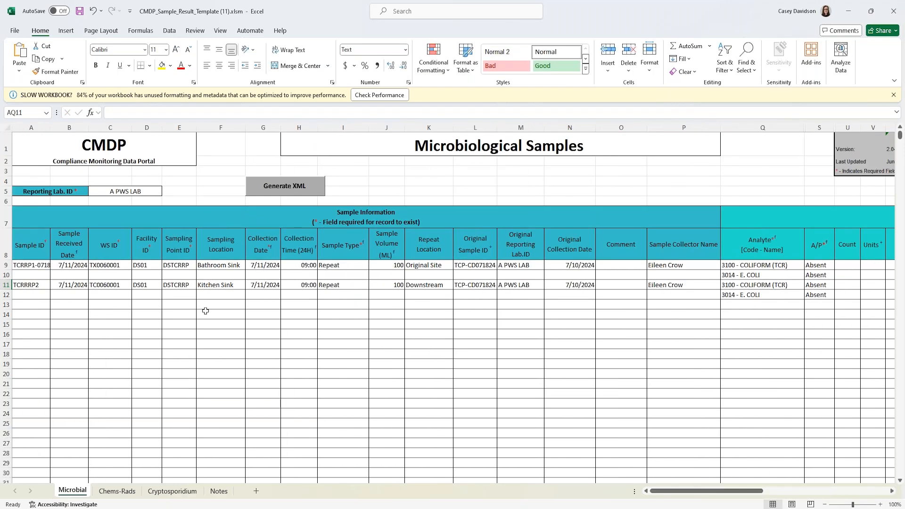
# - Extend A11's sample ID to TCRRRP2-071824 and autofit column A to show both IDs
pyautogui.click(43, 285)
pyautogui.doubleClick(43, 285)
pyautogui.write('-0718-202')
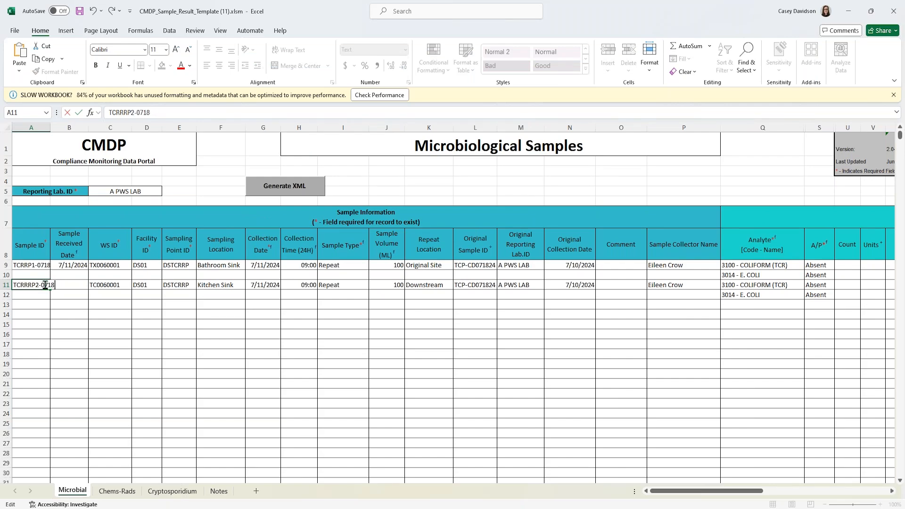
pyautogui.press('Return')
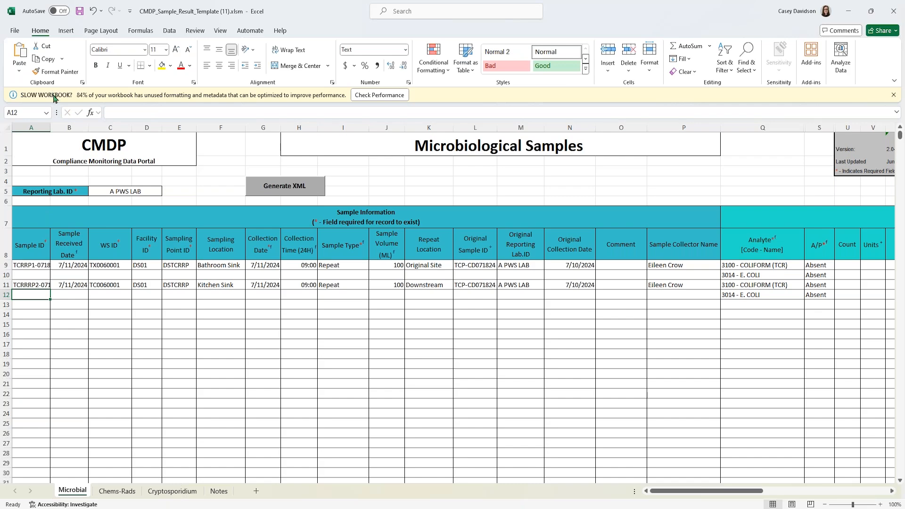
pyautogui.doubleClick(50, 127)
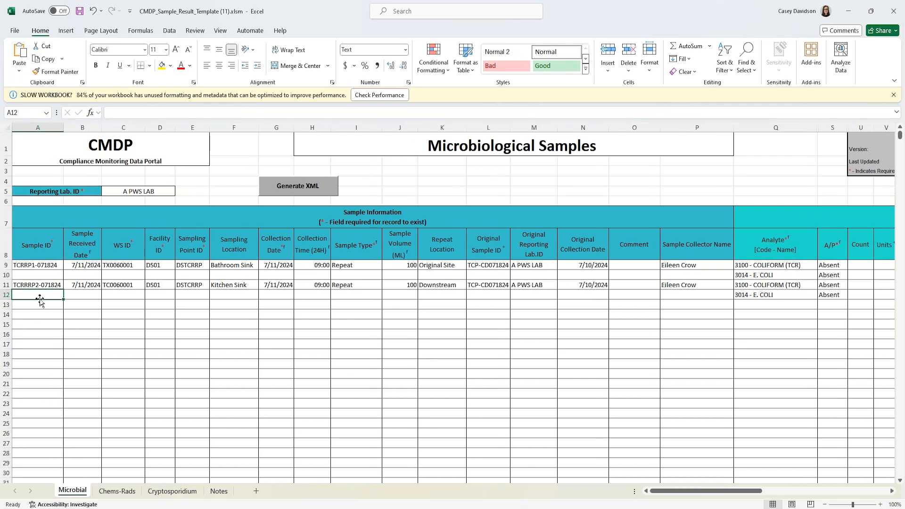
pyautogui.click(21, 305)
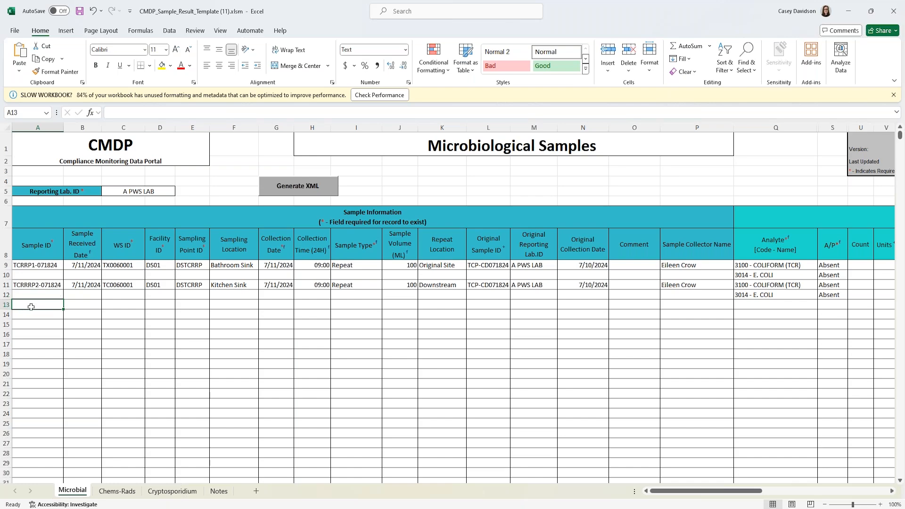
# - Start row 13 with sample ID TCRTG-071824, received 07/11/2024, and WS ID TX0060001
pyautogui.write('TCRTG')
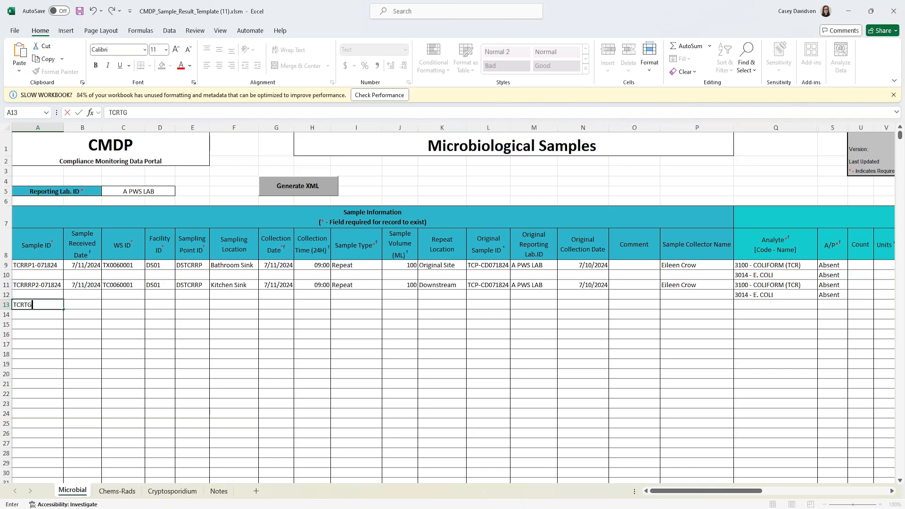
pyautogui.write('-071824')
pyautogui.press('Tab')
pyautogui.write('07/11/2024')
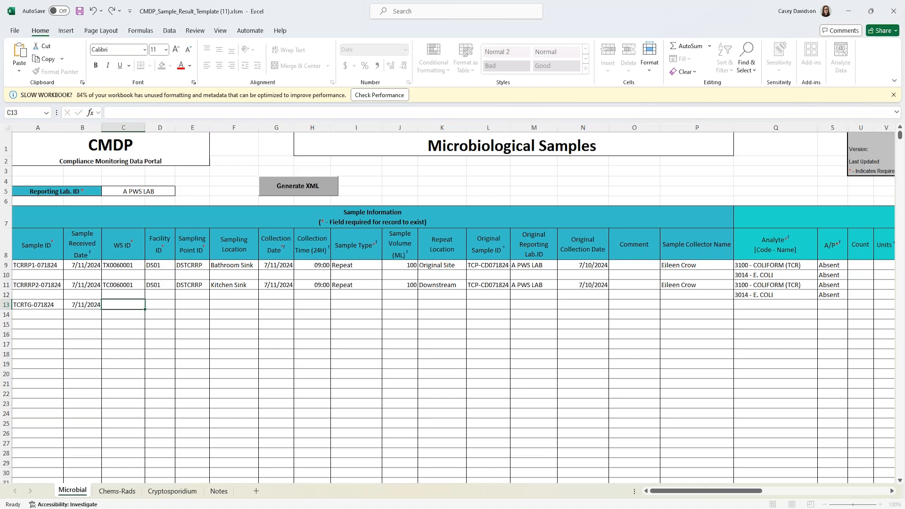
pyautogui.press('Tab')
pyautogui.doubleClick(111, 284)
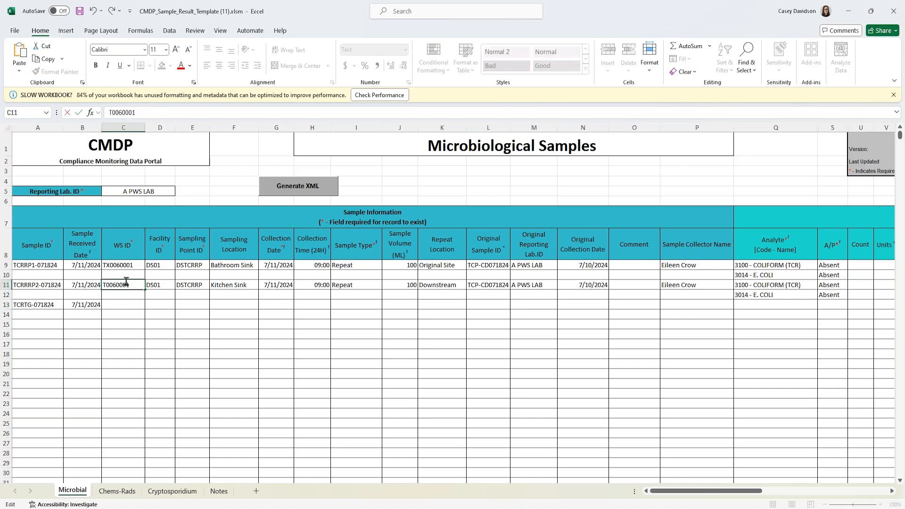
pyautogui.click(123, 304)
pyautogui.write('TX')
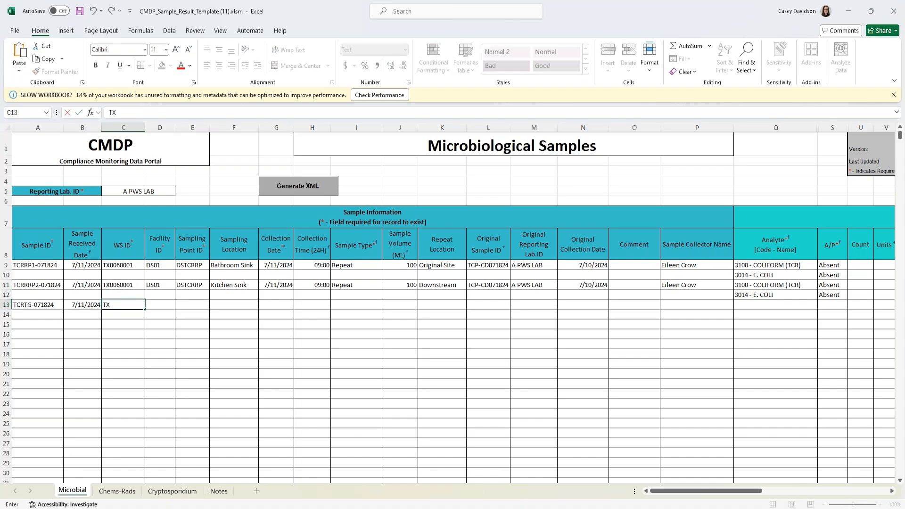
pyautogui.write('0060001')
pyautogui.press('Tab')
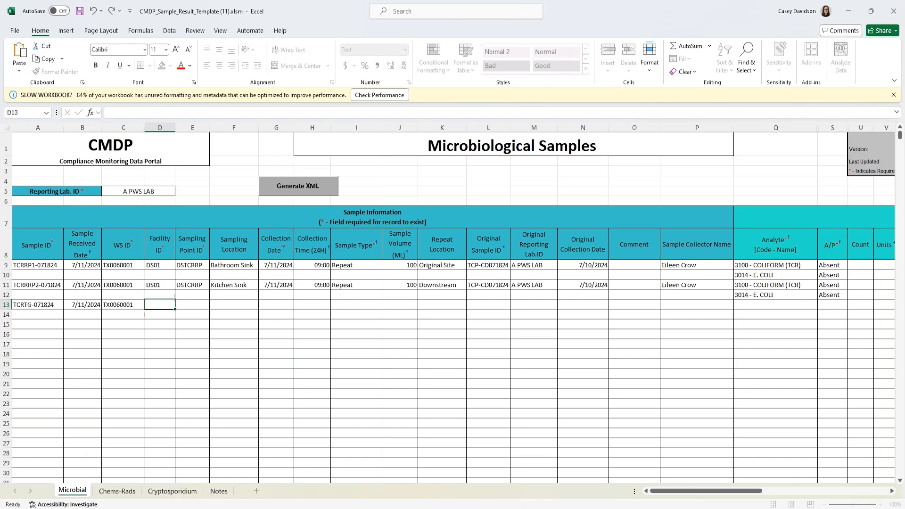
# - Enter facility DS01, sampling point TSM, location Well Tap, collected 7/11/2024 09:00
pyautogui.write('DS01')
pyautogui.press('Tab')
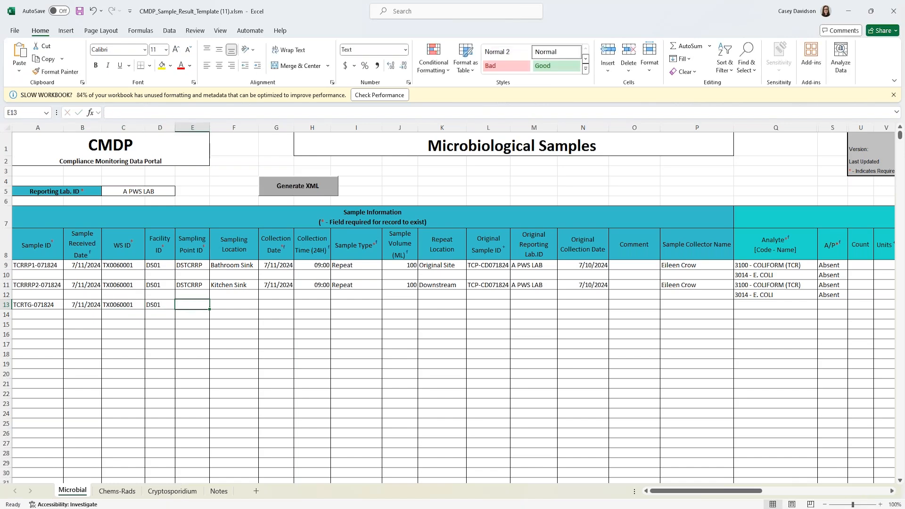
pyautogui.write('DST')
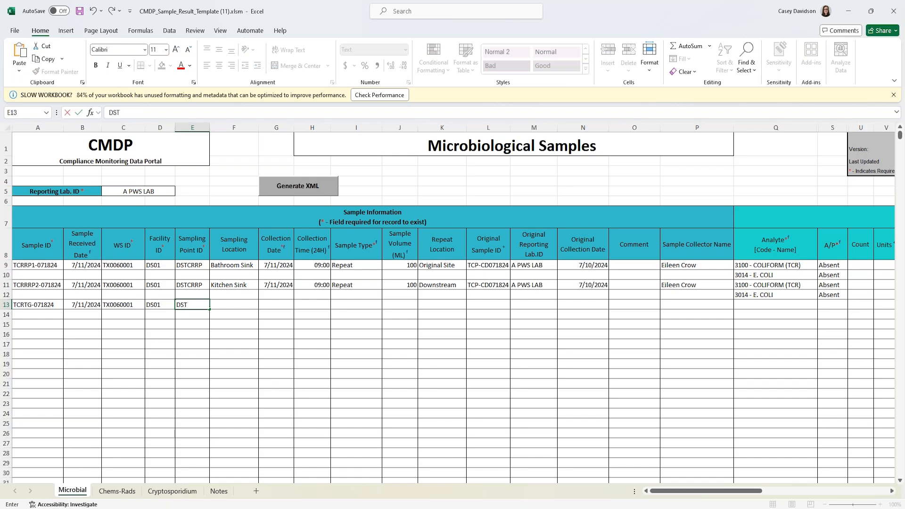
pyautogui.press('BackSpace')
pyautogui.press('BackSpace')
pyautogui.write('TSM')
pyautogui.press('Tab')
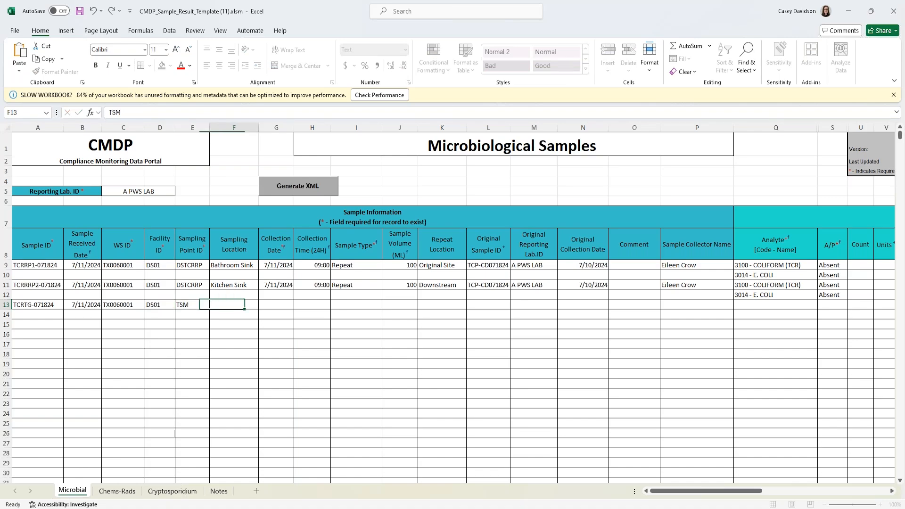
pyautogui.write('Well Tap')
pyautogui.press('Tab')
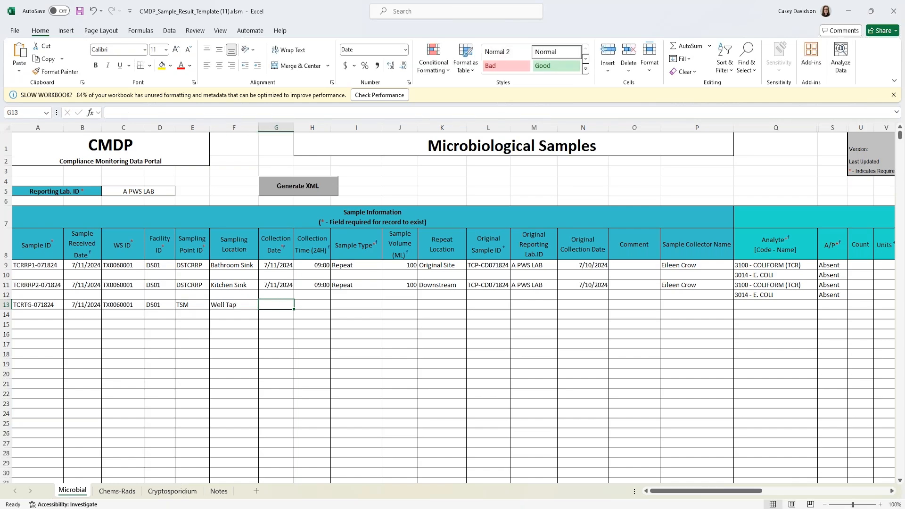
pyautogui.write('7/11/2024')
pyautogui.press('Tab')
pyautogui.write('09:00')
pyautogui.press('Tab')
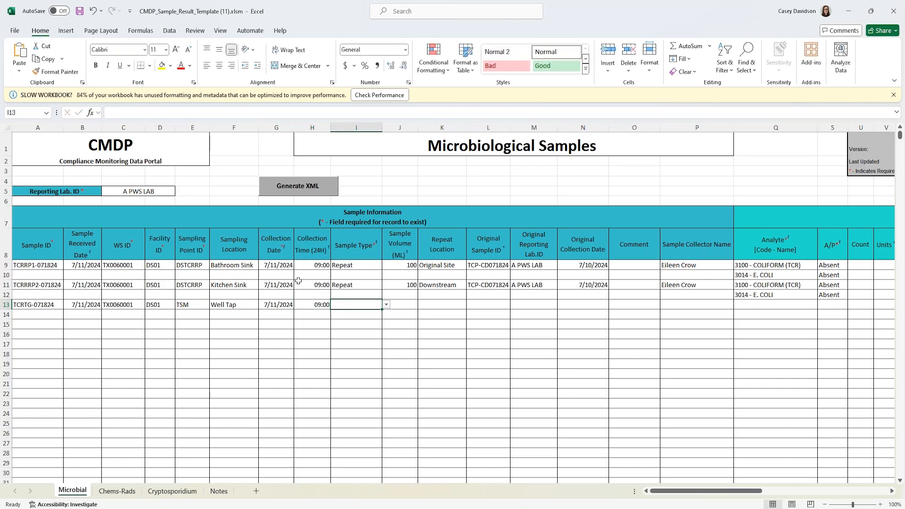
# - Set row 13's sample type to Triggered with a 100 mL volume
pyautogui.click(386, 305)
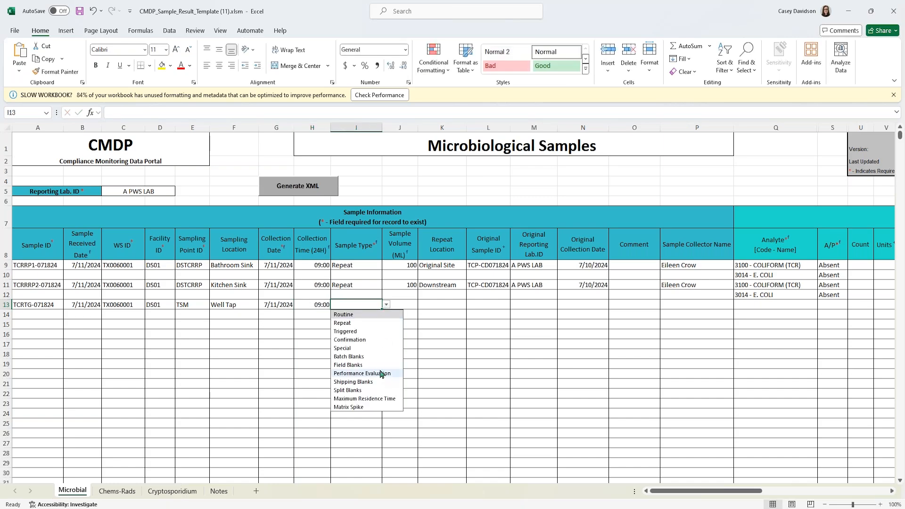
pyautogui.click(348, 332)
pyautogui.click(400, 306)
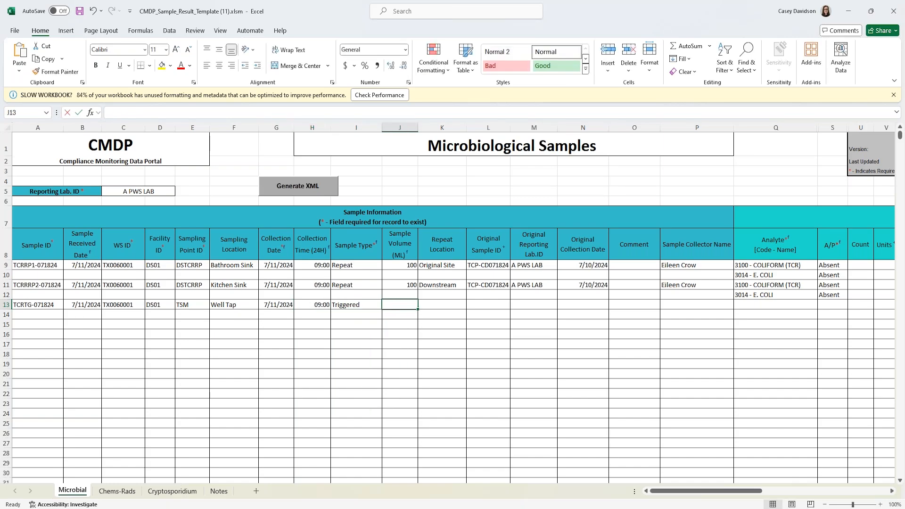
pyautogui.write('100')
pyautogui.press('Tab')
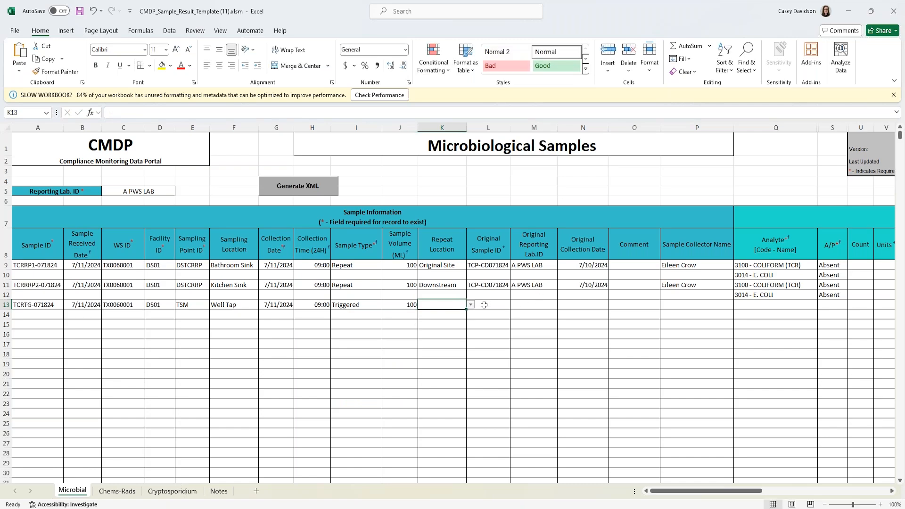
# - Enter original sample TCP-CD, lab A PWS LAB, original date 7/10/2024, and the collector
pyautogui.click(484, 304)
pyautogui.write('TCP-CD071824')
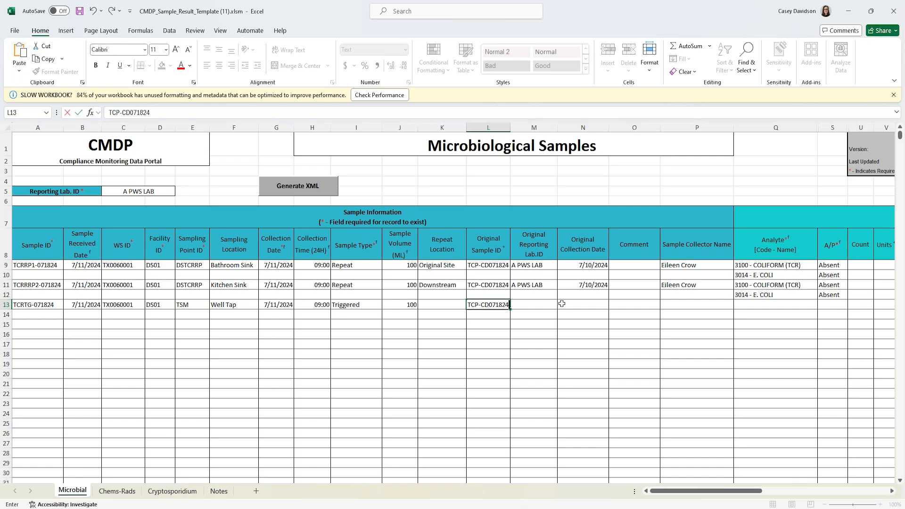
pyautogui.press('Tab')
pyautogui.write('A PWS LAB')
pyautogui.press('Tab')
pyautogui.write('07/11/2024')
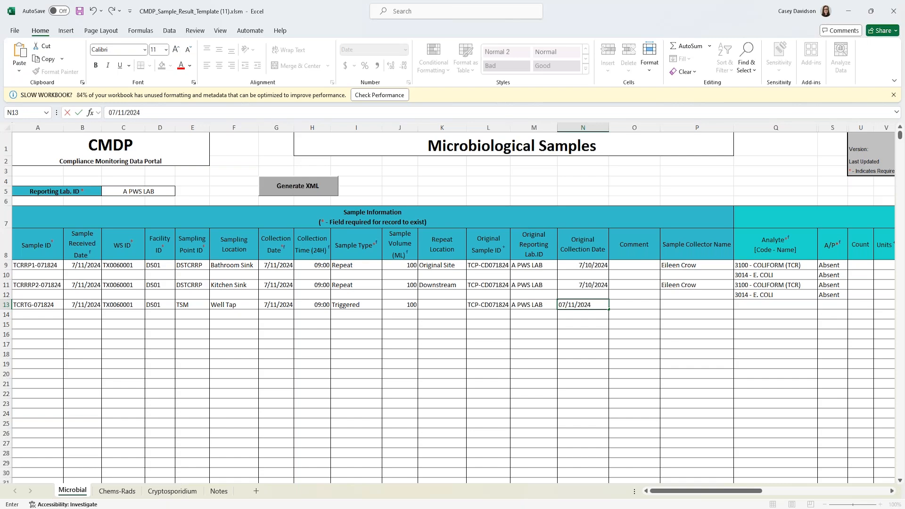
pyautogui.press('BackSpace')
pyautogui.press('BackSpace')
pyautogui.press('BackSpace')
pyautogui.press('BackSpace')
pyautogui.press('BackSpace')
pyautogui.press('BackSpace')
pyautogui.write('0/2024')
pyautogui.press('Tab')
pyautogui.press('Tab')
pyautogui.write('E')
pyautogui.press('Tab')
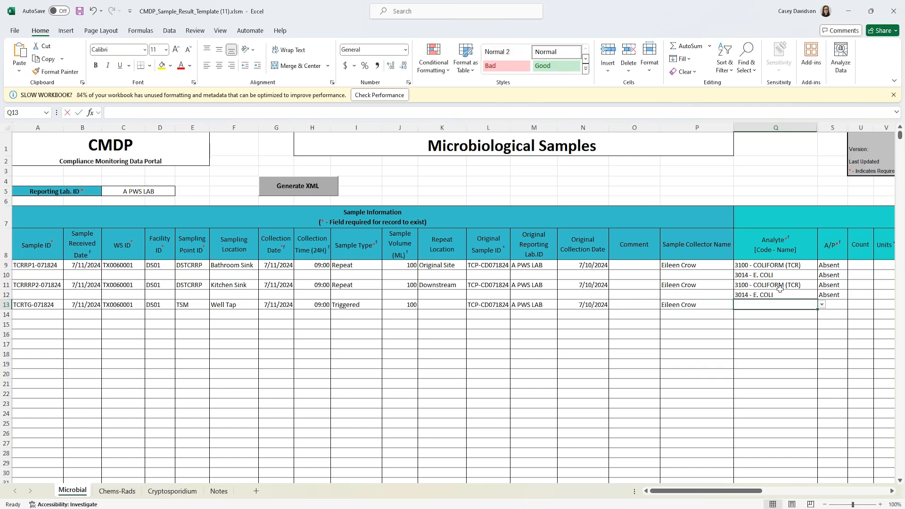
# - Set row 13's analyte to 3100 - COLIFORM (TCR) with an Absent result
pyautogui.write('310')
pyautogui.click(802, 316)
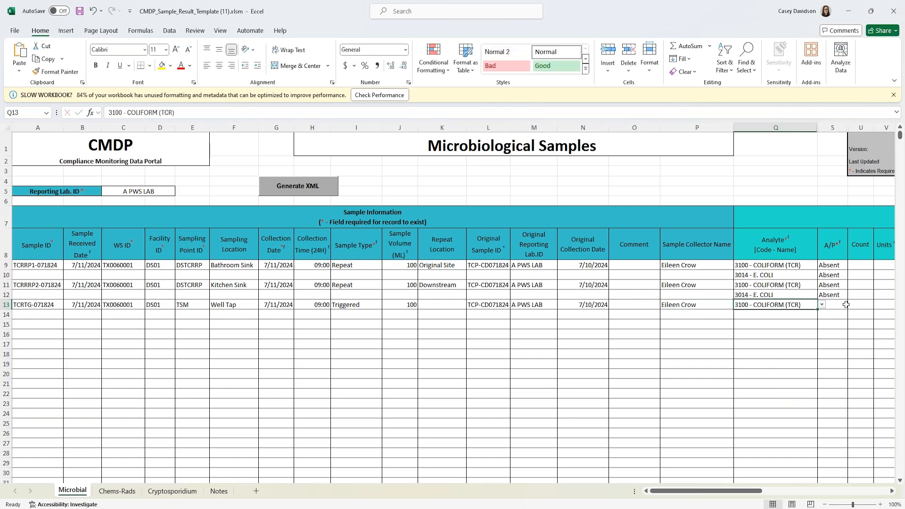
pyautogui.click(846, 304)
pyautogui.click(852, 305)
pyautogui.click(829, 314)
pyautogui.moveTo(735, 491); pyautogui.dragTo(793, 490)
# - Give row 13 volume 100, method 9223B-PA-COLILERT, and analysis start 07/11/2024 12:00
pyautogui.click(587, 304)
pyautogui.write('10')
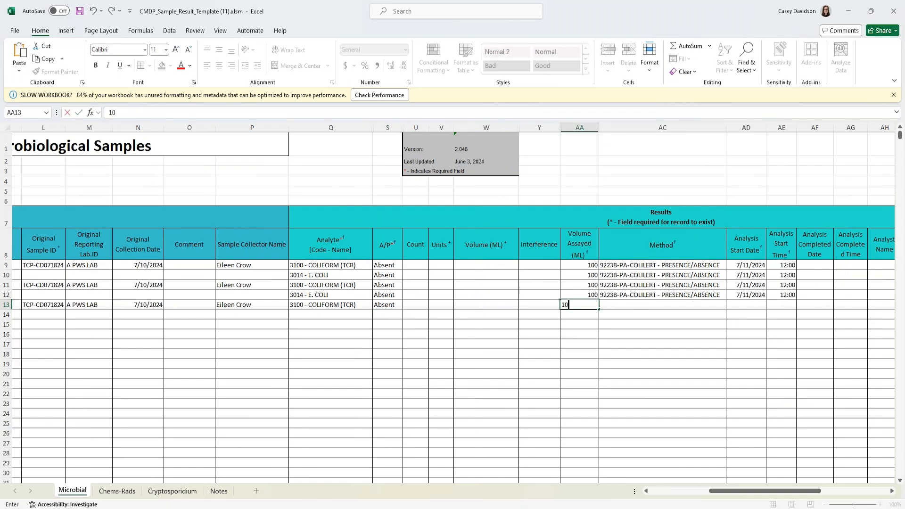
pyautogui.write('0')
pyautogui.press('Tab')
pyautogui.write('9')
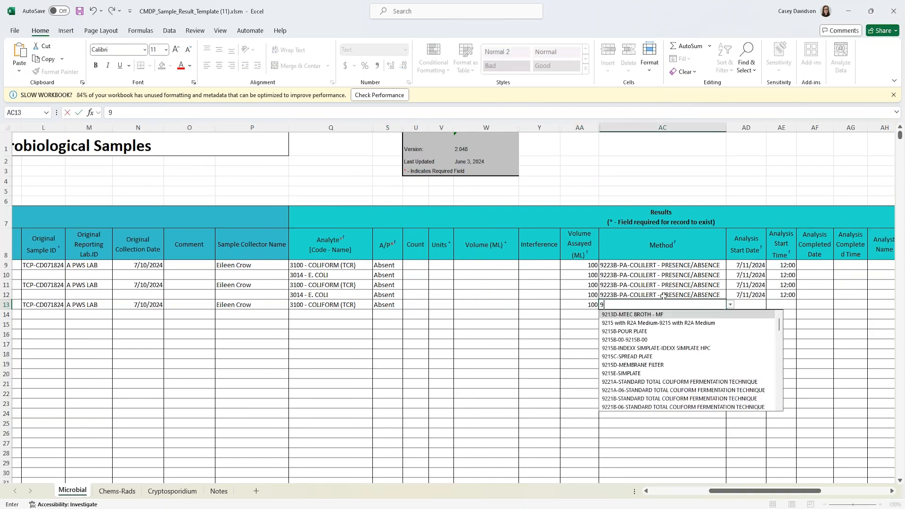
pyautogui.write('223B-PA')
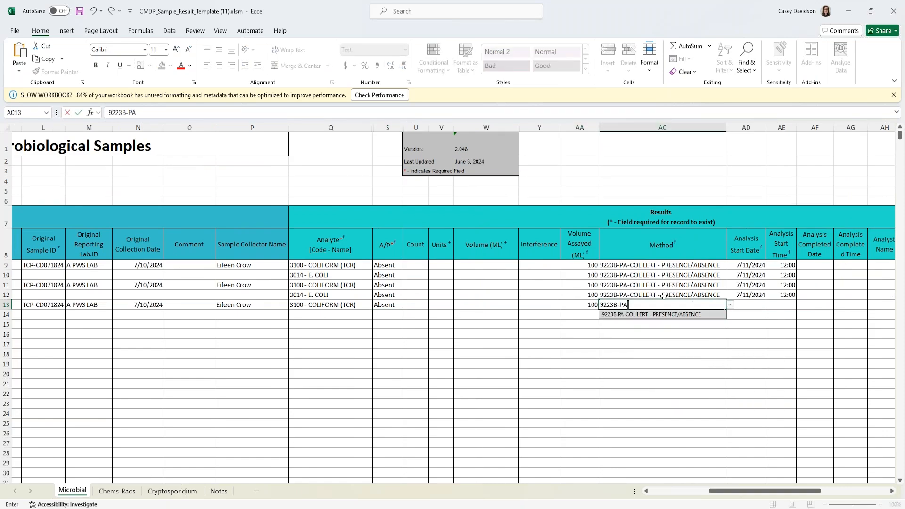
pyautogui.click(663, 315)
pyautogui.press('Tab')
pyautogui.write('07')
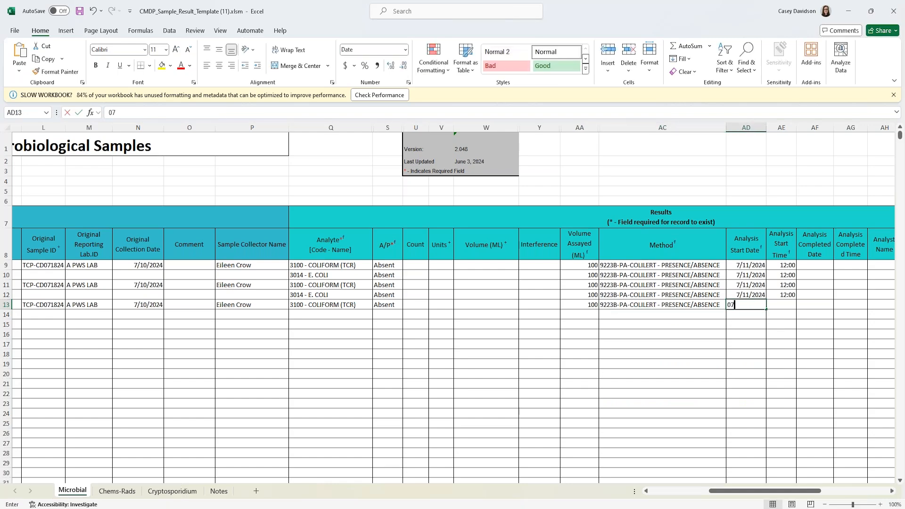
pyautogui.write('/11/2024')
pyautogui.press('Tab')
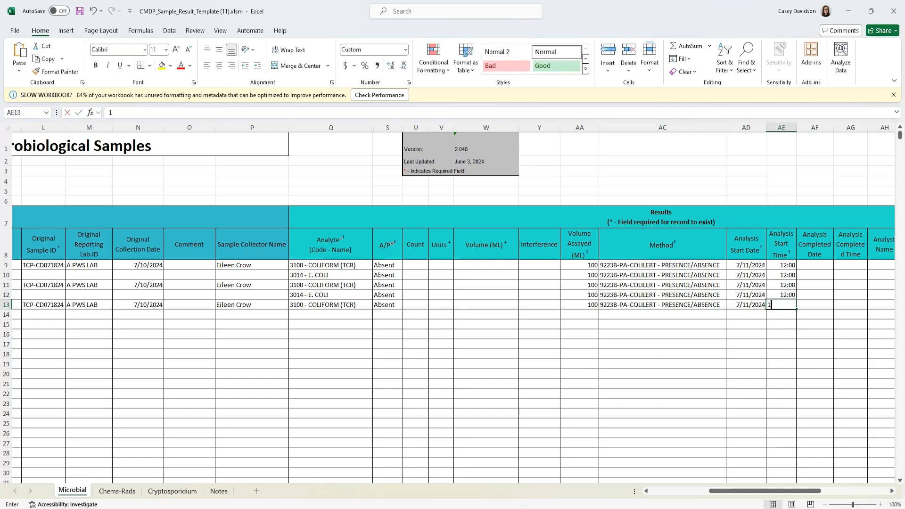
pyautogui.write('12:00')
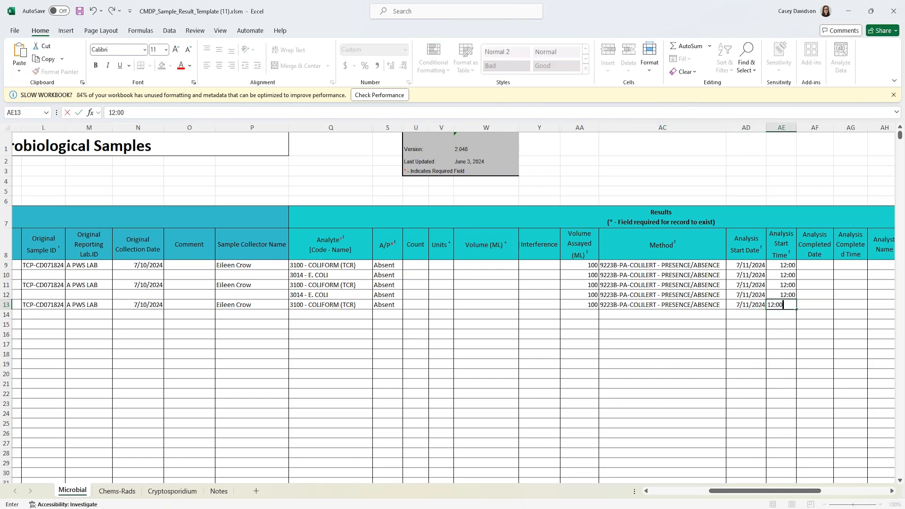
pyautogui.click(447, 307)
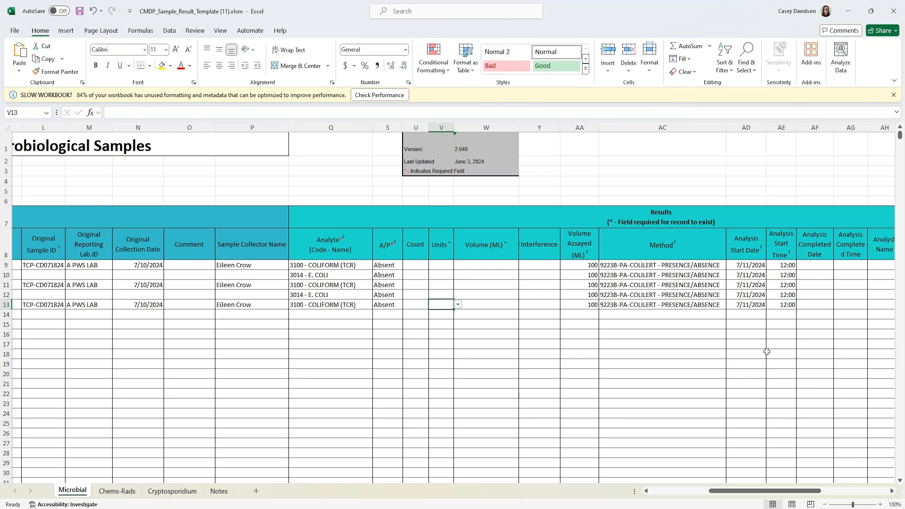
pyautogui.moveTo(754, 491); pyautogui.dragTo(674, 492)
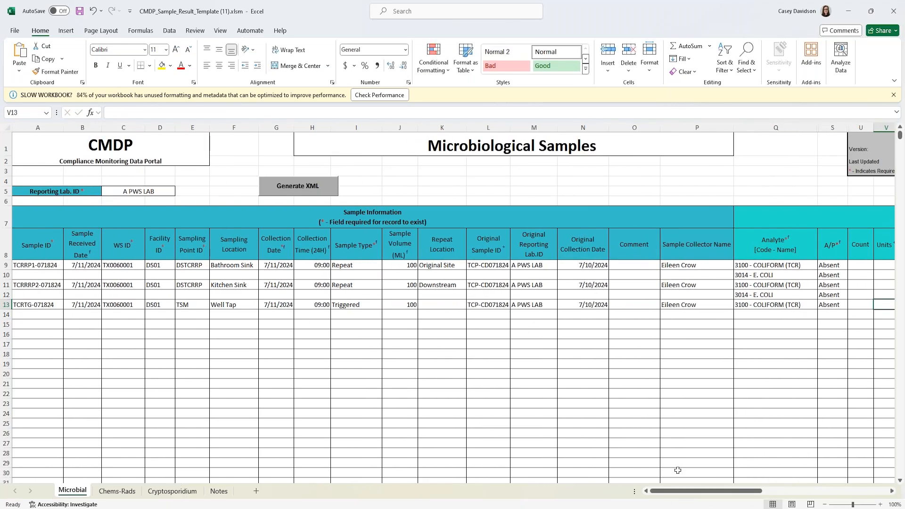
# - Widen the Facility ID column D
pyautogui.click(161, 306)
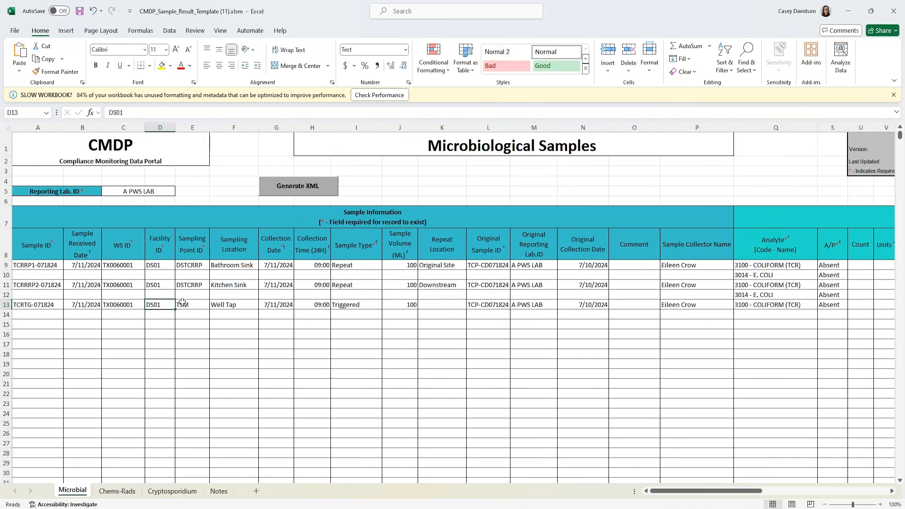
pyautogui.press('BackSpace')
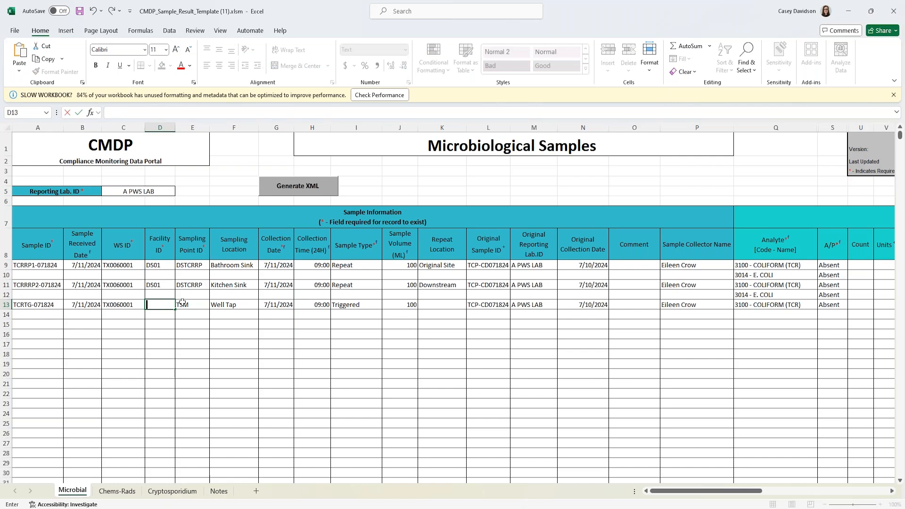
pyautogui.click(174, 126)
pyautogui.doubleClick(175, 126)
pyautogui.click(174, 127)
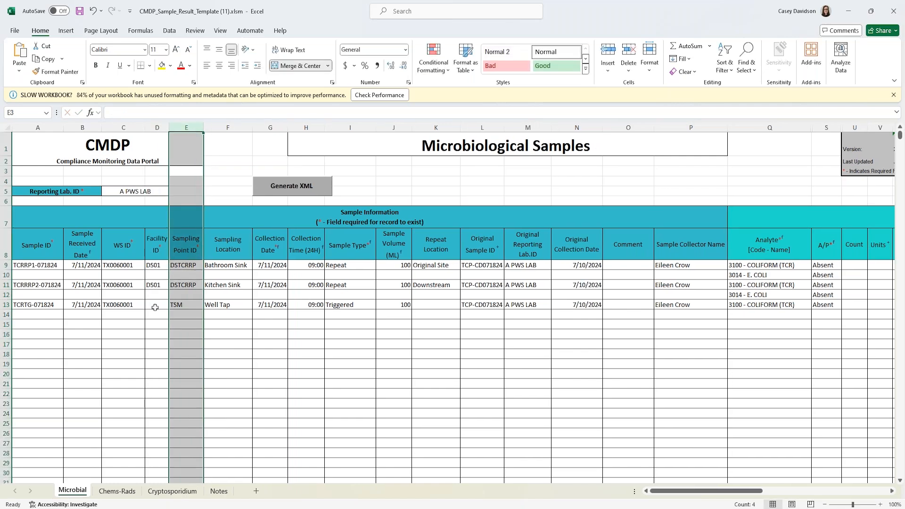
pyautogui.moveTo(169, 126); pyautogui.dragTo(201, 126)
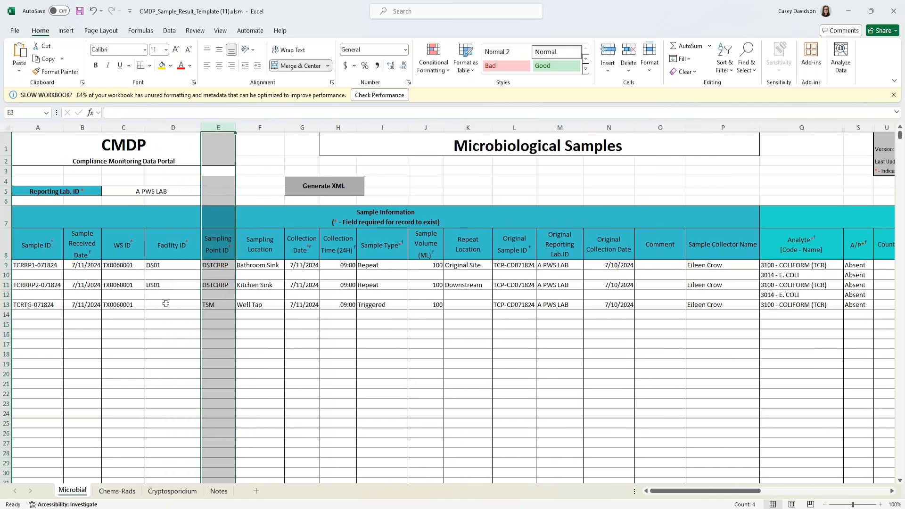
# - Change D13's facility ID to G0060001A
pyautogui.click(165, 305)
pyautogui.press('BackSpace')
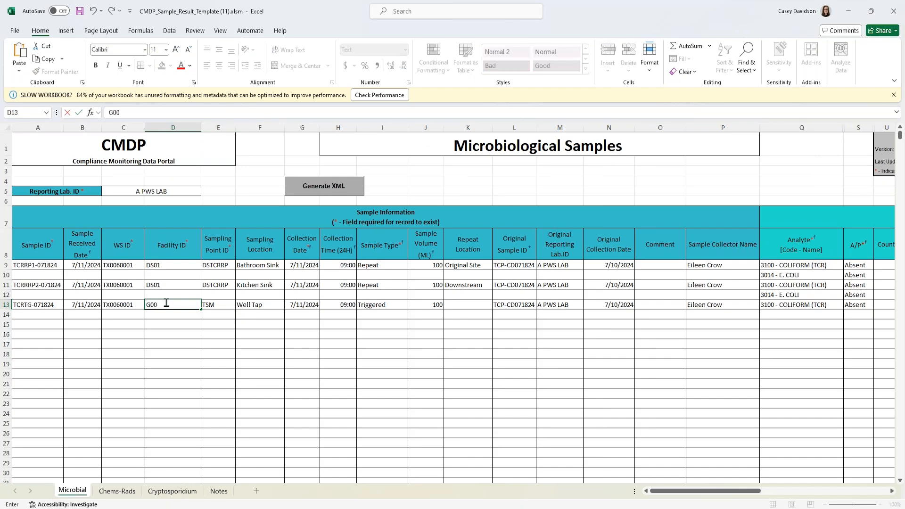
pyautogui.write('A')
pyautogui.press('Return')
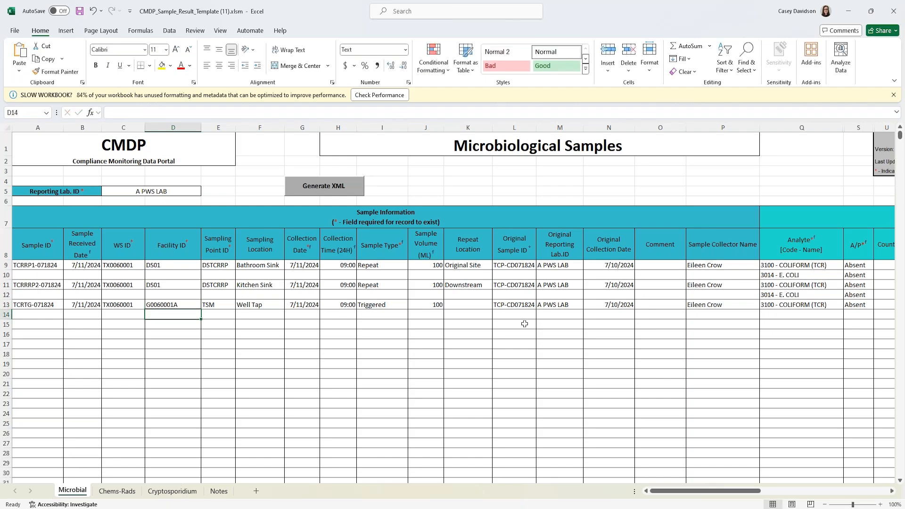
pyautogui.moveTo(696, 492); pyautogui.dragTo(697, 492)
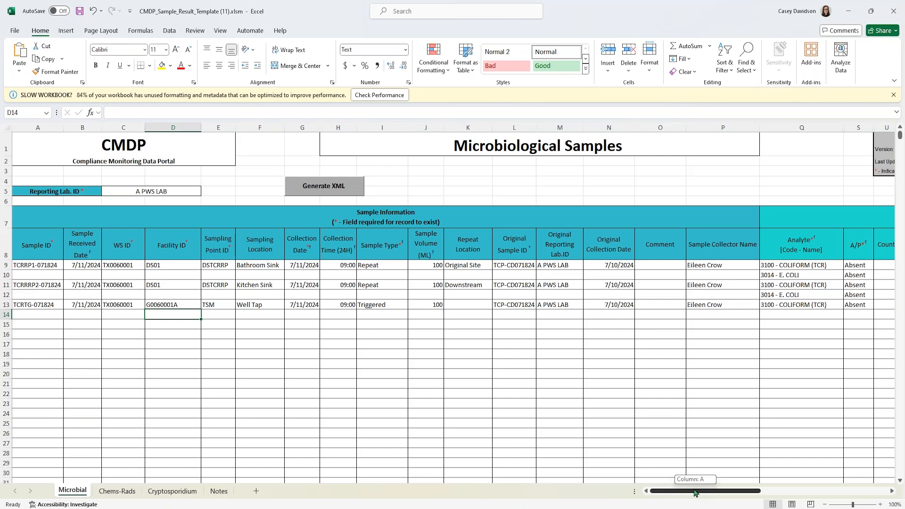
pyautogui.moveTo(698, 493); pyautogui.dragTo(830, 491)
# - Give the third sample a 1012 - Total Chlorine Residual field result of 0.02 mg/L in AL13–AO13
pyautogui.click(823, 304)
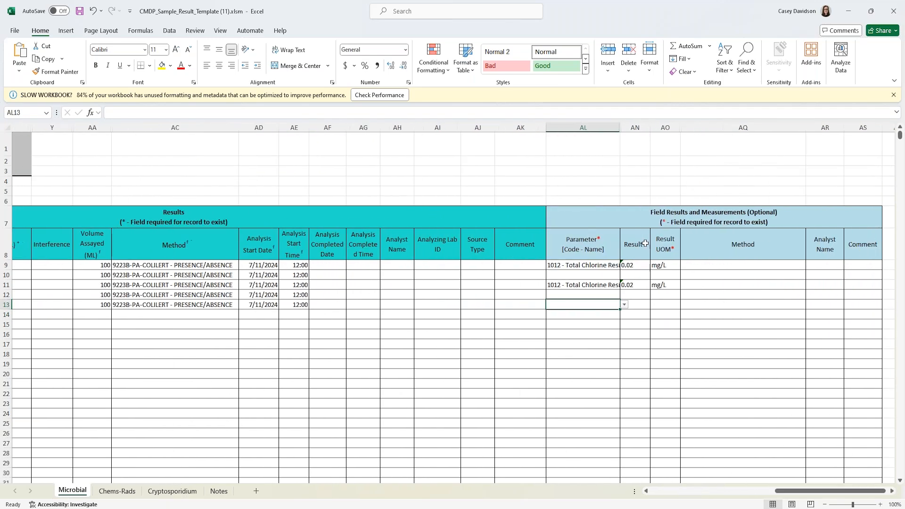
pyautogui.click(625, 305)
pyautogui.press('Down')
pyautogui.press('Down')
pyautogui.press('Down')
pyautogui.press('Return')
pyautogui.press('Tab')
pyautogui.write('0.02')
pyautogui.press('Tab')
pyautogui.write('mg')
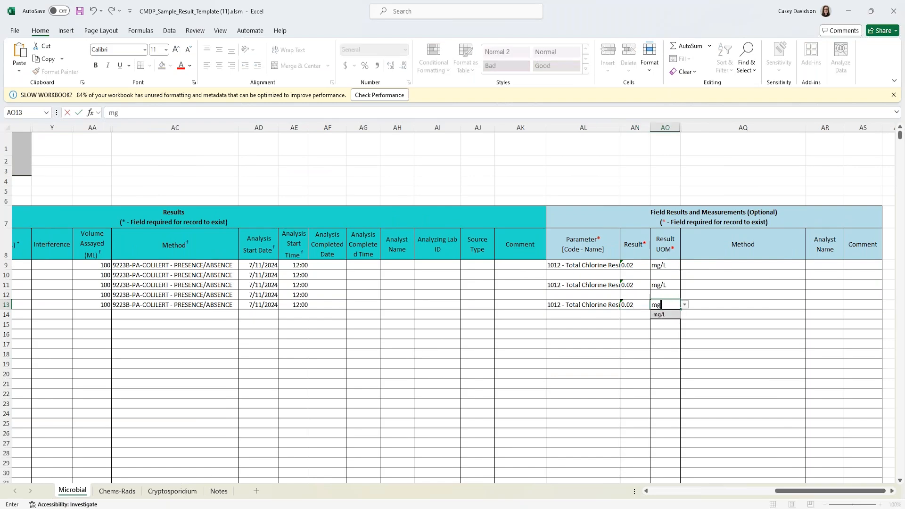
pyautogui.click(659, 314)
# - Clear the third sample's analysis start date in AD13
pyautogui.moveTo(811, 492); pyautogui.dragTo(655, 495)
pyautogui.moveTo(715, 493); pyautogui.dragTo(788, 492)
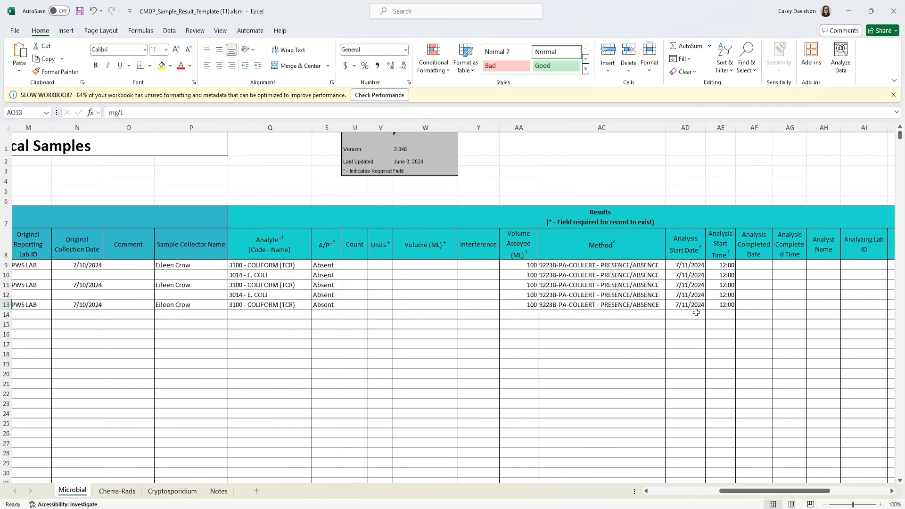
pyautogui.moveTo(733, 492); pyautogui.dragTo(669, 490)
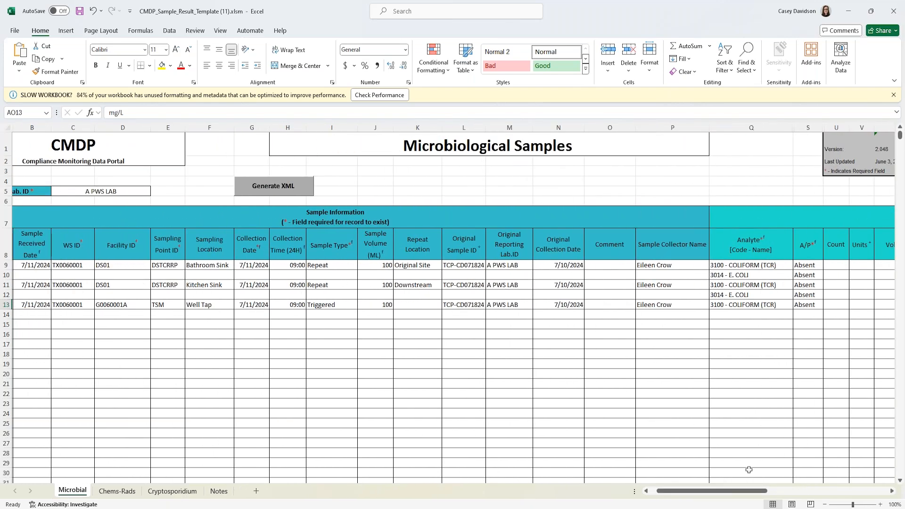
pyautogui.moveTo(745, 491); pyautogui.dragTo(811, 495)
pyautogui.click(698, 305)
pyautogui.press('Delete')
pyautogui.click(765, 361)
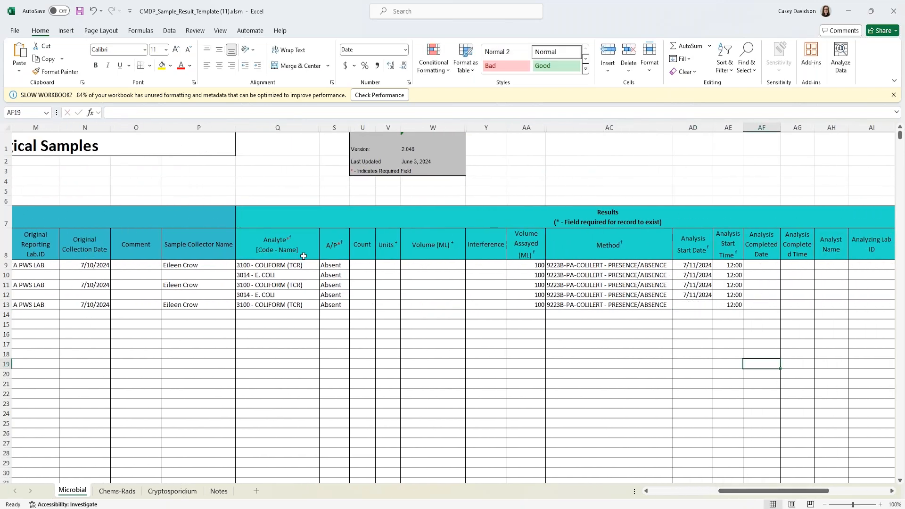
pyautogui.moveTo(754, 490); pyautogui.dragTo(686, 490)
pyautogui.click(389, 184)
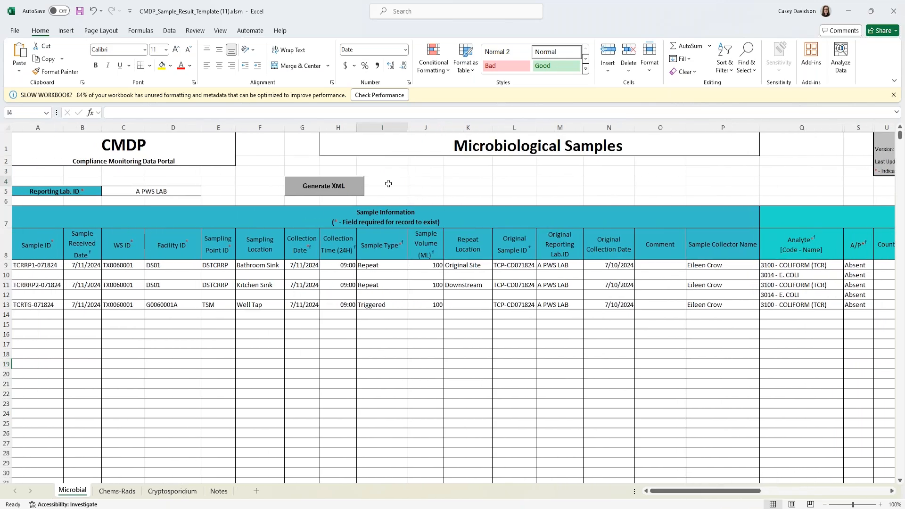
# - Generate the XML and save it to the Desktop as TC-RP-07182024.xml, changing RT to RP
pyautogui.click(314, 189)
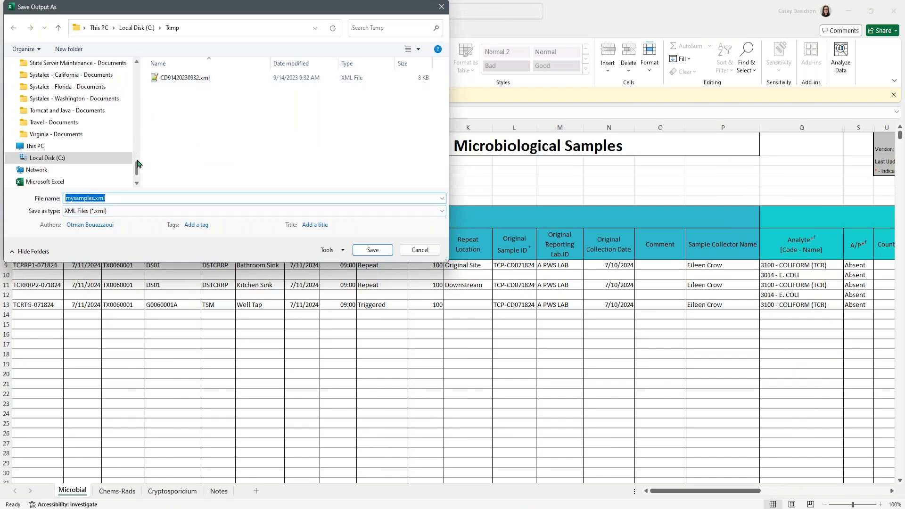
pyautogui.moveTo(137, 166); pyautogui.dragTo(132, 67)
pyautogui.click(71, 125)
pyautogui.click(206, 80)
pyautogui.click(94, 198)
pyautogui.click(81, 198)
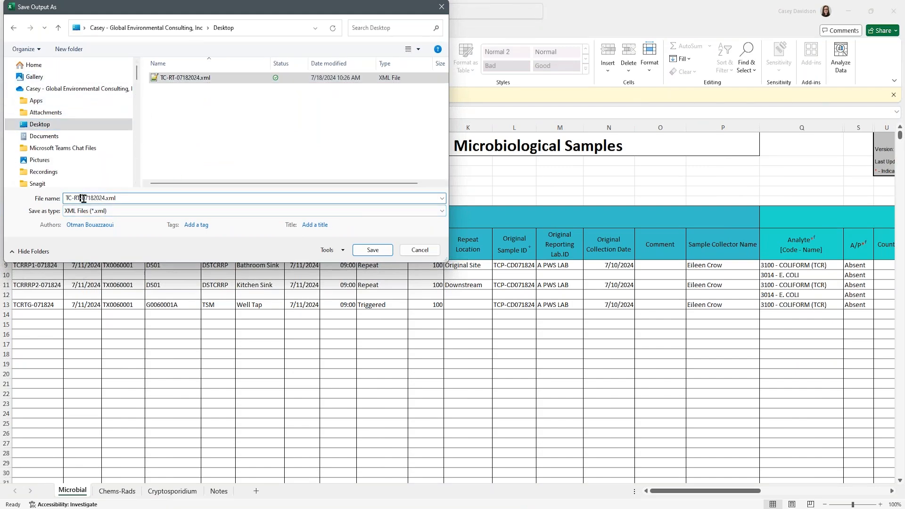
pyautogui.press('BackSpace')
pyautogui.press('BackSpace')
pyautogui.write('RP')
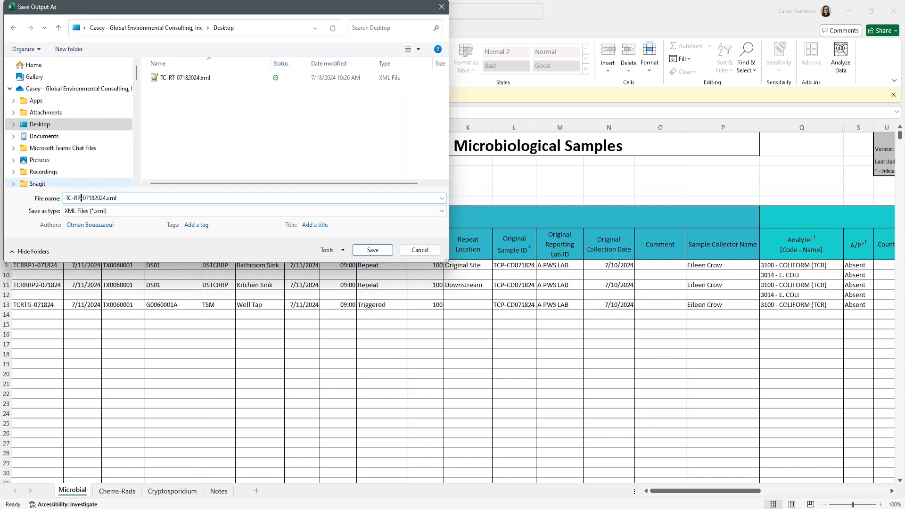
pyautogui.click(369, 250)
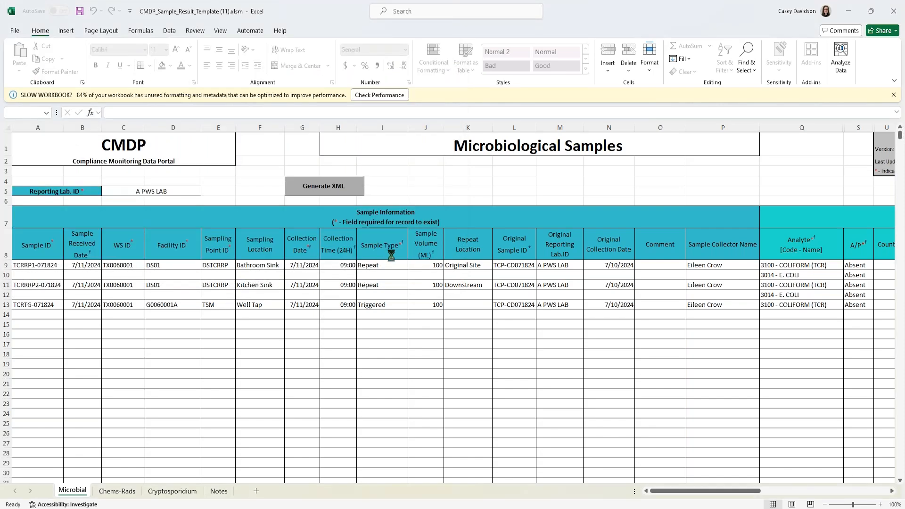
pyautogui.moveTo(269, 507)
pyautogui.click(266, 474)
# - Upload TC-RP-07182024.xml as a new CMDP job and refresh until job 168034 is listed
pyautogui.click(59, 171)
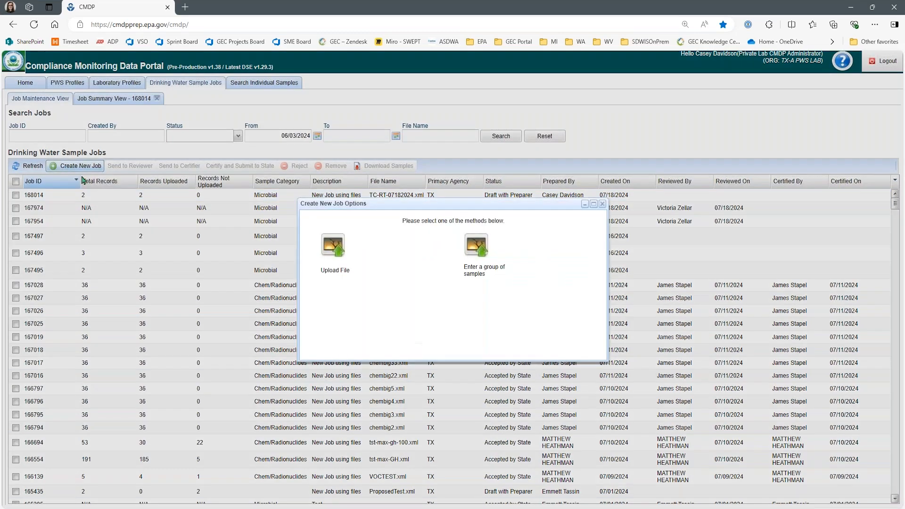
pyautogui.click(331, 254)
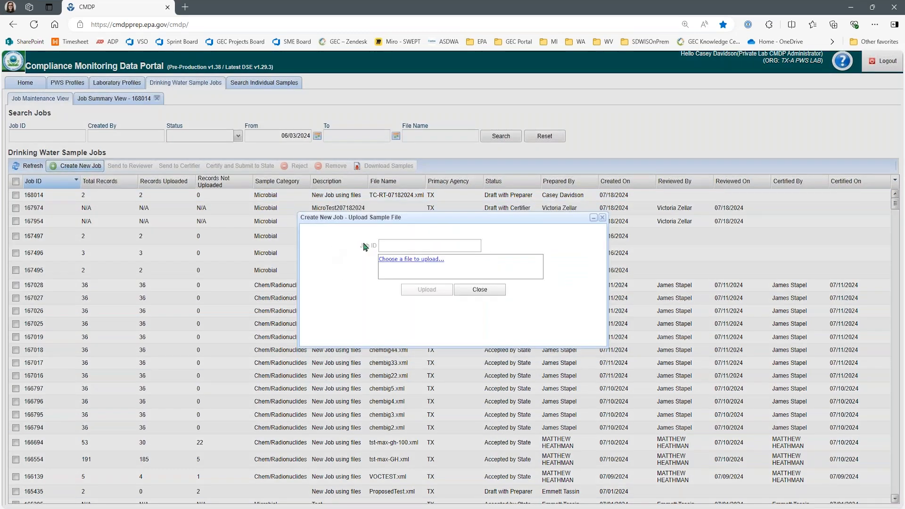
pyautogui.click(412, 259)
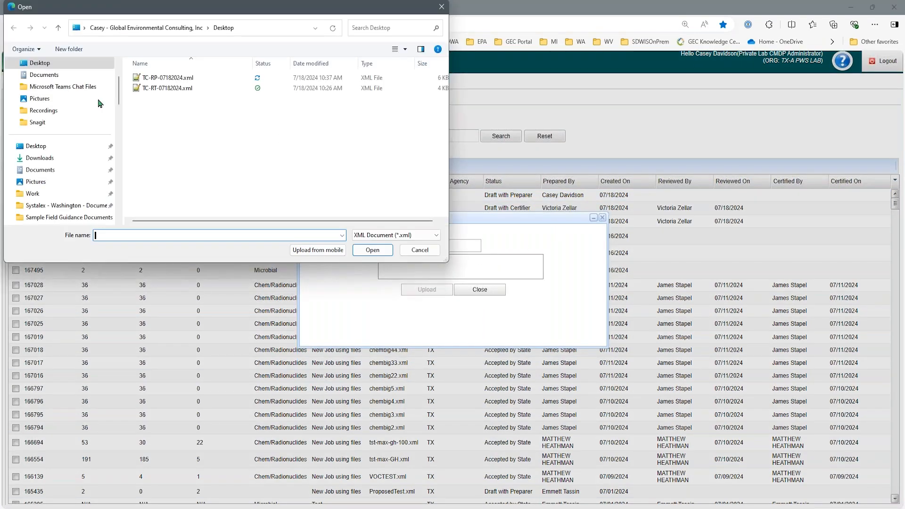
pyautogui.doubleClick(175, 85)
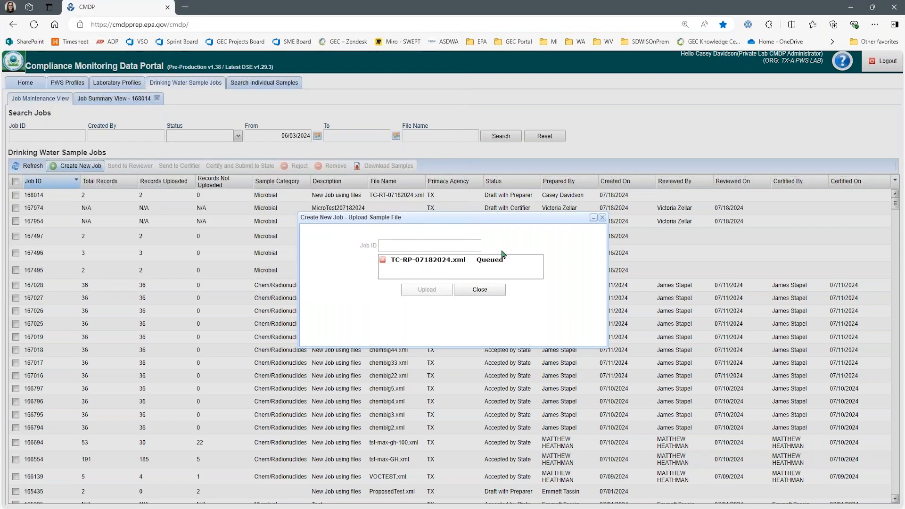
pyautogui.click(415, 289)
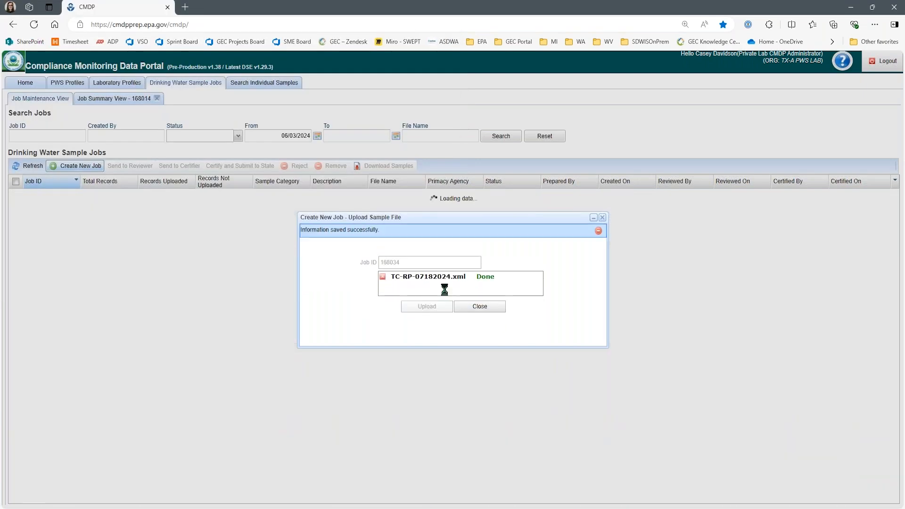
pyautogui.click(479, 306)
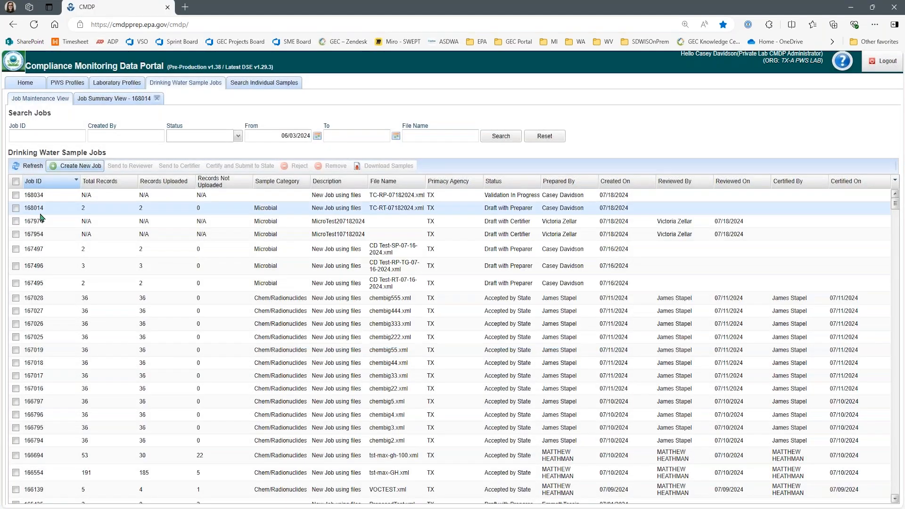
pyautogui.click(32, 166)
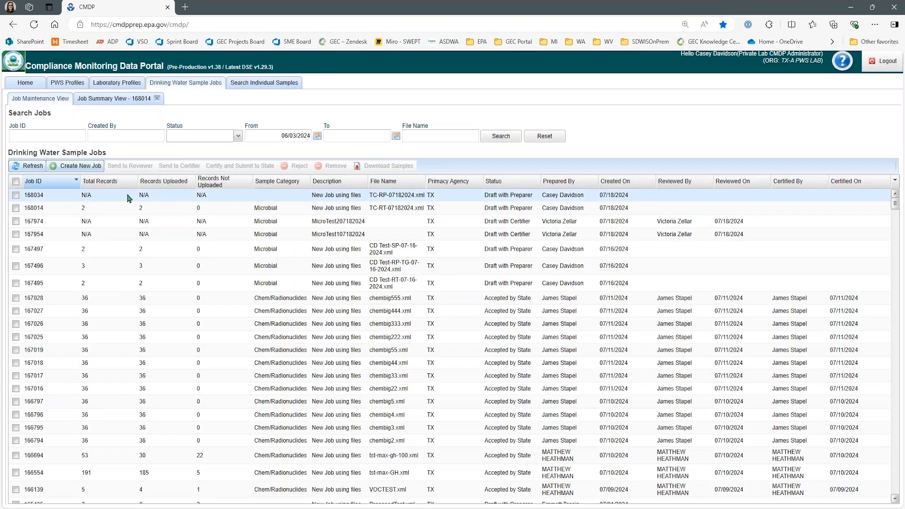
pyautogui.click(32, 167)
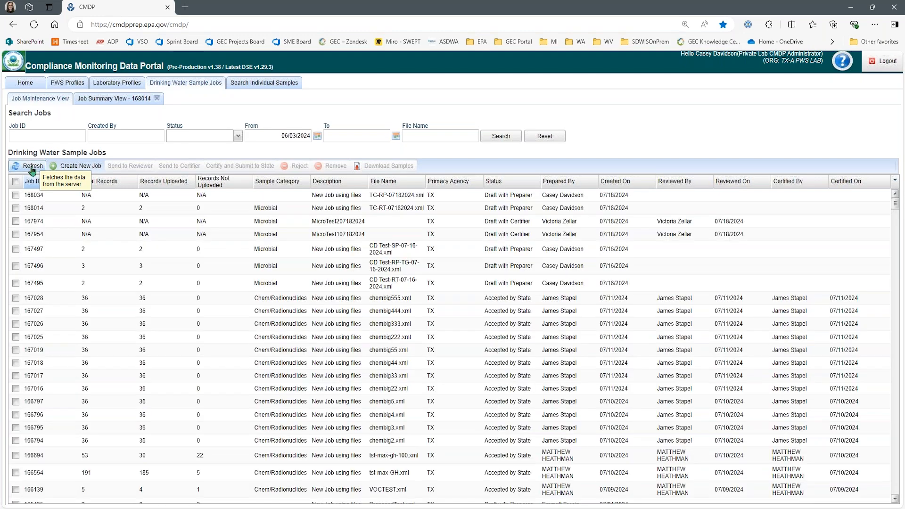
pyautogui.click(33, 167)
# - Open job 168034's Validations and review the Microbial records' Invalid Original Sample Id errors
pyautogui.doubleClick(157, 199)
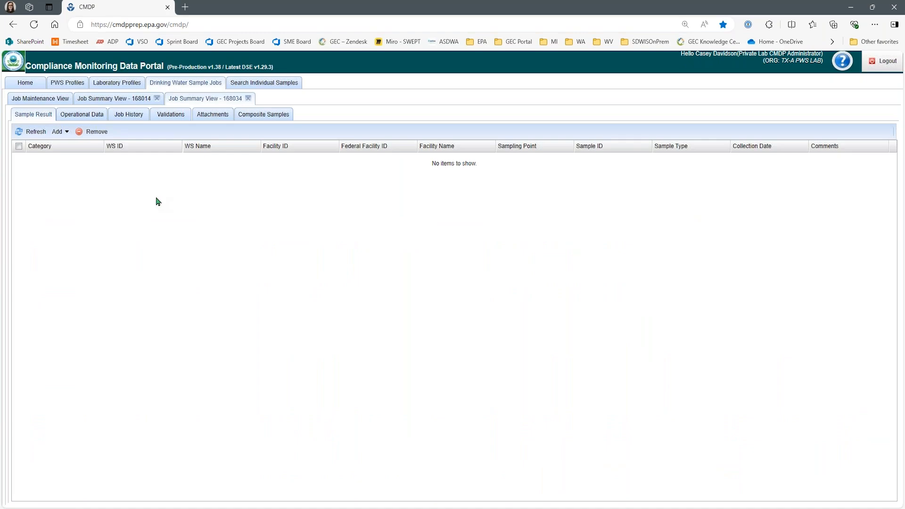
pyautogui.click(169, 115)
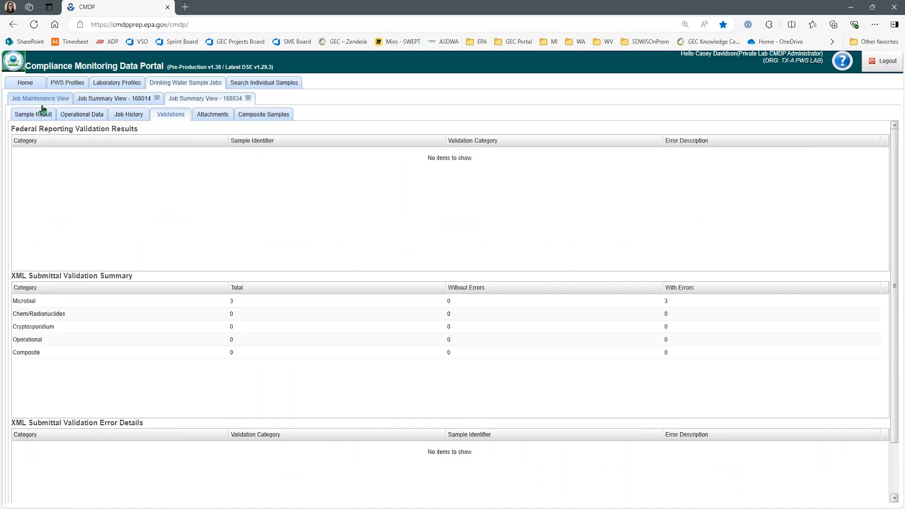
pyautogui.click(688, 305)
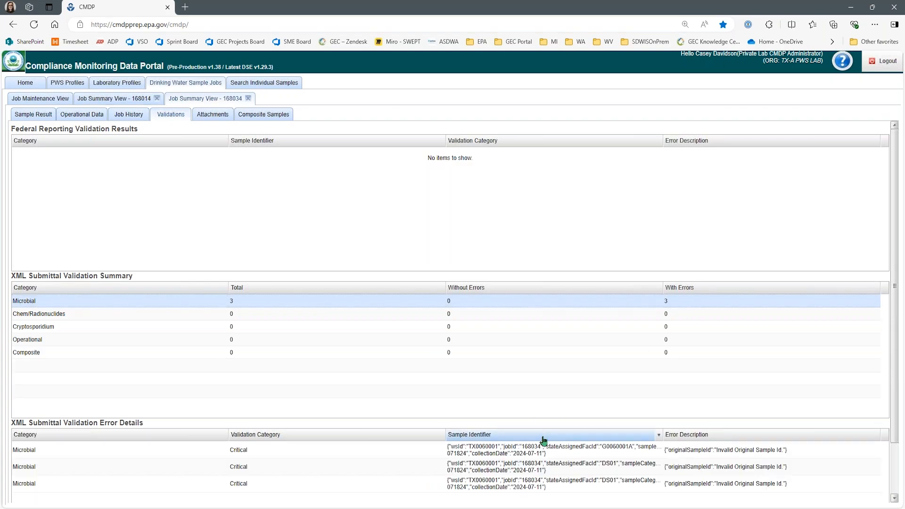
pyautogui.click(819, 457)
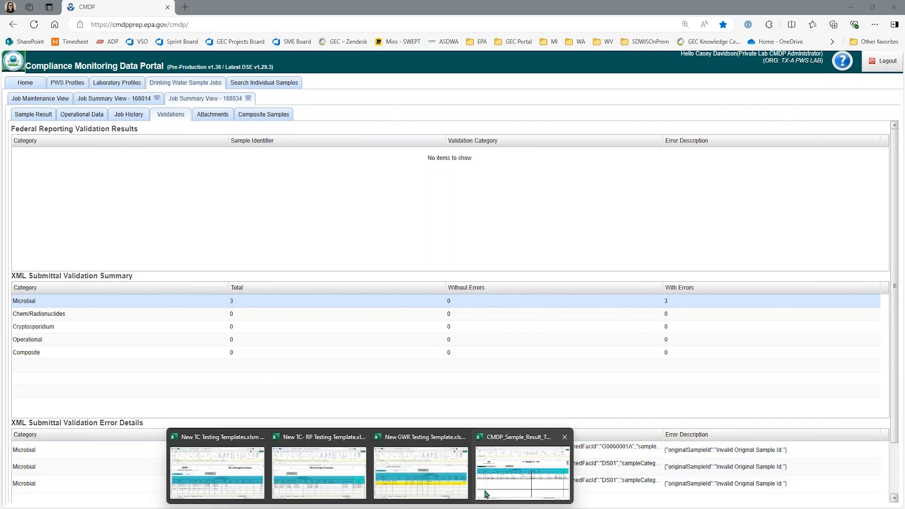
pyautogui.click(523, 469)
# - Go back to CMDP's job list and open job 168014
pyautogui.click(392, 353)
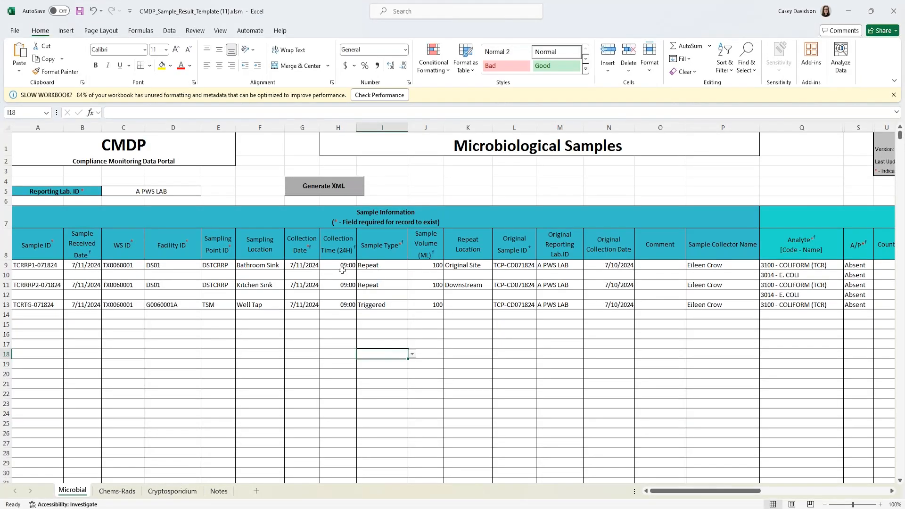
pyautogui.moveTo(328, 508)
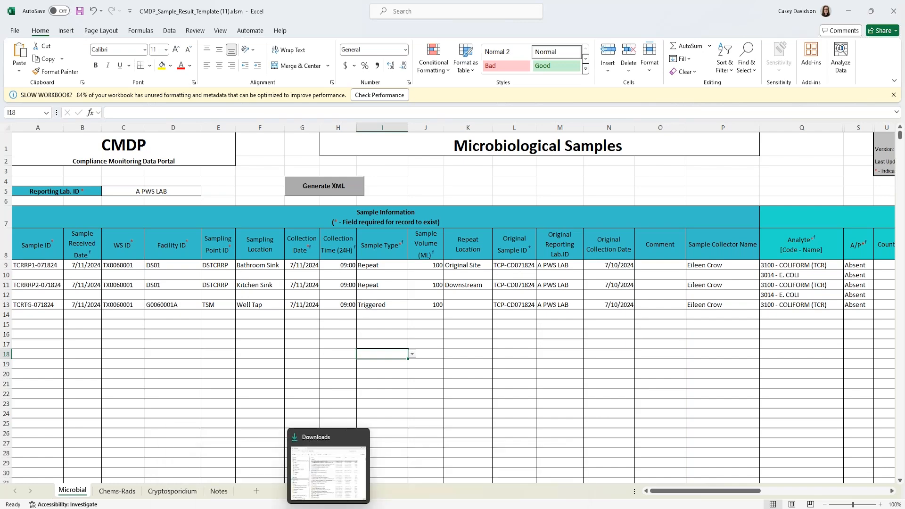
pyautogui.click(349, 508)
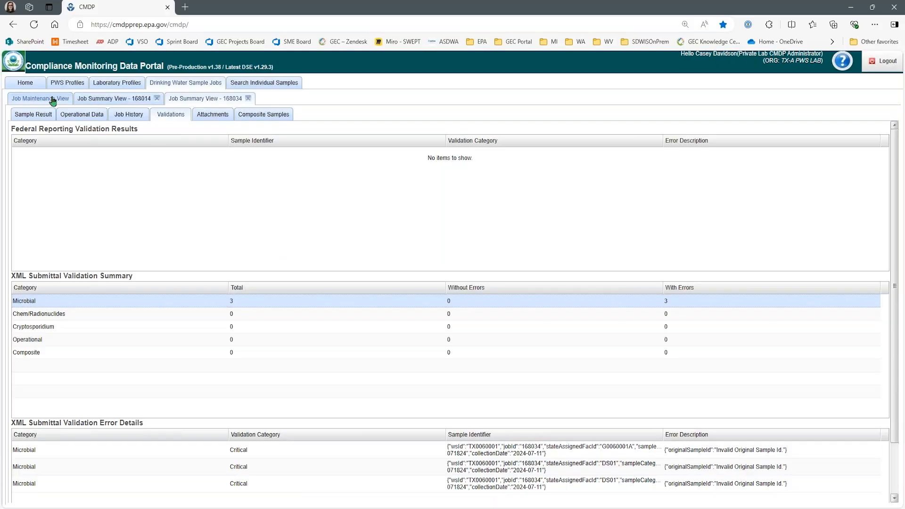
pyautogui.click(51, 100)
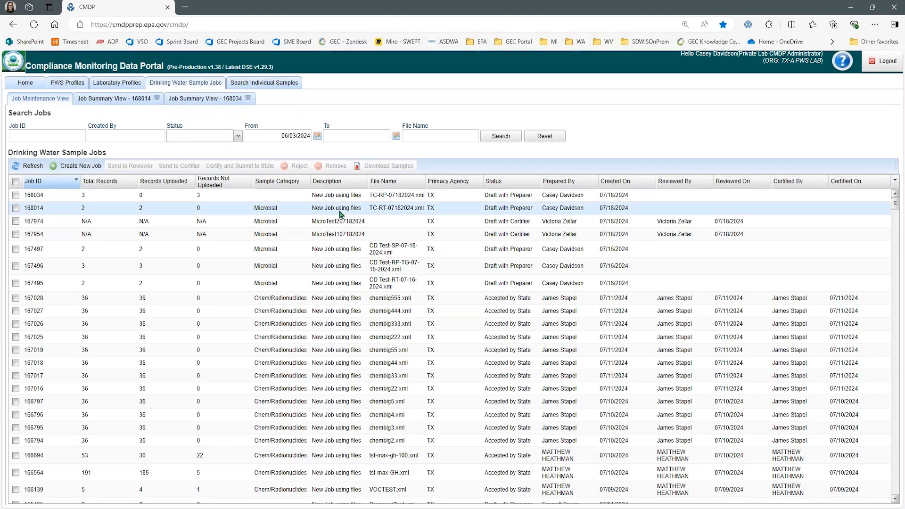
pyautogui.doubleClick(340, 211)
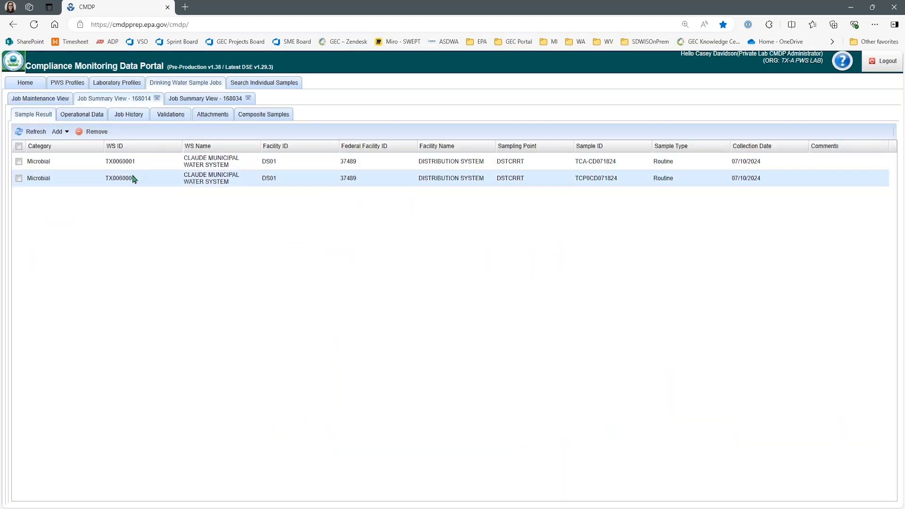
# - Open the second Microbial sample and select its Sample ID, TCP0CD071824, for comparison
pyautogui.doubleClick(133, 179)
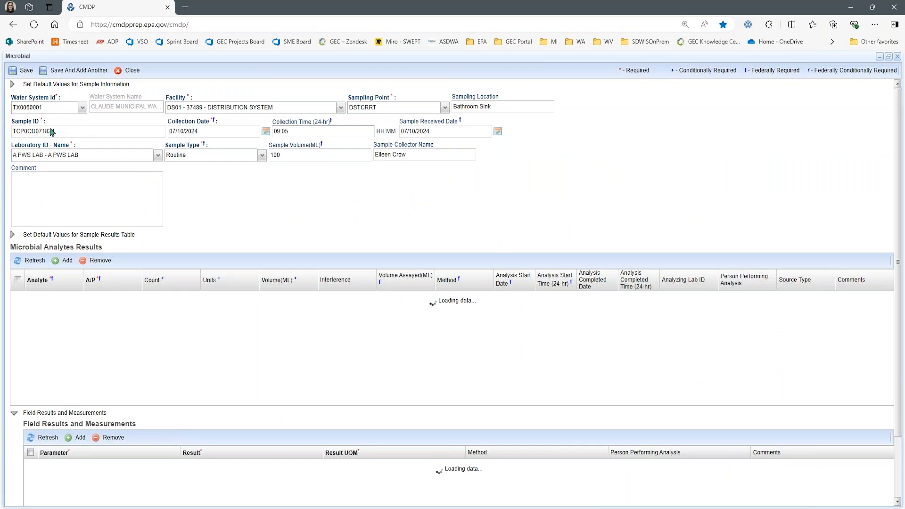
pyautogui.moveTo(370, 508)
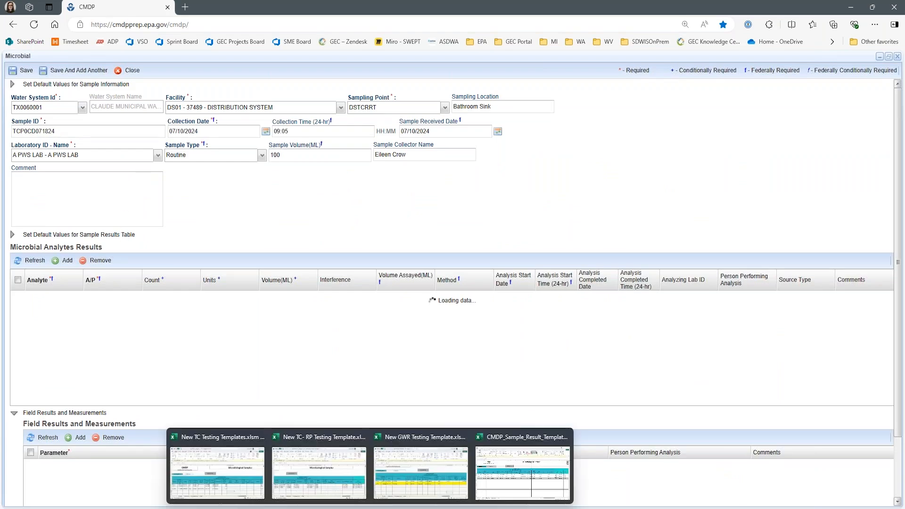
pyautogui.click(522, 472)
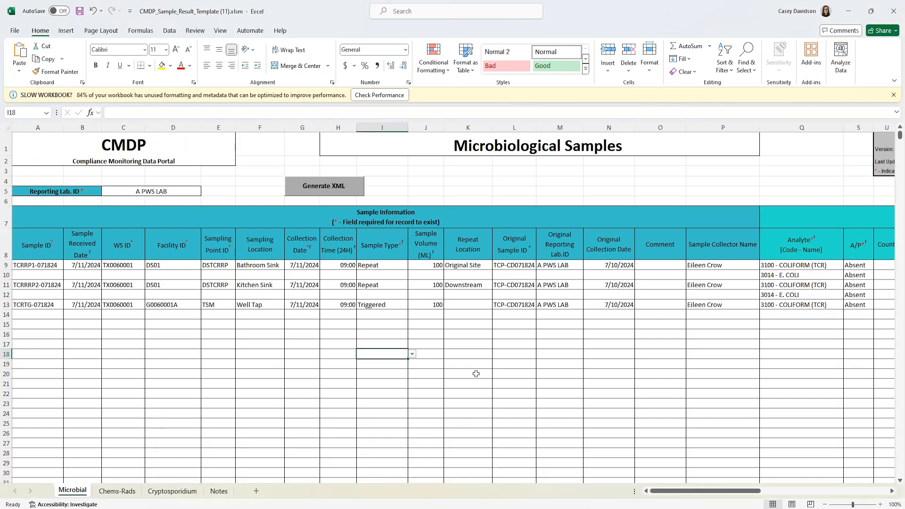
pyautogui.moveTo(268, 508)
pyautogui.click(264, 474)
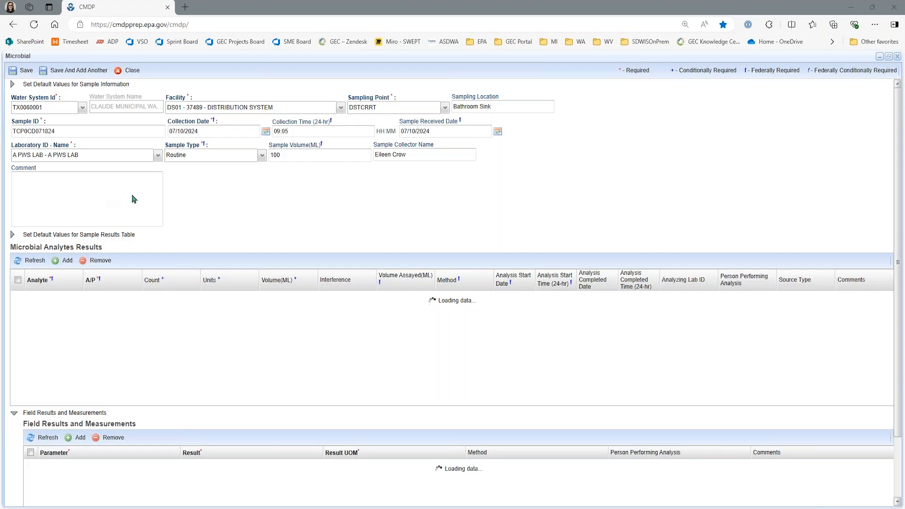
pyautogui.click(69, 131)
pyautogui.hotkey('ctrl', 'c')
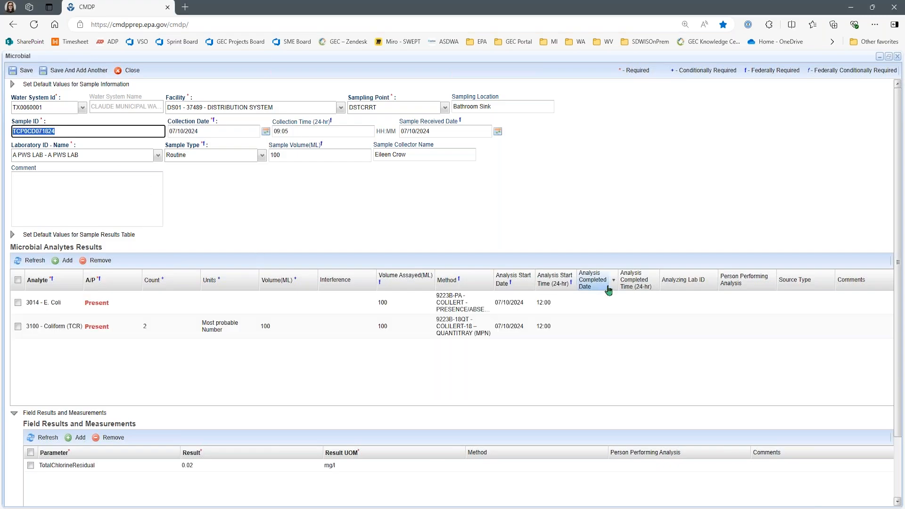
pyautogui.click(371, 508)
pyautogui.click(535, 462)
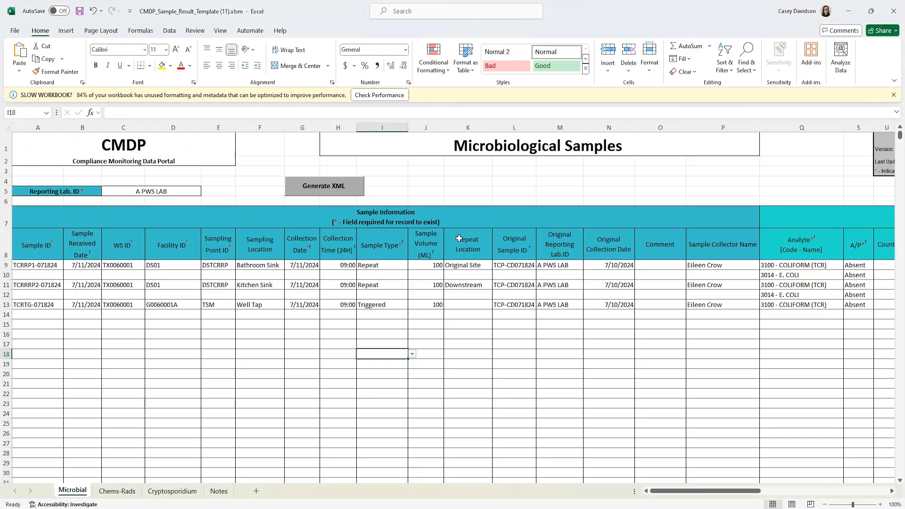
# - Correct the Original Sample IDs in L9, L11 and L13 to TCP0CD071824
pyautogui.doubleClick(513, 265)
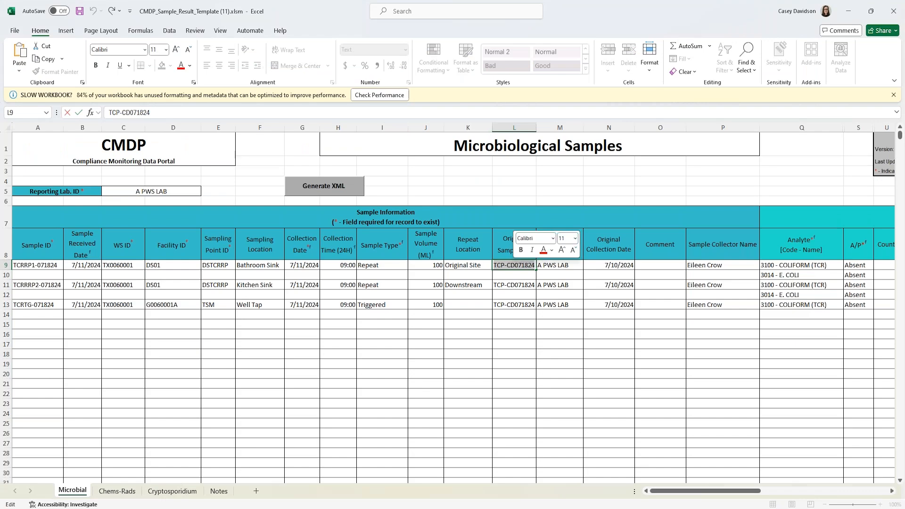
pyautogui.press('BackSpace')
pyautogui.write('0')
pyautogui.doubleClick(523, 285)
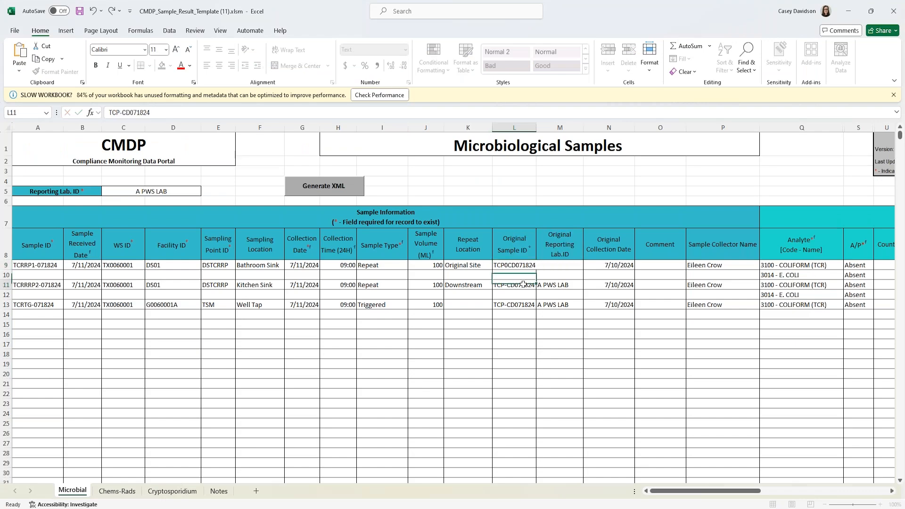
pyautogui.hotkey('shift', 'Home')
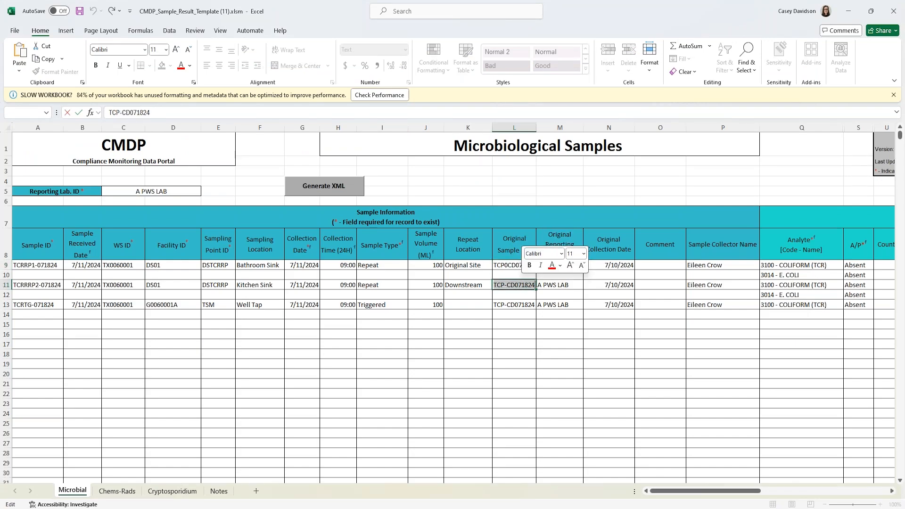
pyautogui.press('BackSpace')
pyautogui.hotkey('ctrl', 'v')
pyautogui.click(513, 305)
pyautogui.doubleClick(513, 304)
pyautogui.press('BackSpace')
pyautogui.press('BackSpace')
pyautogui.hotkey('ctrl', 'v')
pyautogui.click(518, 344)
# - Copy the 7/11/2024 date from AD12 into AD13
pyautogui.moveTo(709, 492); pyautogui.dragTo(775, 491)
pyautogui.click(715, 295)
pyautogui.hotkey('ctrl', 'c')
pyautogui.click(712, 305)
pyautogui.hotkey('ctrl', 'v')
pyautogui.moveTo(750, 492); pyautogui.dragTo(685, 492)
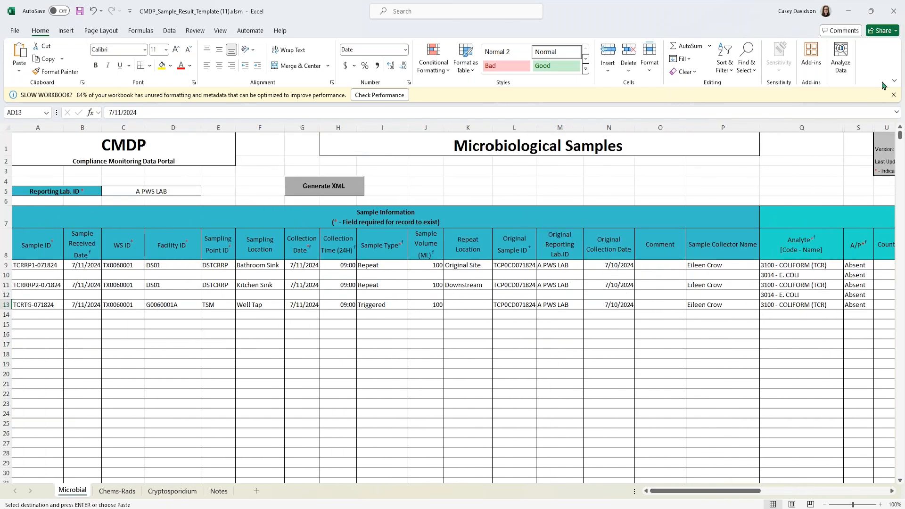
# - Regenerate the XML, overwriting TC-RP-07182024.xml on the Desktop
pyautogui.click(894, 95)
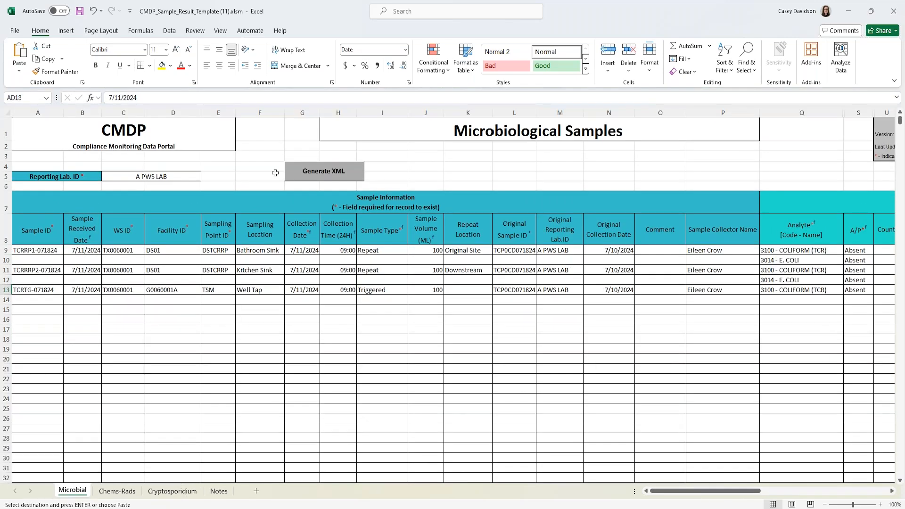
pyautogui.click(325, 175)
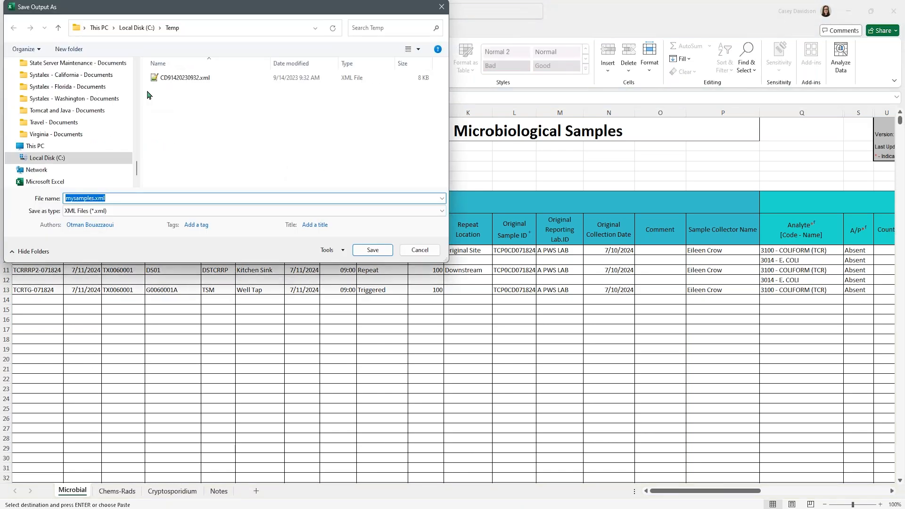
pyautogui.scroll(10, 76, 123)
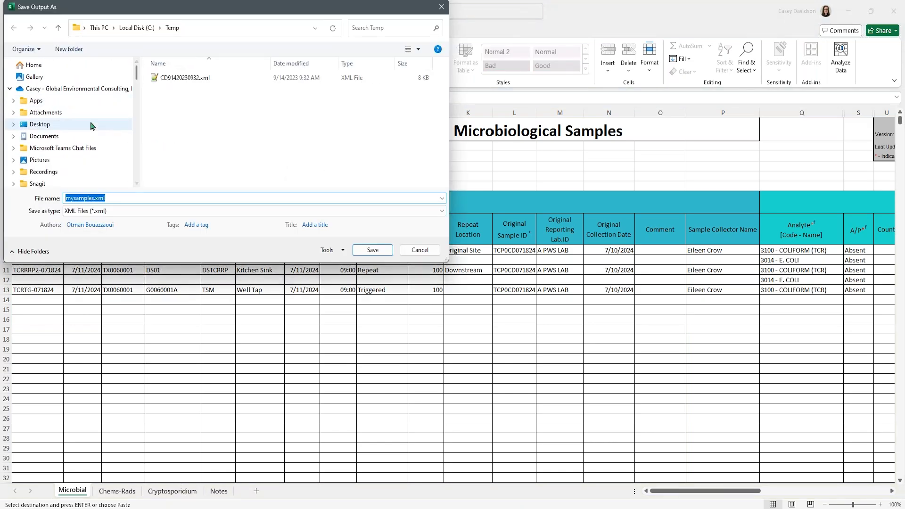
pyautogui.click(91, 125)
pyautogui.click(185, 77)
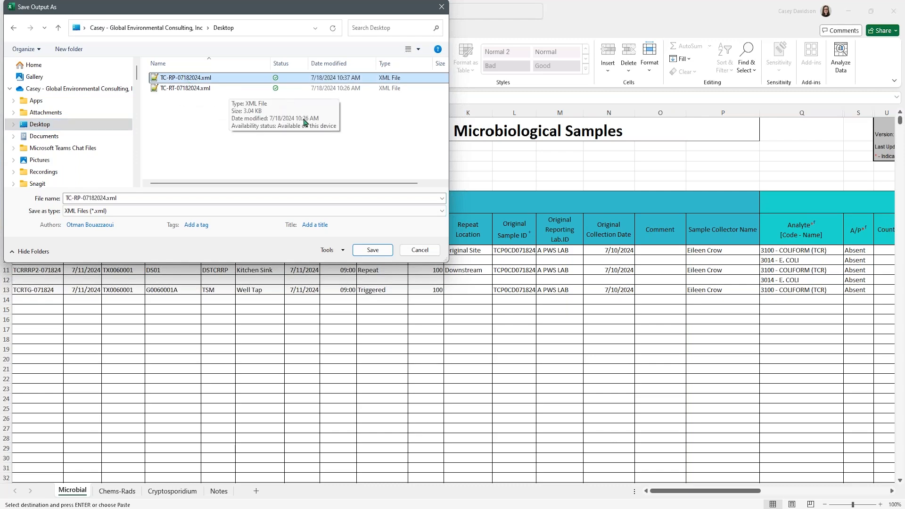
pyautogui.click(369, 251)
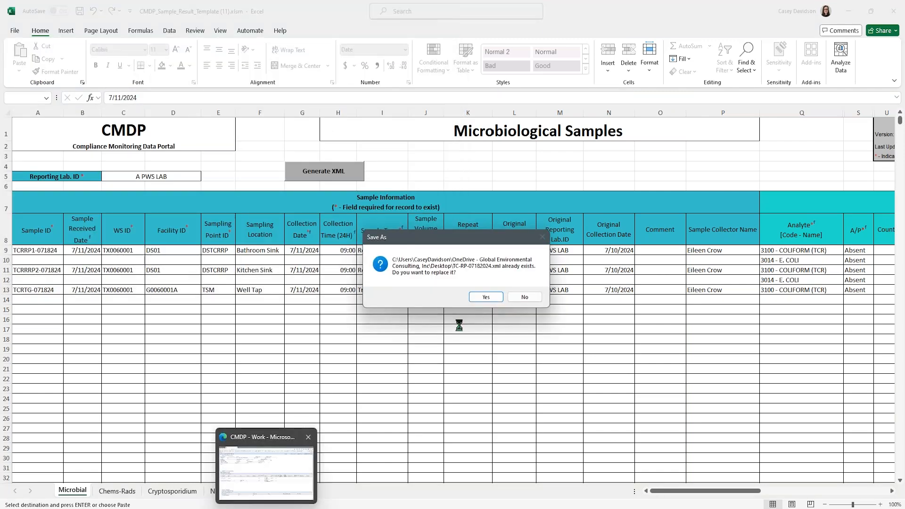
pyautogui.click(484, 299)
pyautogui.click(305, 501)
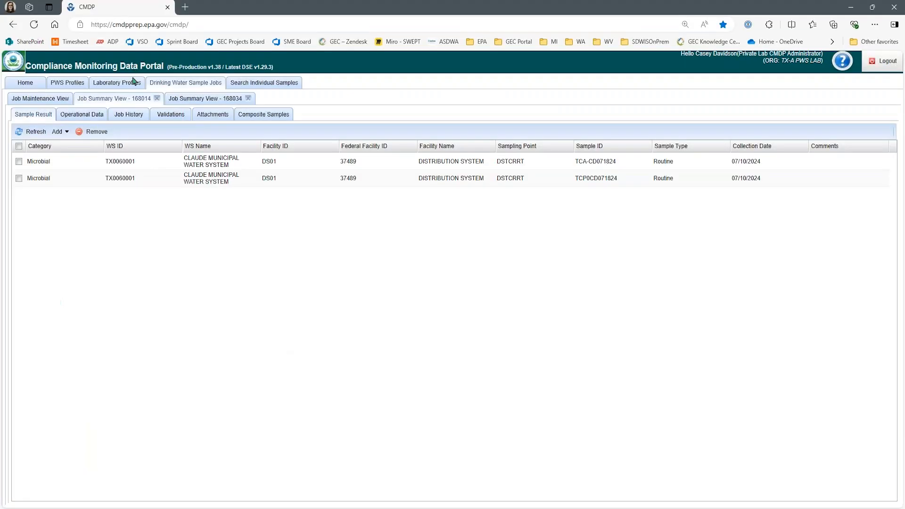
# - Close the open job summaries and delete the failed job 168034
pyautogui.click(66, 99)
pyautogui.click(158, 98)
pyautogui.click(157, 98)
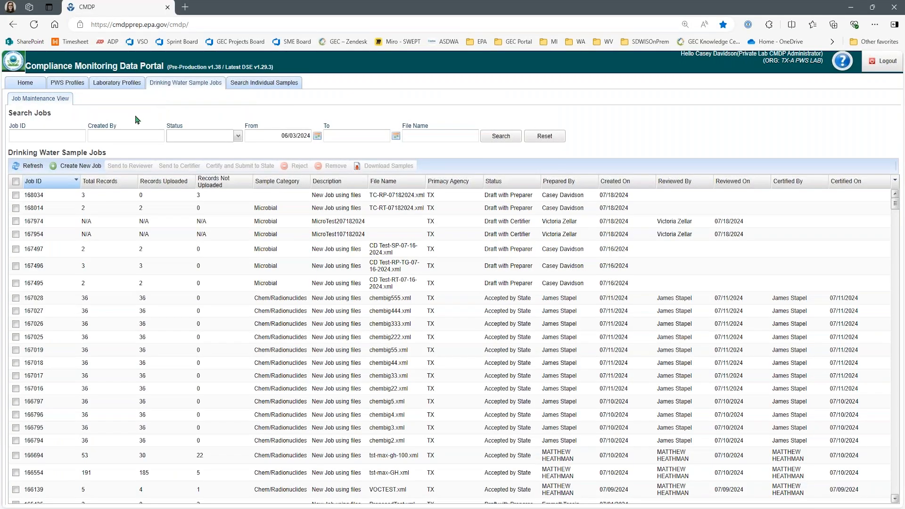
pyautogui.click(36, 195)
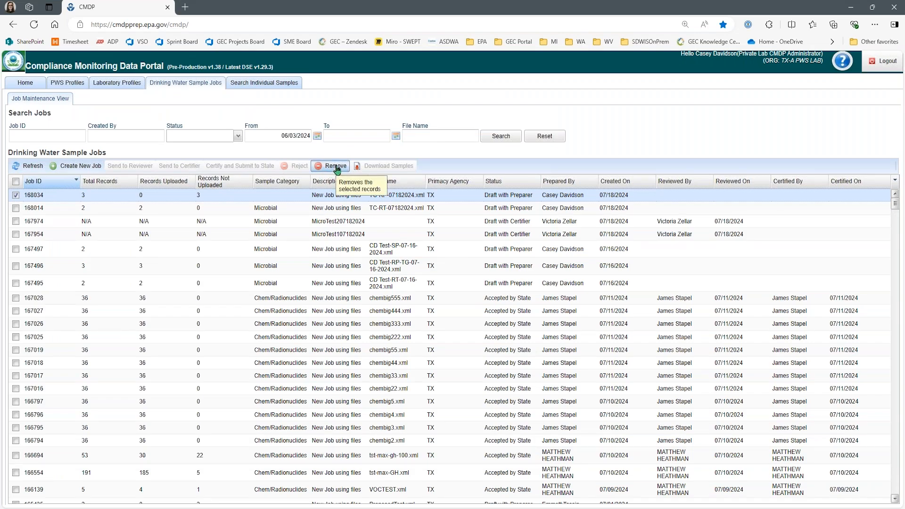
pyautogui.click(336, 167)
pyautogui.click(428, 300)
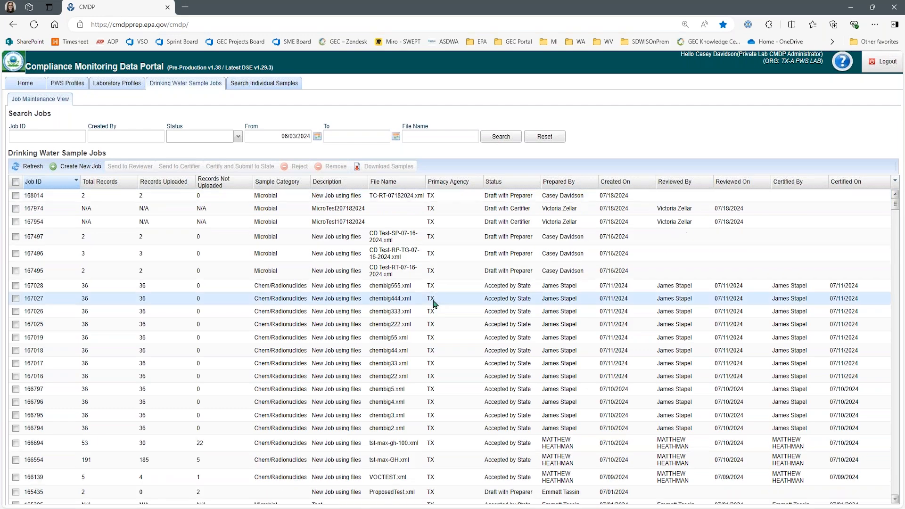
# - Upload the corrected TC-RP-07182024.xml as a new job and refresh the list to show 168054
pyautogui.click(78, 167)
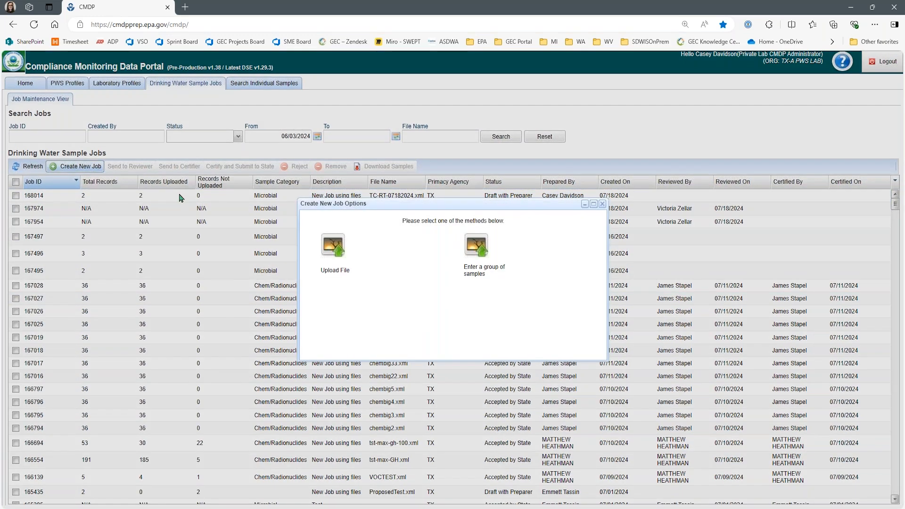
pyautogui.click(331, 256)
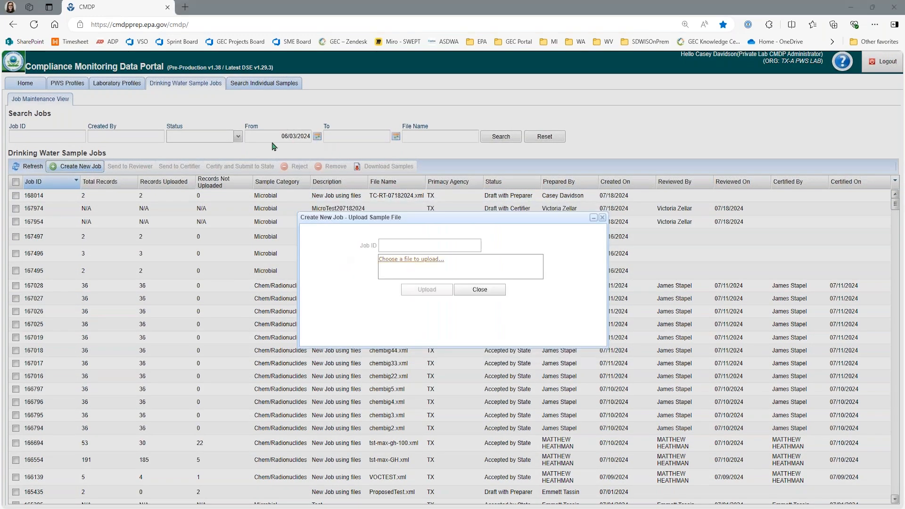
pyautogui.click(177, 79)
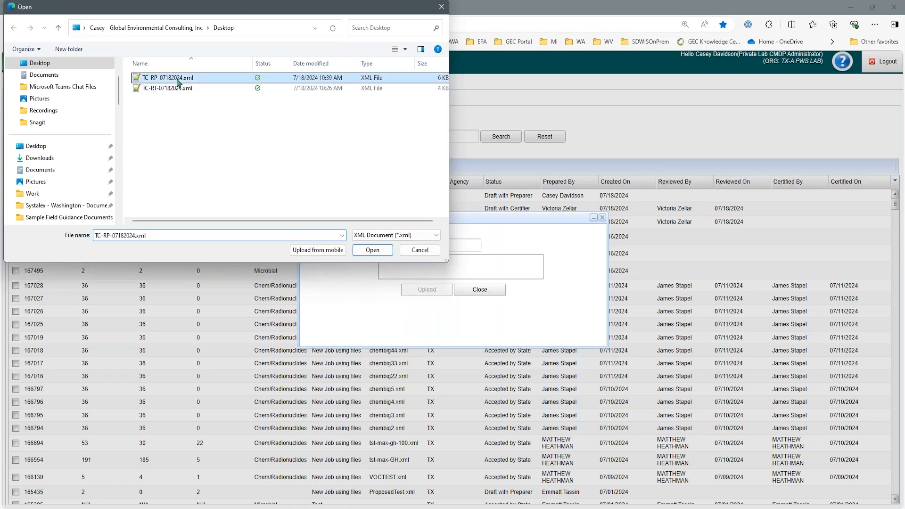
pyautogui.doubleClick(177, 81)
pyautogui.click(427, 289)
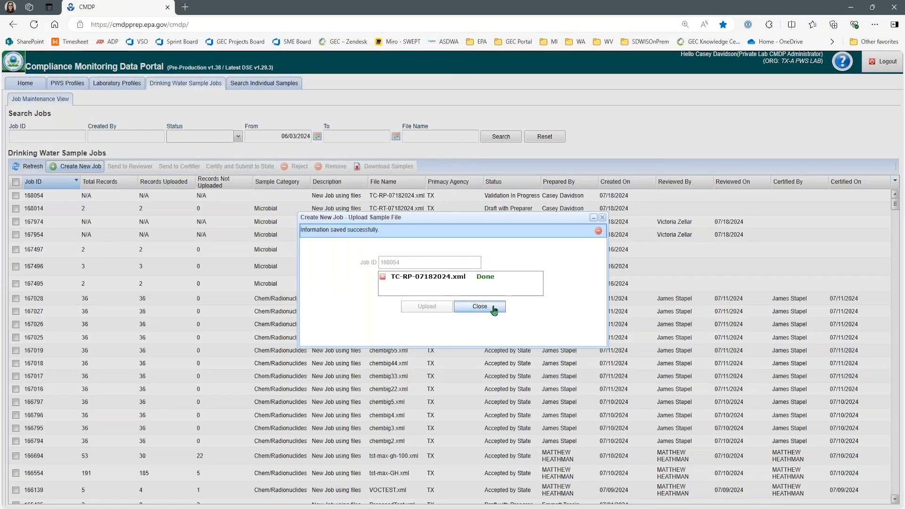
pyautogui.click(494, 307)
pyautogui.click(32, 167)
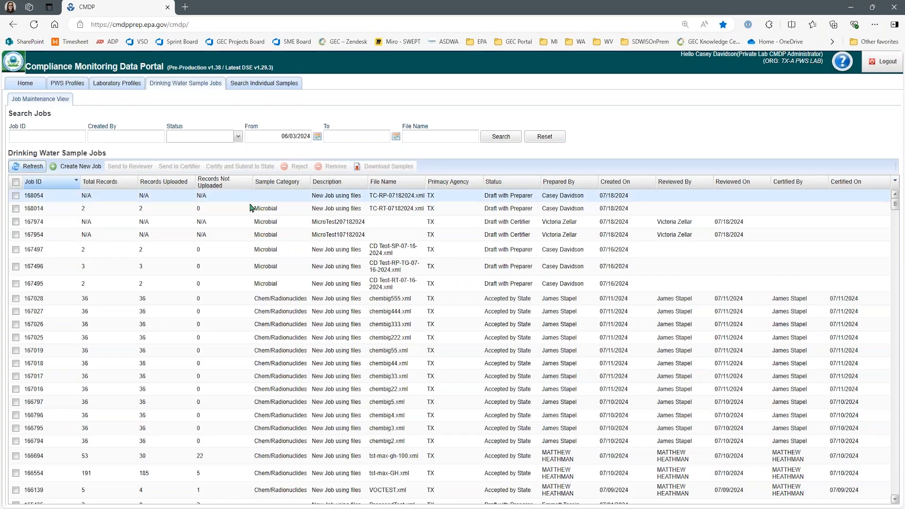
# - Refresh the jobs list and confirm job 168054's validation results show no errors
pyautogui.click(22, 166)
pyautogui.doubleClick(178, 198)
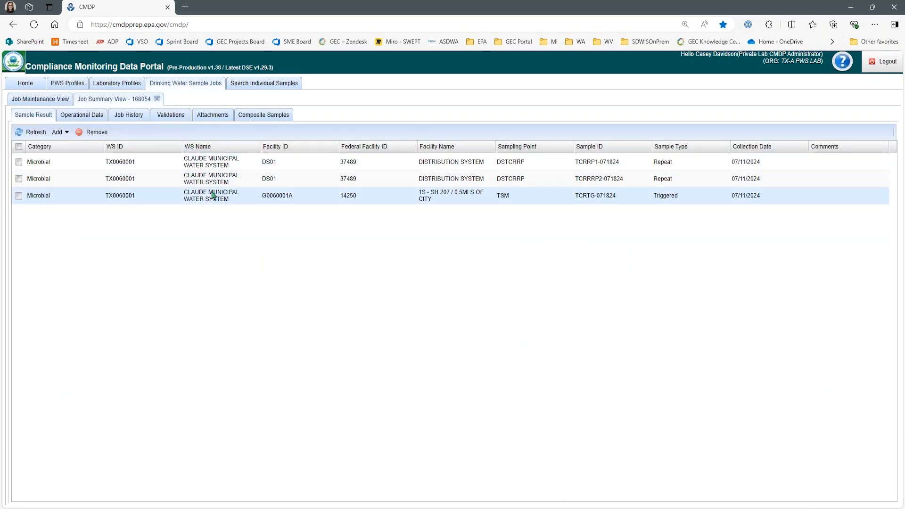
pyautogui.click(175, 115)
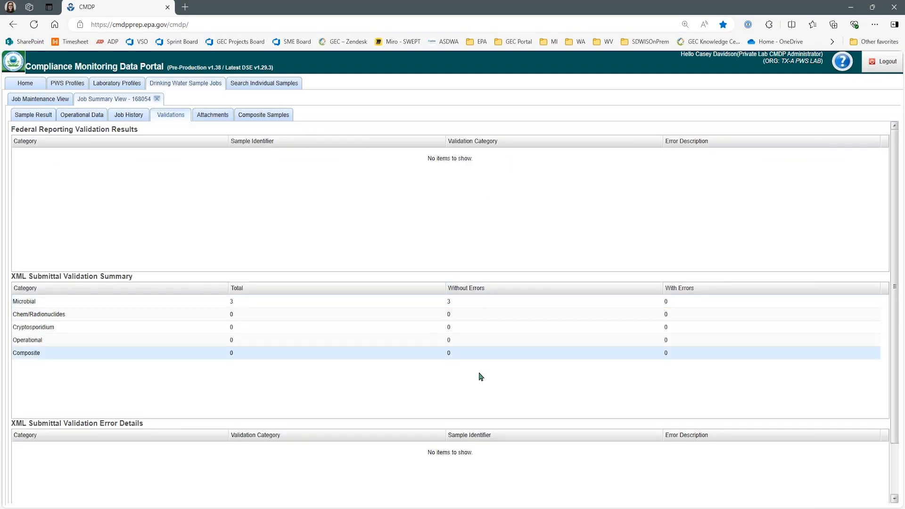
pyautogui.click(39, 98)
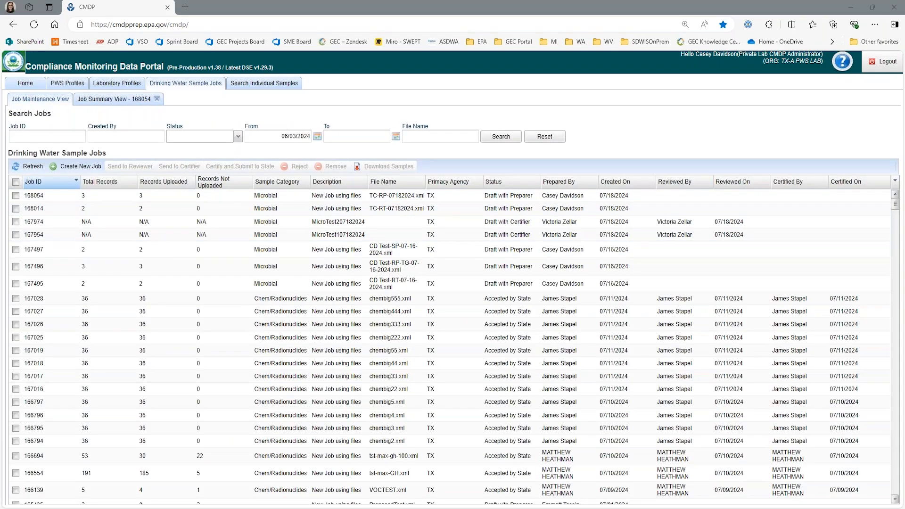
# - Reopen job 168054, check Attachments without adding a file, and close its summary
pyautogui.doubleClick(408, 196)
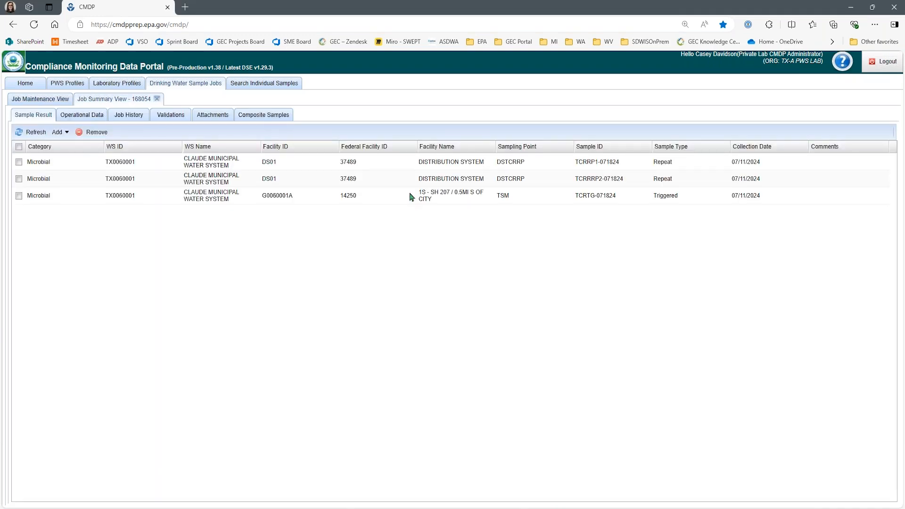
pyautogui.click(212, 116)
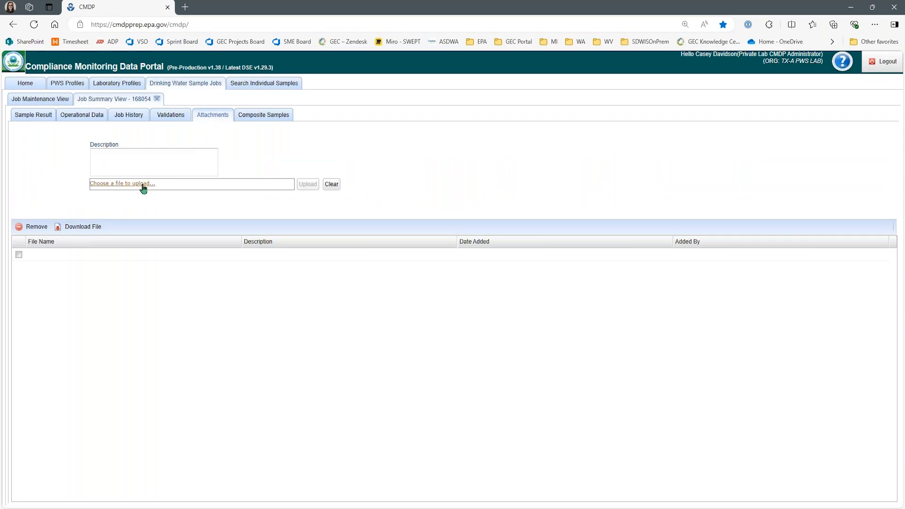
pyautogui.click(287, 187)
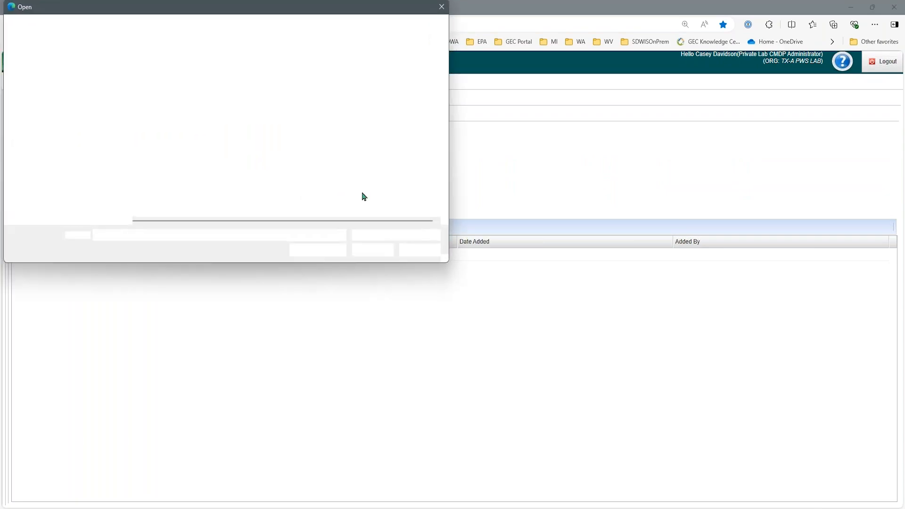
pyautogui.click(420, 249)
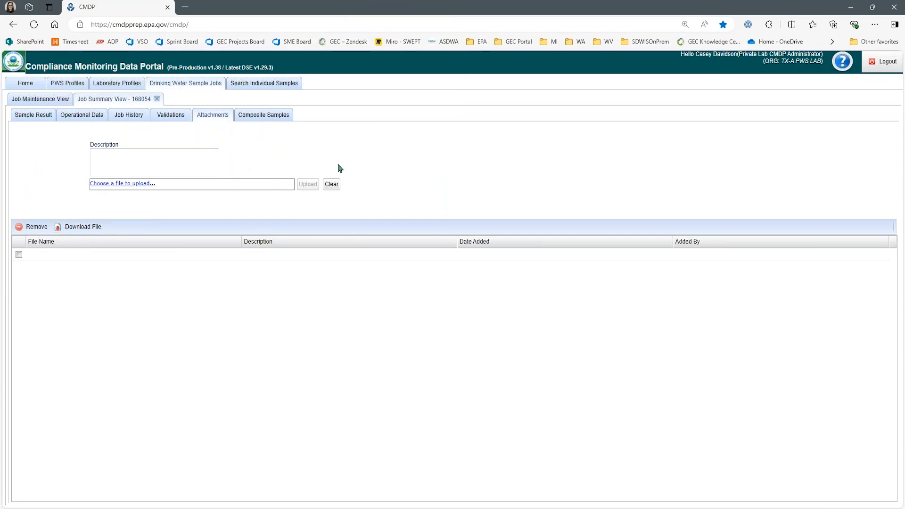
pyautogui.click(157, 99)
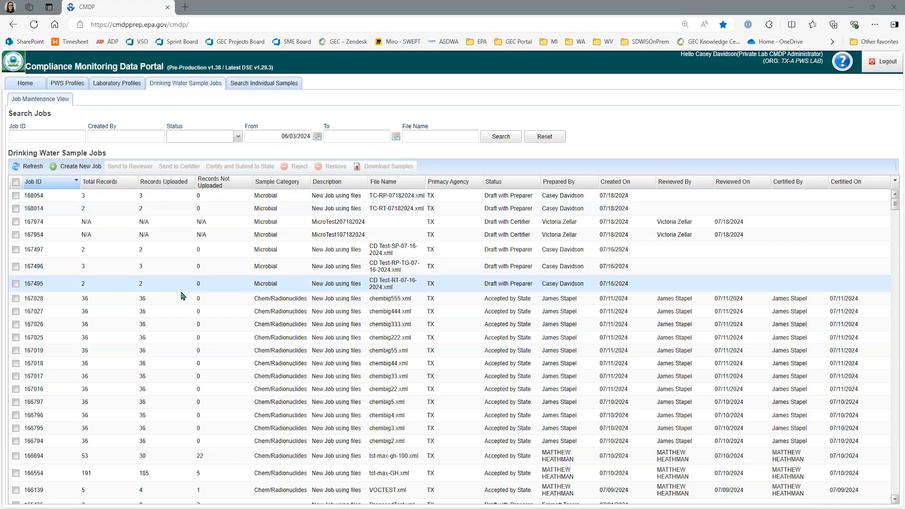
# - Scroll down the jobs grid and open job 164017's Job Summary
pyautogui.scroll(-1, 181, 298)
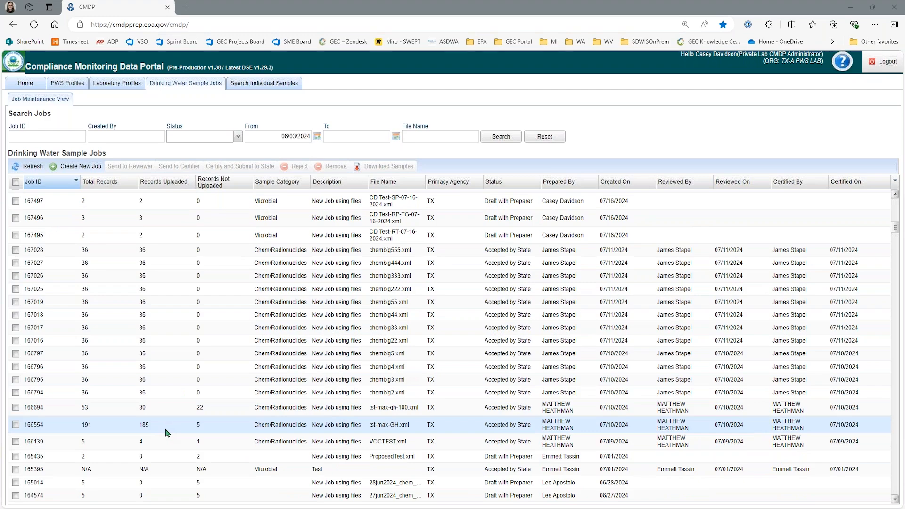
pyautogui.scroll(-1, 167, 433)
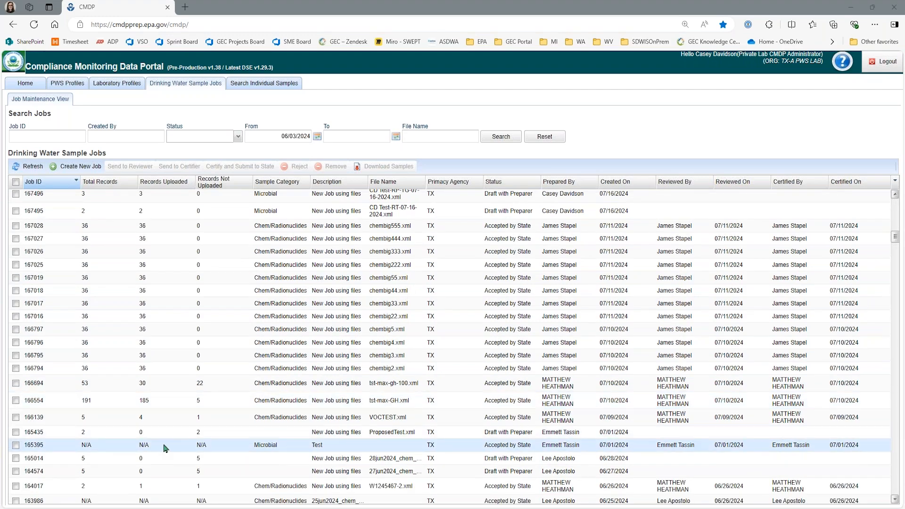
pyautogui.scroll(-1, 165, 452)
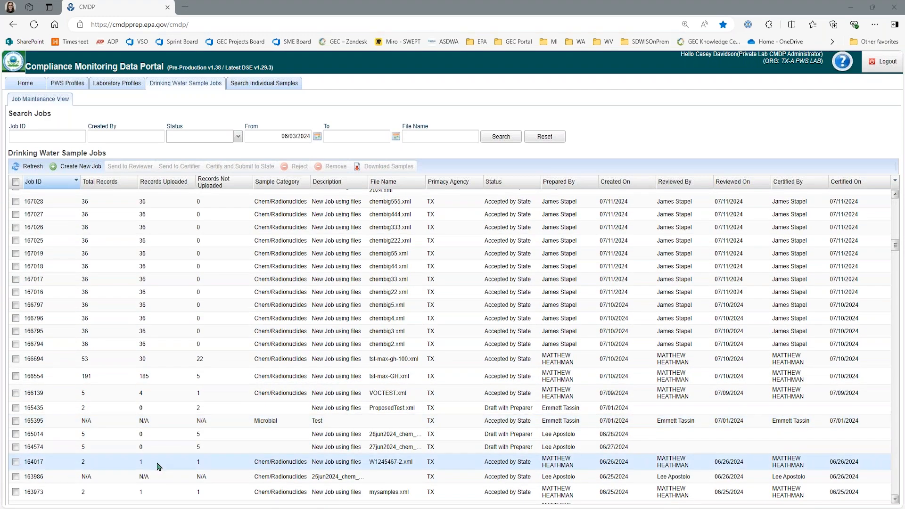
pyautogui.doubleClick(159, 466)
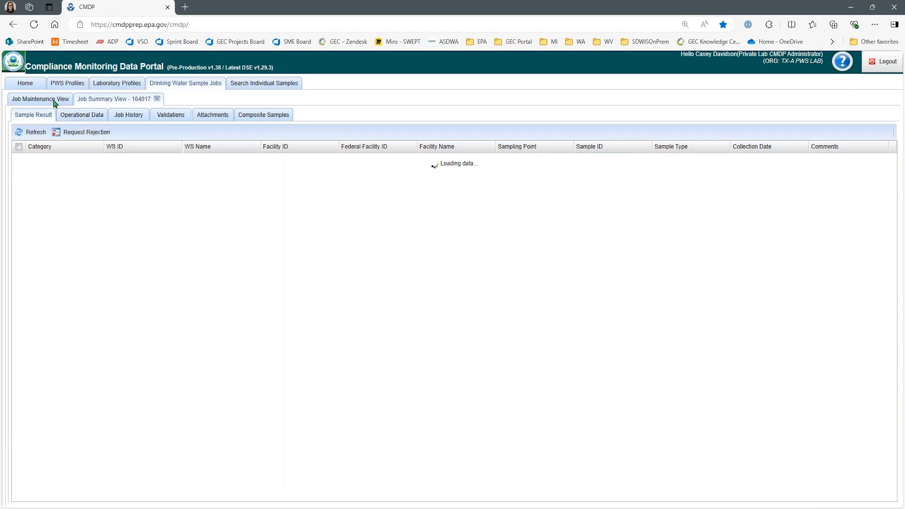
# - Review job 164017's Microbial validation error details, then return to the jobs list
pyautogui.click(183, 117)
pyautogui.click(239, 304)
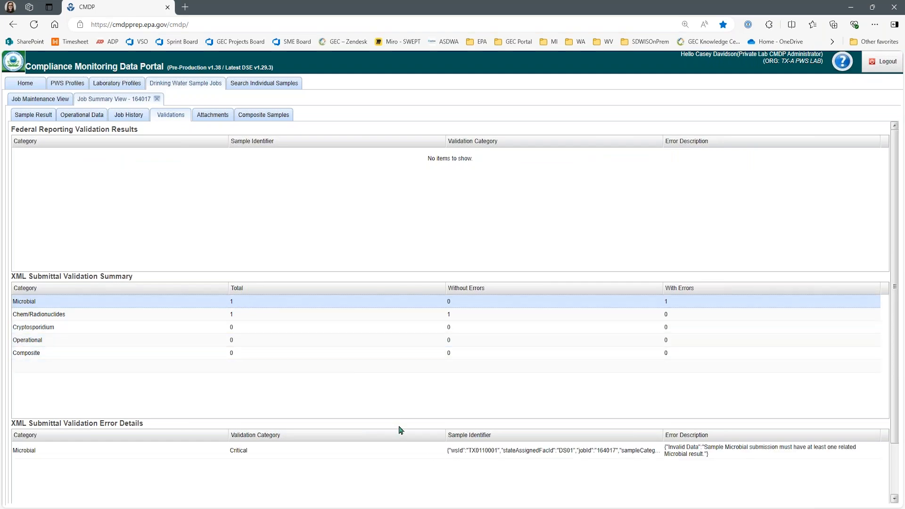
pyautogui.moveTo(447, 441); pyautogui.dragTo(367, 441)
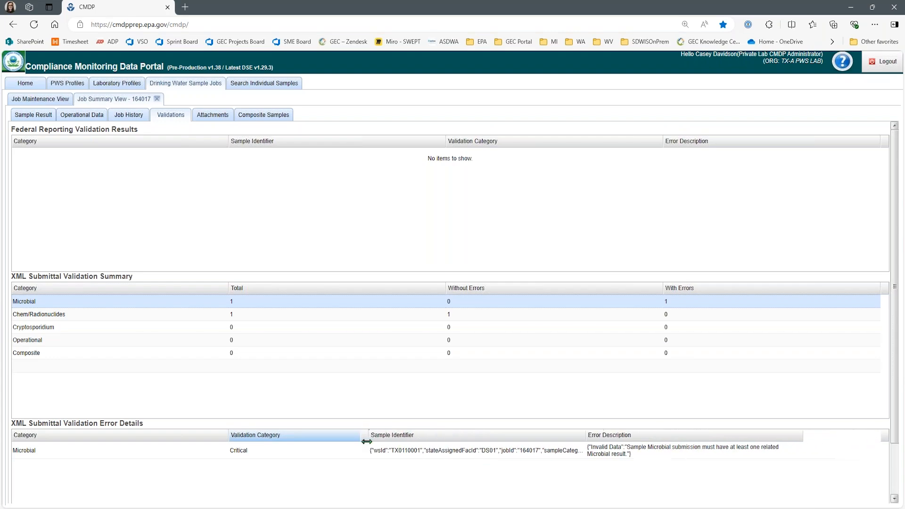
pyautogui.moveTo(588, 437); pyautogui.dragTo(689, 437)
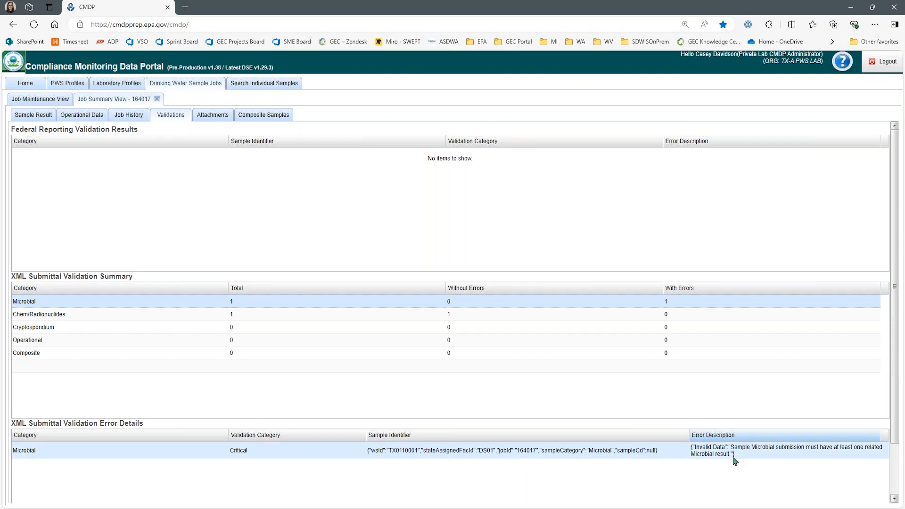
pyautogui.click(50, 102)
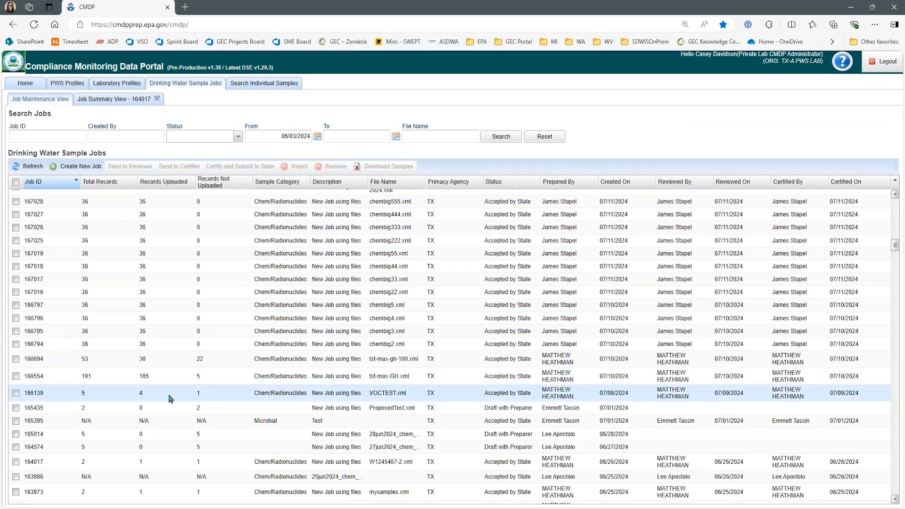
# - Open job 166554's Validations and show the errors in 5 of its 191 Chem/Radionuclides records
pyautogui.doubleClick(215, 396)
pyautogui.click(54, 97)
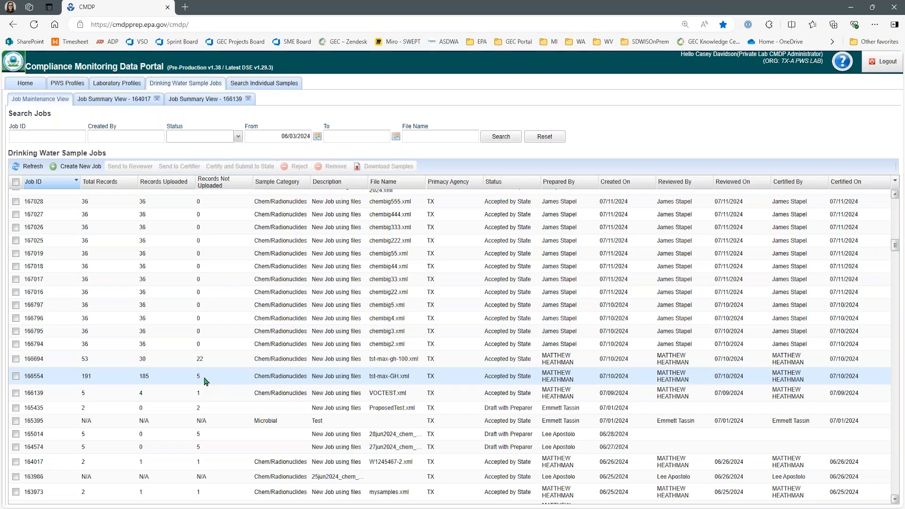
pyautogui.doubleClick(206, 382)
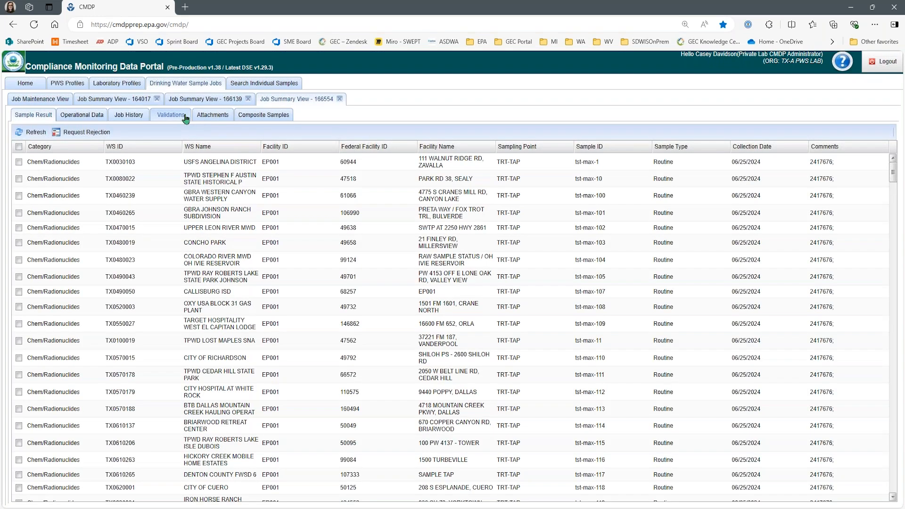
pyautogui.click(185, 118)
pyautogui.click(466, 314)
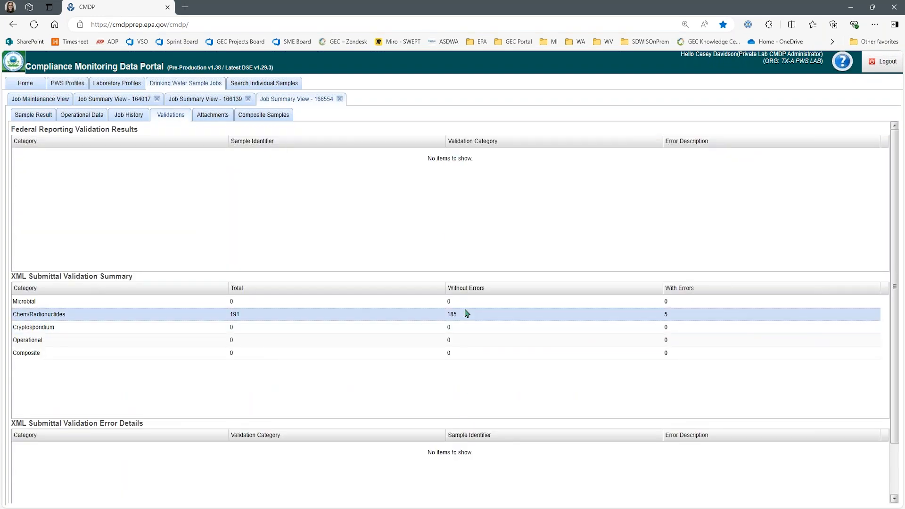
pyautogui.scroll(-1, 539, 454)
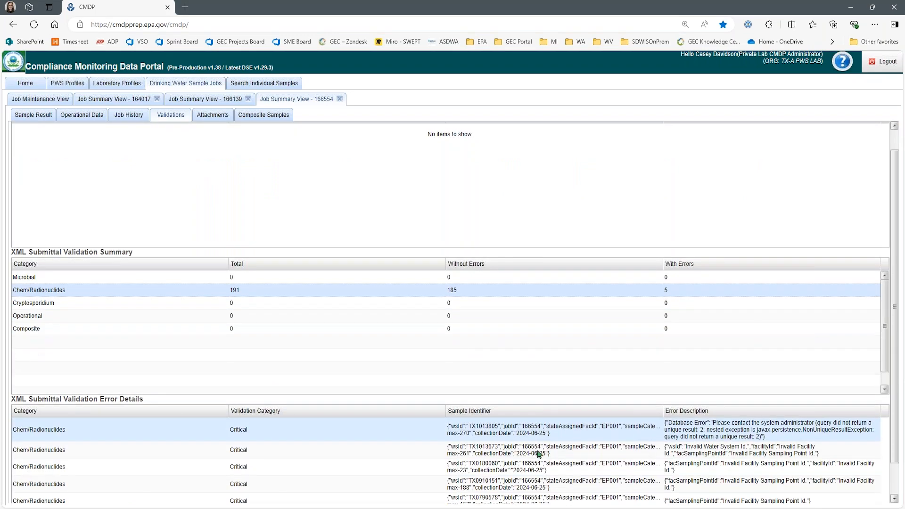
pyautogui.scroll(-2, 538, 454)
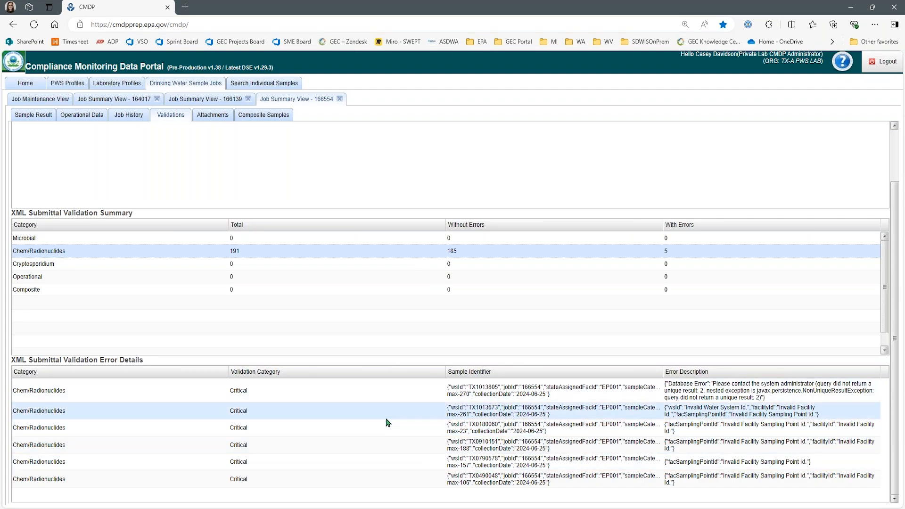
pyautogui.scroll(3, 388, 422)
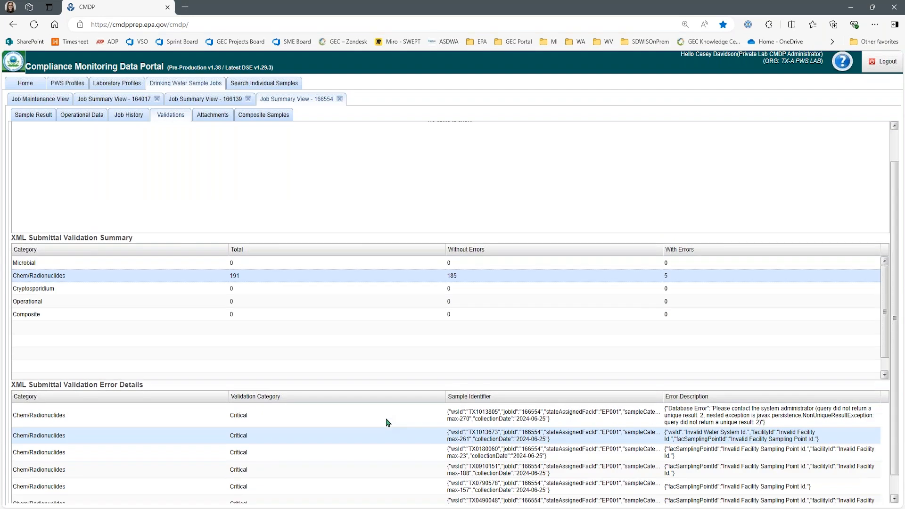
pyautogui.scroll(-1, 354, 373)
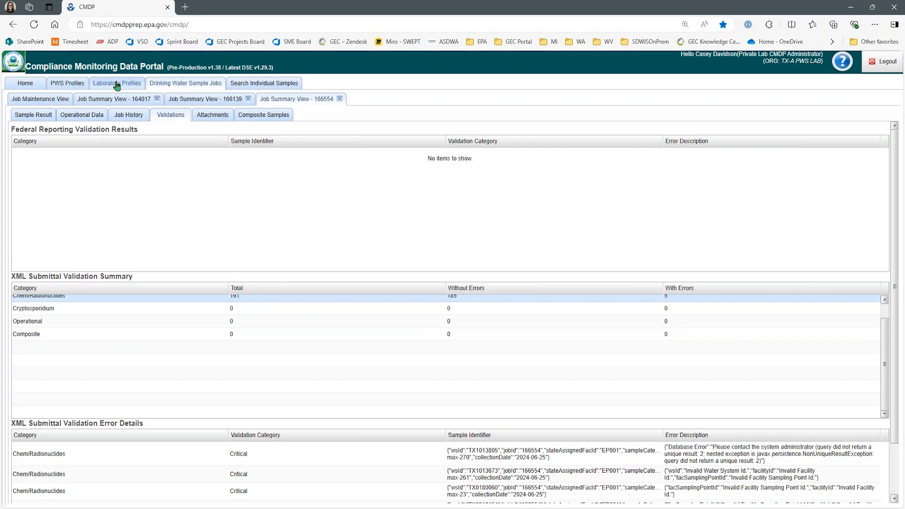
pyautogui.scroll(-3, 507, 440)
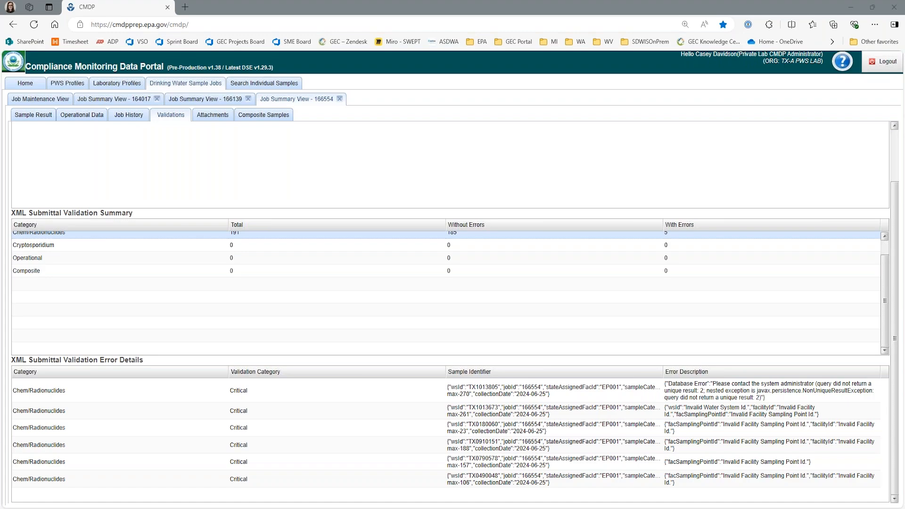
pyautogui.moveTo(370, 508)
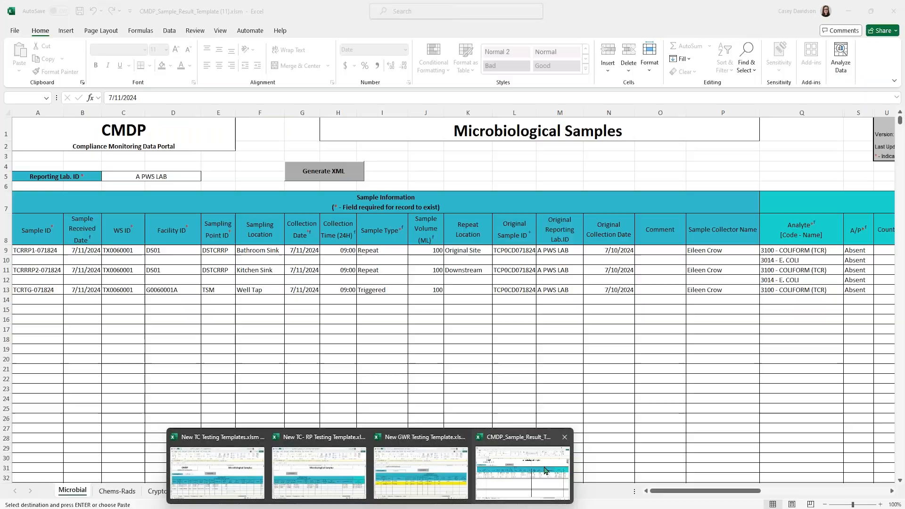
pyautogui.click(504, 481)
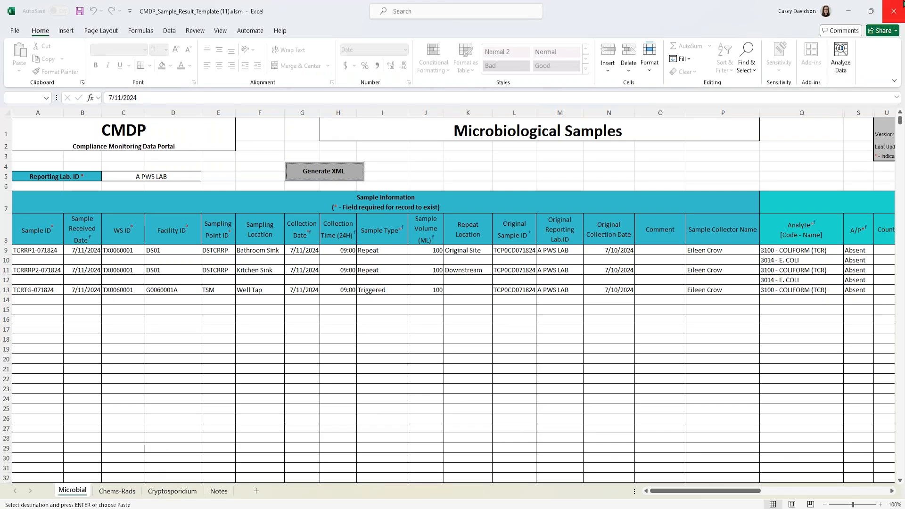
pyautogui.moveTo(266, 508)
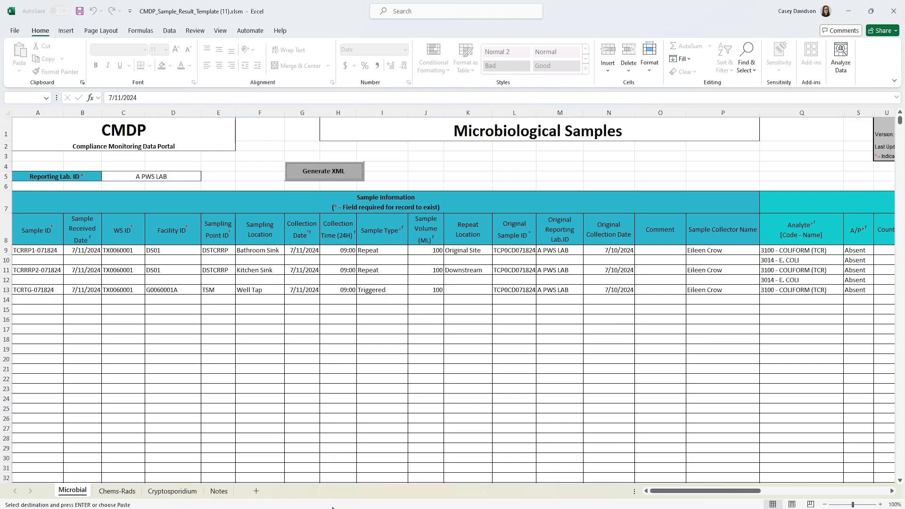
pyautogui.click(428, 410)
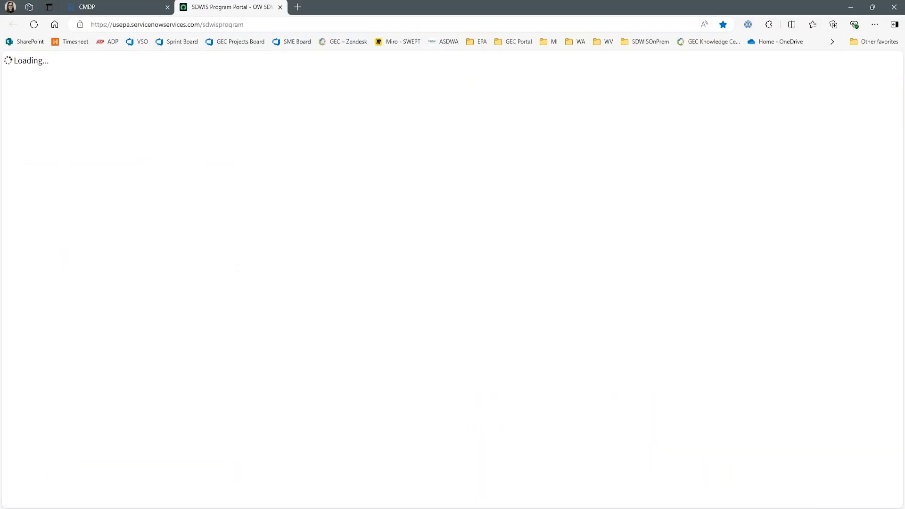
# - Open the Compliance Monitoring Data Portal (CMDP) support homepage from the SDWIS Program Portal
pyautogui.scroll(-2, 499, 289)
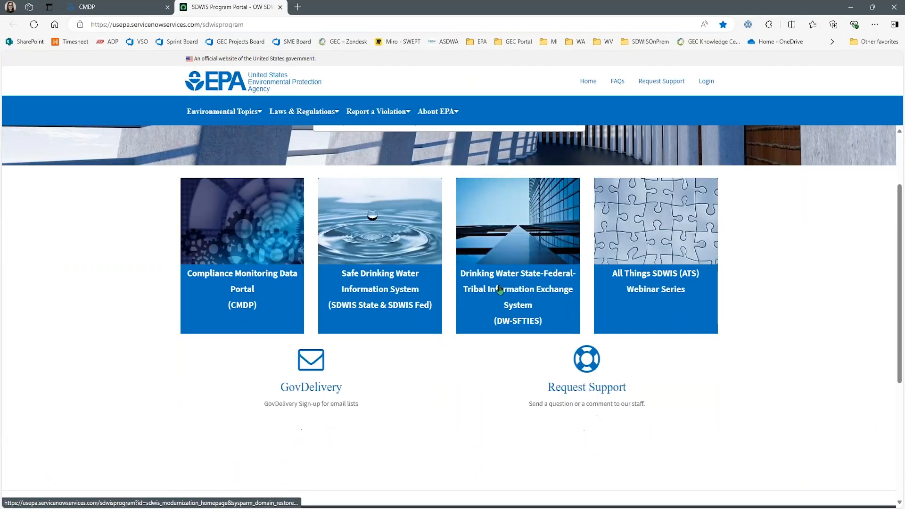
pyautogui.scroll(1, 551, 303)
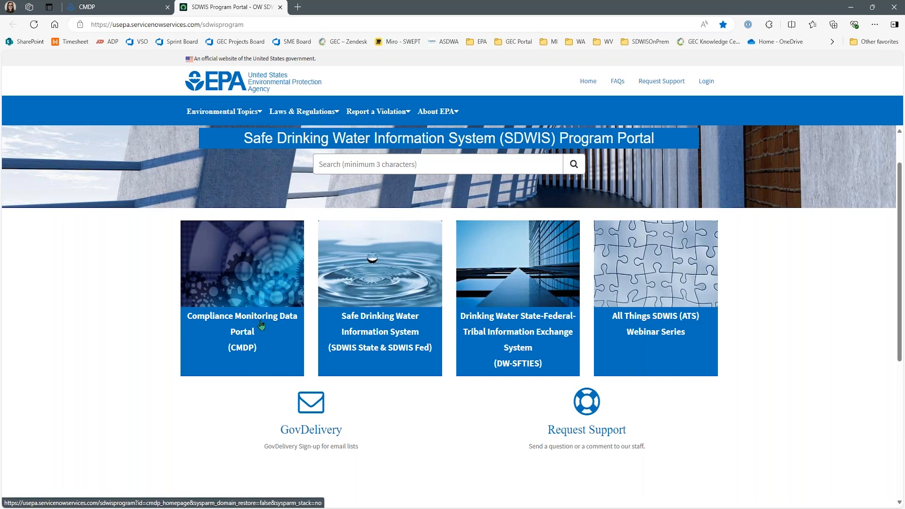
pyautogui.click(277, 338)
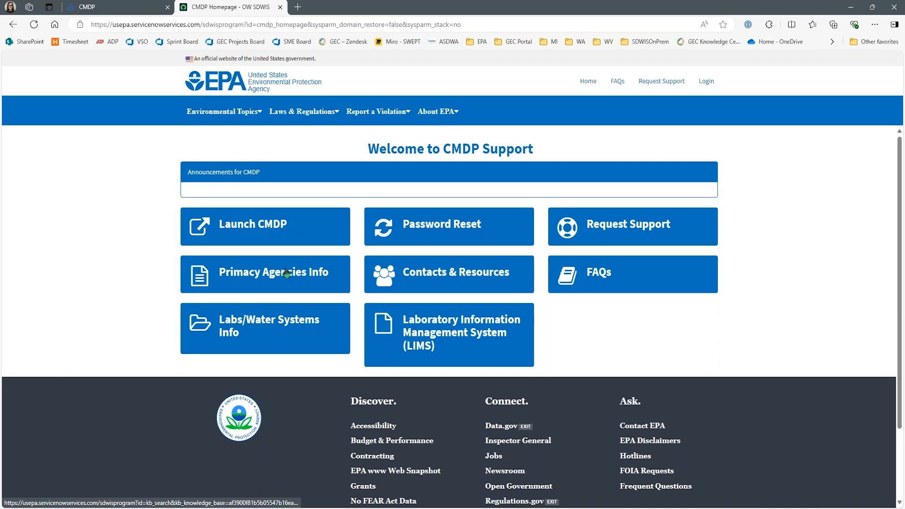
# - Try Launch CMDP, return to the CMDP Support homepage, and list the FAQs knowledge articles
pyautogui.click(259, 232)
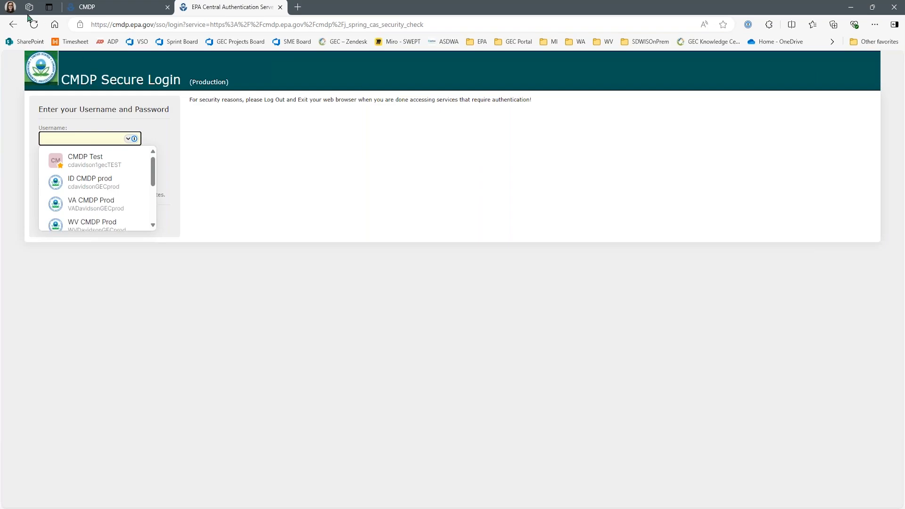
pyautogui.click(87, 3)
pyautogui.click(214, 2)
pyautogui.click(12, 26)
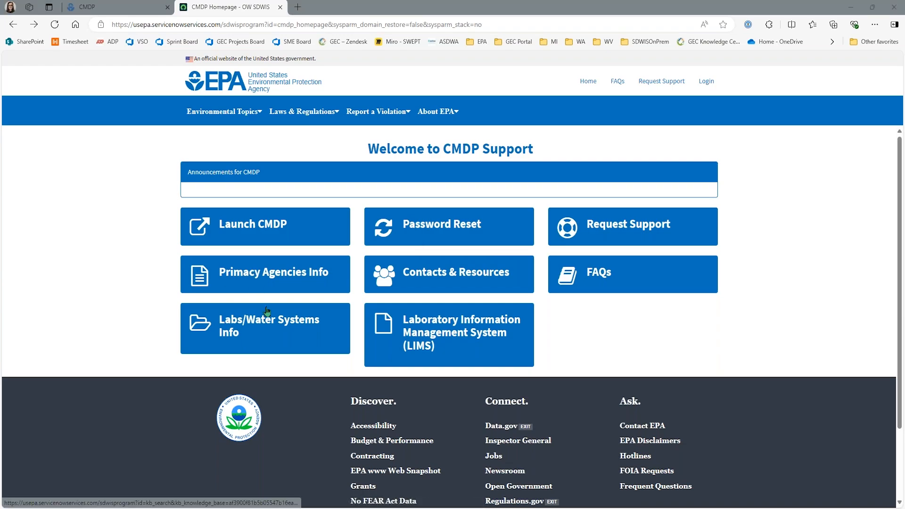
pyautogui.click(609, 278)
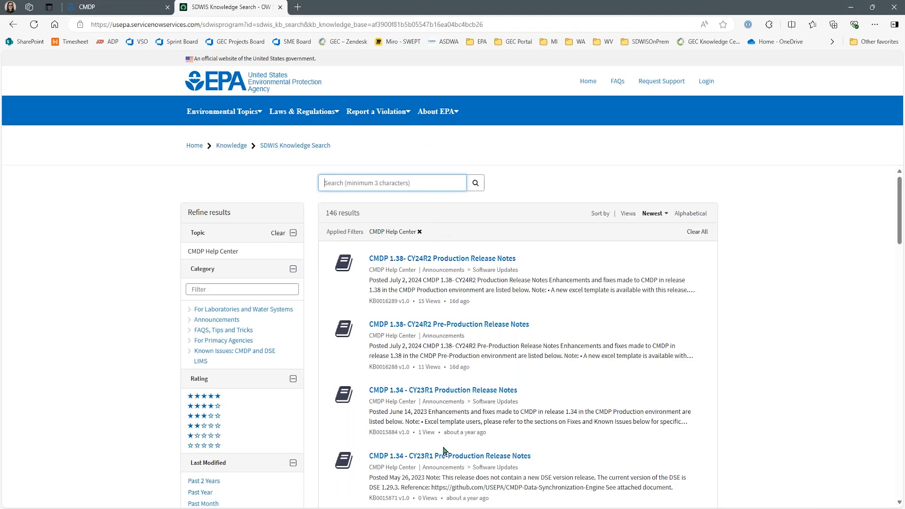
# - Browse the FAQ articles, then list the Labs/Water Systems Info knowledge articles
pyautogui.scroll(-3, 424, 443)
pyautogui.scroll(3, 445, 453)
pyautogui.scroll(-4, 505, 401)
pyautogui.scroll(4, 499, 417)
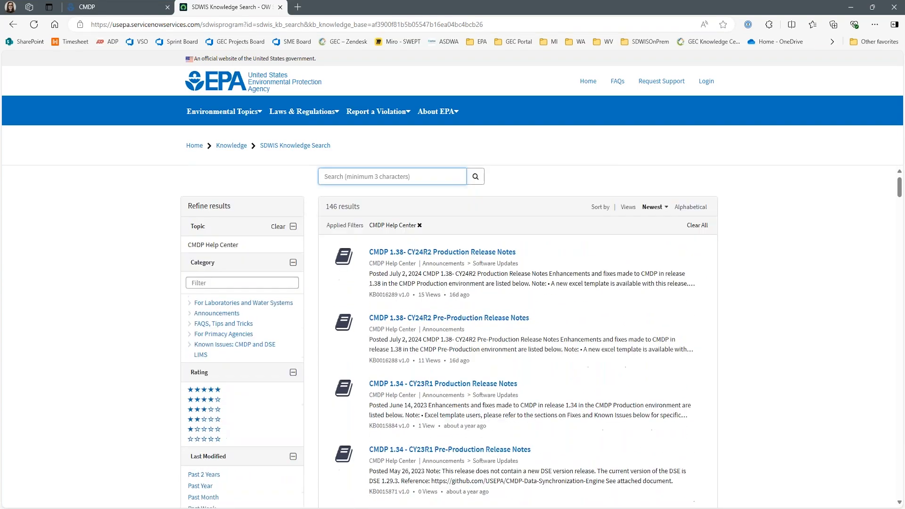
pyautogui.click(145, 7)
pyautogui.click(223, 6)
pyautogui.click(13, 24)
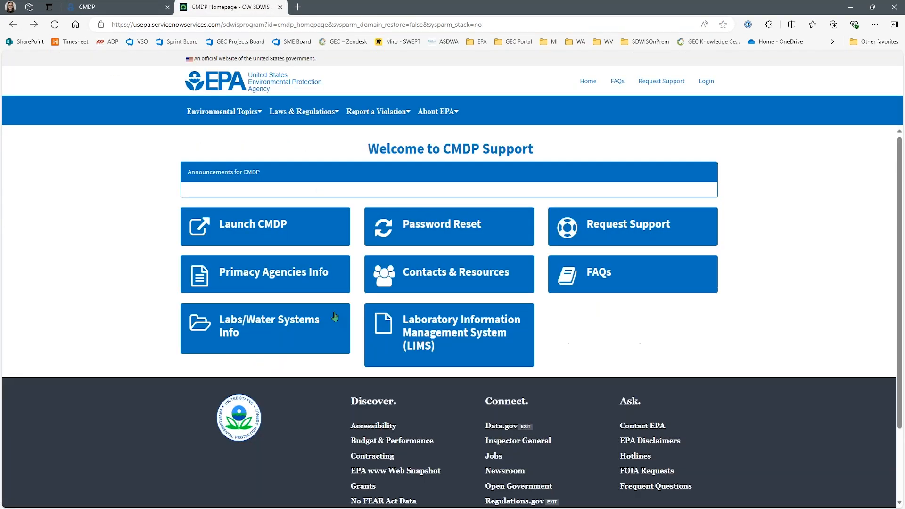
pyautogui.click(269, 333)
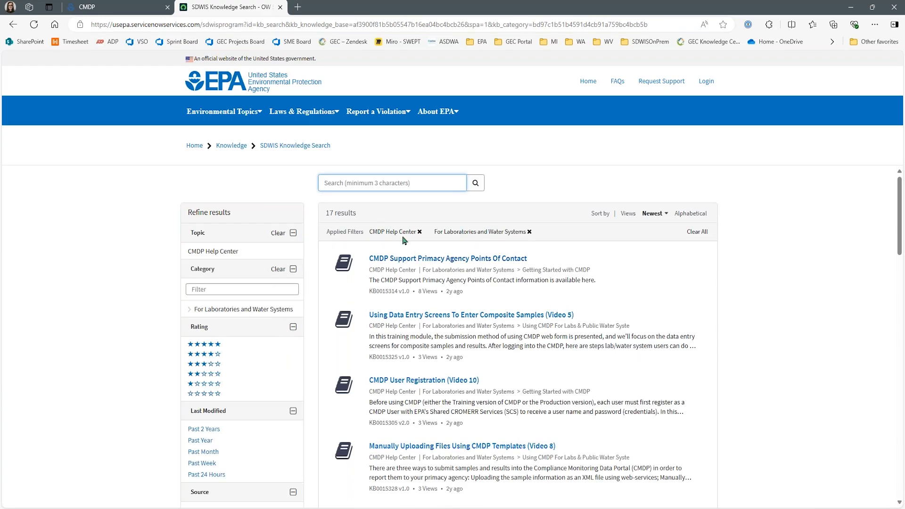
# - Read the Primacy Agency Points Of Contact article, then list the LIMS knowledge articles
pyautogui.scroll(-2, 555, 283)
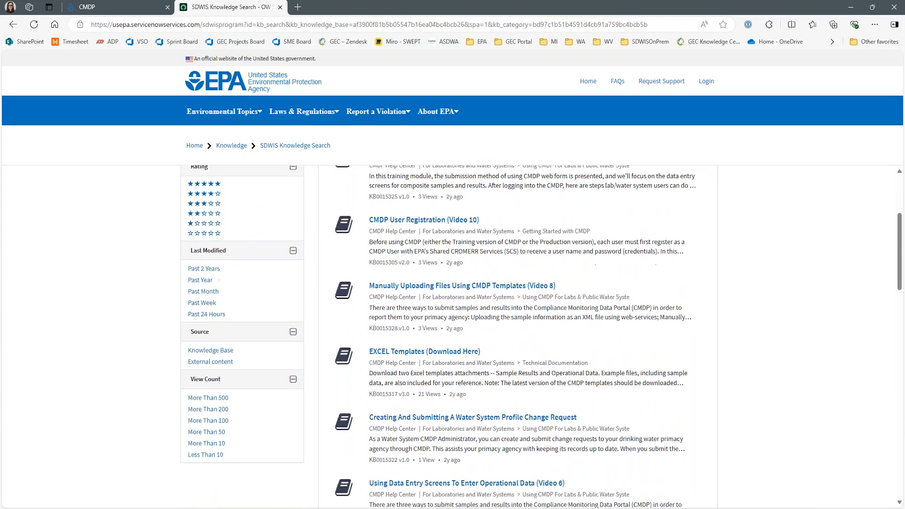
pyautogui.scroll(3, 330, 212)
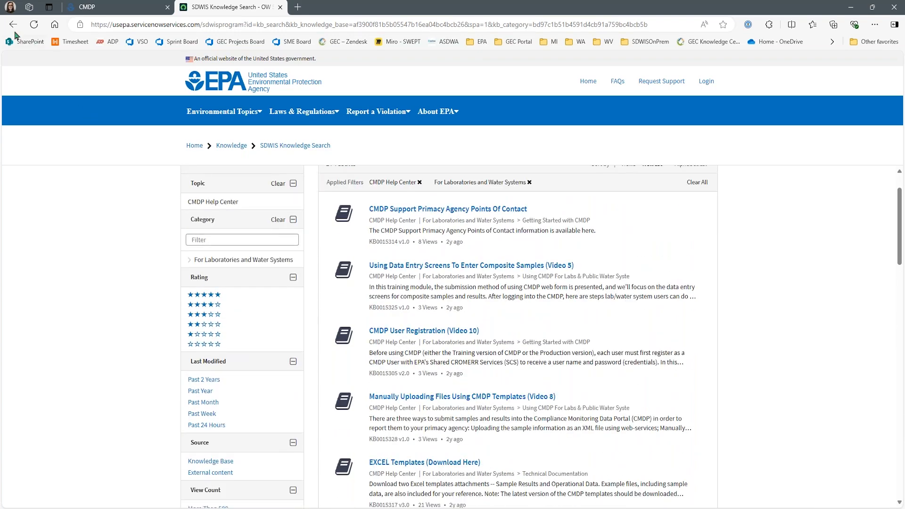
pyautogui.click(427, 210)
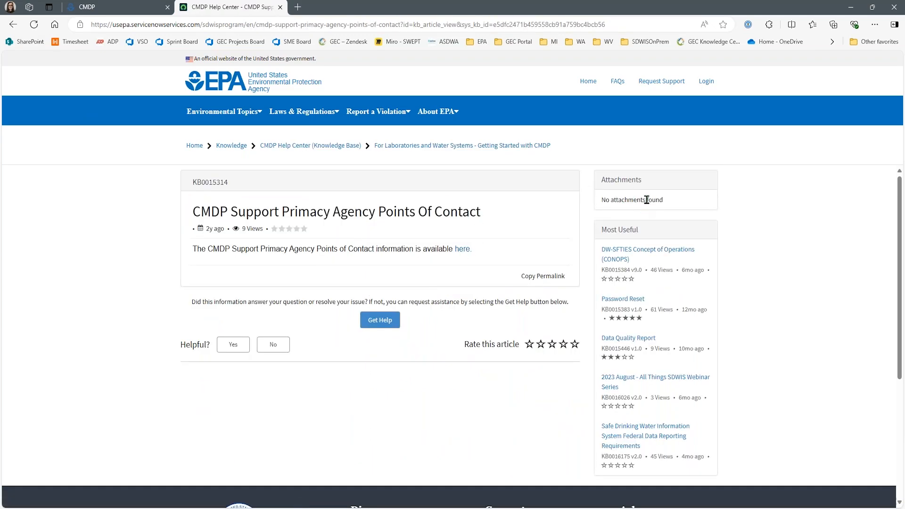
pyautogui.click(13, 24)
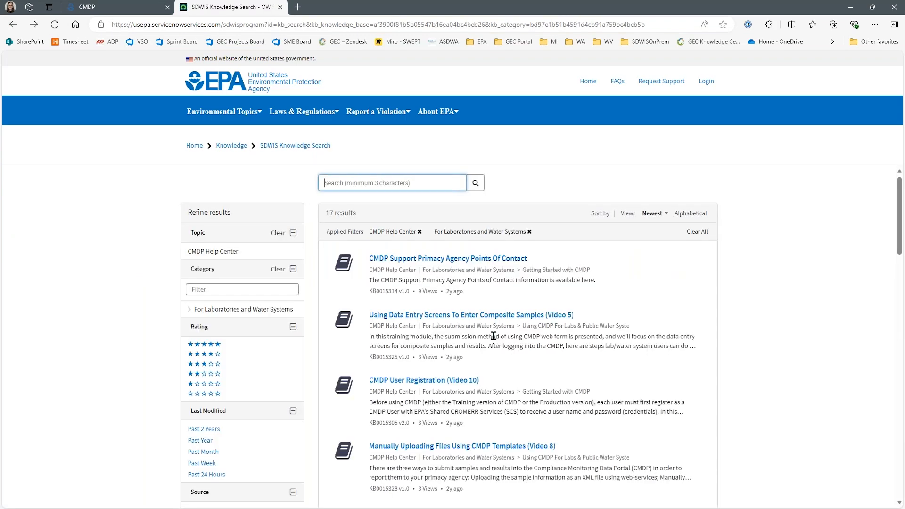
pyautogui.click(13, 24)
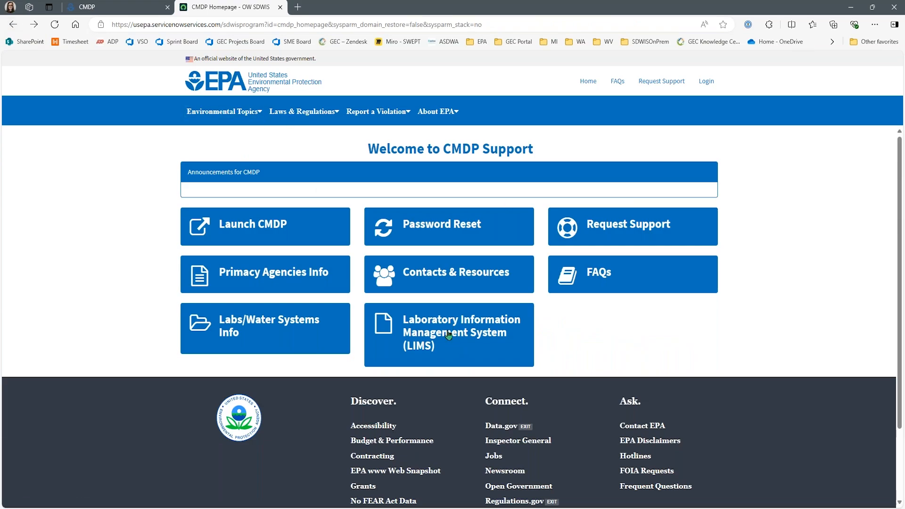
pyautogui.click(474, 353)
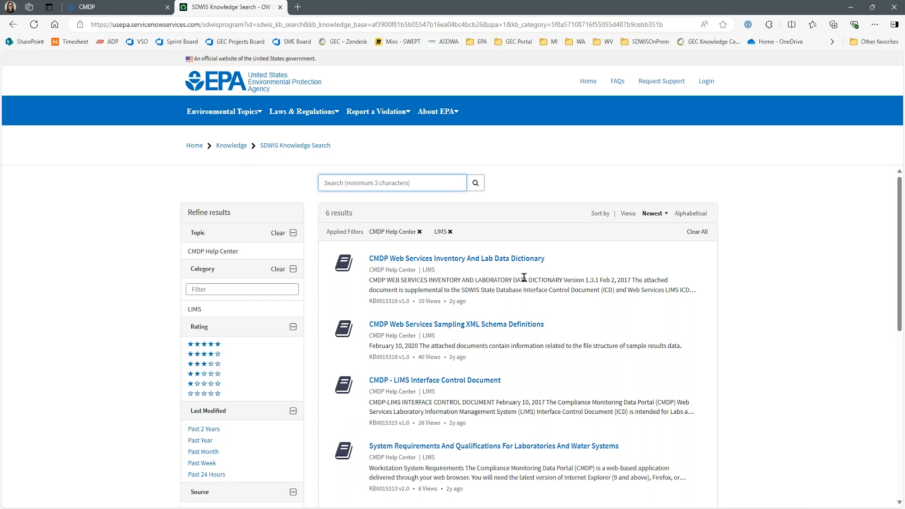
pyautogui.scroll(-1, 526, 277)
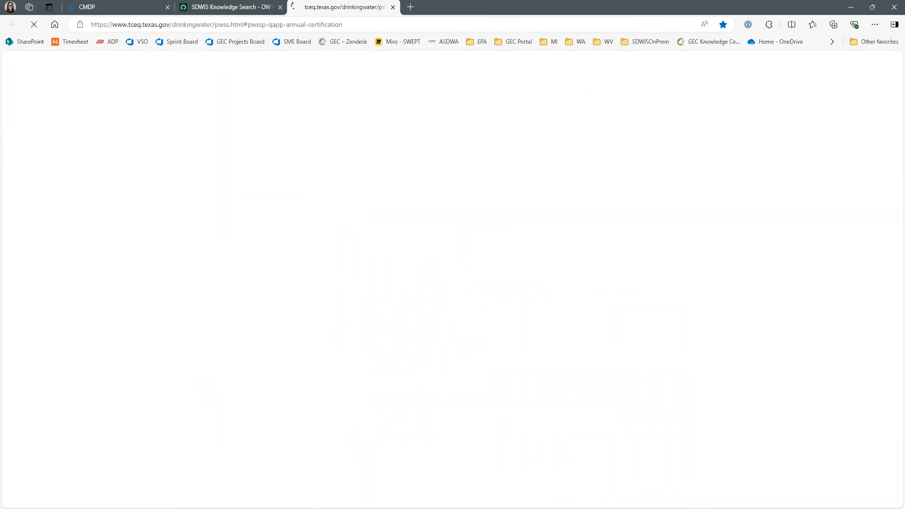
# - Jump to the TCEQ page's Compliance Monitoring Data Portal (CMDP) section and scroll through its resources
pyautogui.scroll(-4, 499, 333)
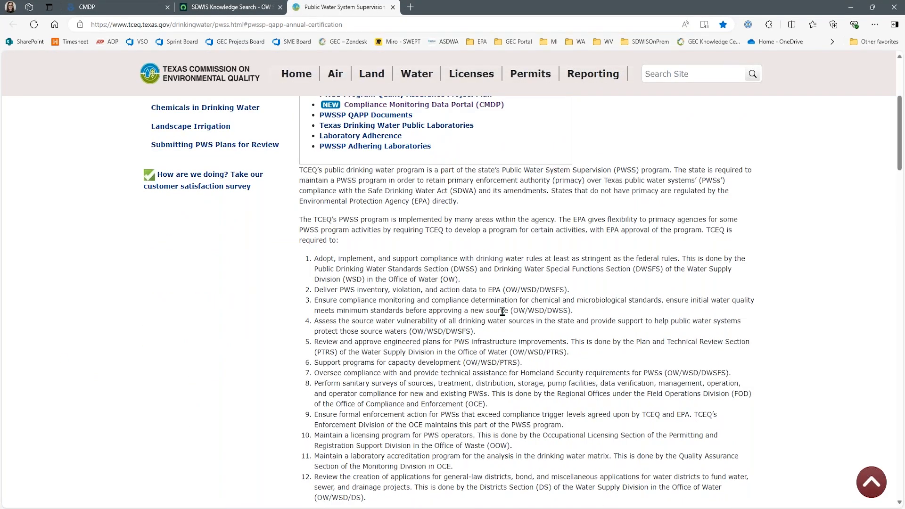
pyautogui.scroll(1, 504, 308)
pyautogui.scroll(2, 485, 259)
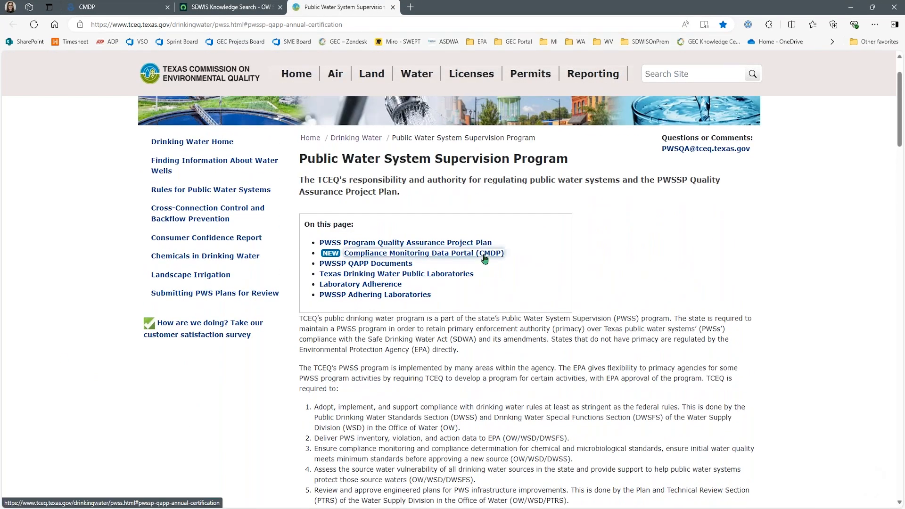
pyautogui.click(484, 254)
pyautogui.scroll(-6, 484, 258)
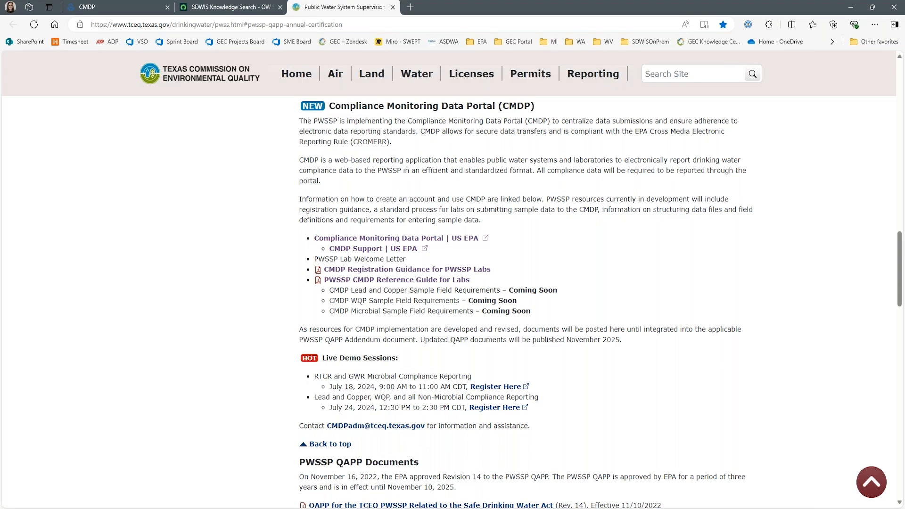
# - Present the TX Lab Training deck as a slide show from the Agenda slide
pyautogui.hotkey('alt', 'Tab')
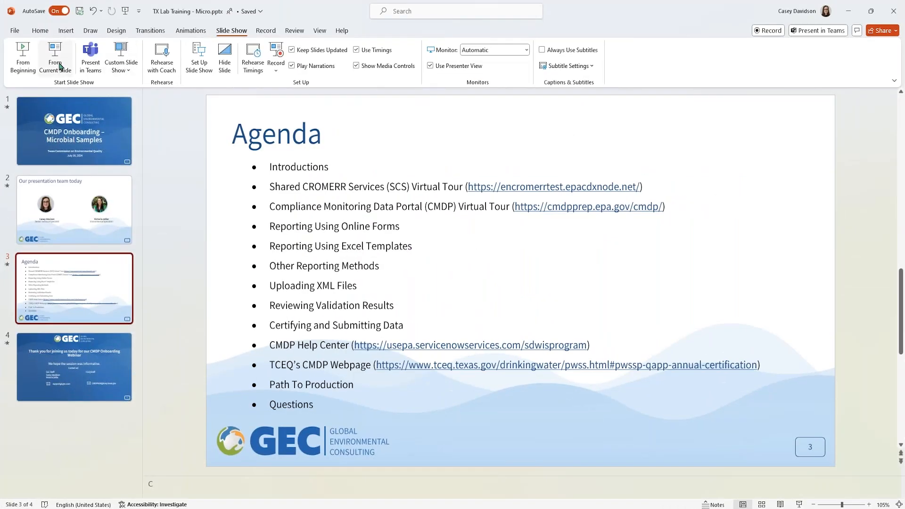
pyautogui.click(69, 364)
pyautogui.click(67, 277)
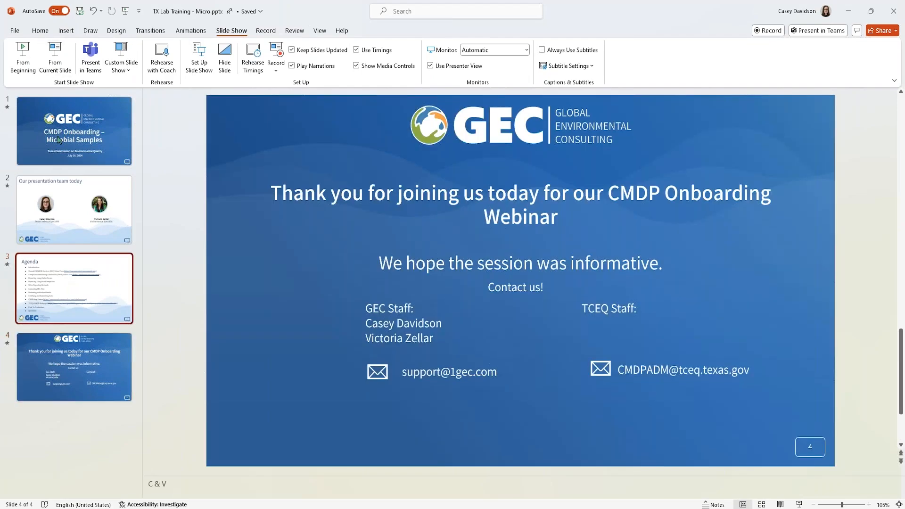
pyautogui.click(55, 58)
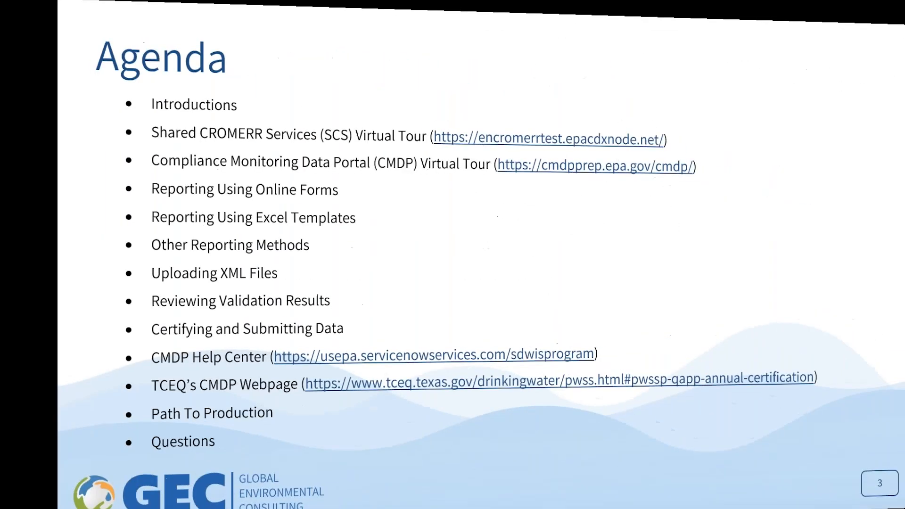